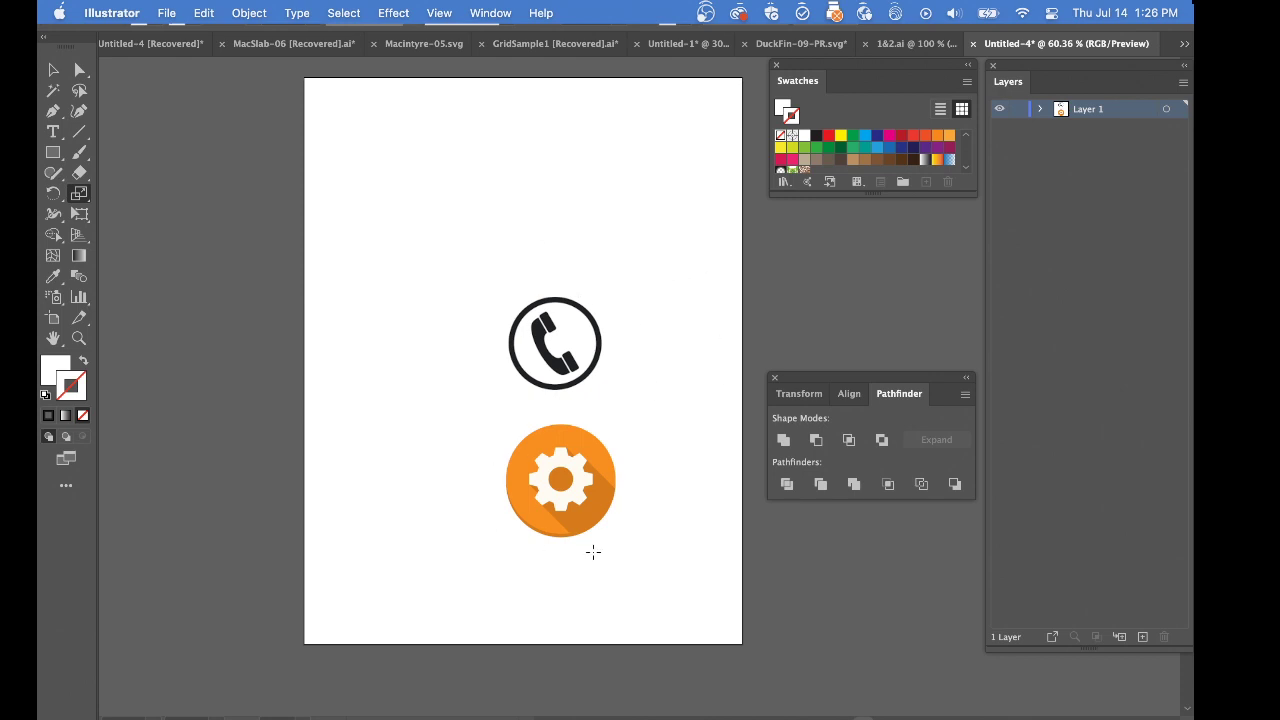
Switch to Firefox and search Google Images for "icon phone"
key(super+Tab)
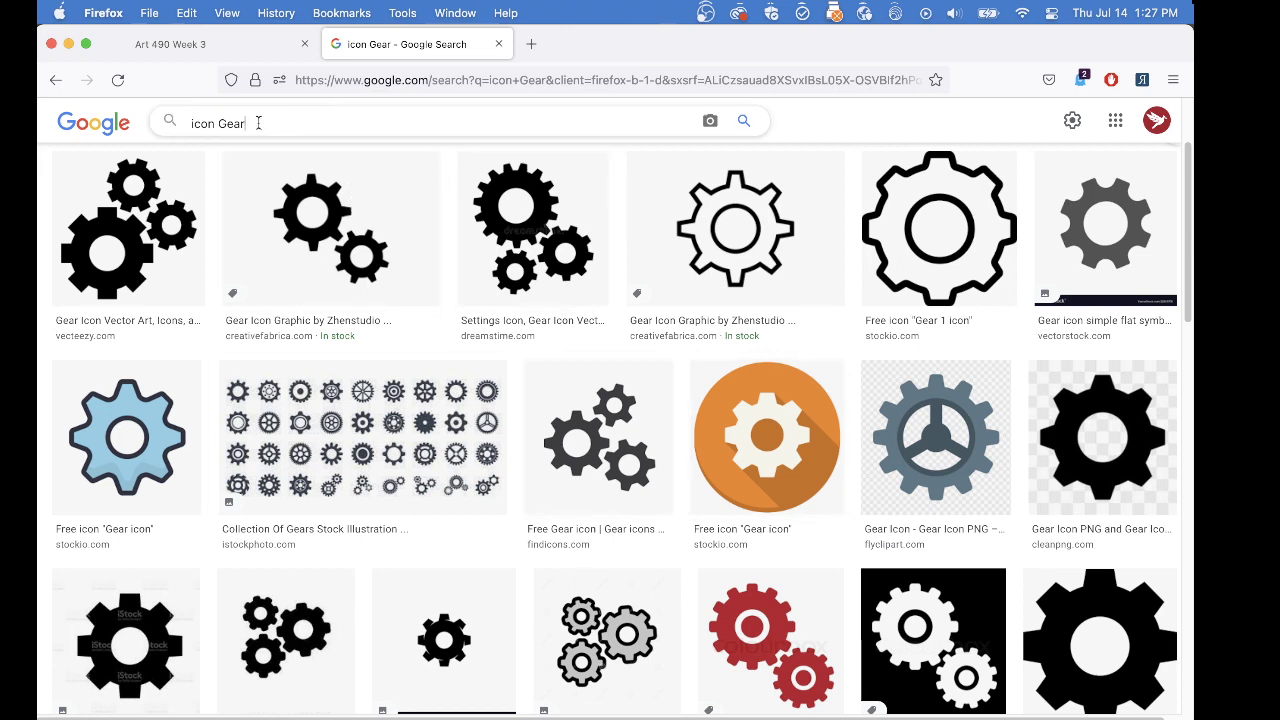
drag(246, 123, 219, 123)
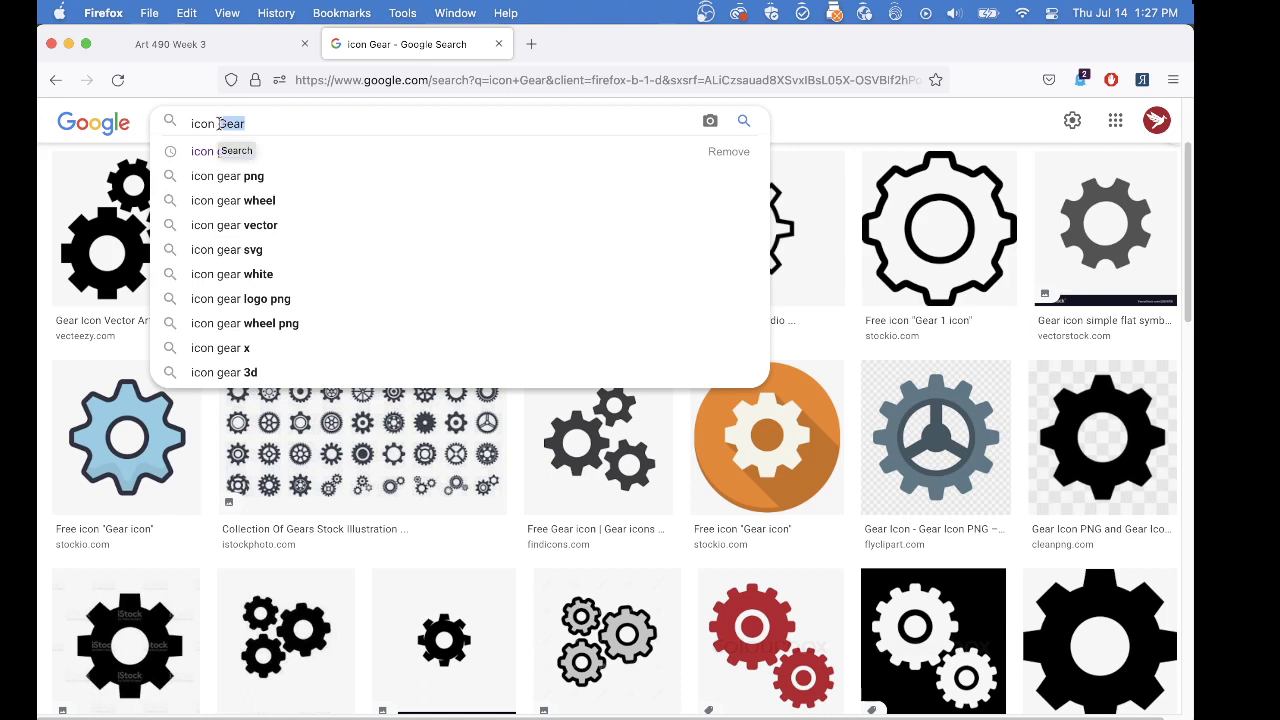
text(phone)
key(Return)
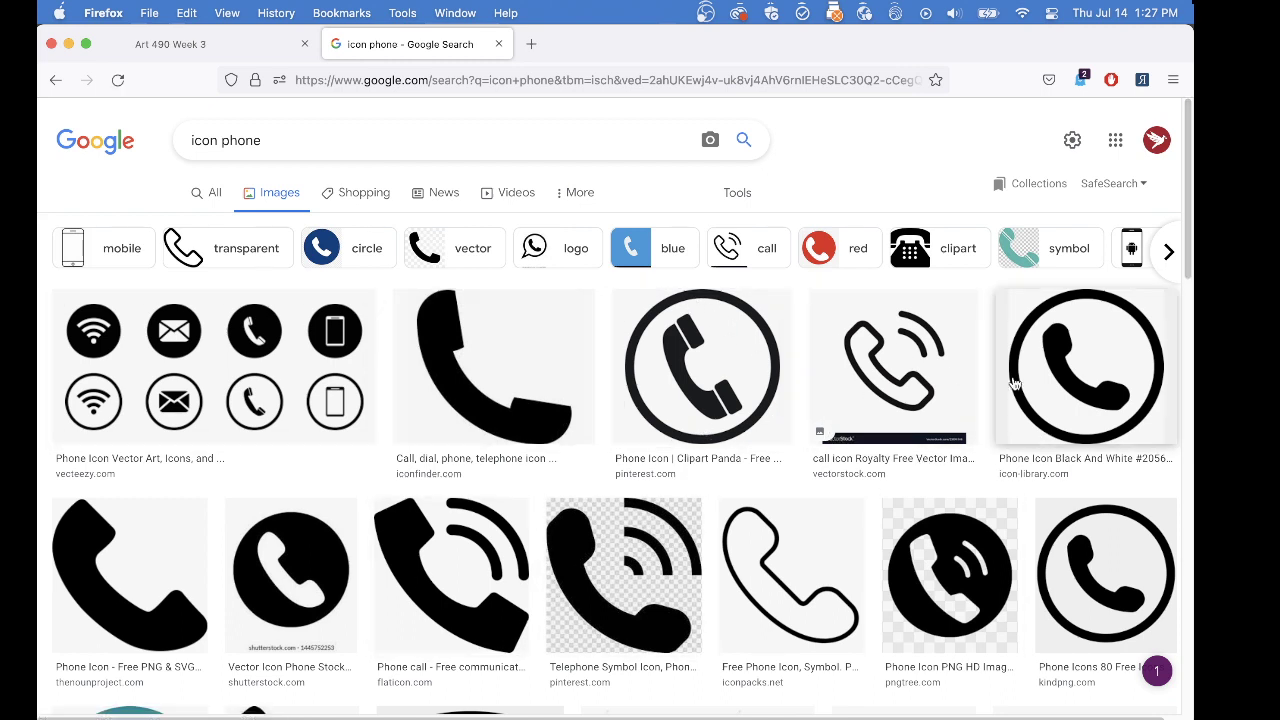
Copy the outlined handset image with signal arcs from the search results and paste it into the Illustrator document
right_click(912, 326)
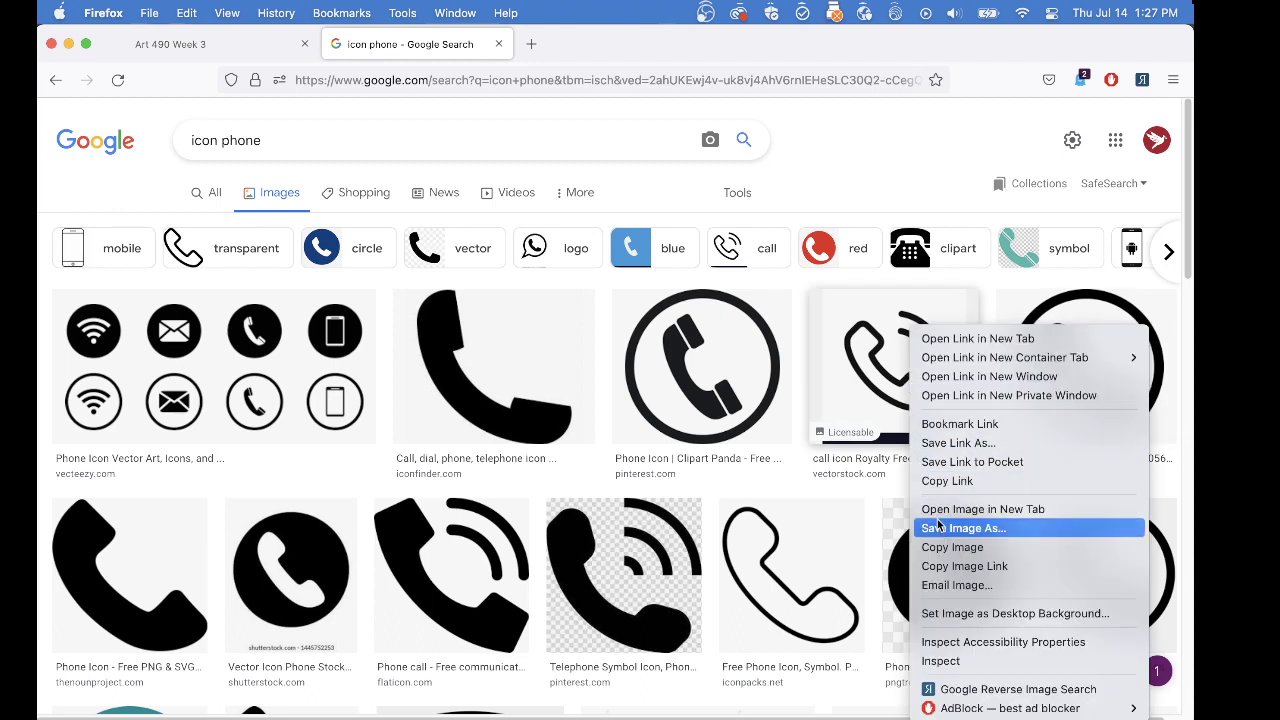
click(946, 549)
key(super+Tab)
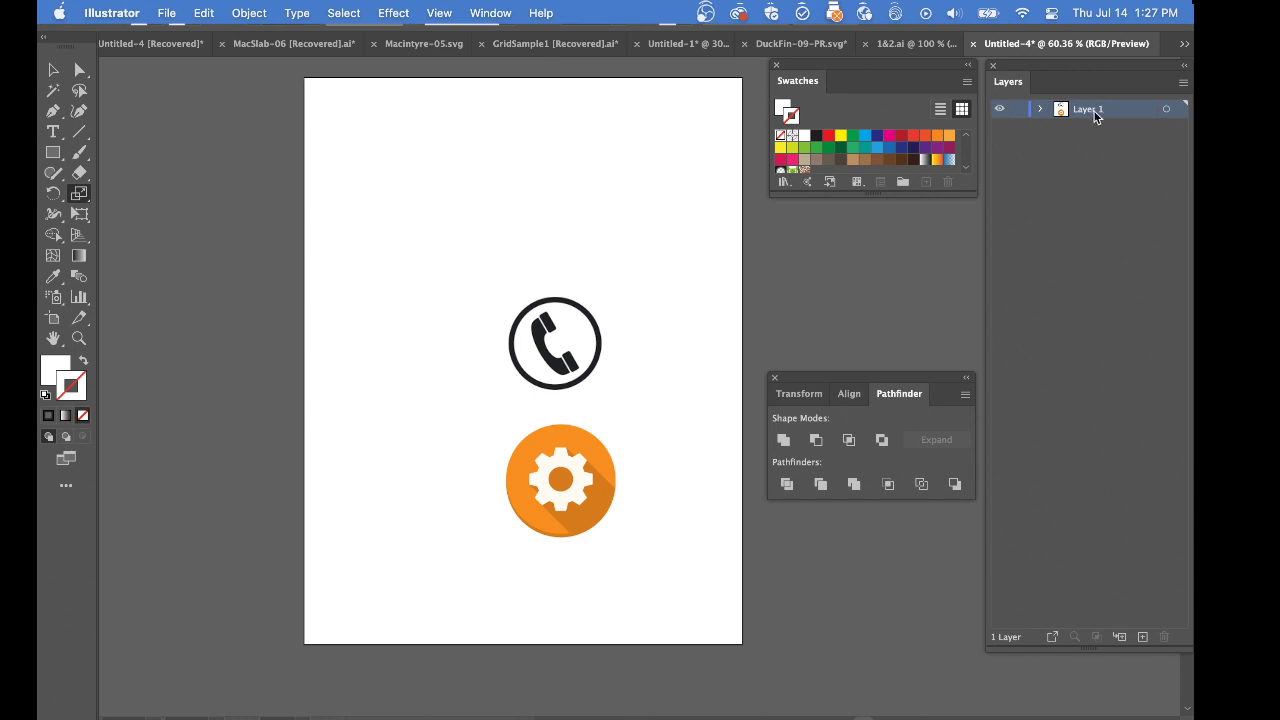
key(super+v)
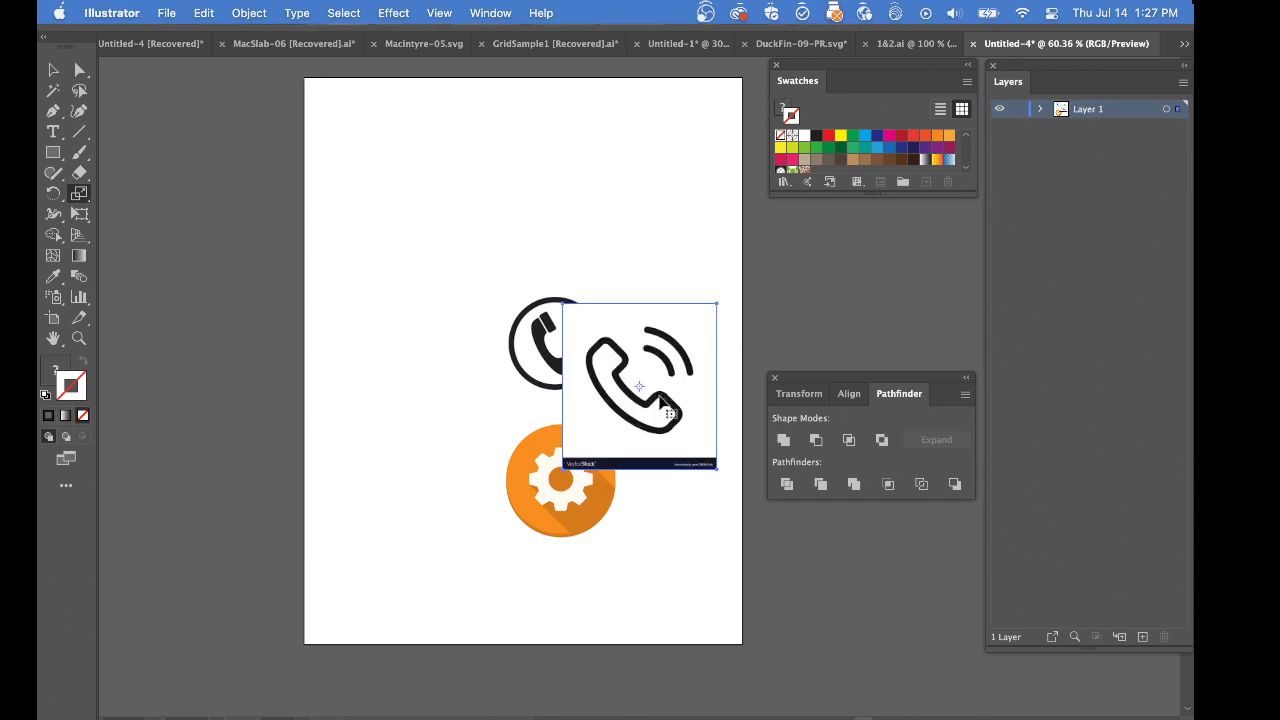
Place the pasted phone image above the circled phone icon and scale it down to a similar width
drag(657, 398, 582, 215)
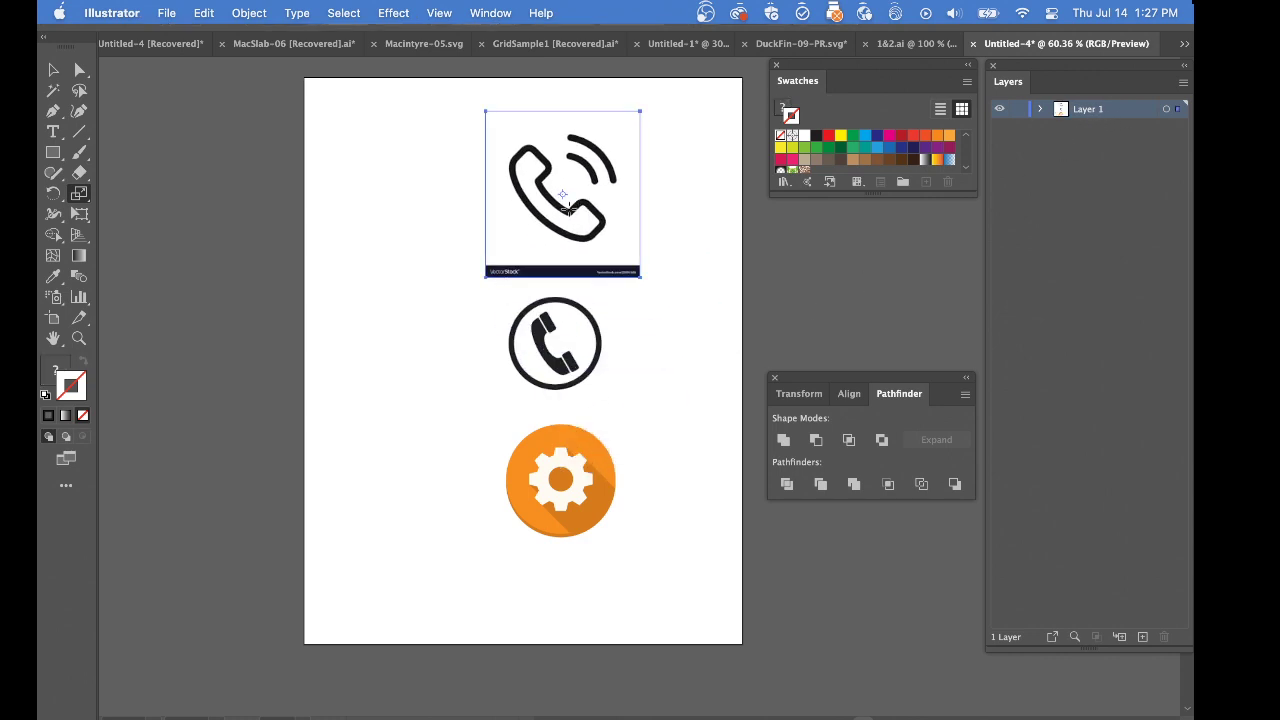
alt+click(565, 212)
key(Return)
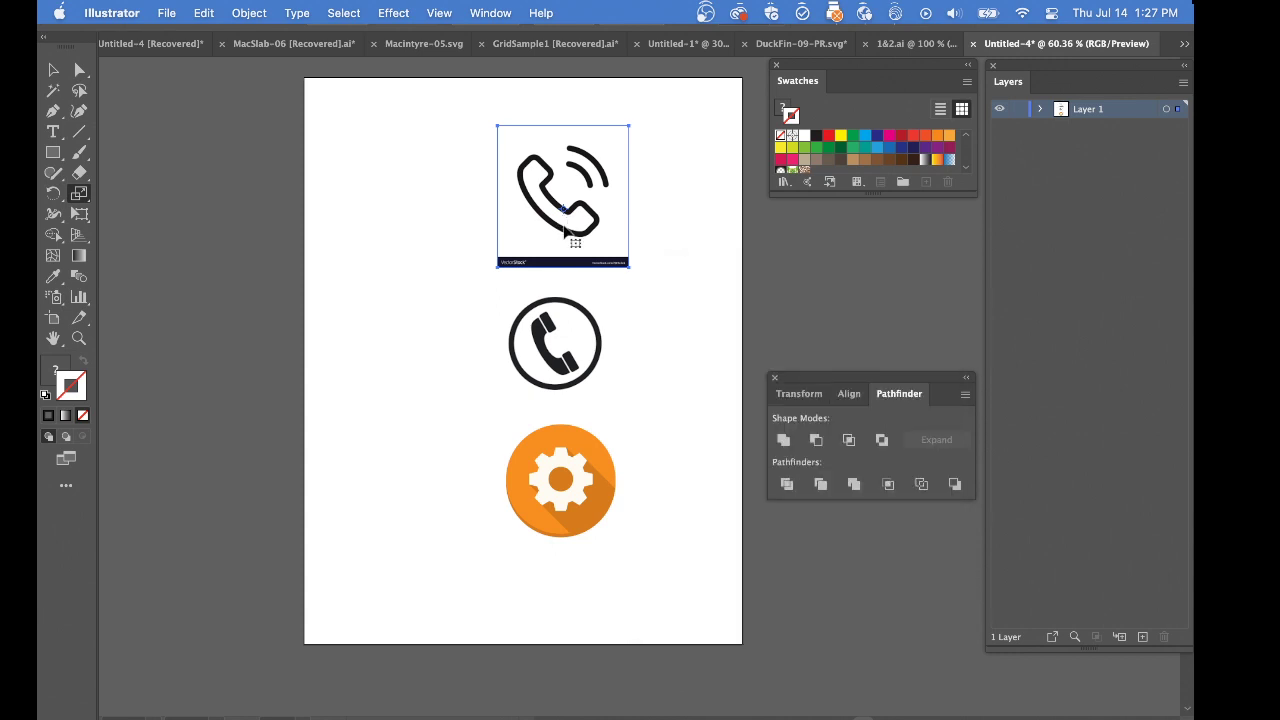
drag(576, 233, 562, 245)
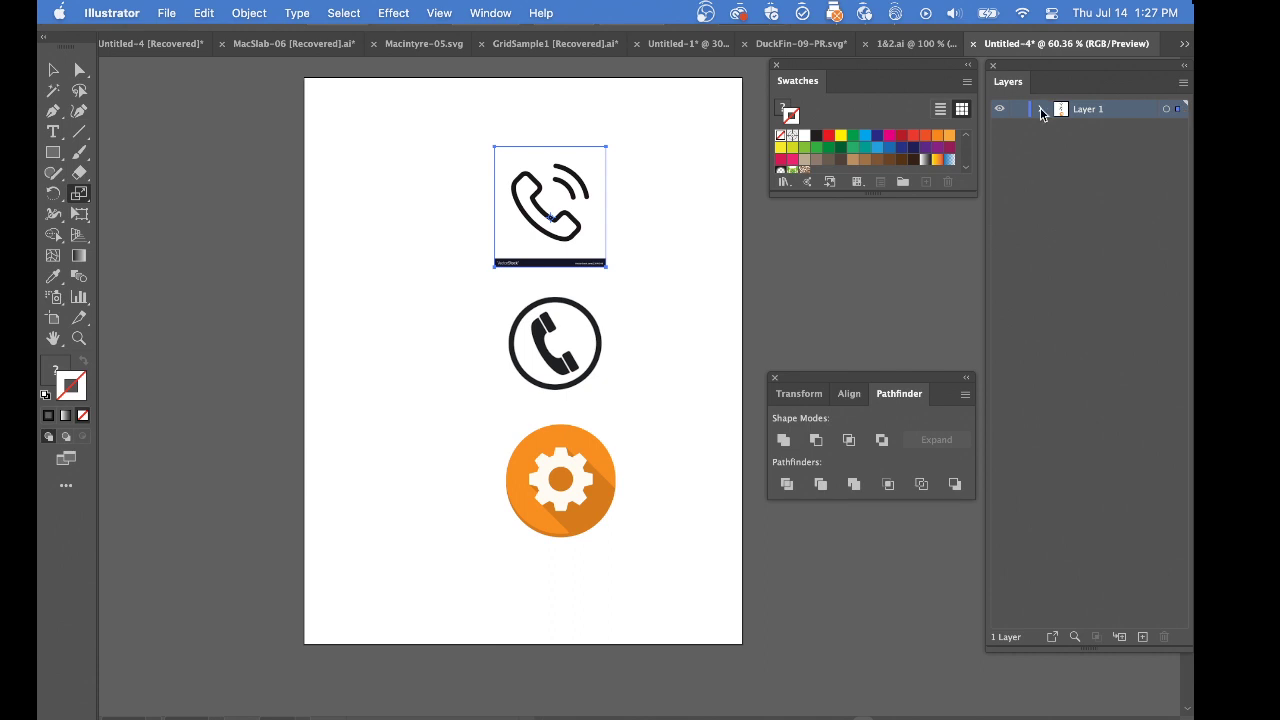
Create a new layer above Layer 1 and make the unlocked Layer 1 active again
click(999, 110)
click(999, 110)
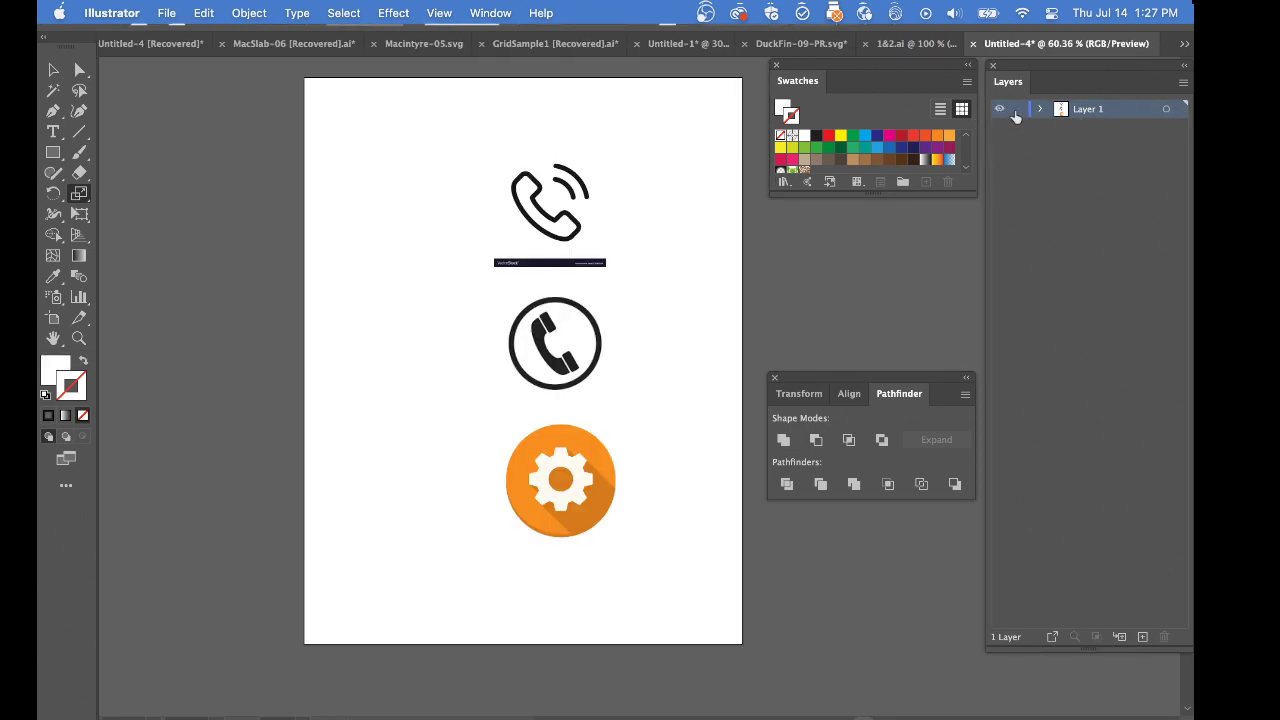
click(1016, 112)
click(1141, 640)
click(1018, 129)
click(1077, 127)
Show the rulers and place a horizontal guide across the pasted phone image
click(566, 209)
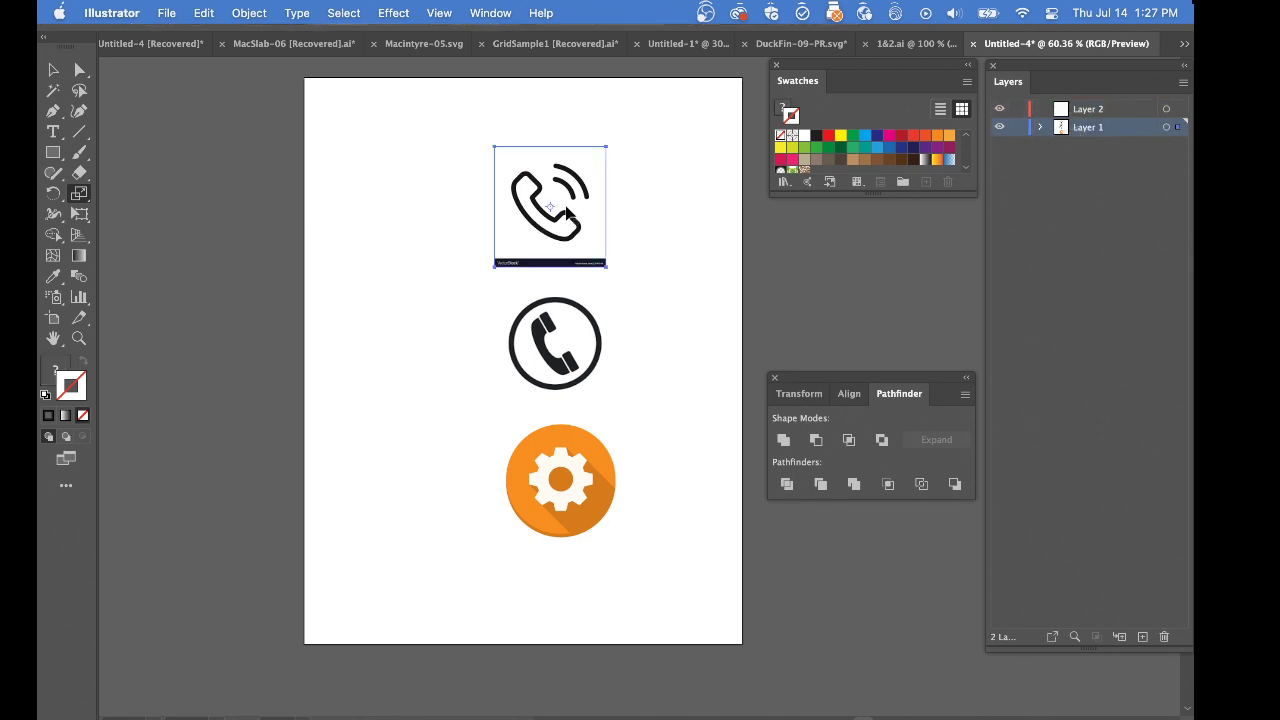
key(super+r)
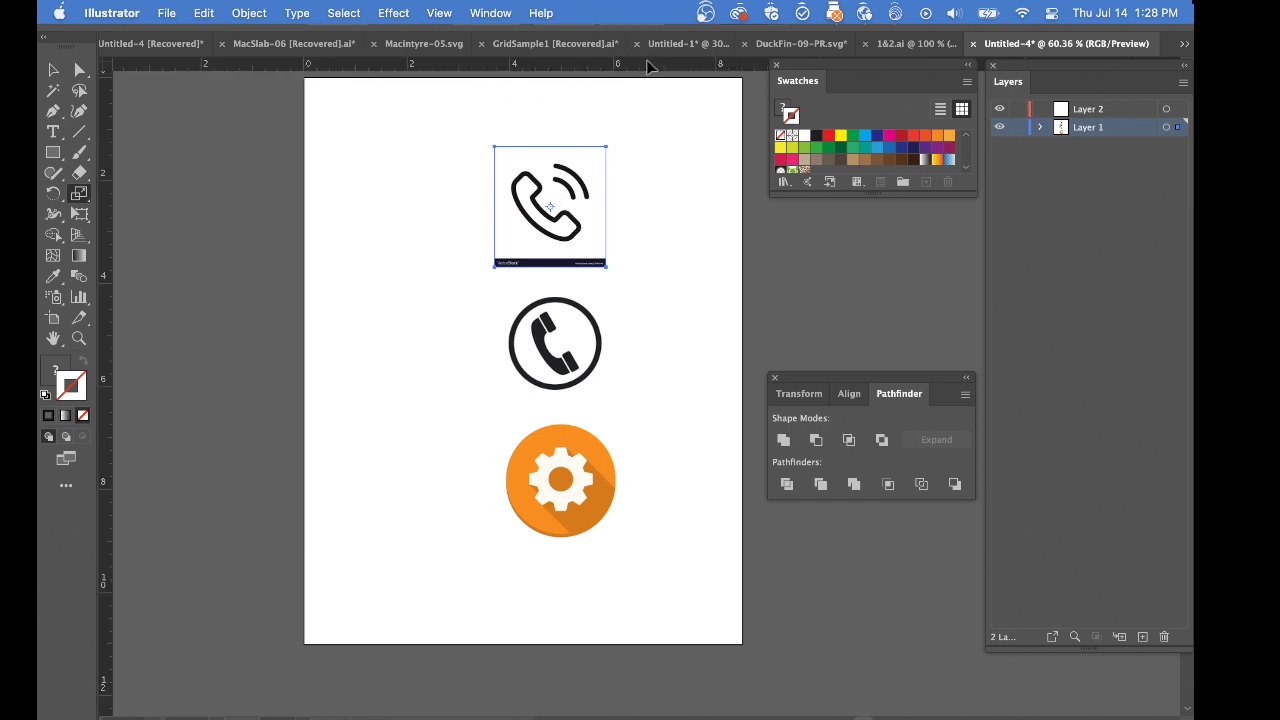
drag(648, 65, 594, 205)
Rotate the pasted phone image until the handset lies level along the horizontal guide with its signal arcs below
key(r)
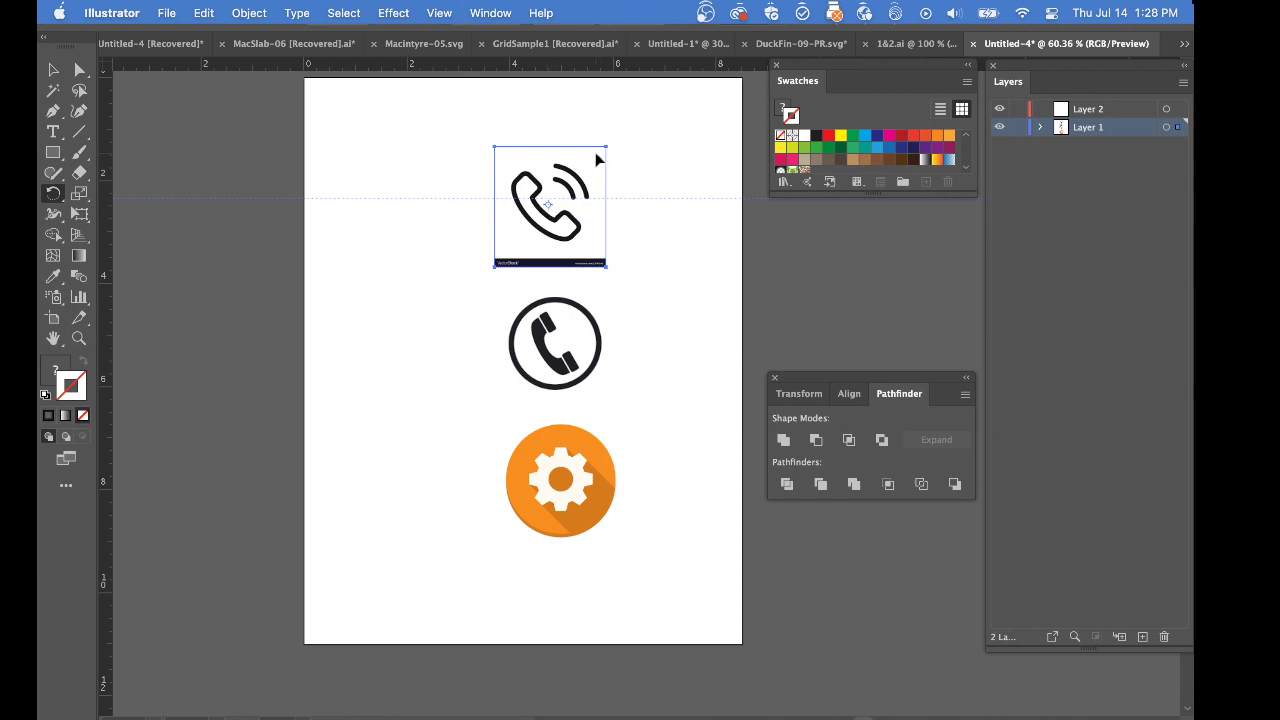
drag(597, 160, 547, 214)
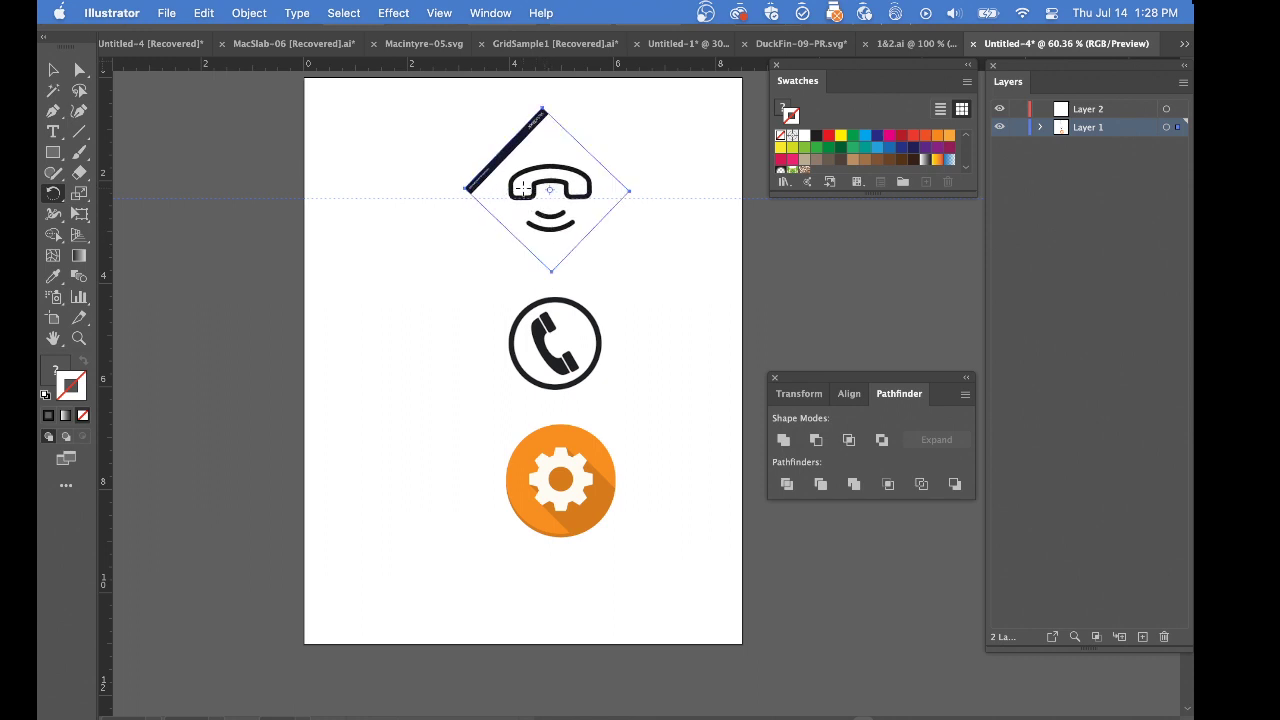
click(705, 201)
drag(716, 207, 716, 207)
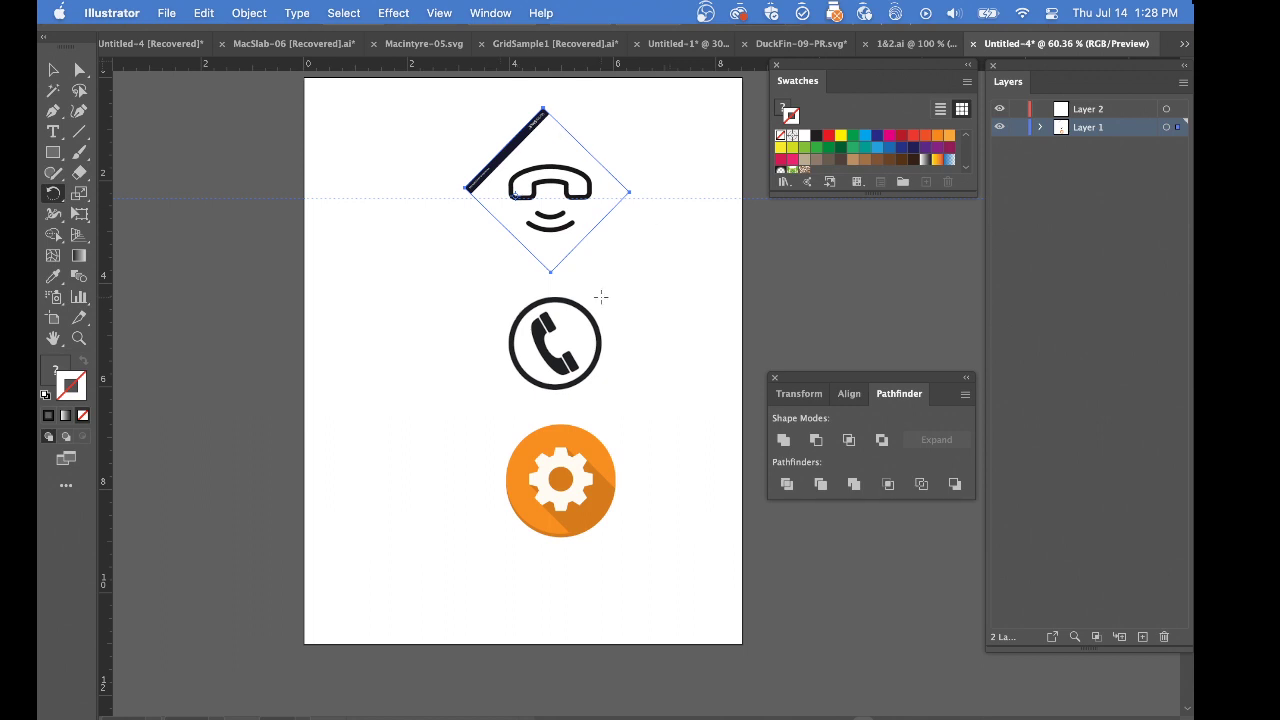
Lock Layer 1 and make Layer 2 the active layer
click(1018, 128)
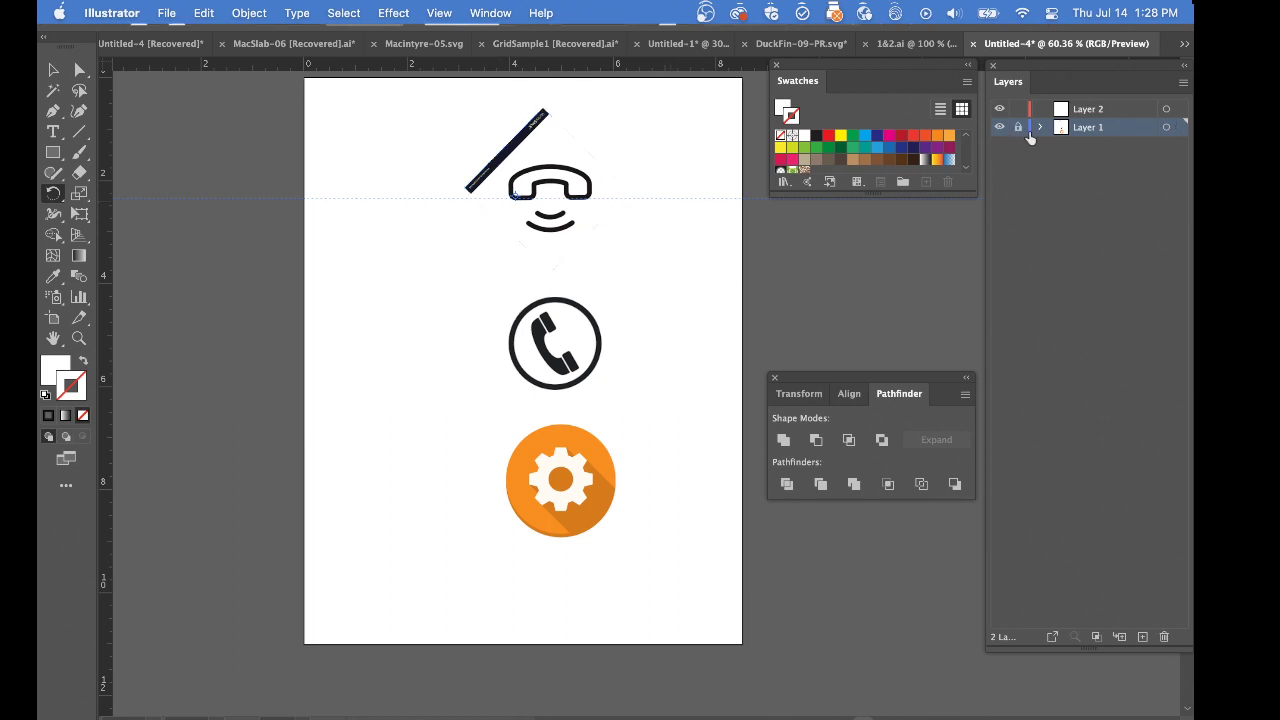
click(1096, 111)
Place a vertical guide through the center of the rotated handset
super+click(553, 205)
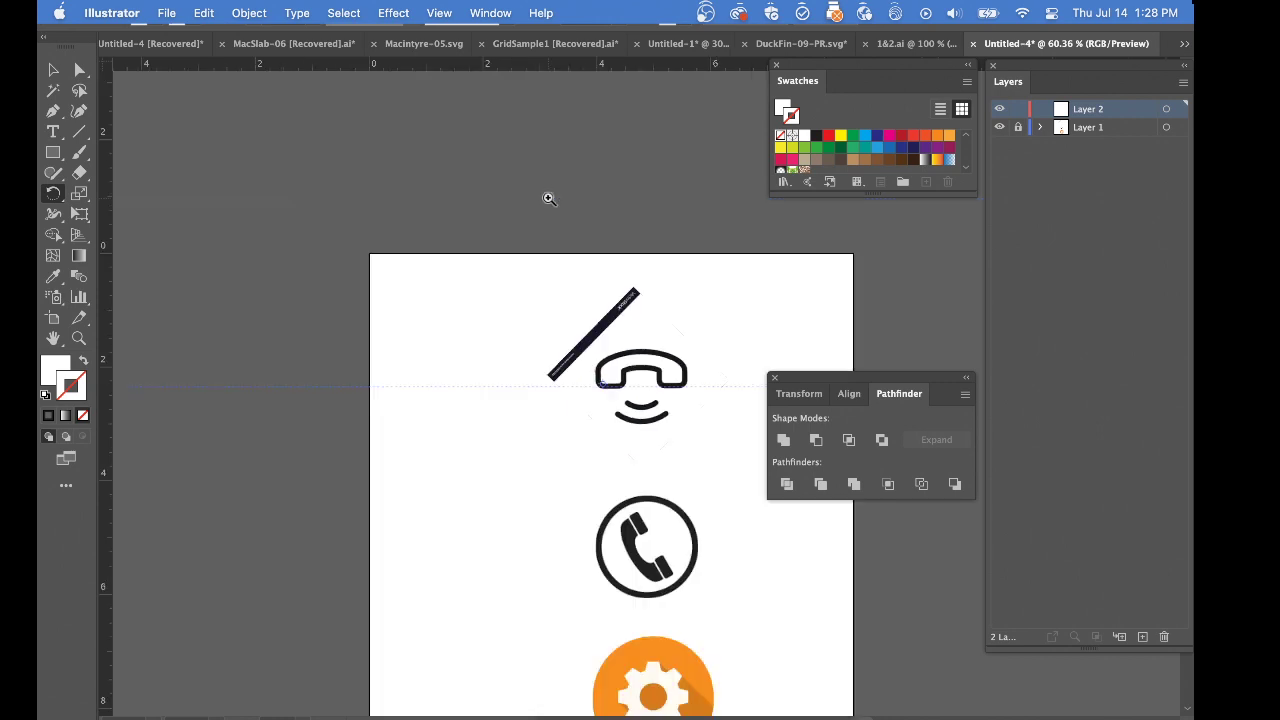
super+click(553, 200)
drag(723, 484, 303, 197)
drag(296, 285, 368, 307)
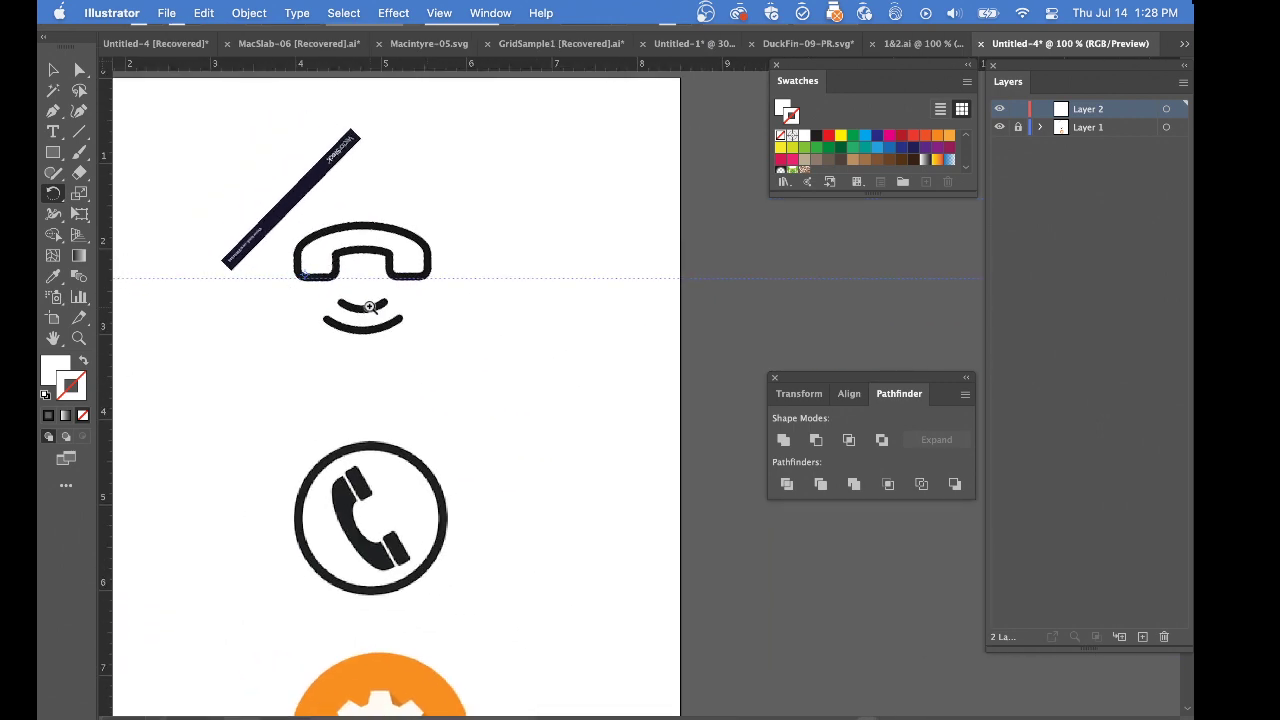
super+click(373, 293)
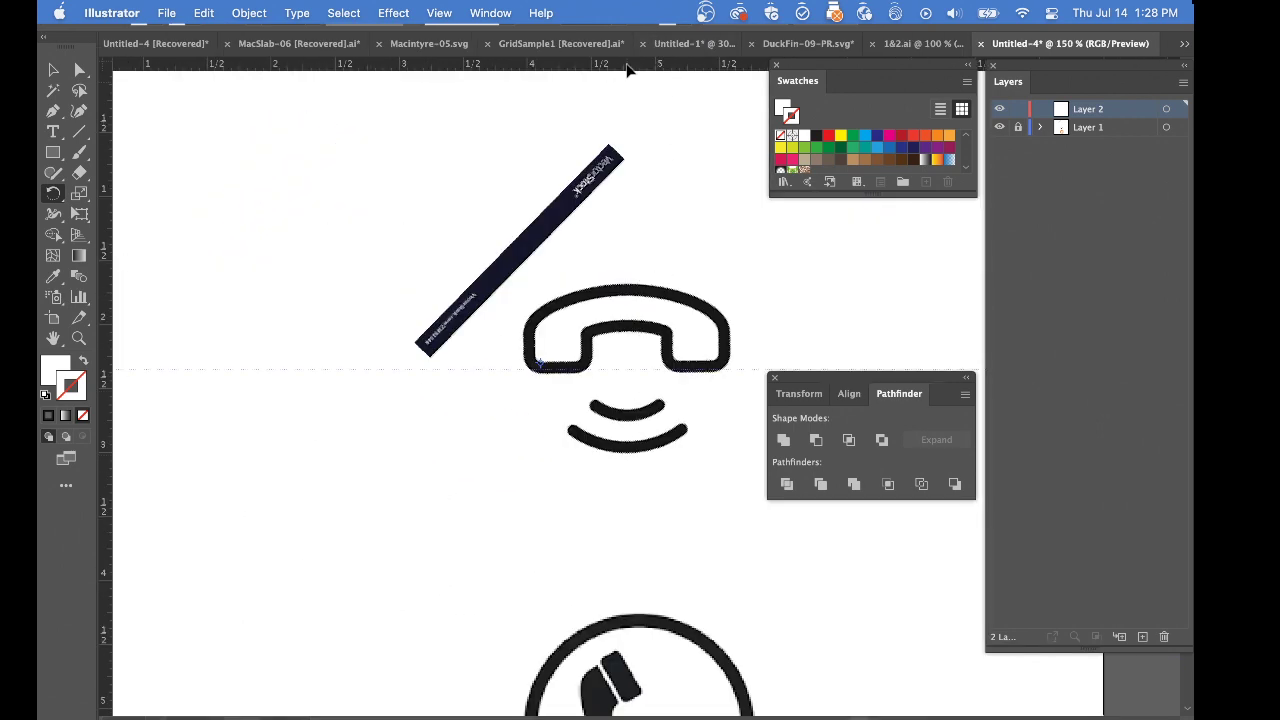
drag(631, 117, 629, 120)
Set up the Ellipse tool with no fill and a red stroke
key(l)
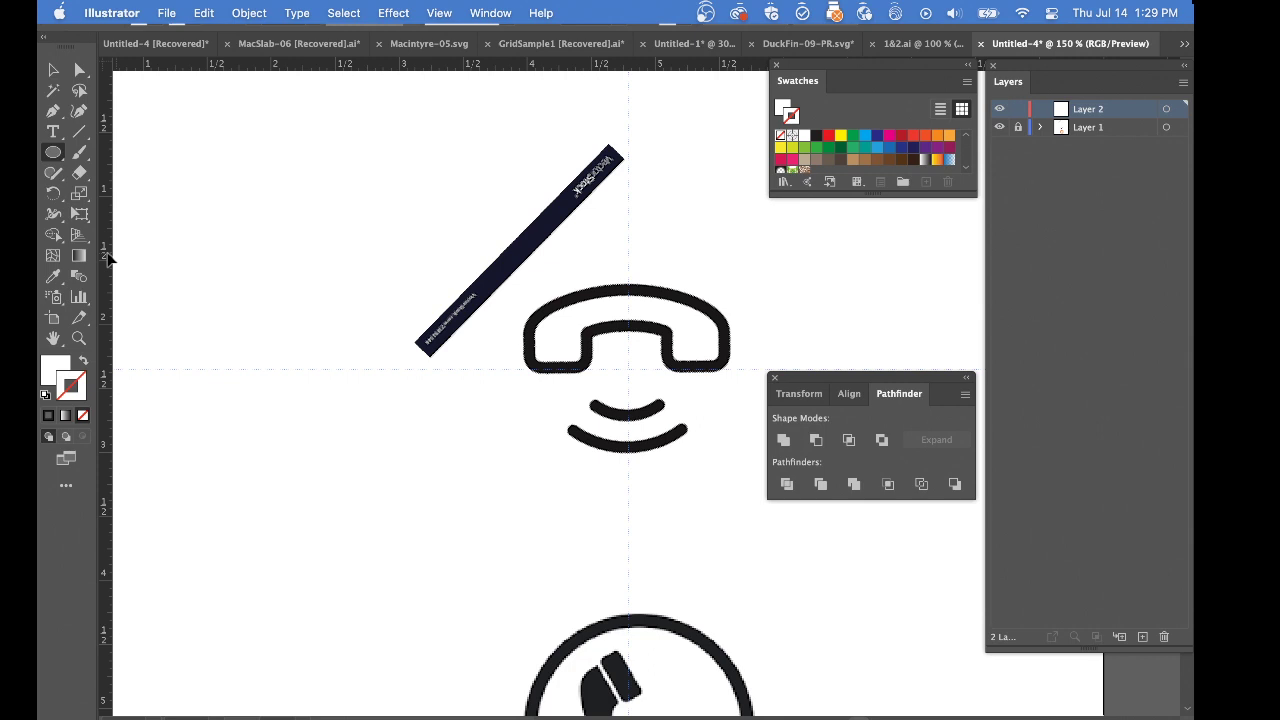
key(x)
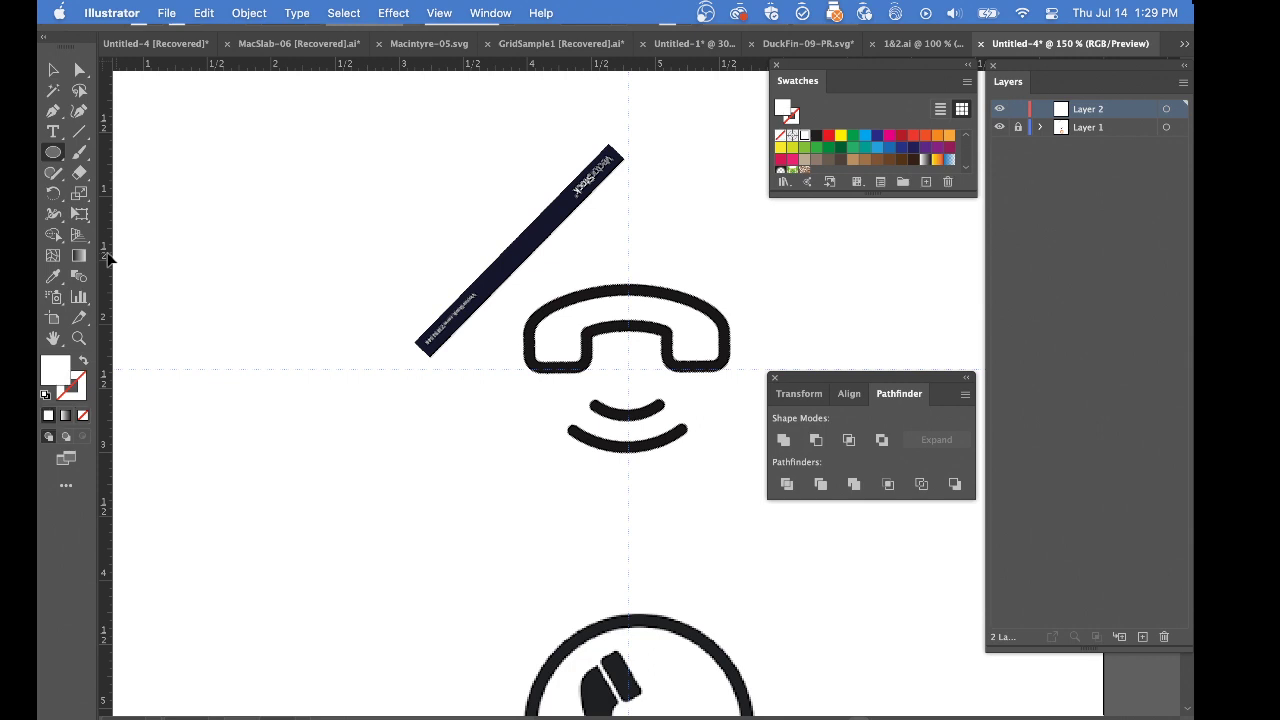
key(shift+x)
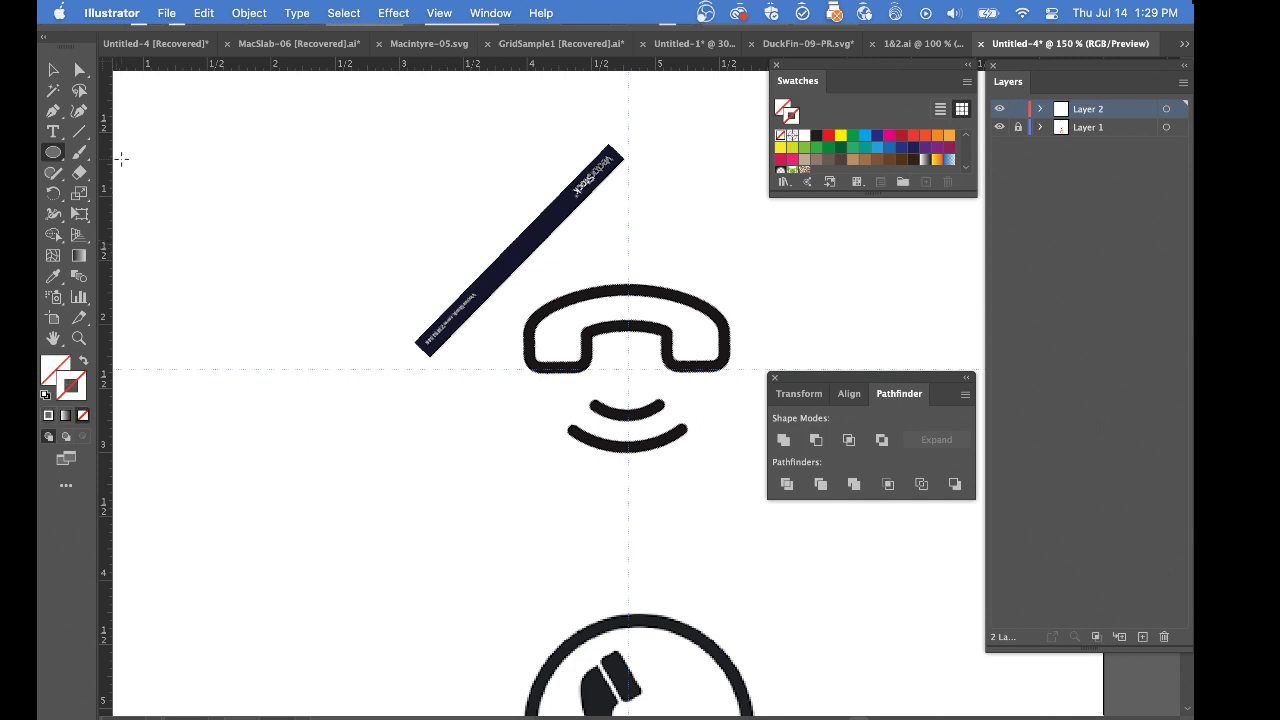
click(829, 140)
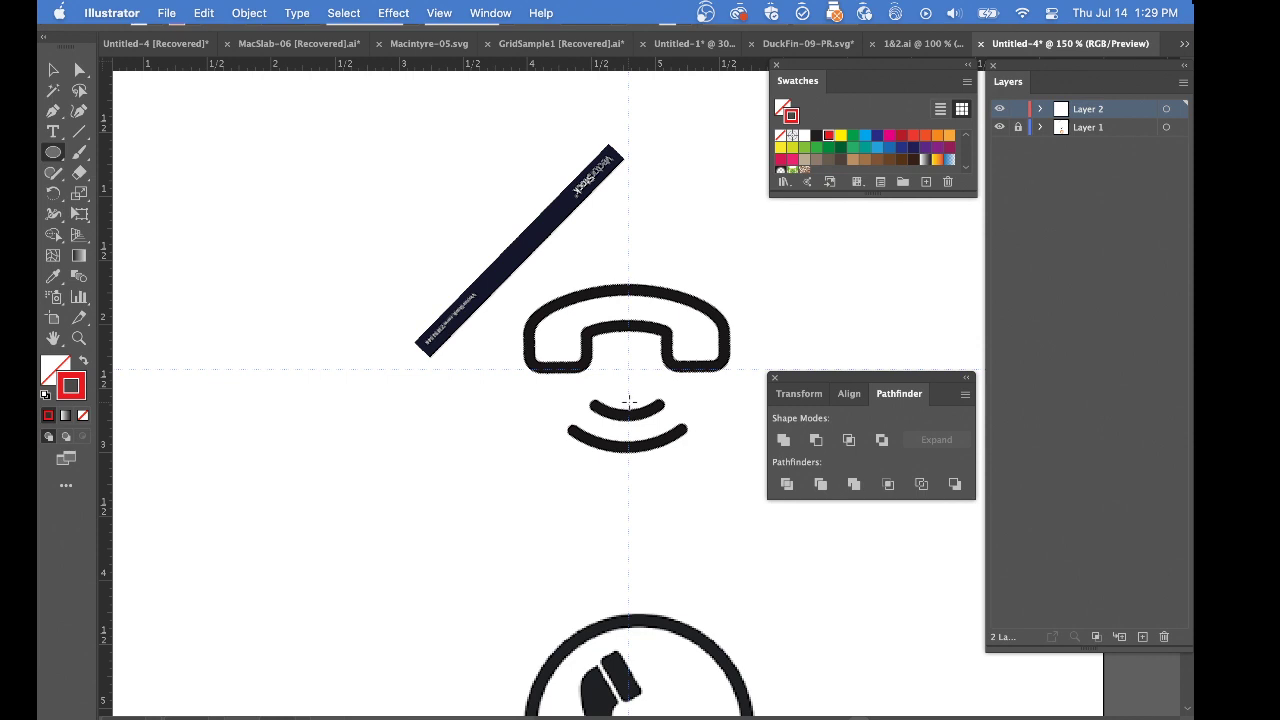
Draw two overlapping ellipses centered on the vertical guide, tracing the handset's outer top curve and its inner curve
drag(628, 401, 767, 517)
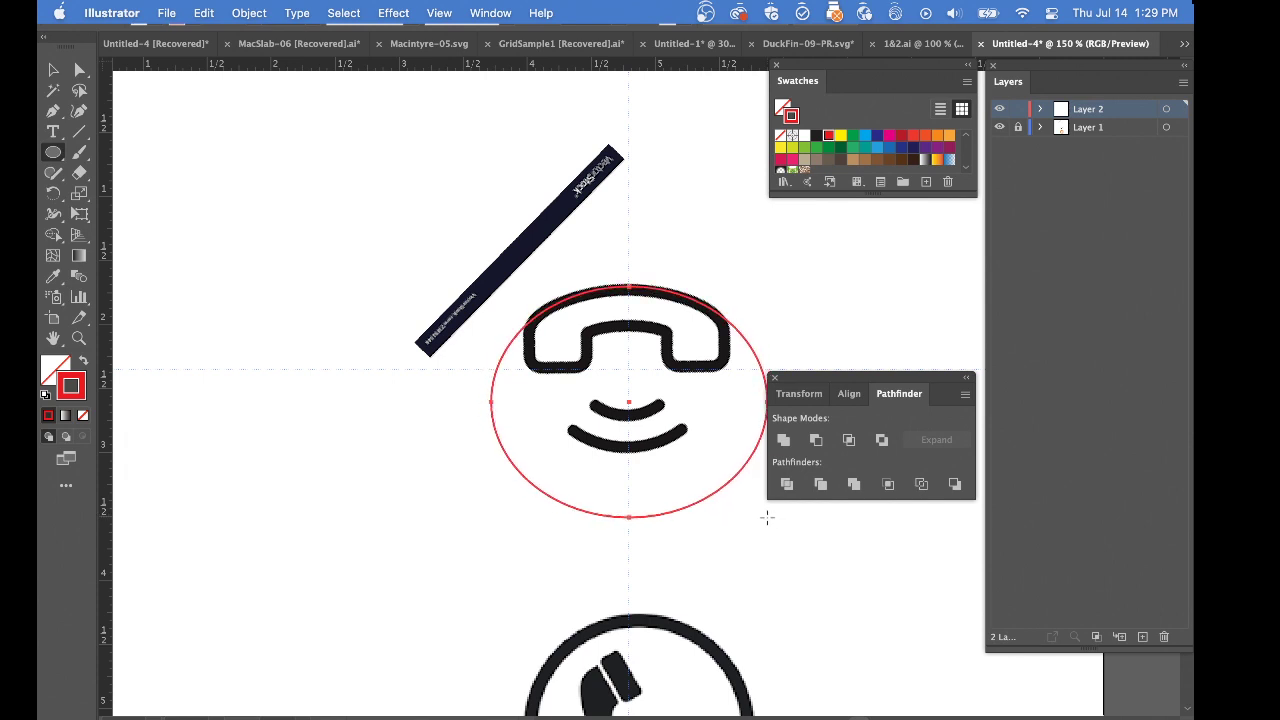
drag(765, 517, 772, 513)
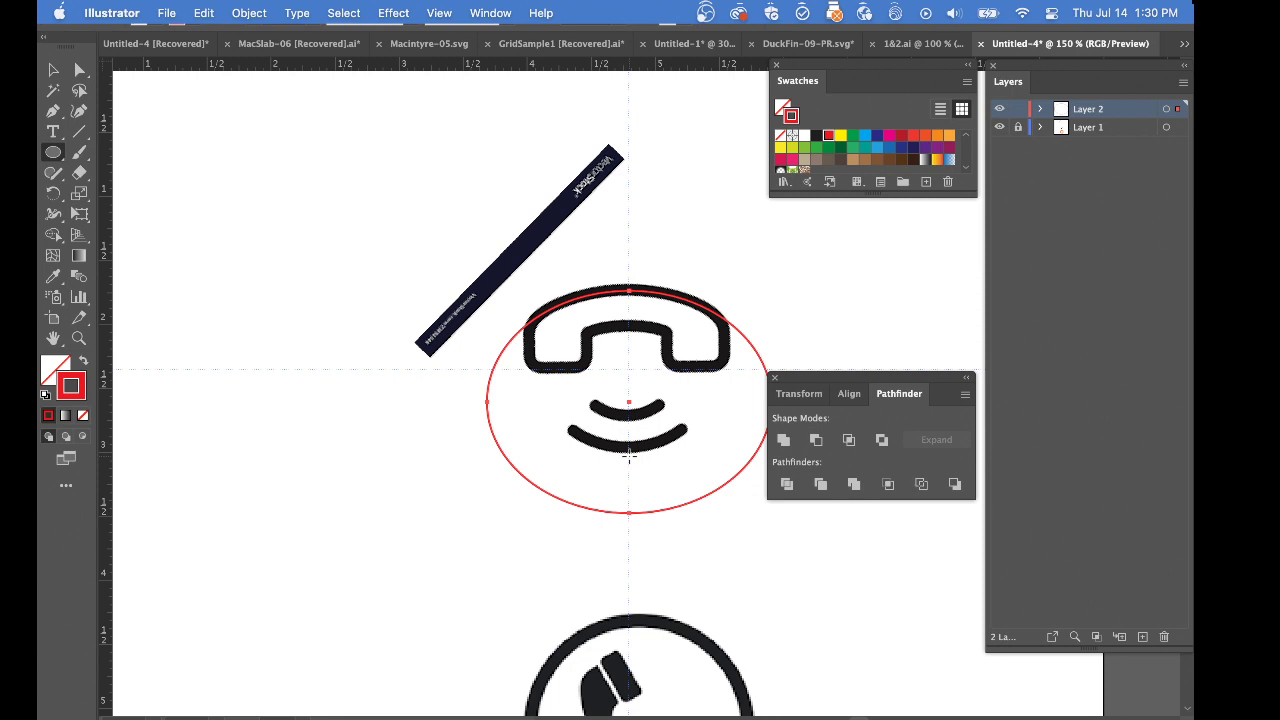
drag(629, 456, 765, 587)
key(shift)
key(shift)
key(shift)
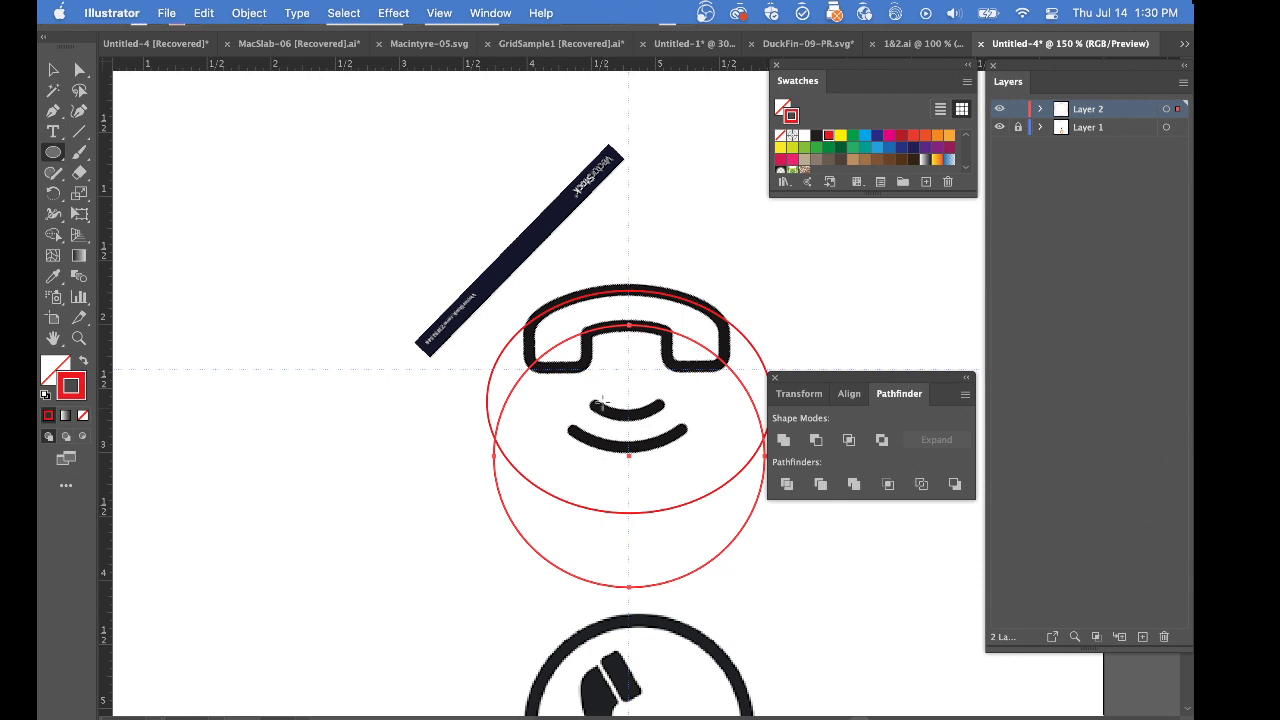
Select both ellipses, give them the default white fill and black stroke, and divide them with Pathfinder
shift+super+click(568, 300)
key(d)
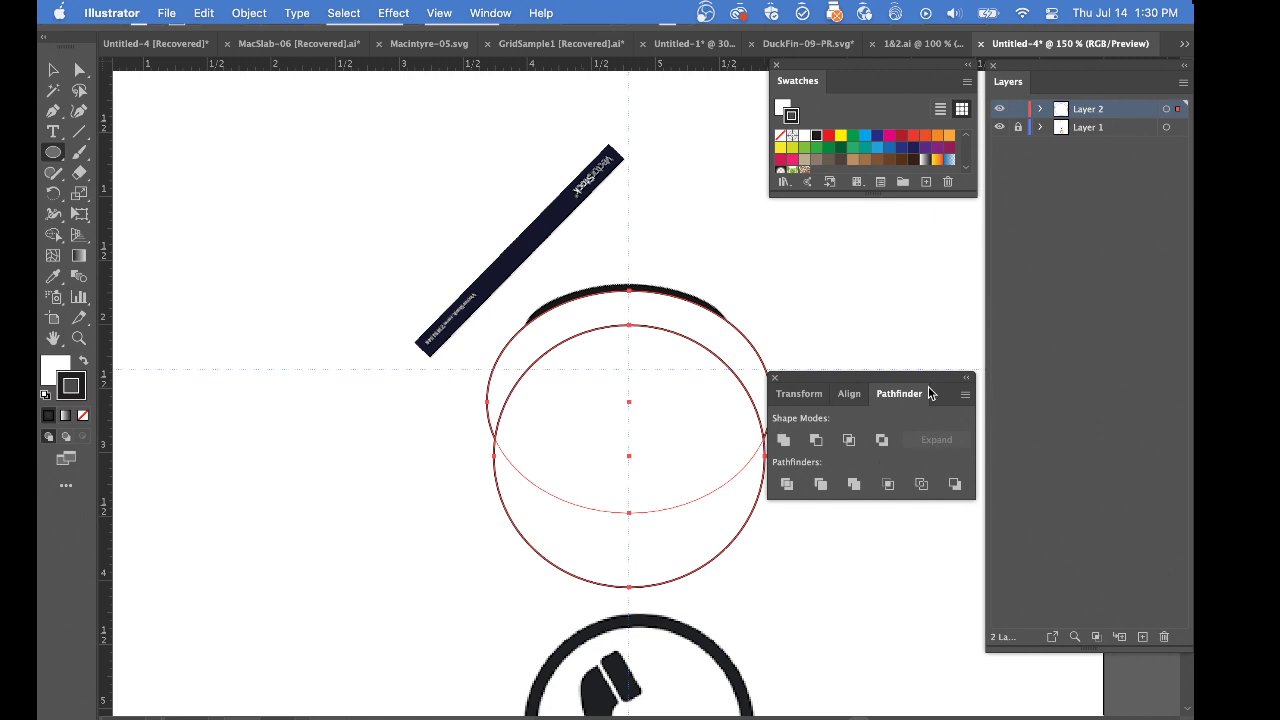
click(786, 485)
Delete the lower pieces of the divided ellipses, leaving only the crescent over the handset
key(a)
click(410, 508)
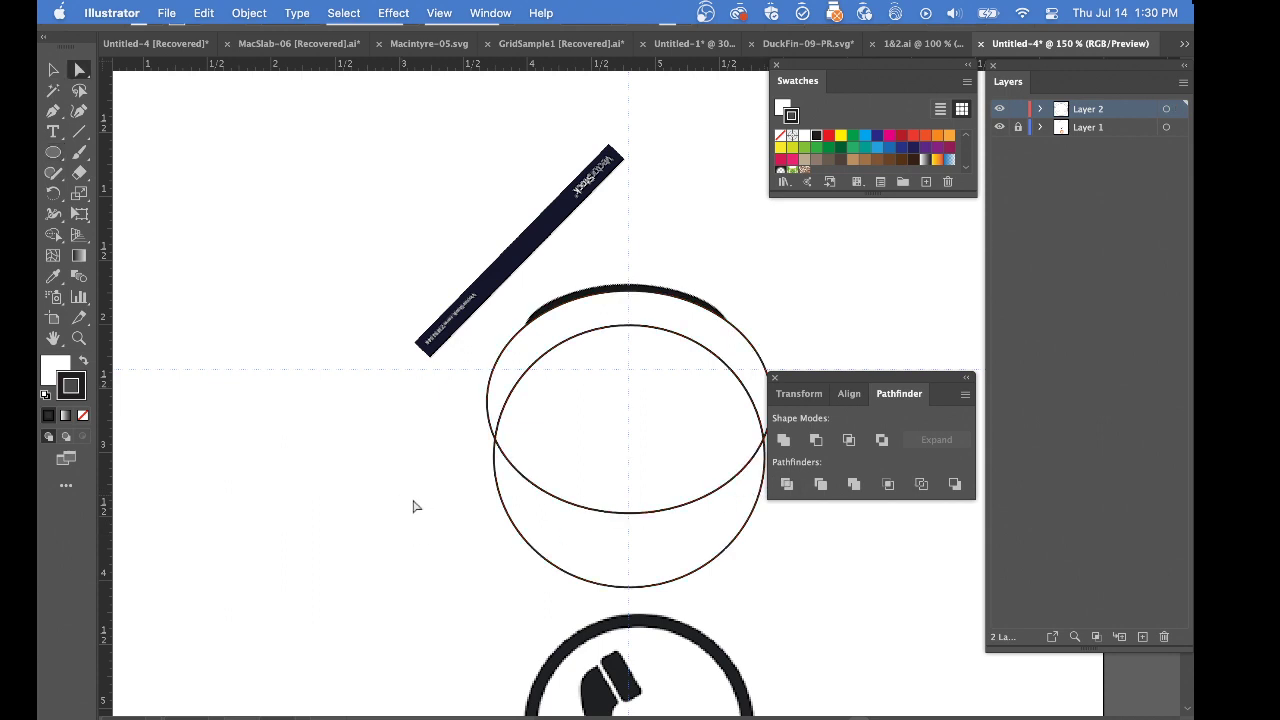
drag(429, 471, 610, 574)
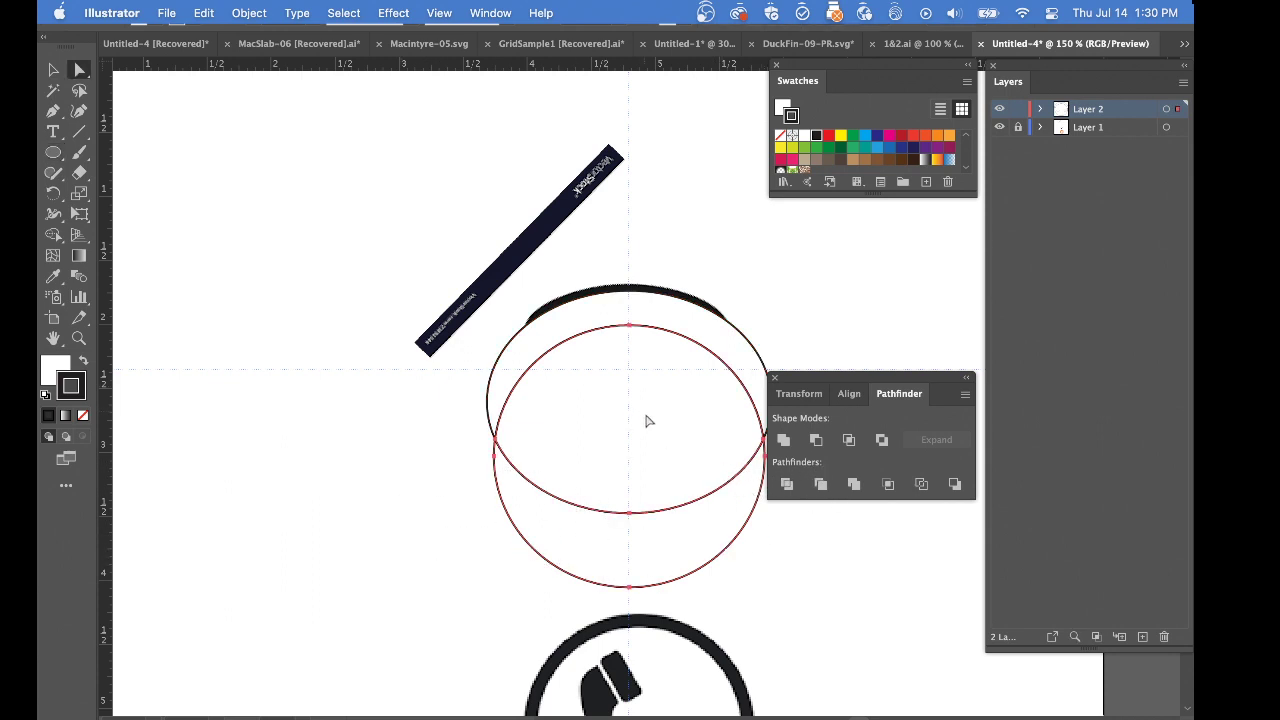
key(Delete)
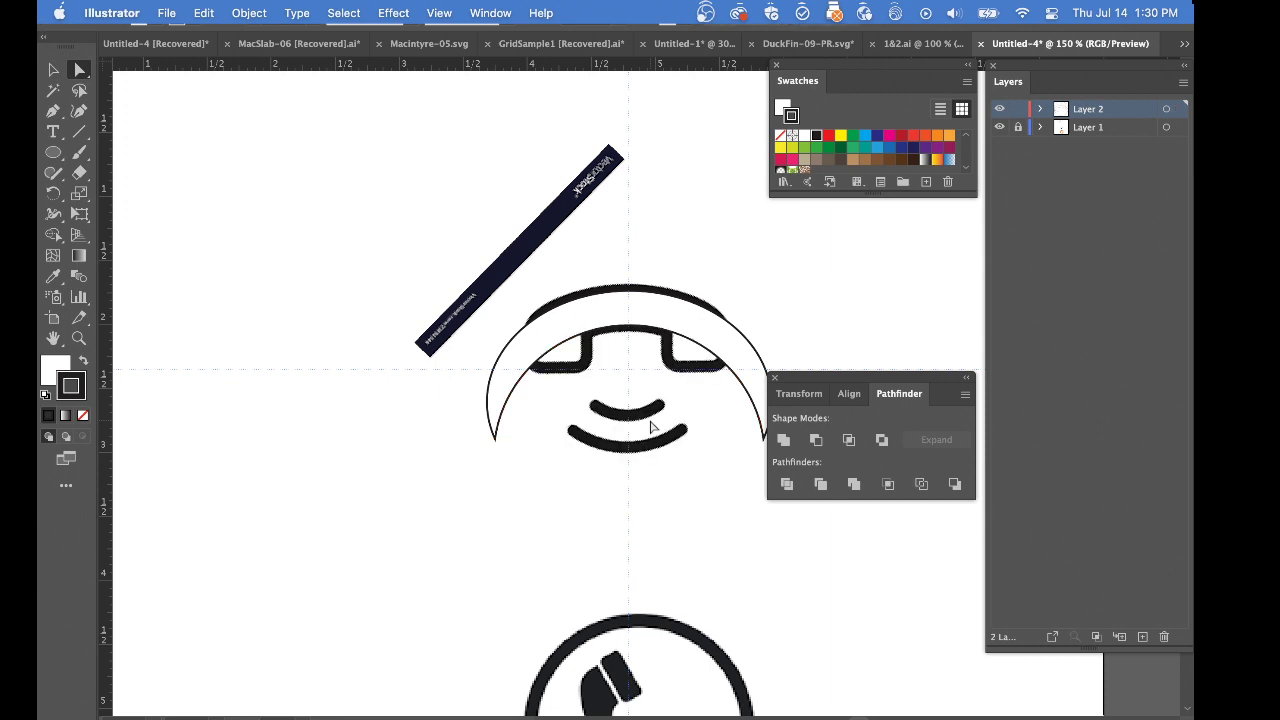
Give the crescent no fill and a red stroke, and delete the shape
click(587, 305)
key(x)
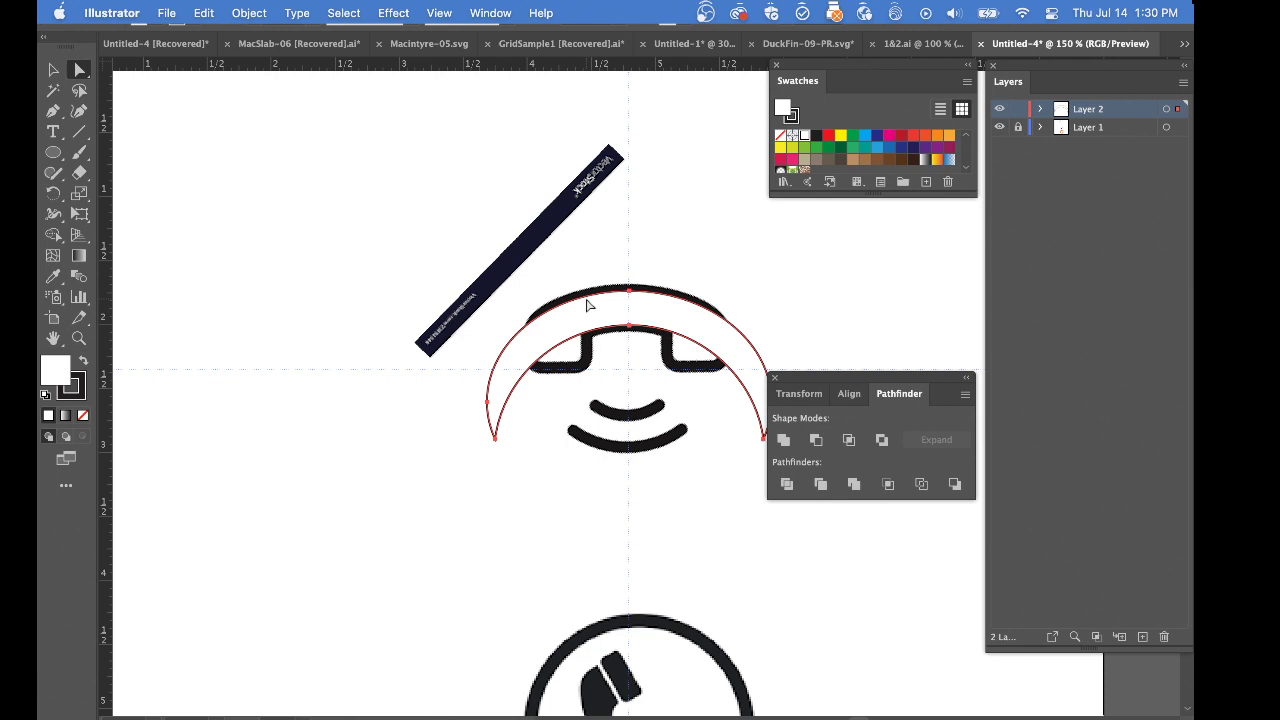
key(slash)
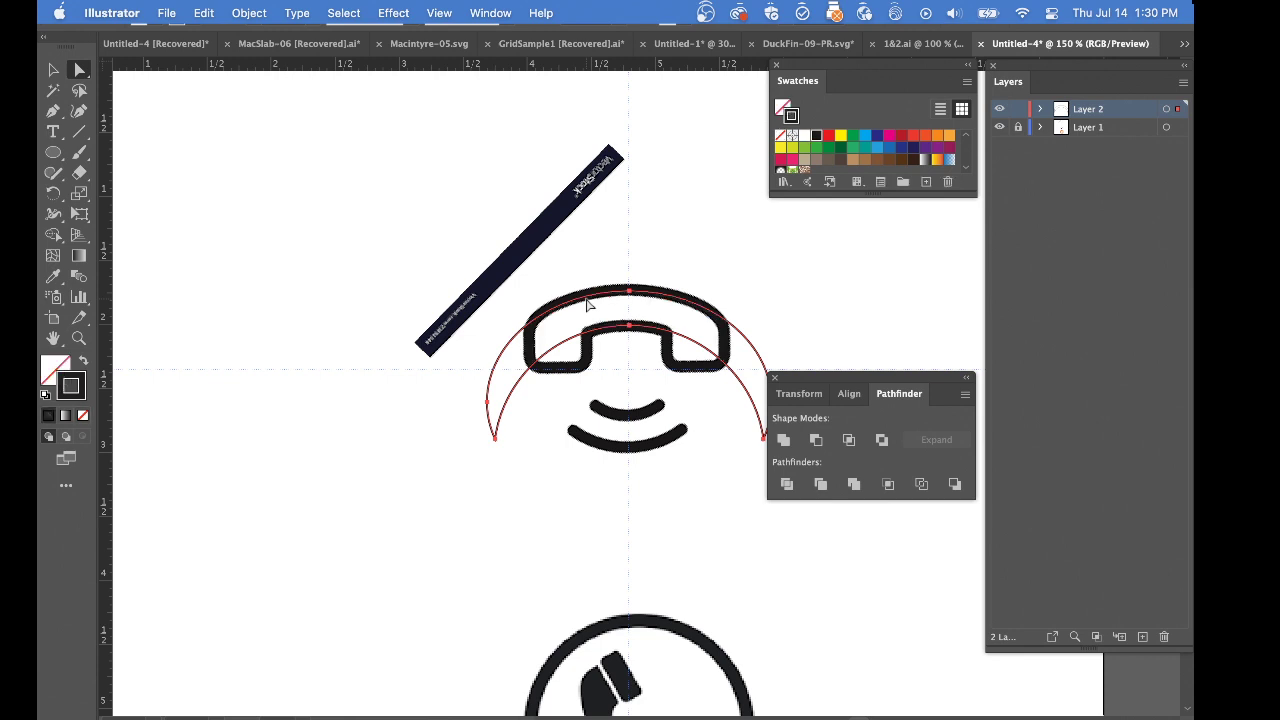
click(828, 136)
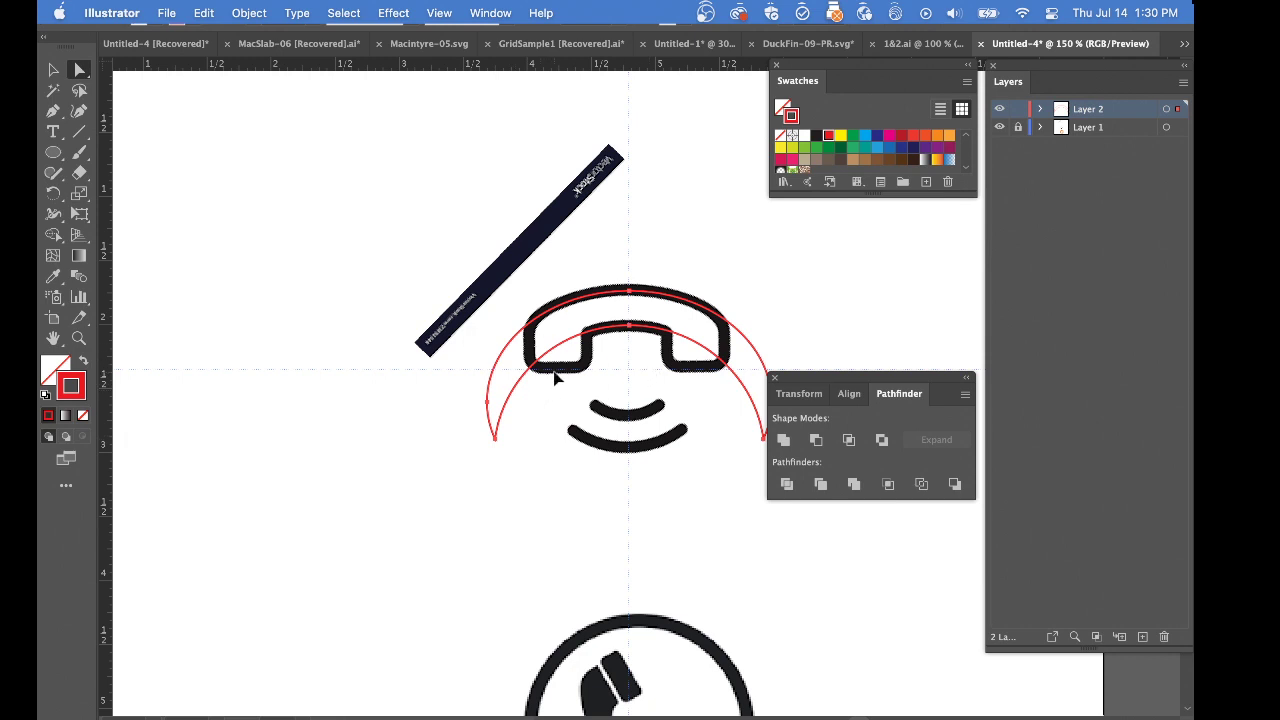
key(Delete)
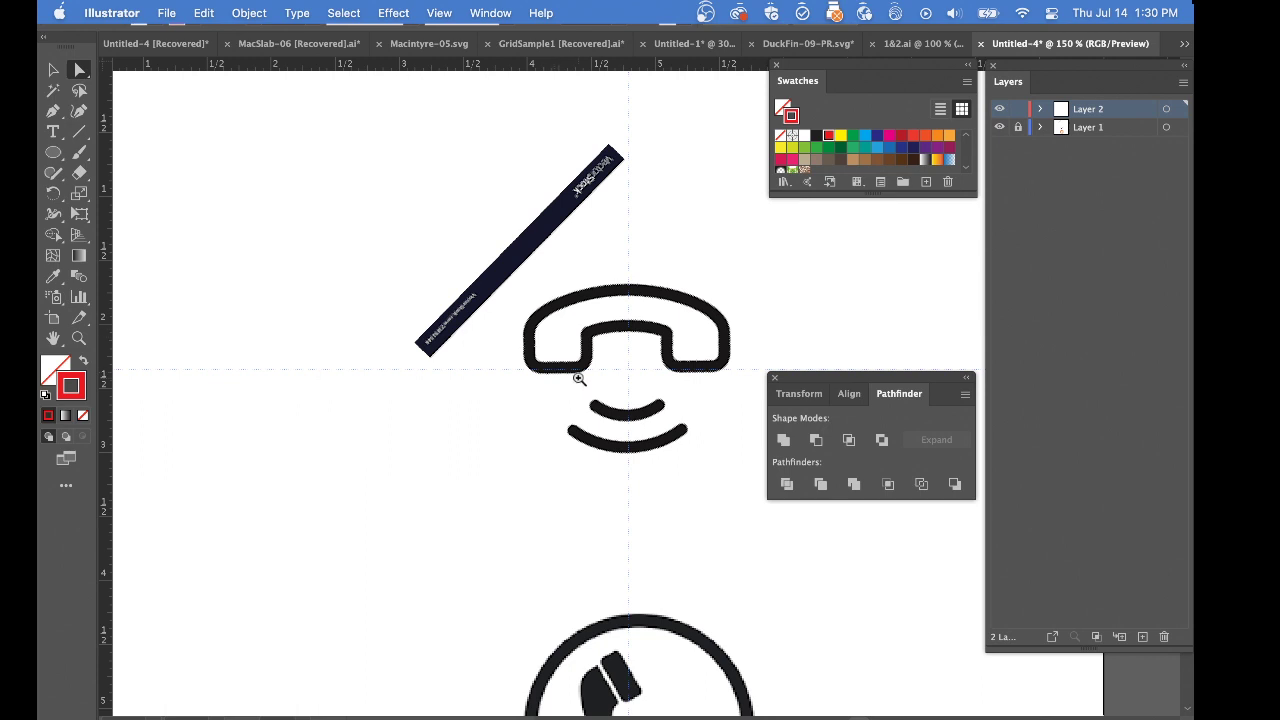
Draw a rectangle over the handset's left earpiece, from above the outer curve down to the earpiece's lower edge
super+click(577, 367)
super+click(600, 369)
drag(534, 365, 392, 331)
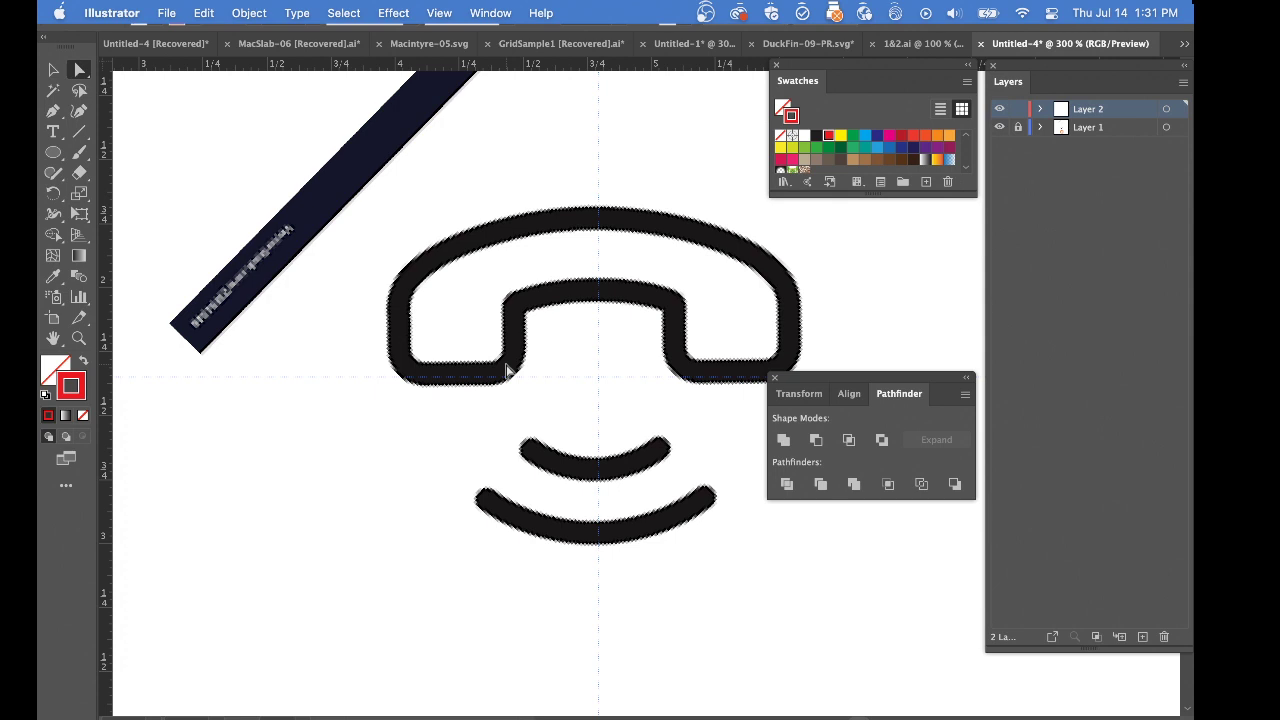
key(m)
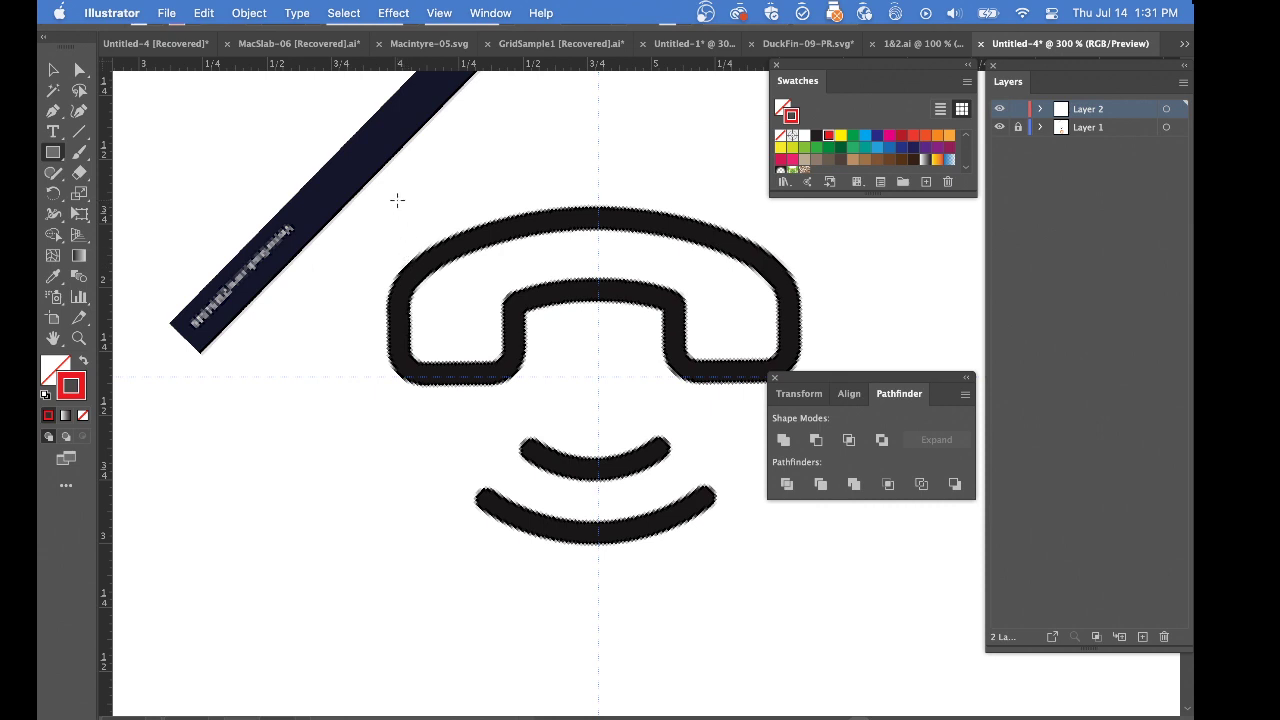
drag(400, 197, 514, 372)
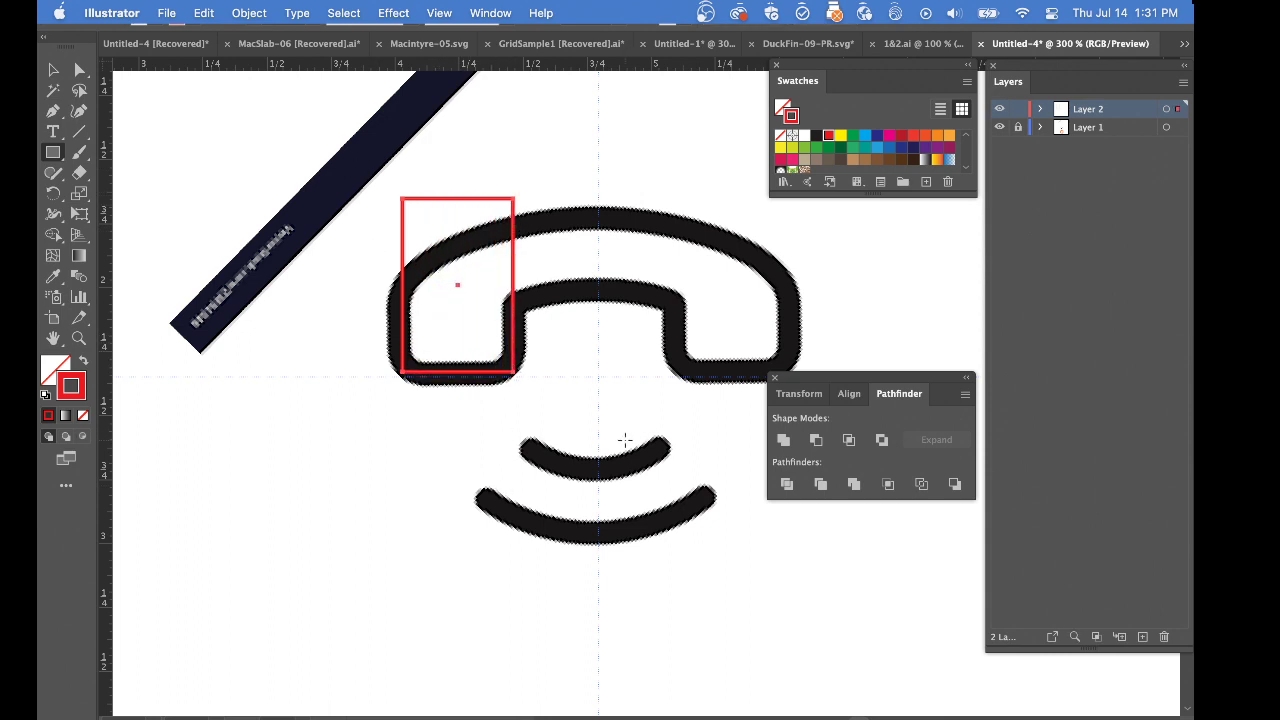
Apply the Round Corners effect to the rectangle with a radius of 0.05 in
click(393, 13)
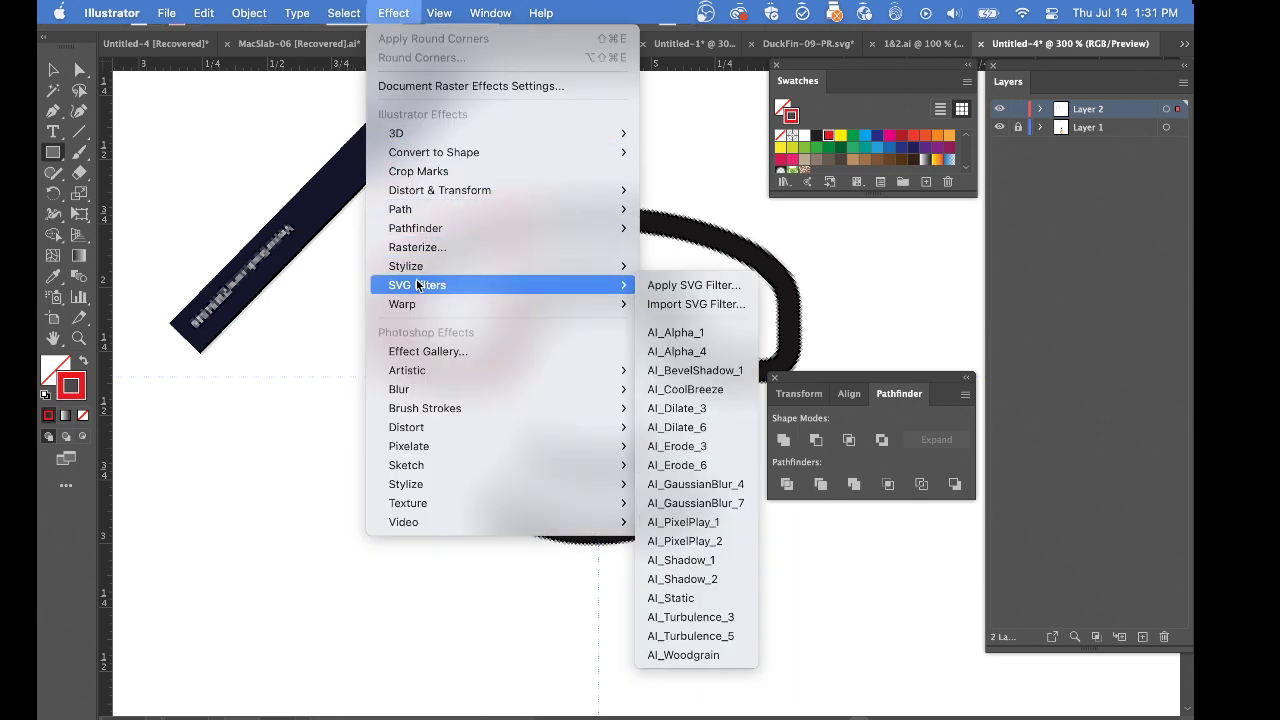
mouse_move(422, 268)
click(668, 342)
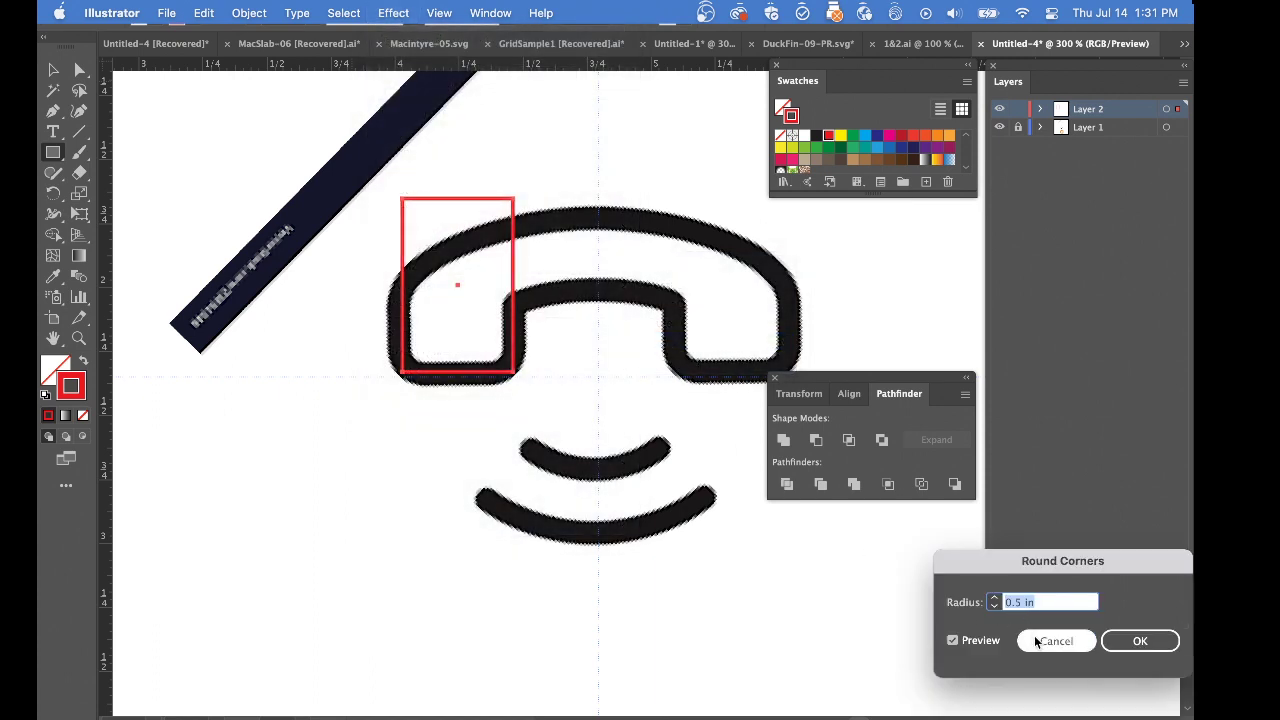
key(Tab)
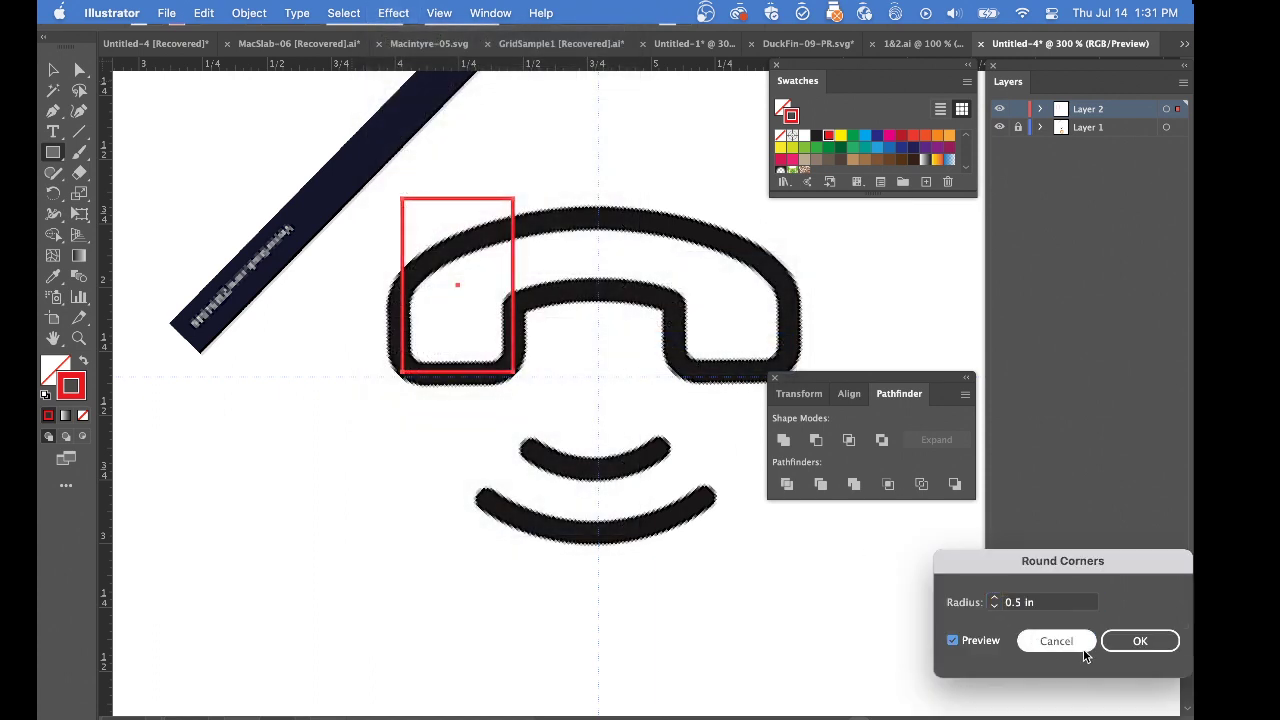
click(993, 599)
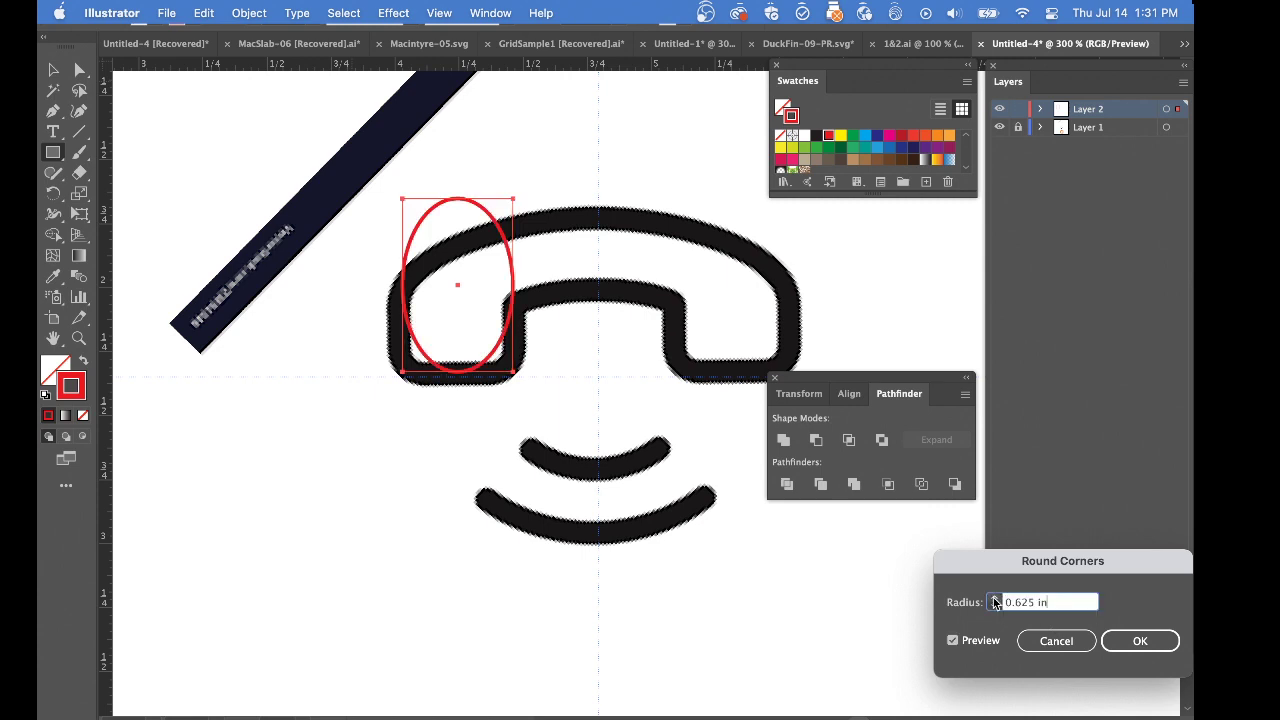
click(994, 607)
click(994, 607)
click(994, 607)
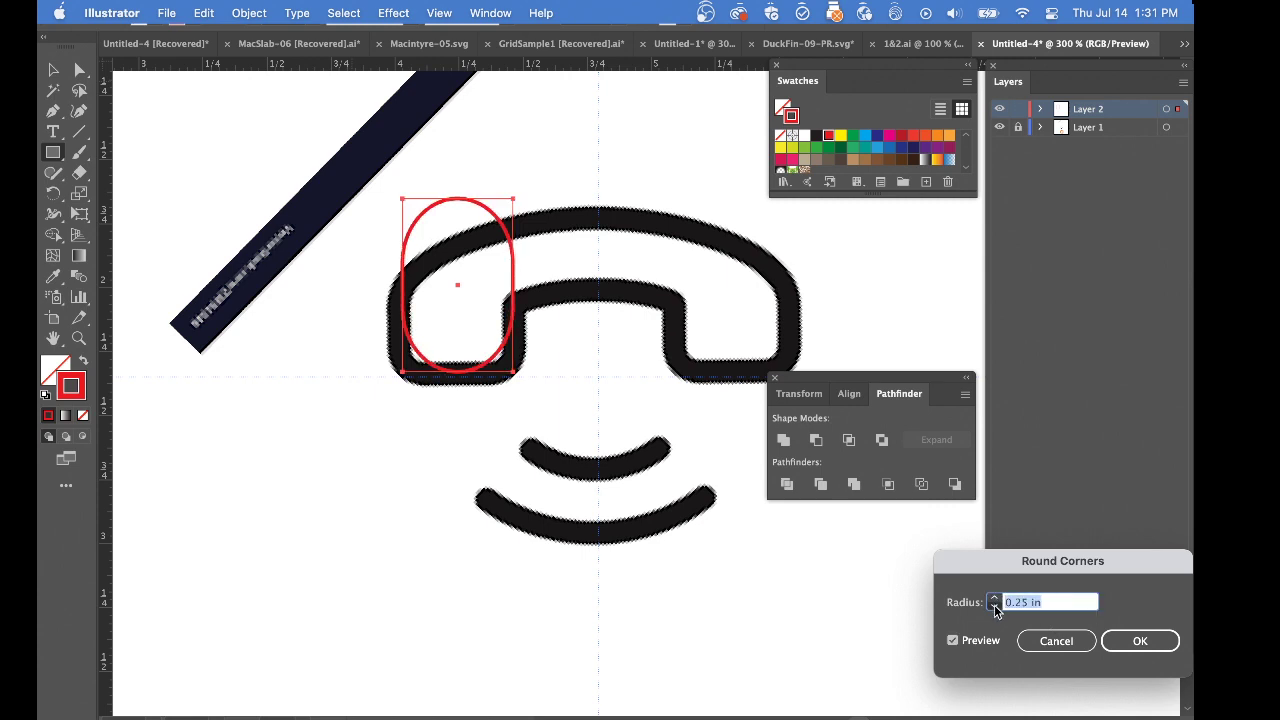
click(994, 607)
click(994, 607)
click(994, 598)
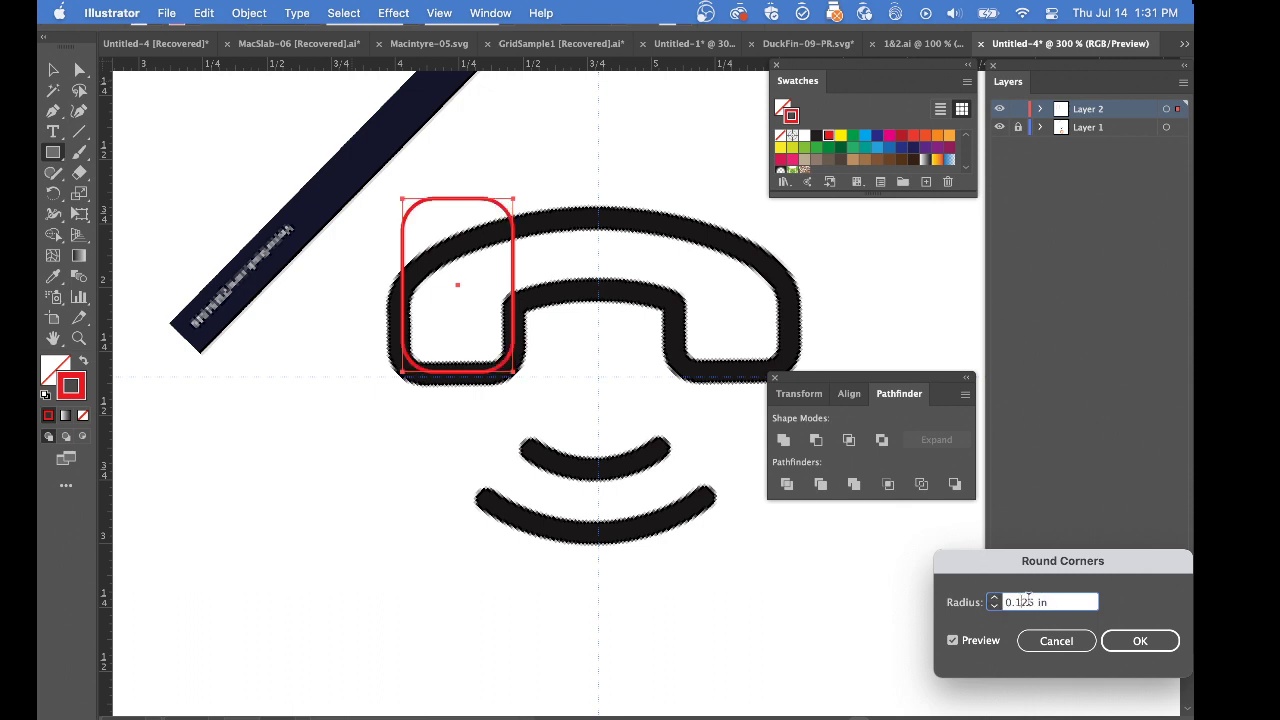
key(BackSpace)
text(0)
key(Tab)
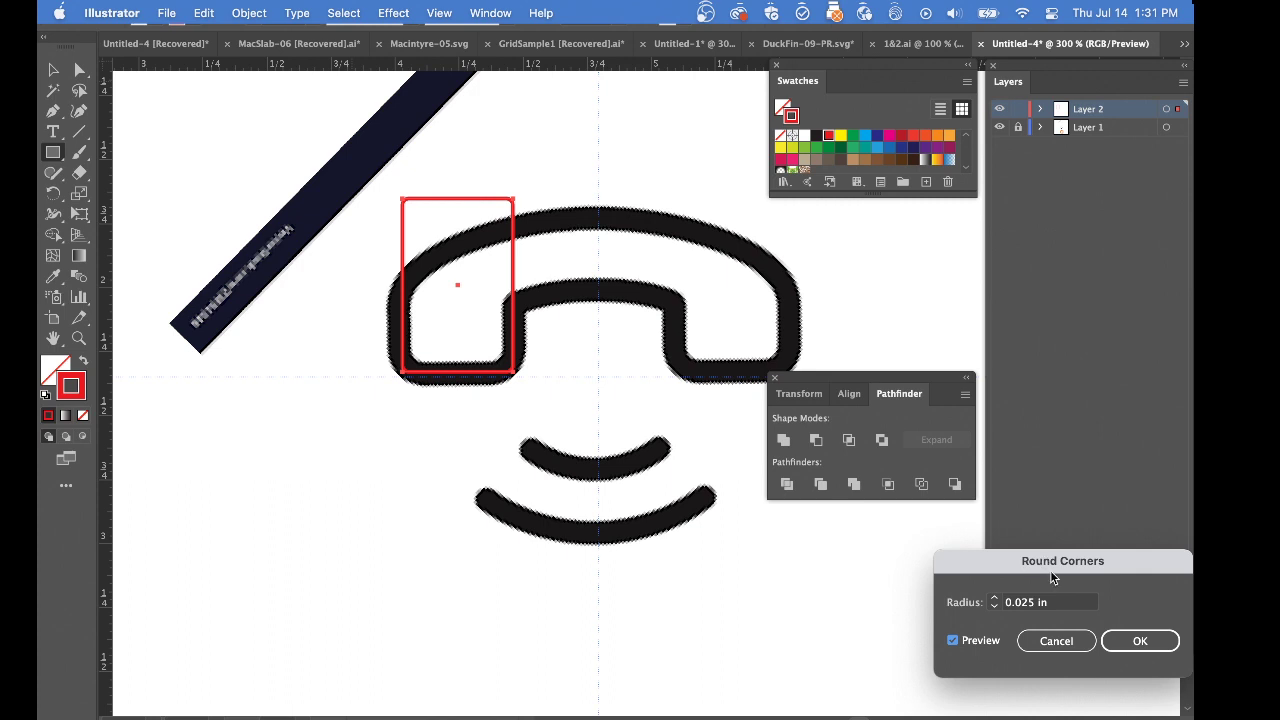
click(1025, 605)
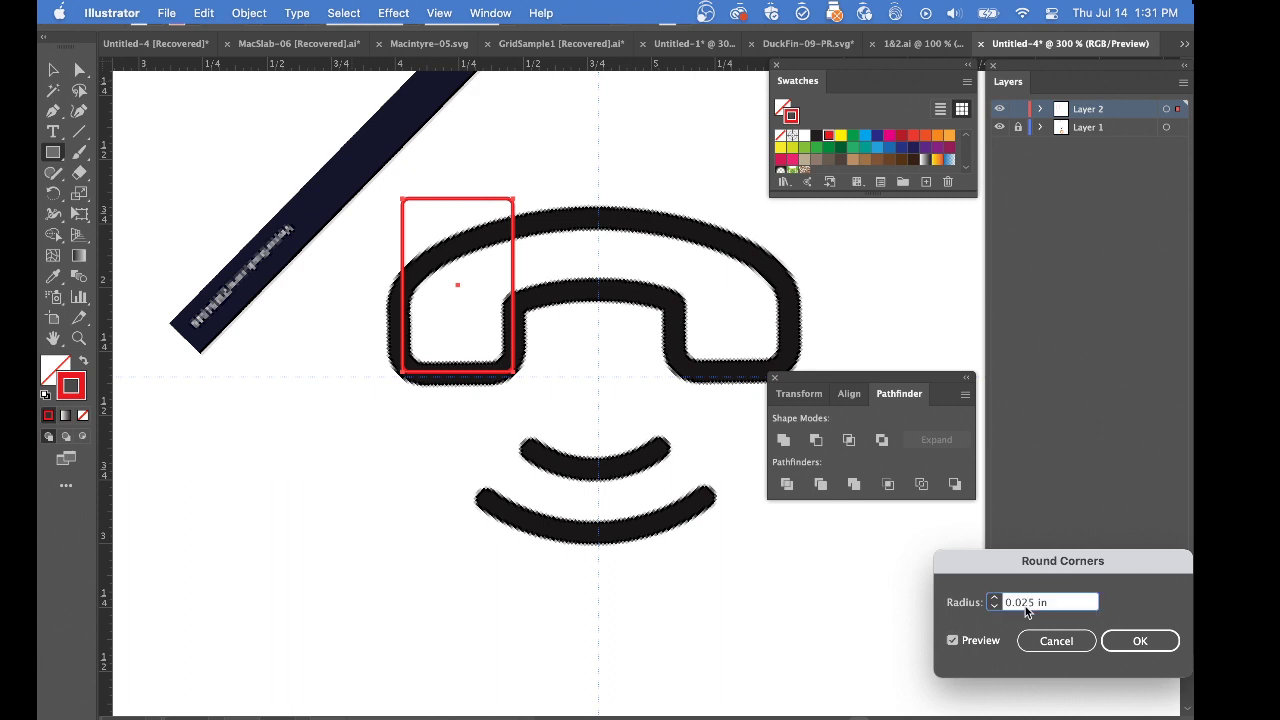
key(BackSpace)
key(Tab)
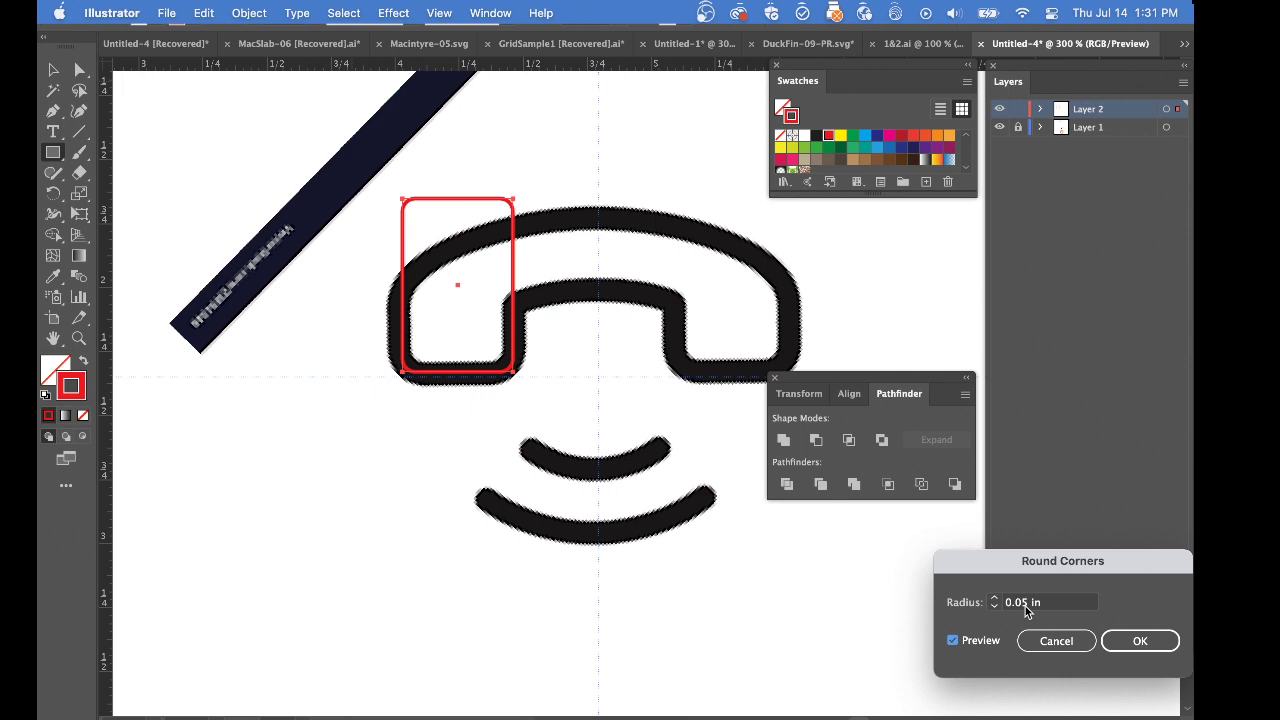
click(1135, 641)
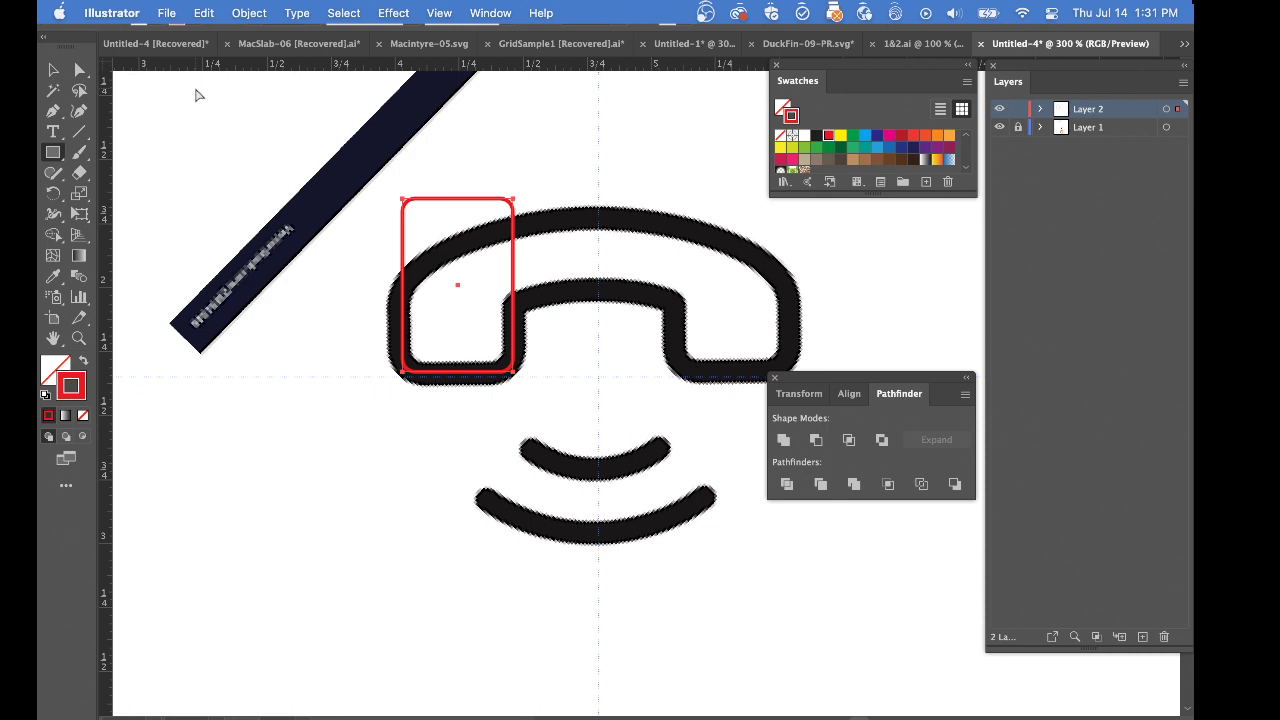
Expand the appearance of the rounded rectangle and inspect its path in Outline view before and after expanding
key(super+y)
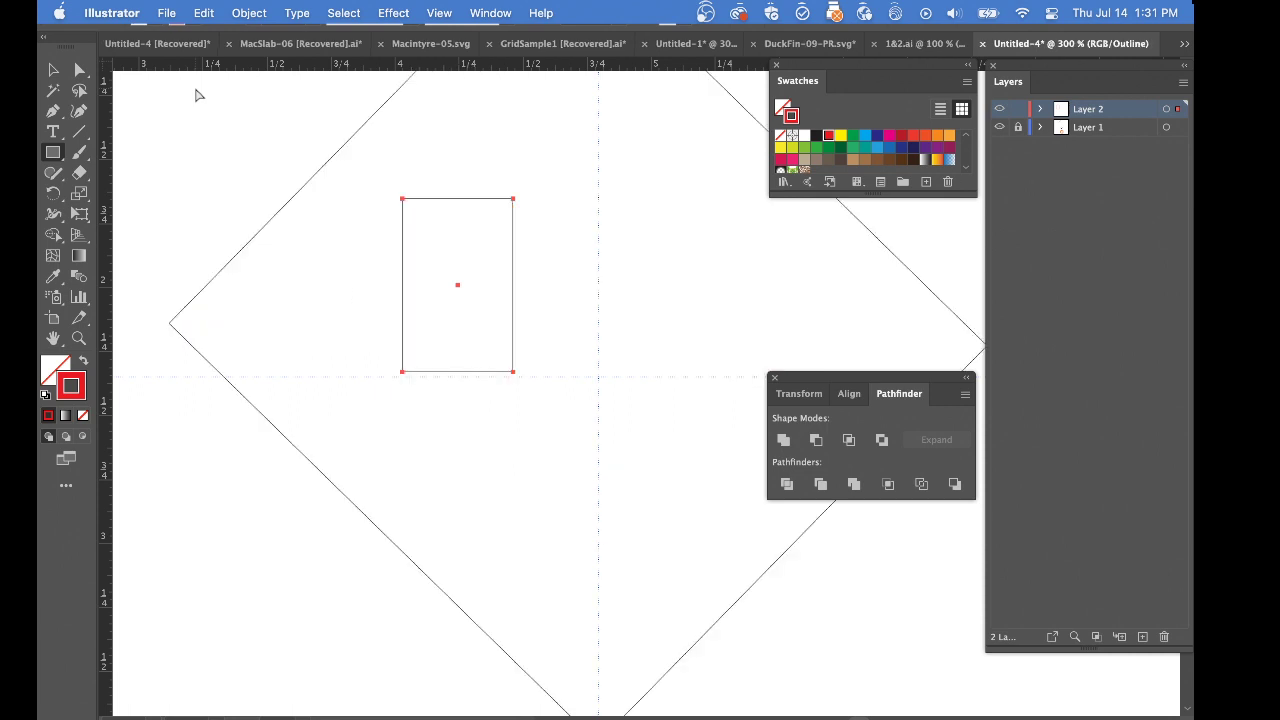
key(super+y)
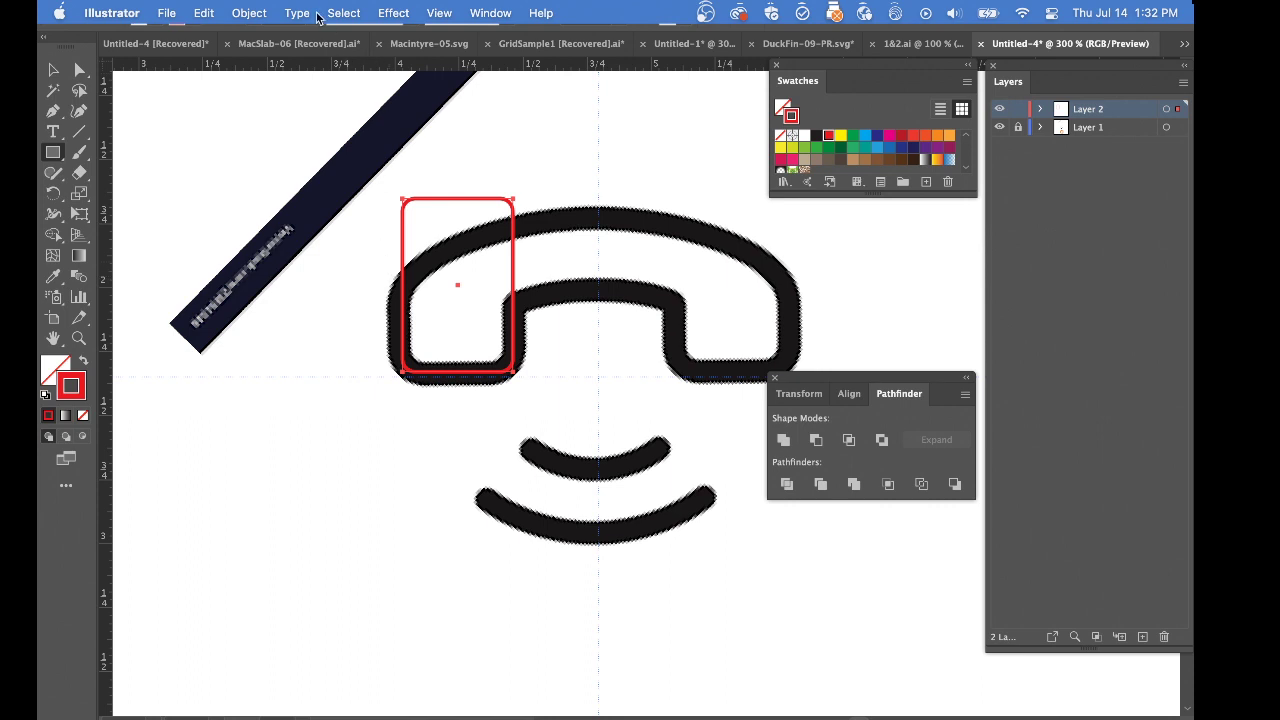
click(250, 12)
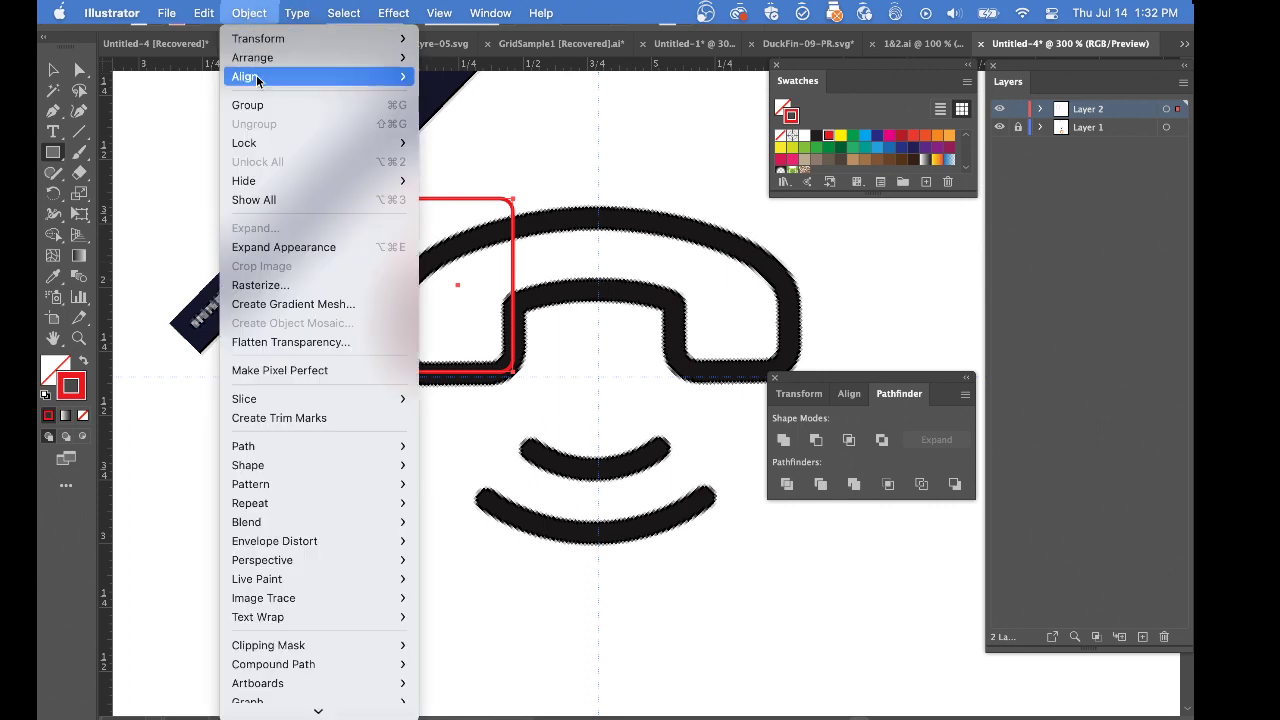
click(268, 248)
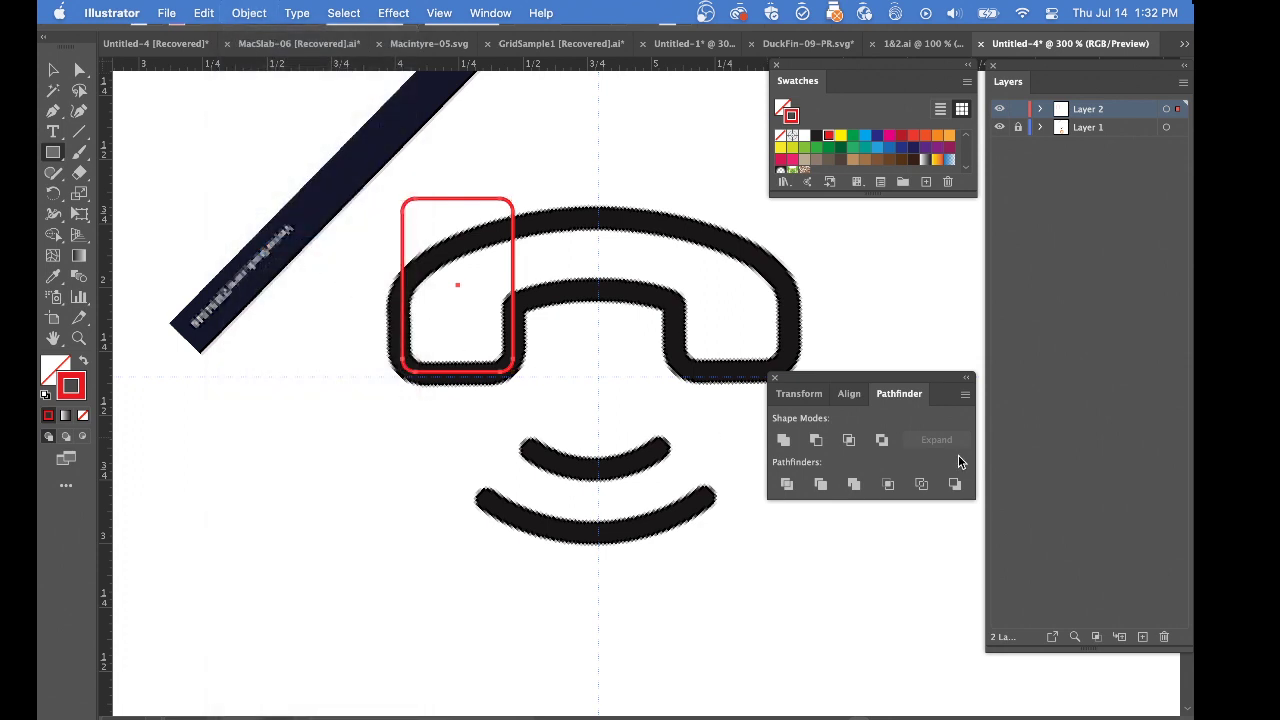
key(super+y)
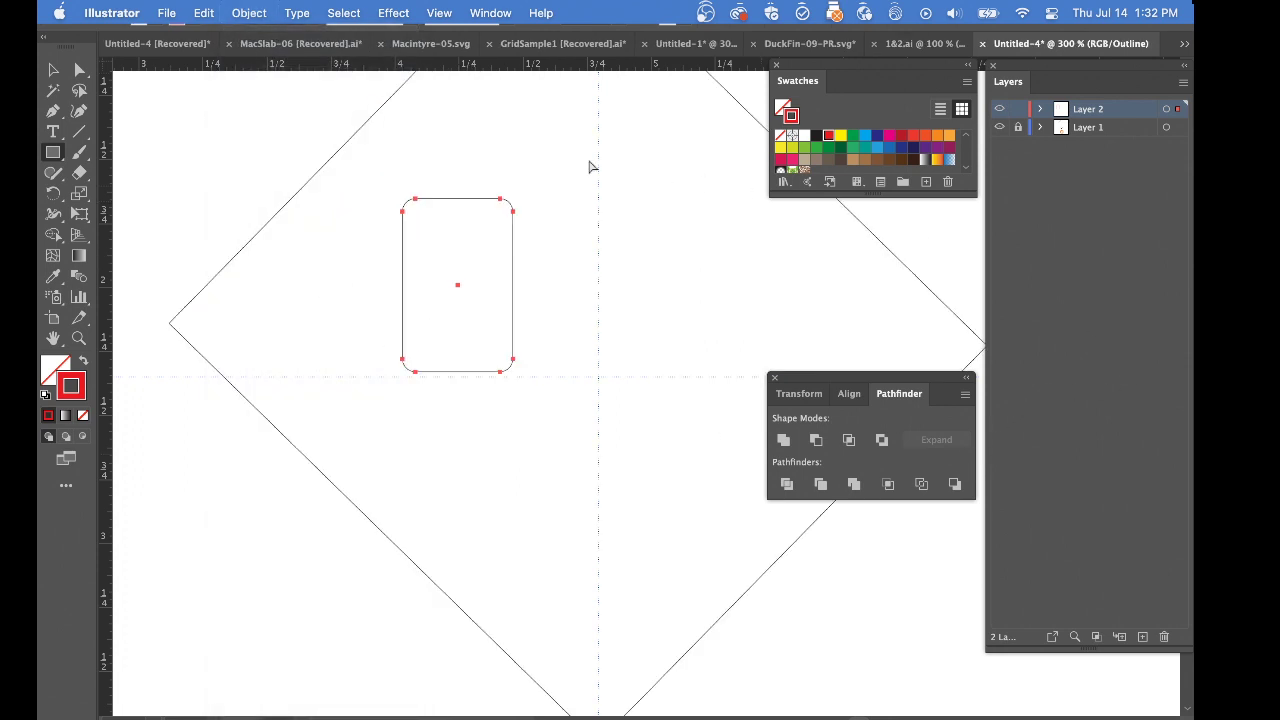
click(390, 213)
drag(386, 177, 502, 416)
key(super+y)
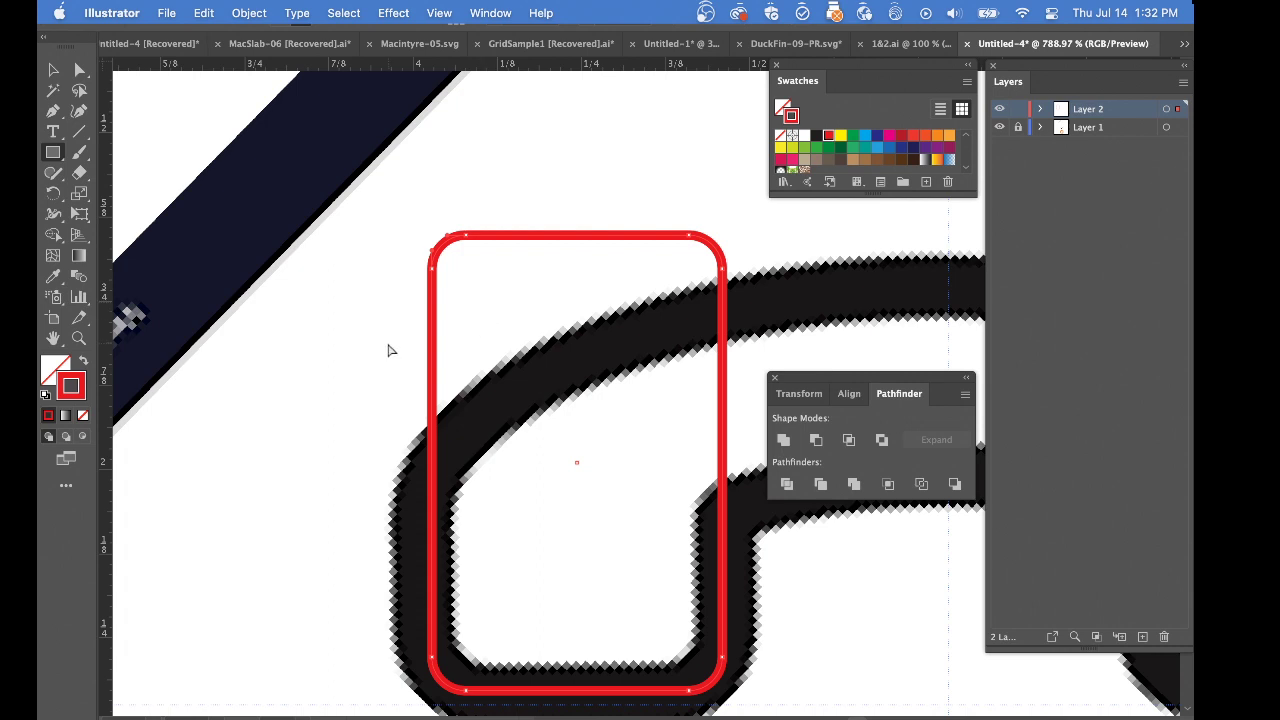
Select only the upper anchor points of the rounded rectangle over the left earpiece
alt+super+click(636, 577)
alt+super+click(626, 560)
alt+super+click(626, 560)
drag(630, 290, 349, 519)
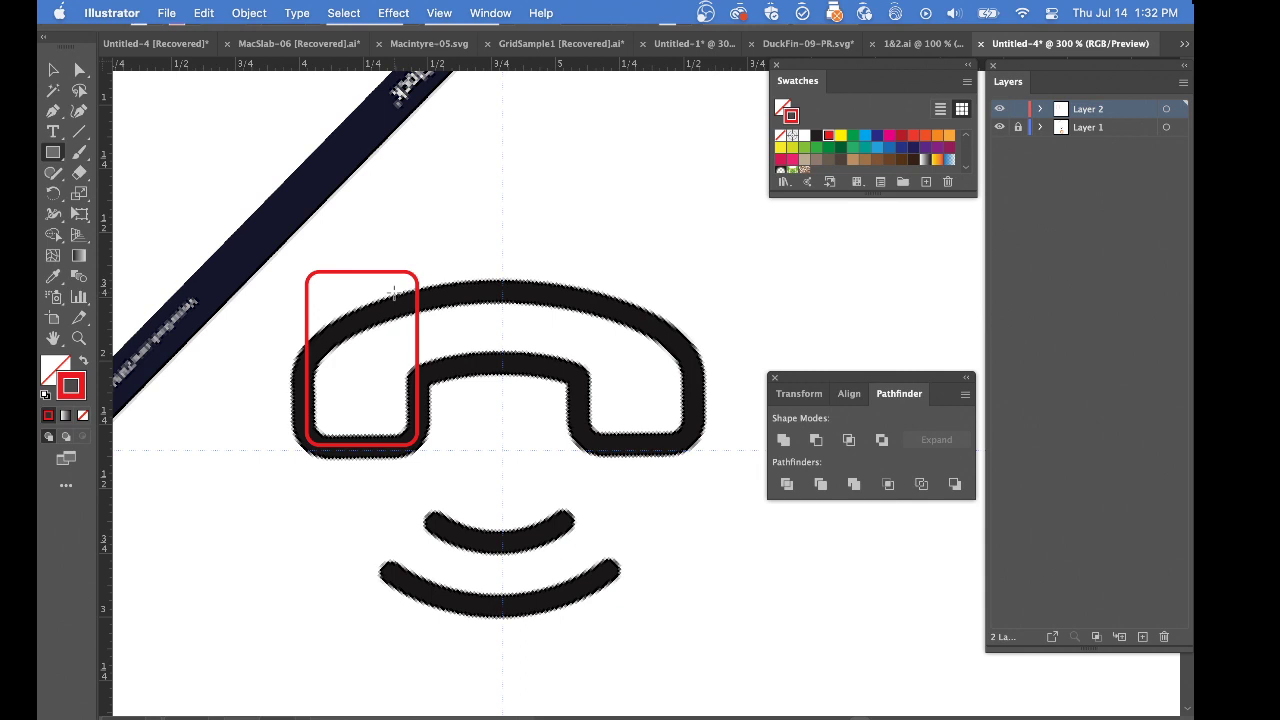
drag(285, 233, 456, 318)
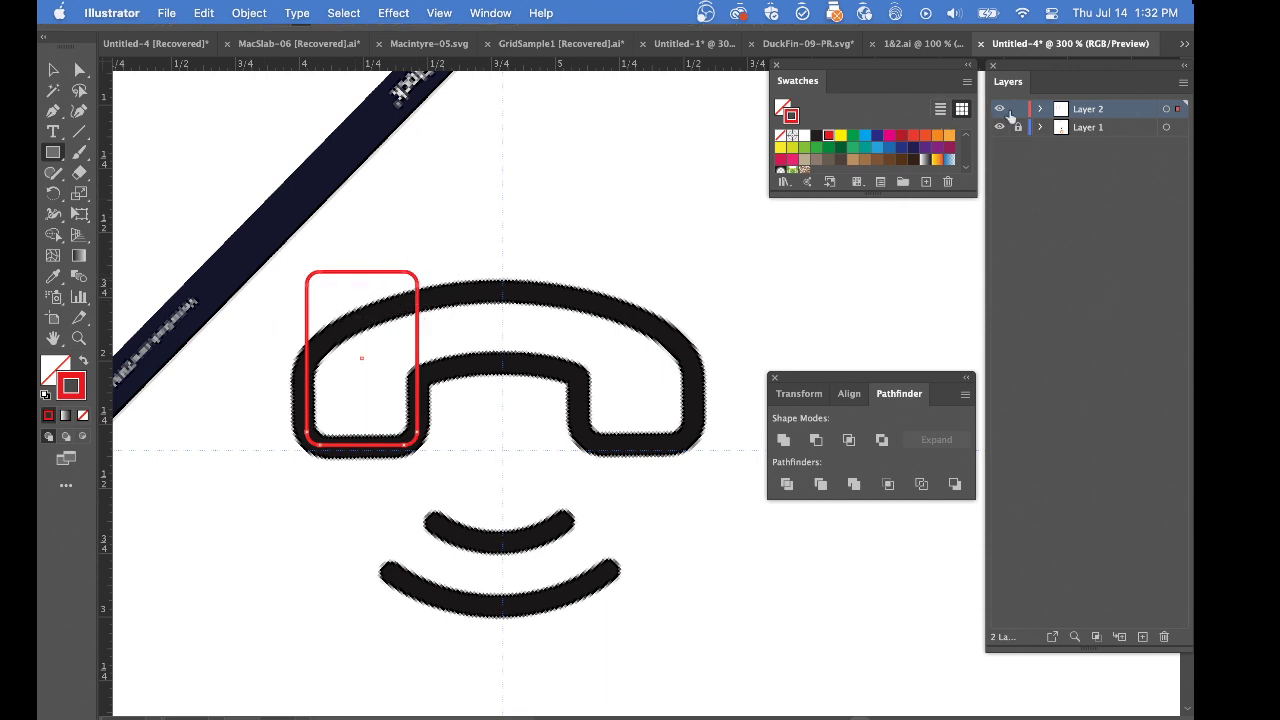
Set Layer 2's highlight color to Light Blue in its layer options
double_click(1102, 113)
click(781, 427)
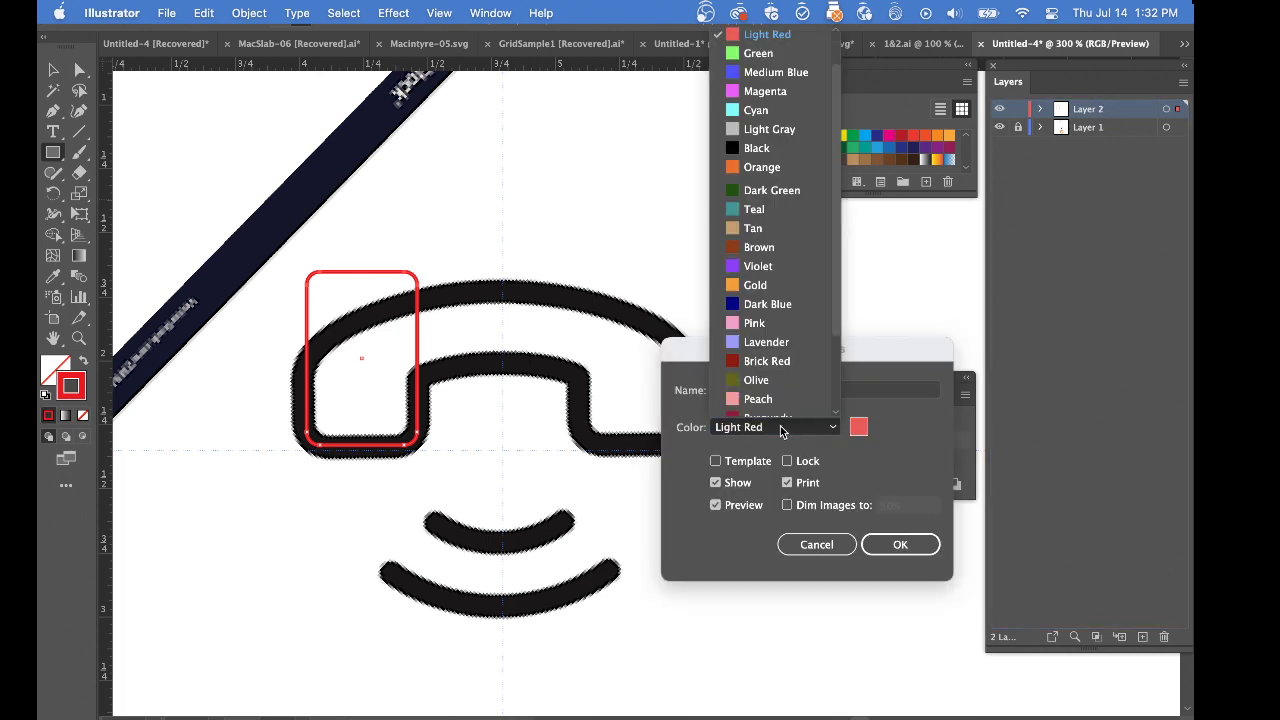
scroll(780, 60, up, 2)
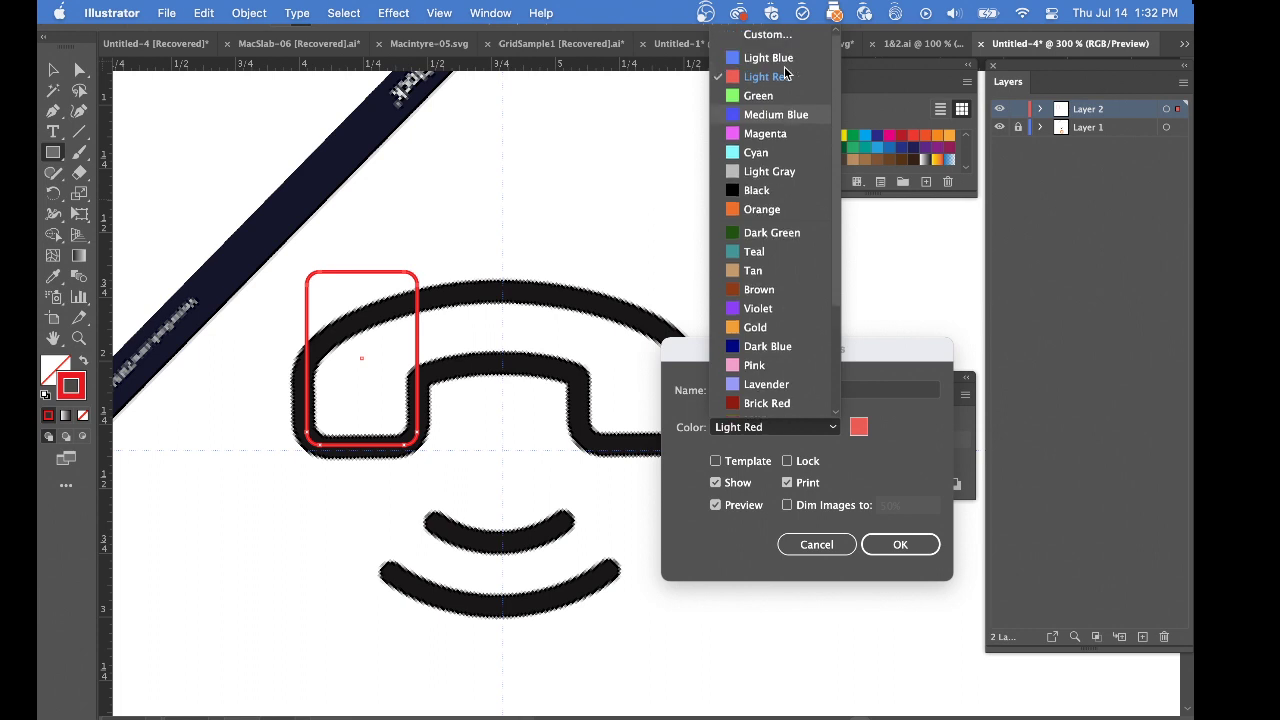
click(770, 54)
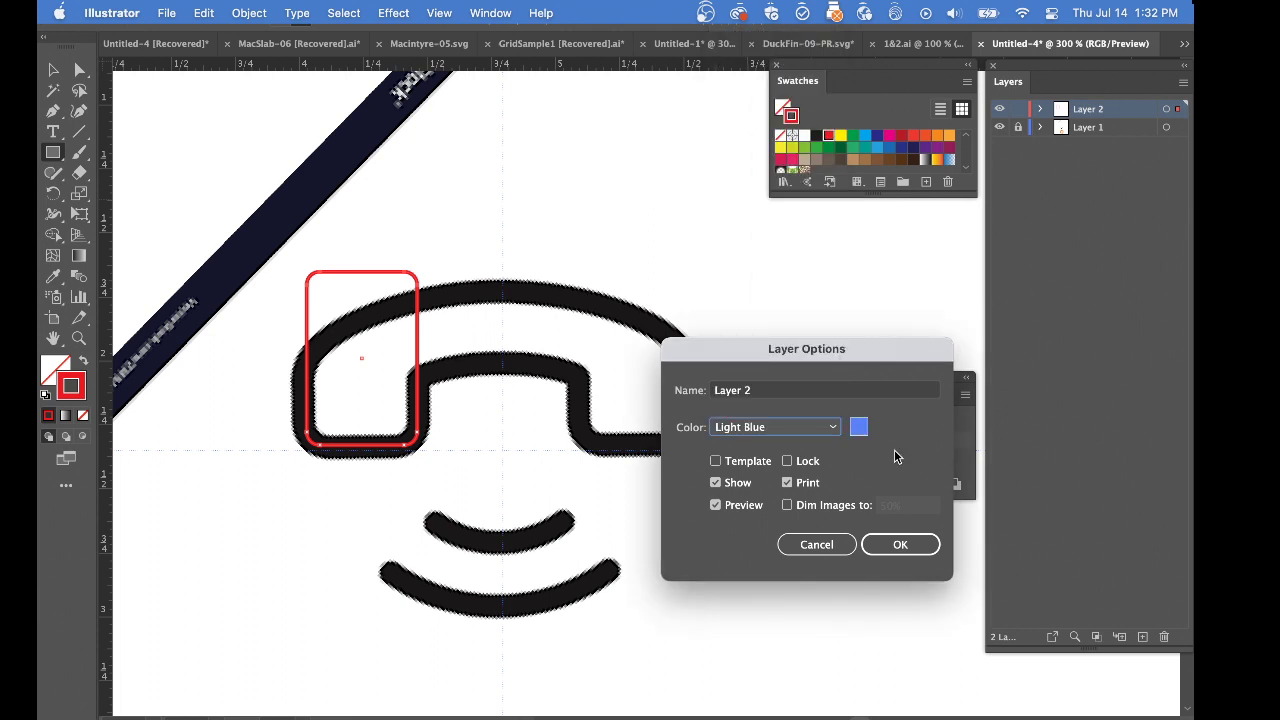
click(900, 544)
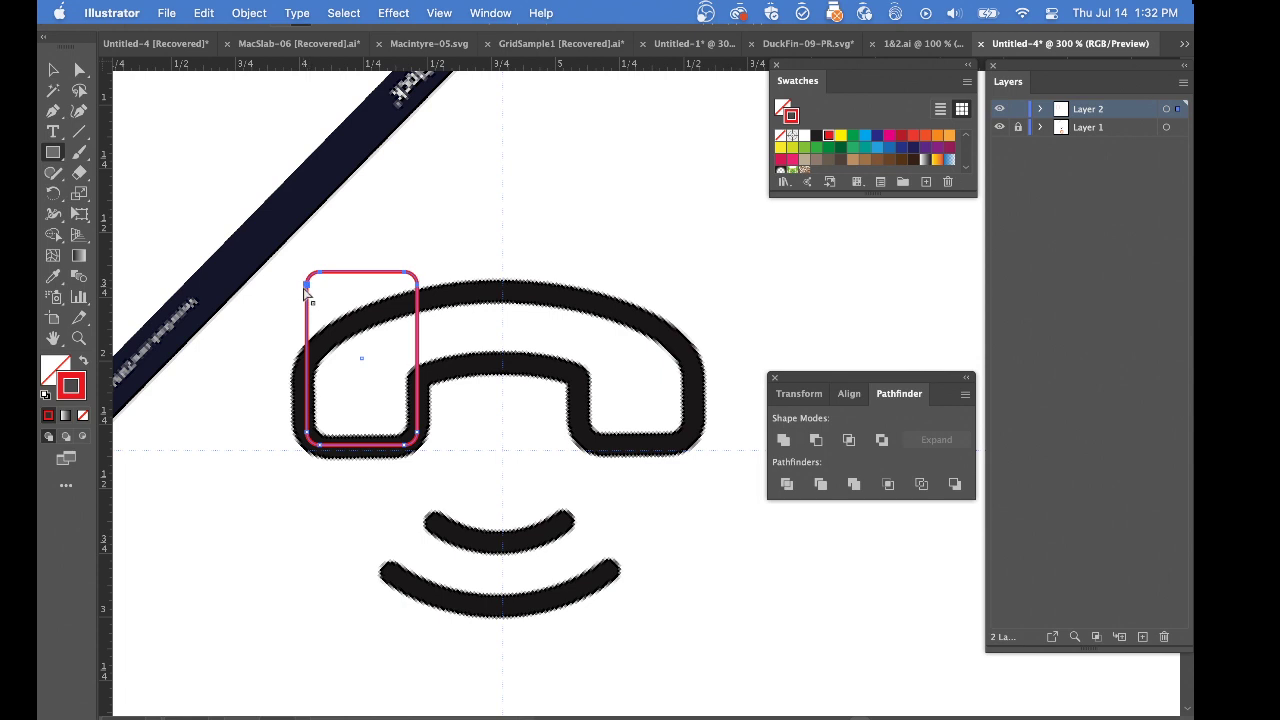
Move the rounded rectangle's upper anchor points down to fit the left earpiece, and bring back the red crescent
drag(305, 283, 314, 381)
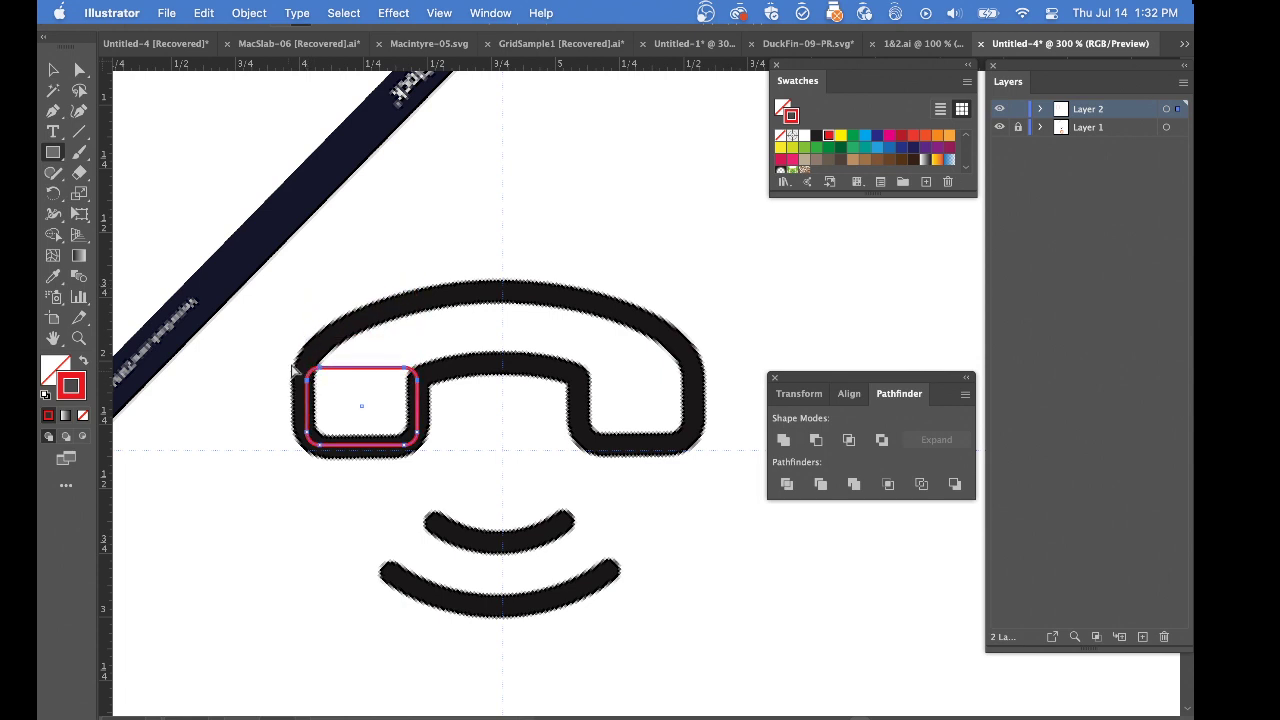
click(567, 365)
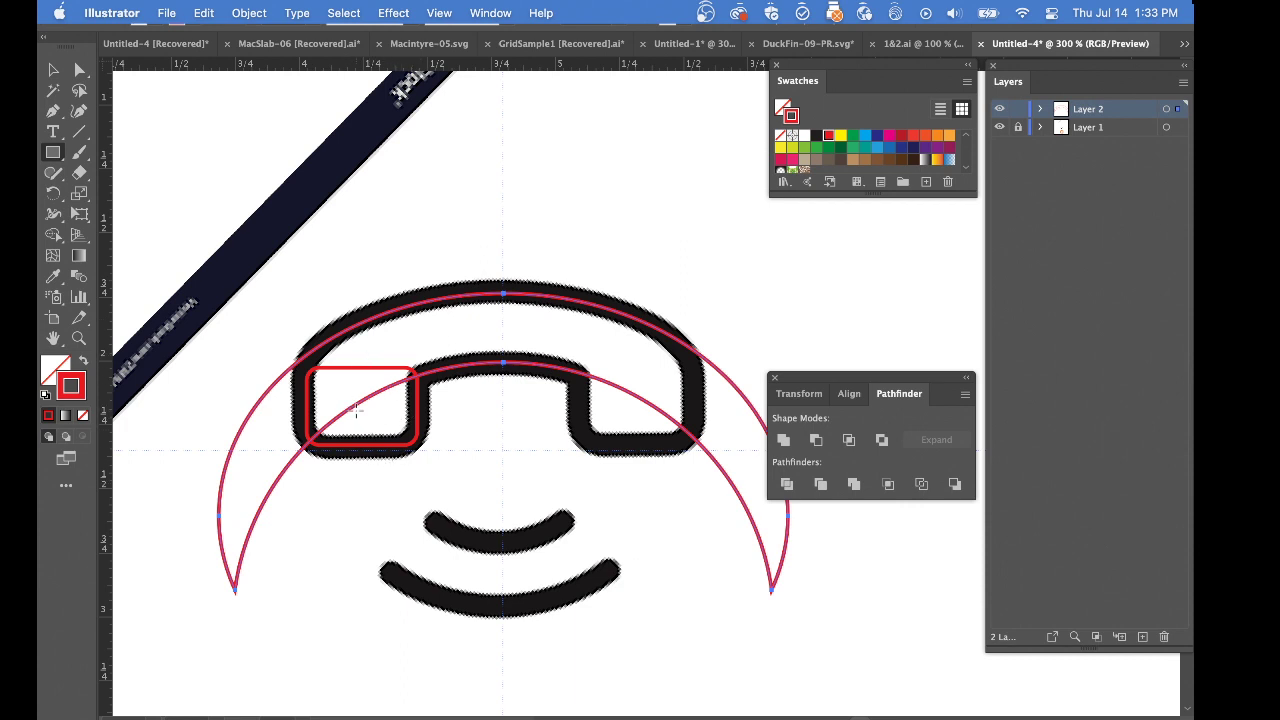
Cut both arcs of the crescent near the left earpiece with the Scissors tool and delete the cut-off left tip
key(c)
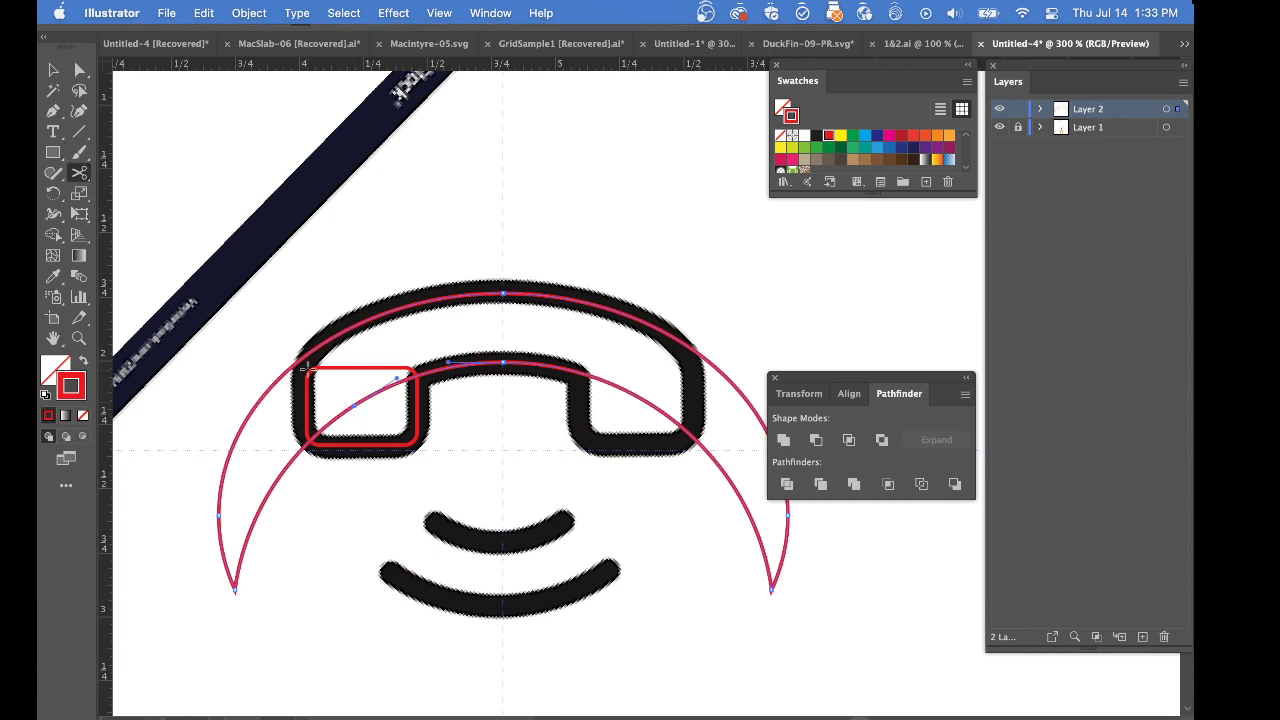
click(301, 359)
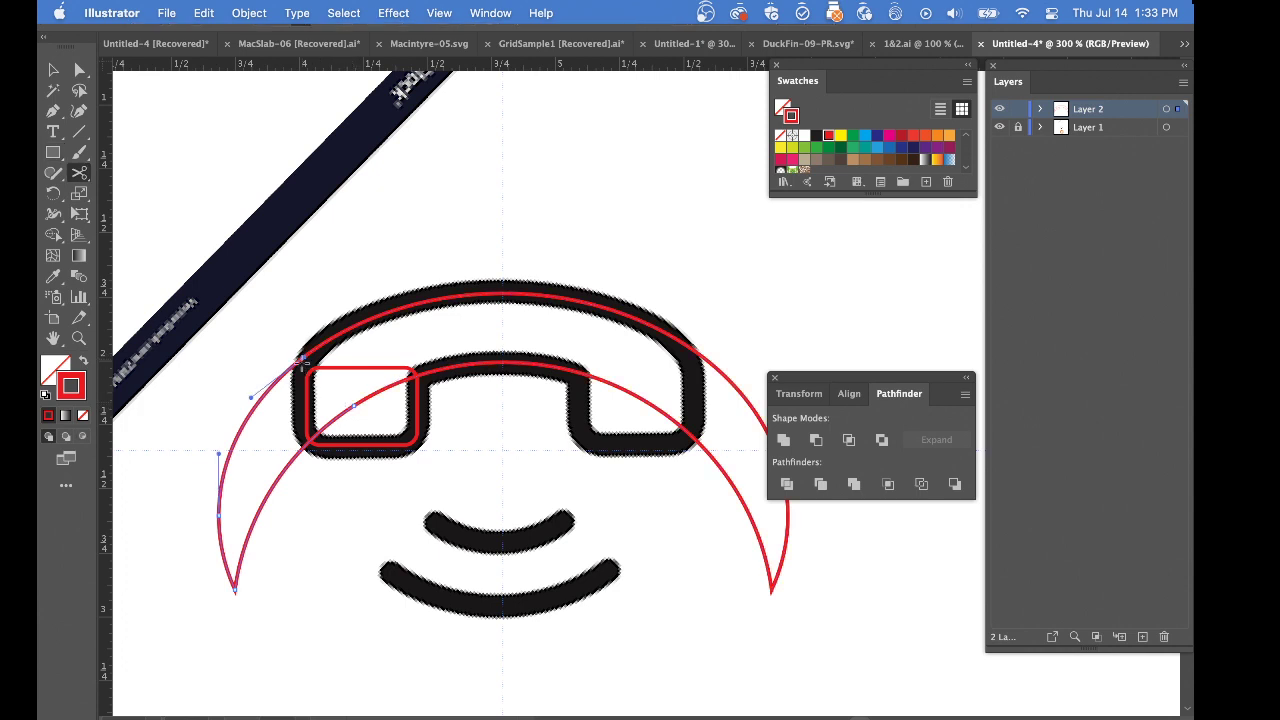
super+click(267, 498)
key(Delete)
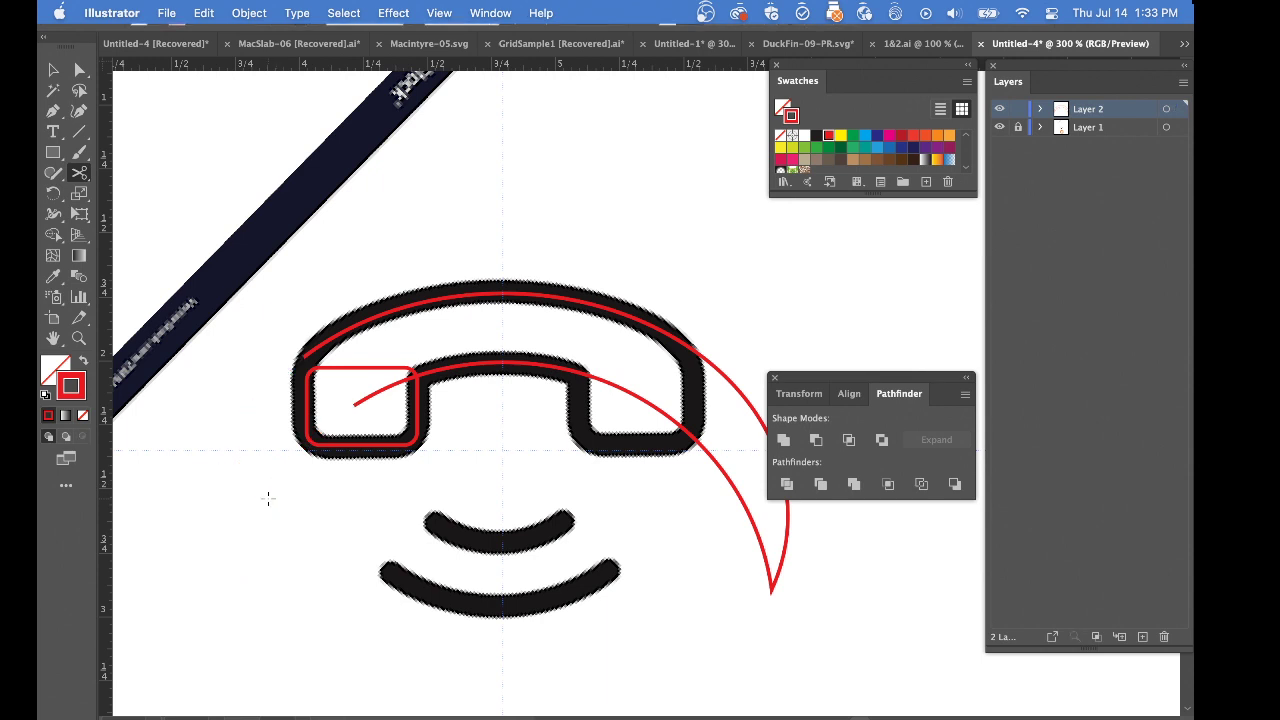
Join the crescent's two open endpoints at the left earpiece with a straight segment
super+click(306, 358)
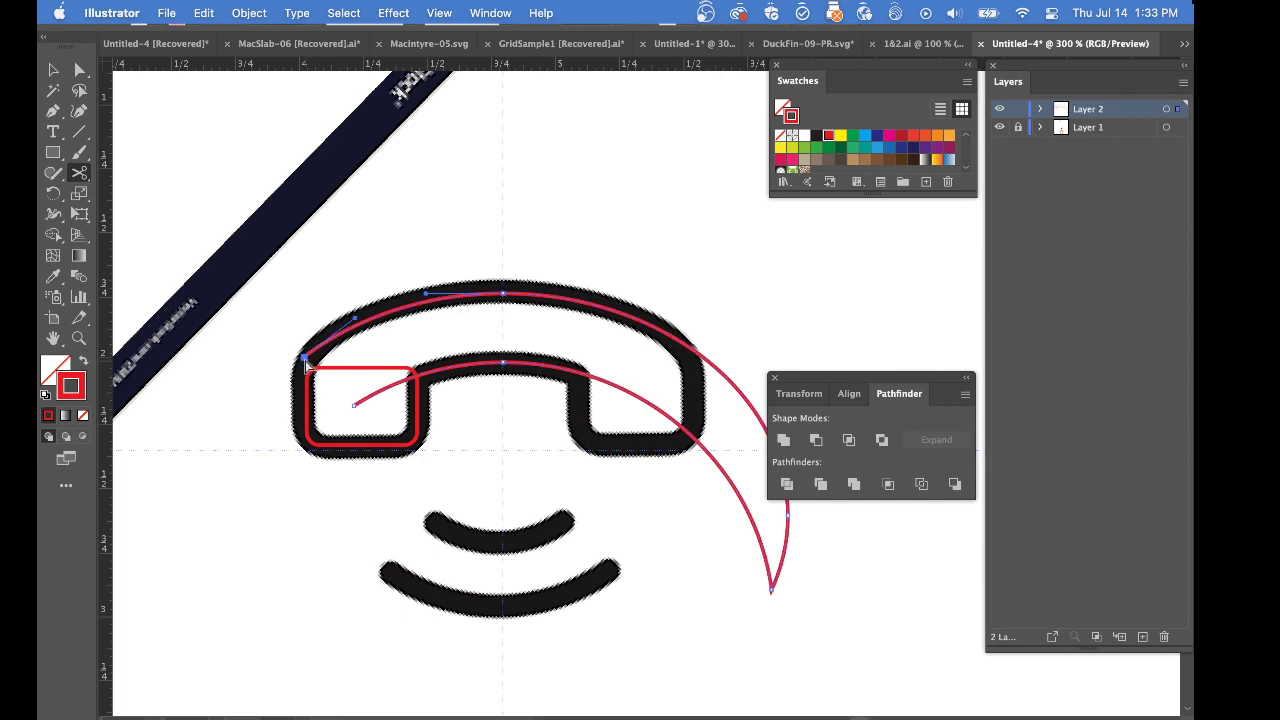
shift+super+click(355, 407)
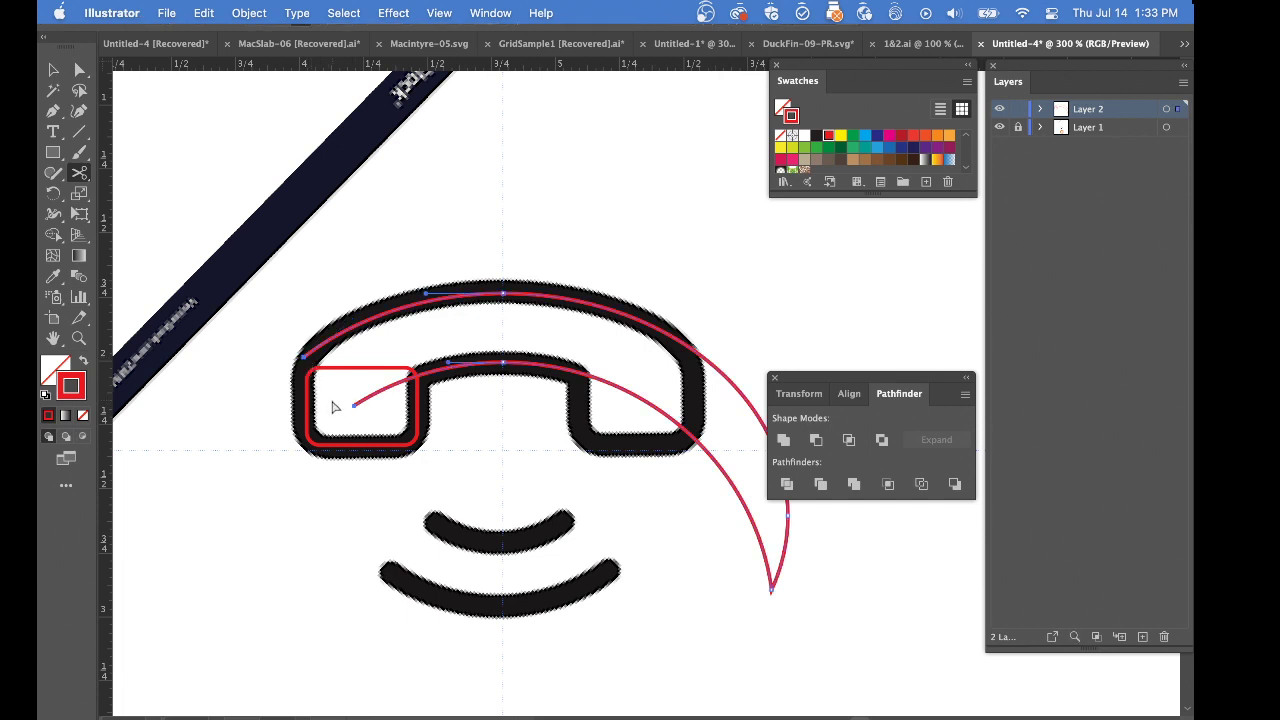
key(super+shift+a)
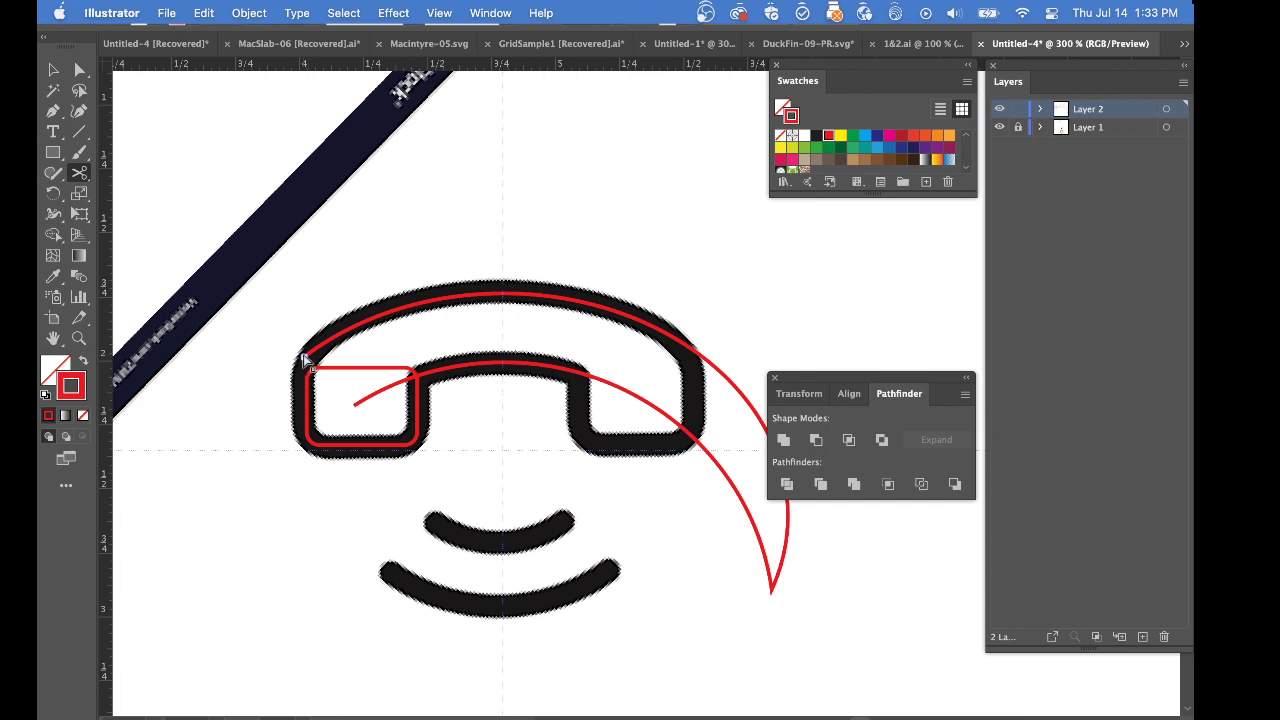
super+click(306, 358)
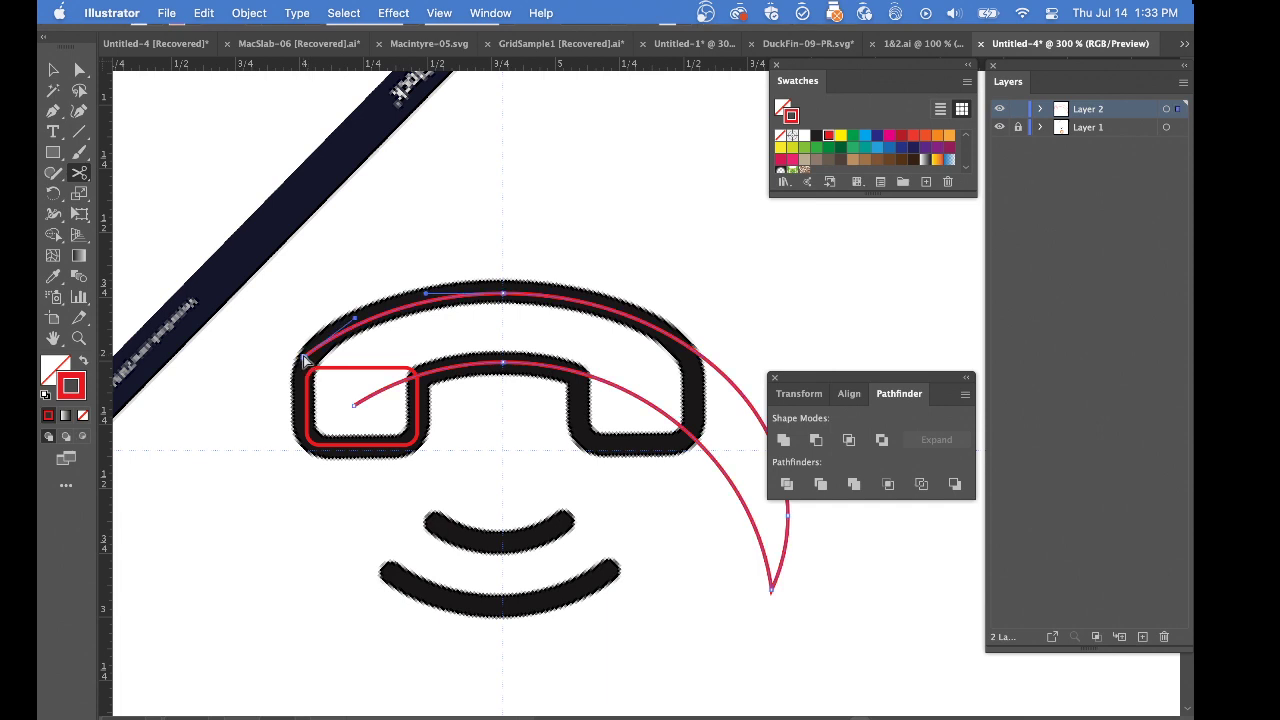
super+click(354, 406)
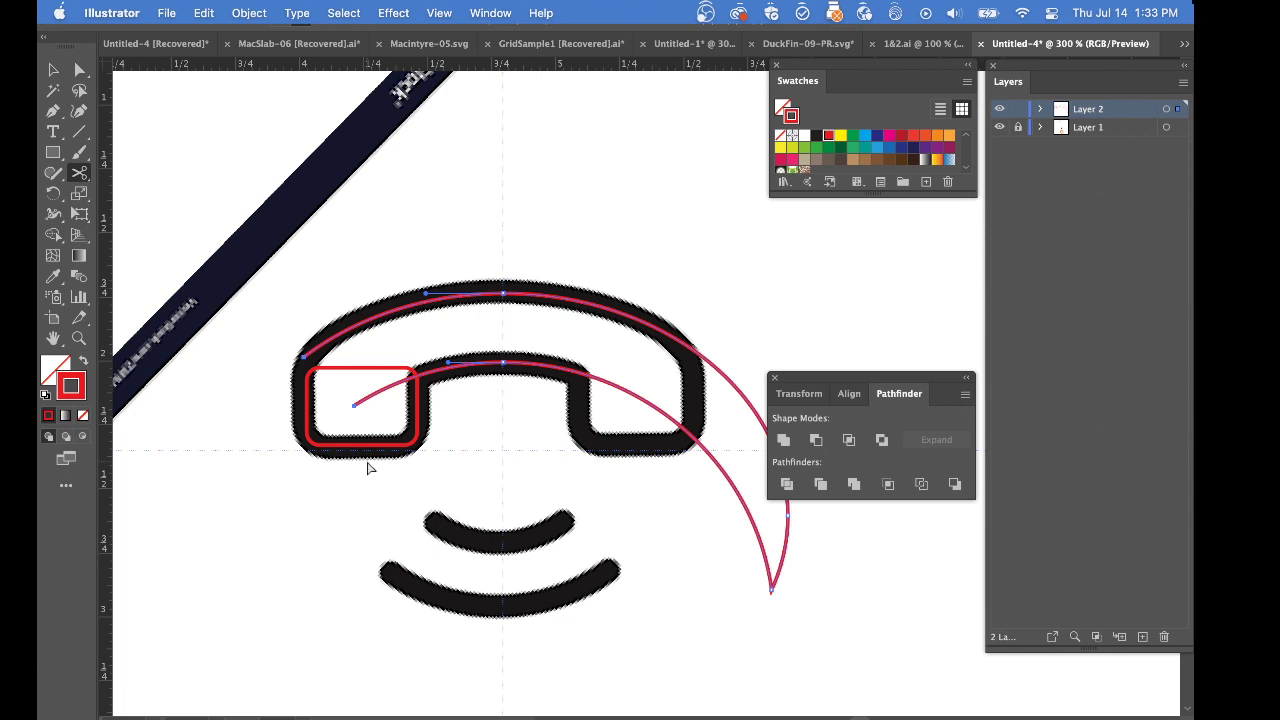
key(super+j)
shift+click(343, 370)
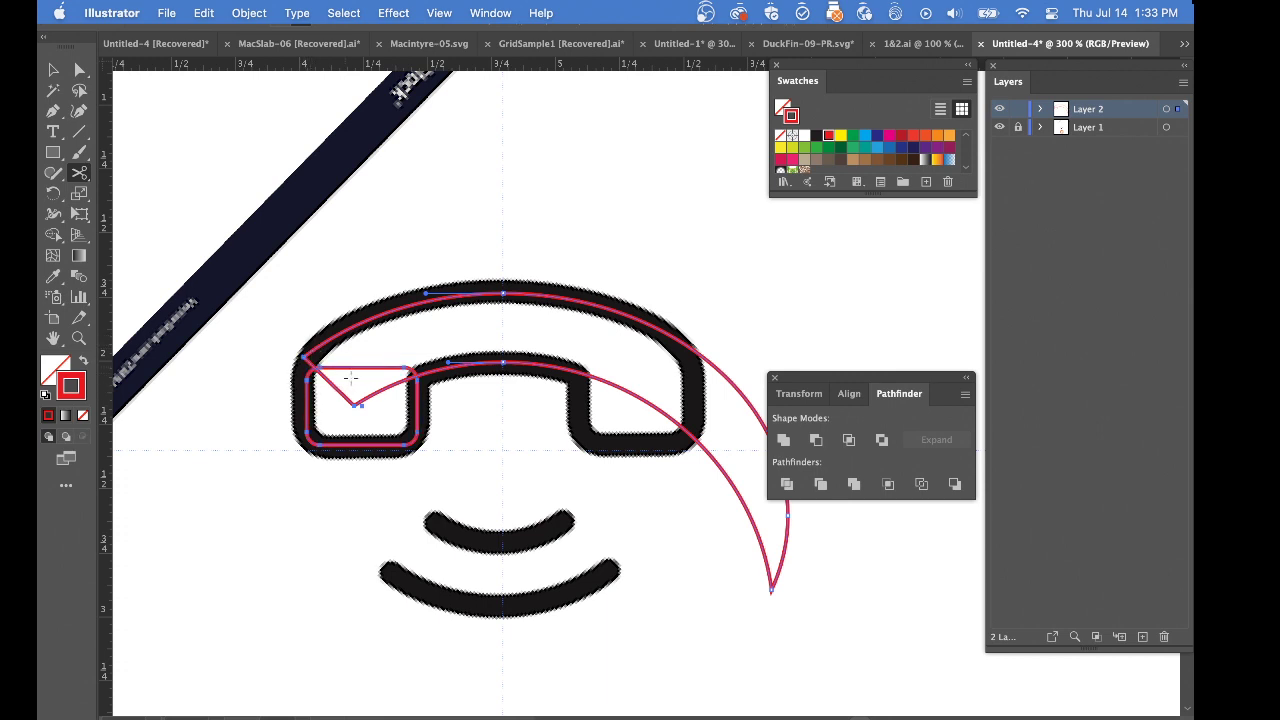
click(443, 410)
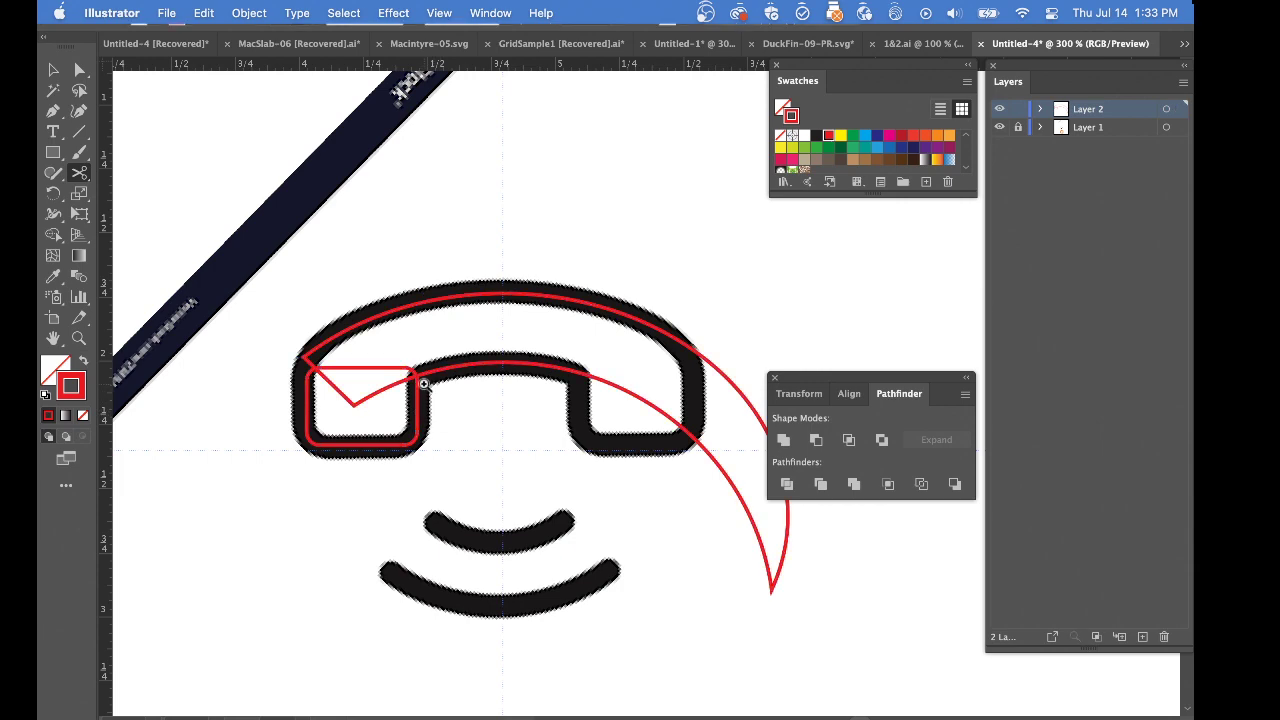
Move the lower anchor point of the left earpiece rectangle's upper-right corner up past the crescent's inner arc
super+click(427, 387)
super+click(429, 390)
drag(827, 359, 84, 304)
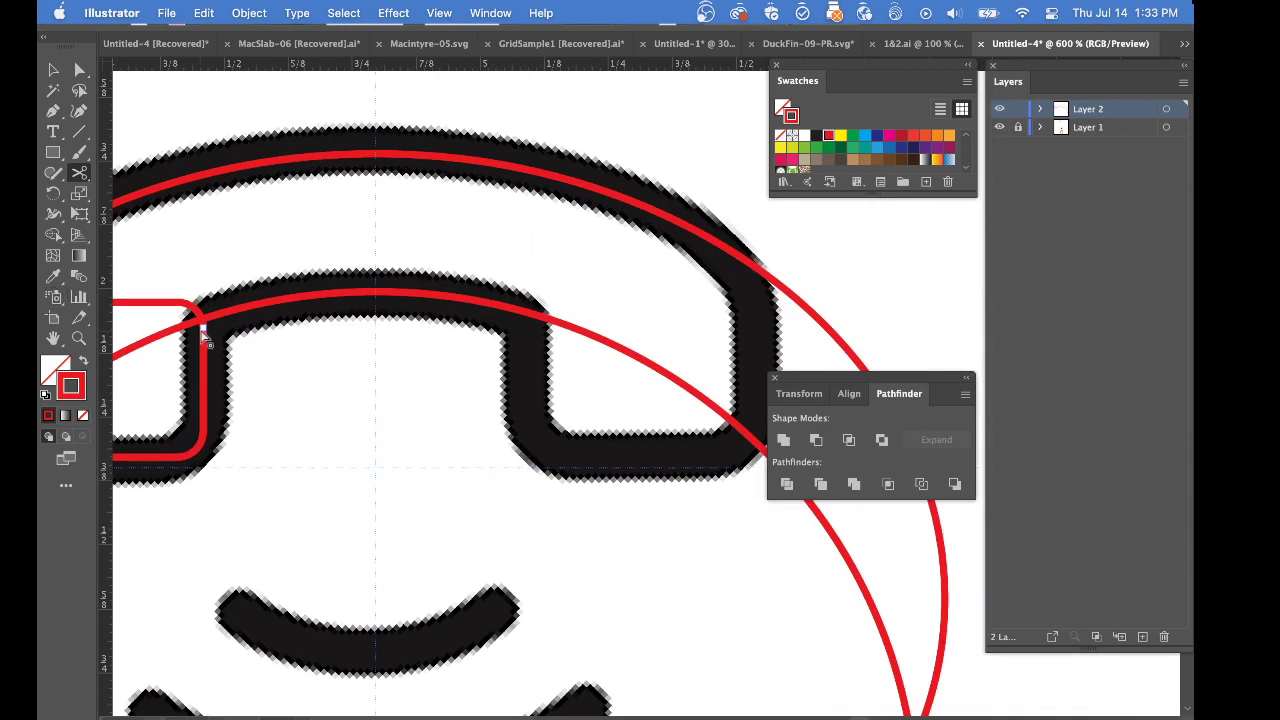
drag(204, 327, 205, 299)
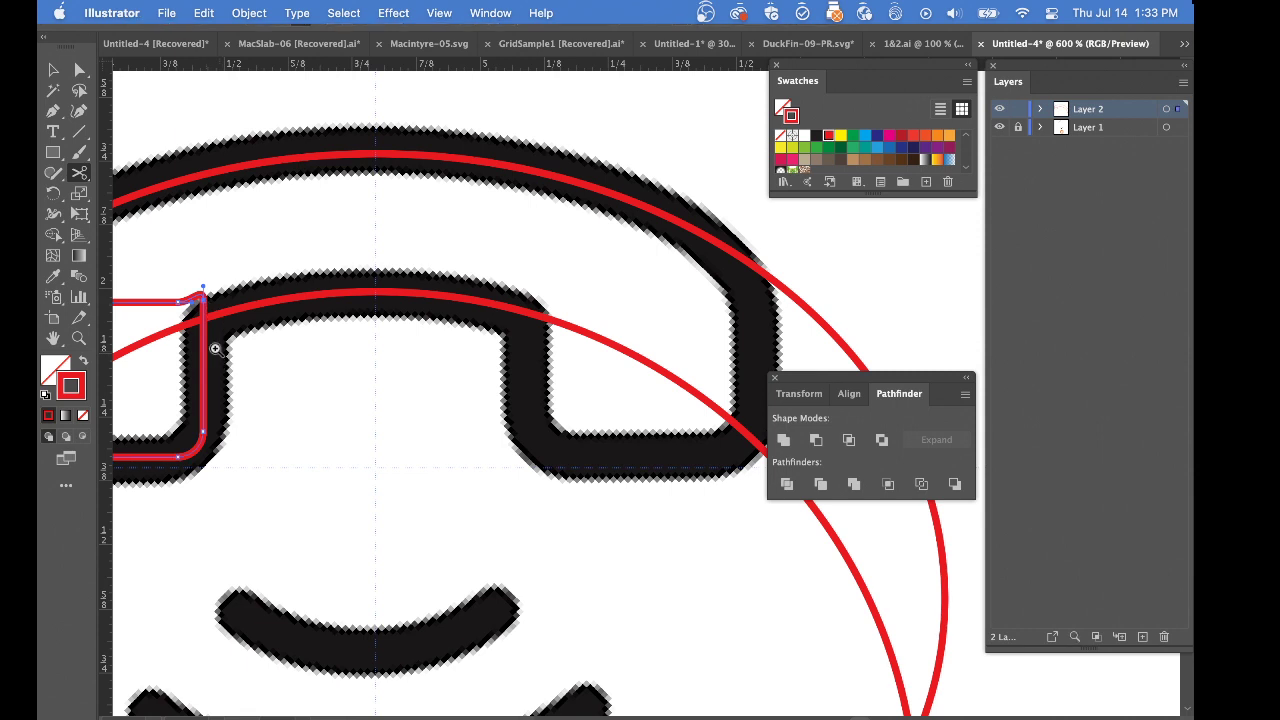
Raise the earpiece rectangle's two upper-left corner points until the rounded corner meets the crescent's outer arc, fine-tuning the fit in outline view
scroll(214, 349, left, 5)
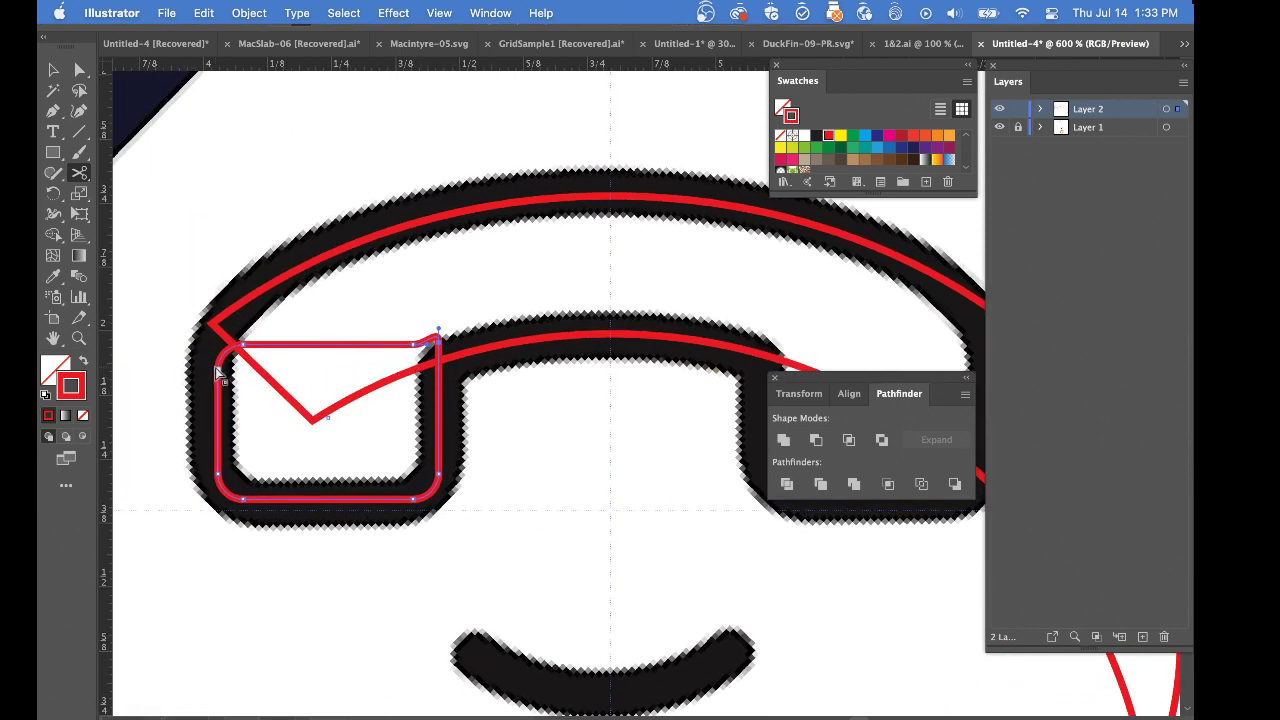
drag(220, 375, 256, 316)
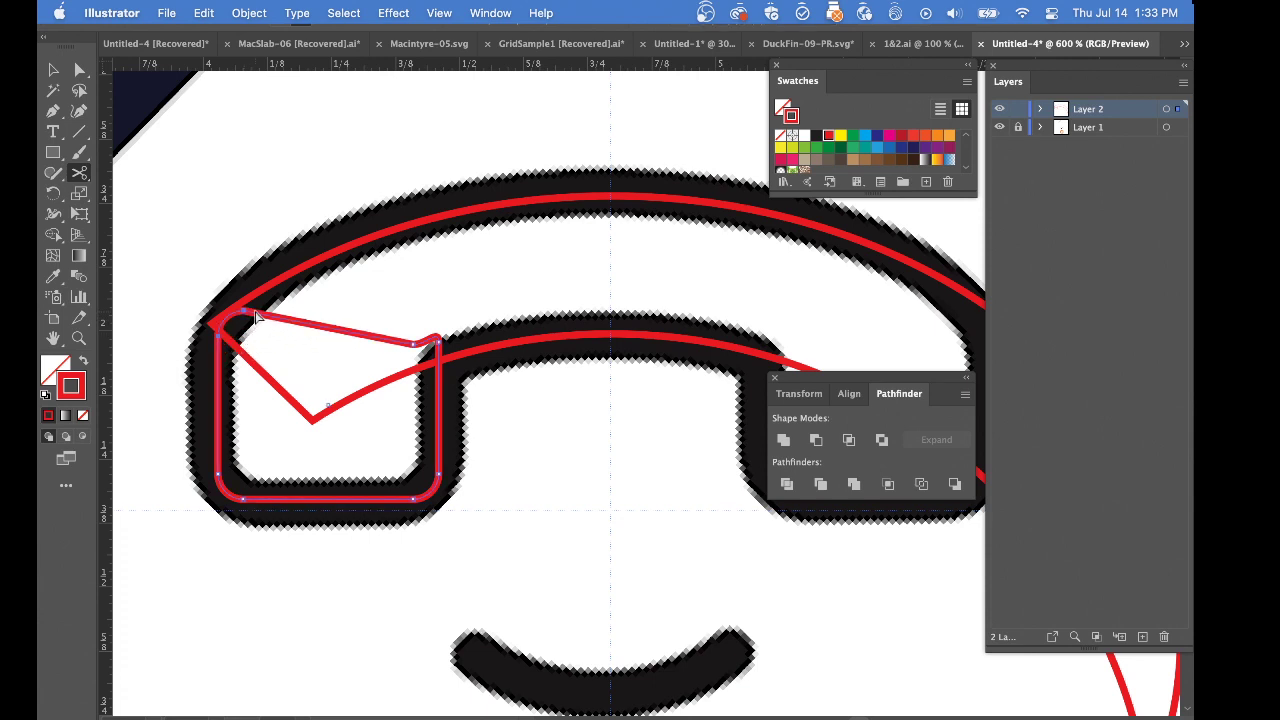
key(super+y)
drag(205, 287, 520, 560)
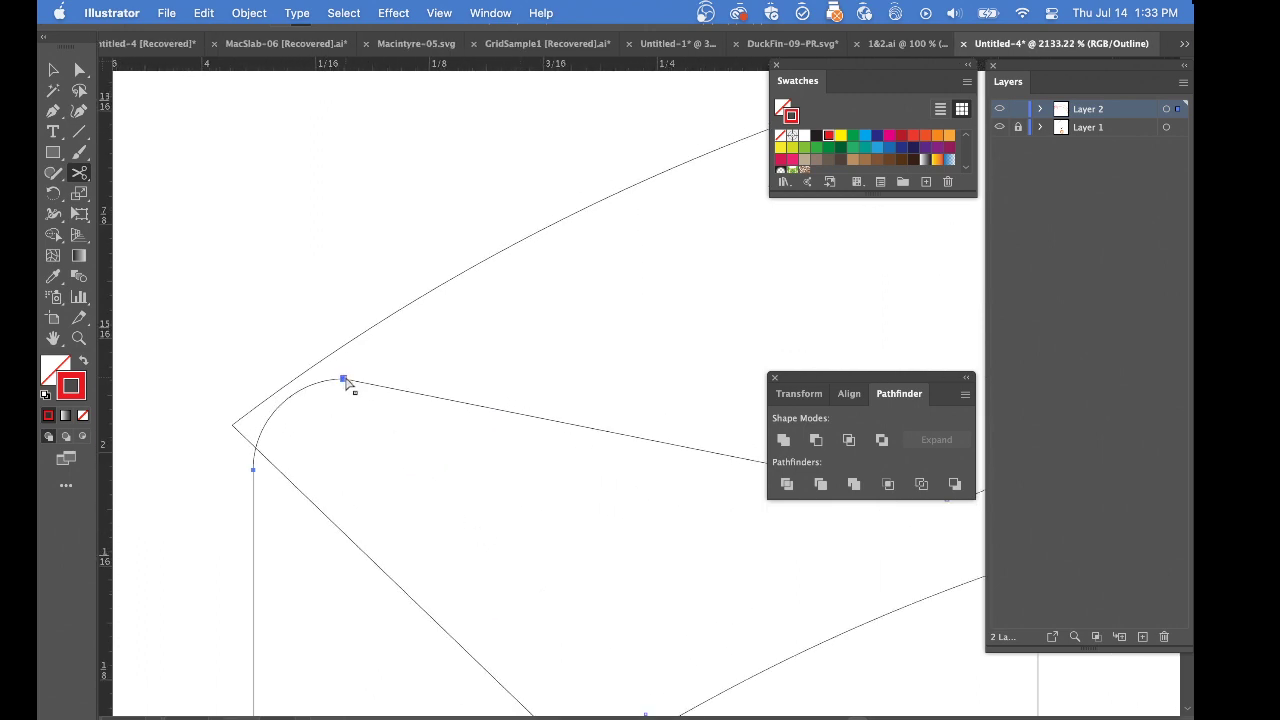
drag(345, 381, 343, 364)
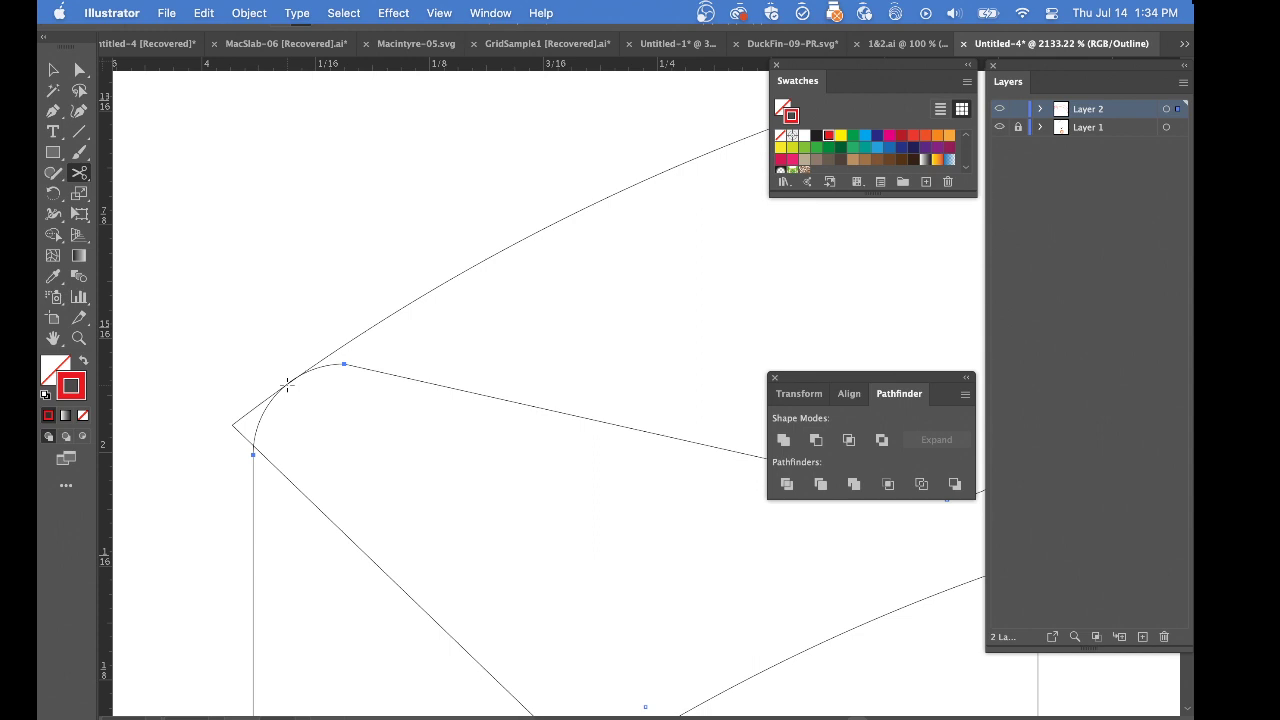
With the rectangle temporarily hidden, add anchor points on the crescent's outer arc and diagonal edge with the Pen tool, and remove its pointed tip anchor
key(p)
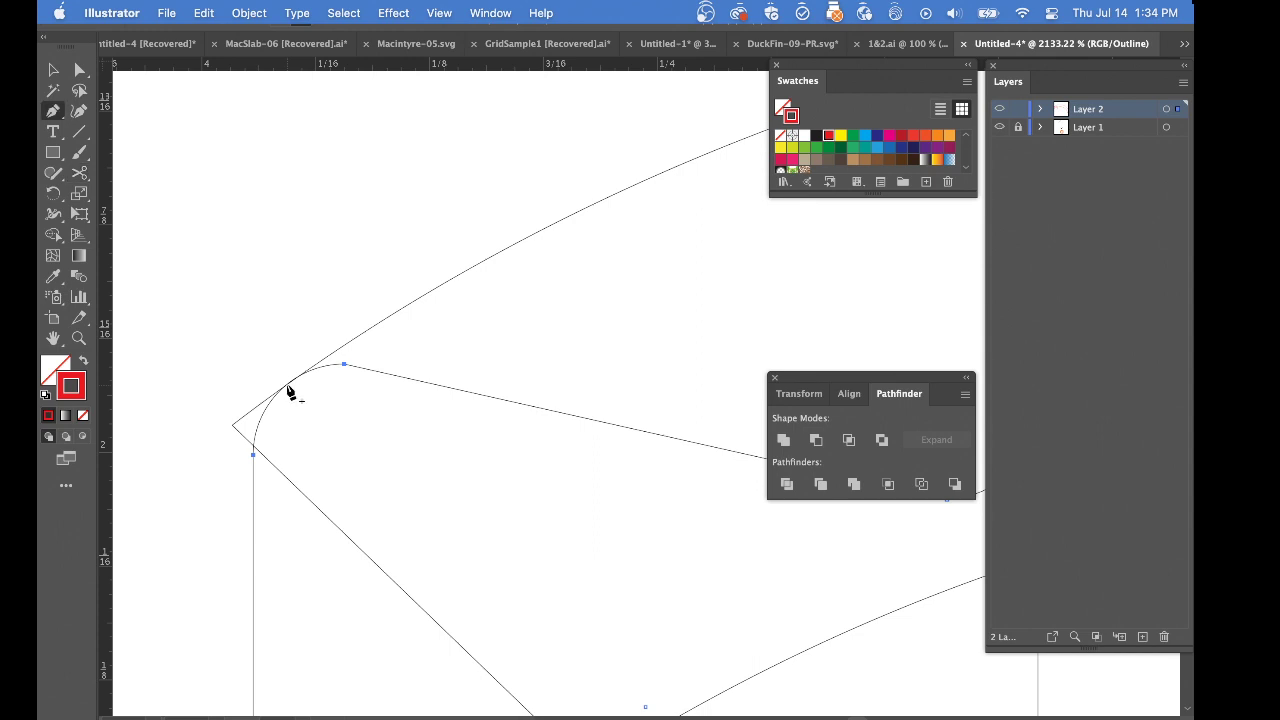
key(super+3)
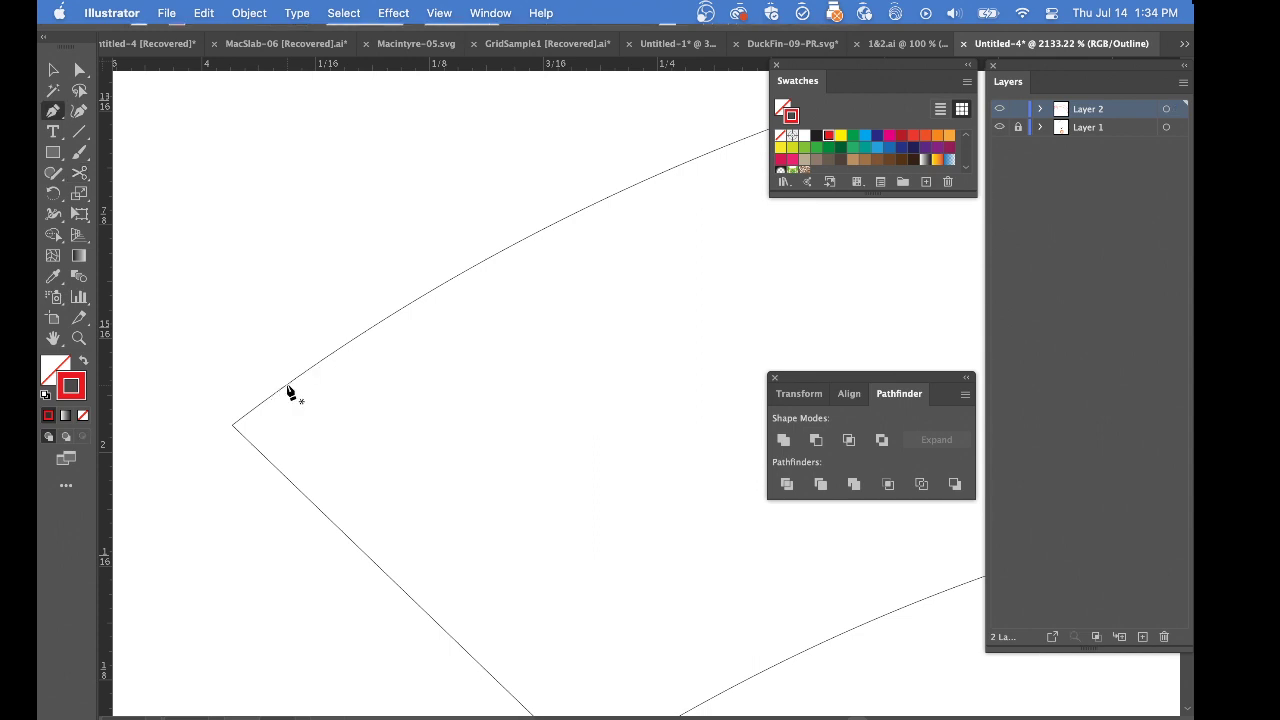
super+click(288, 386)
click(288, 388)
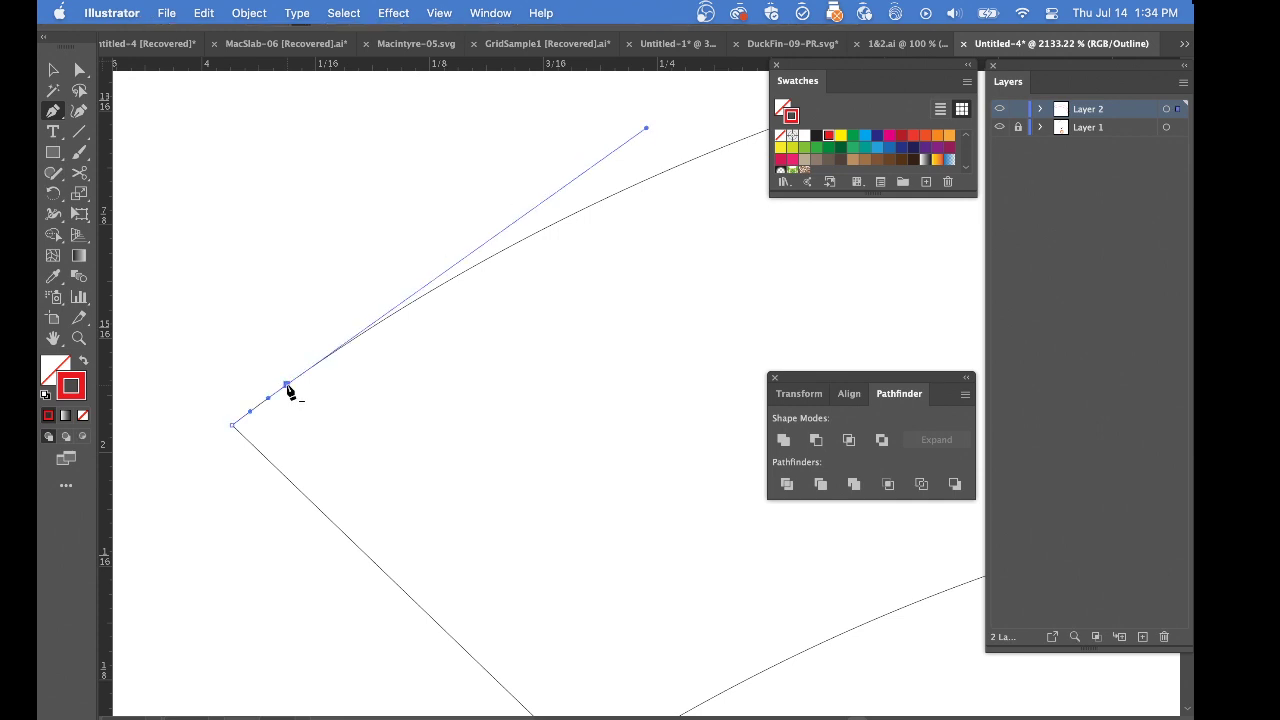
click(335, 525)
click(232, 425)
key(alt+super+3)
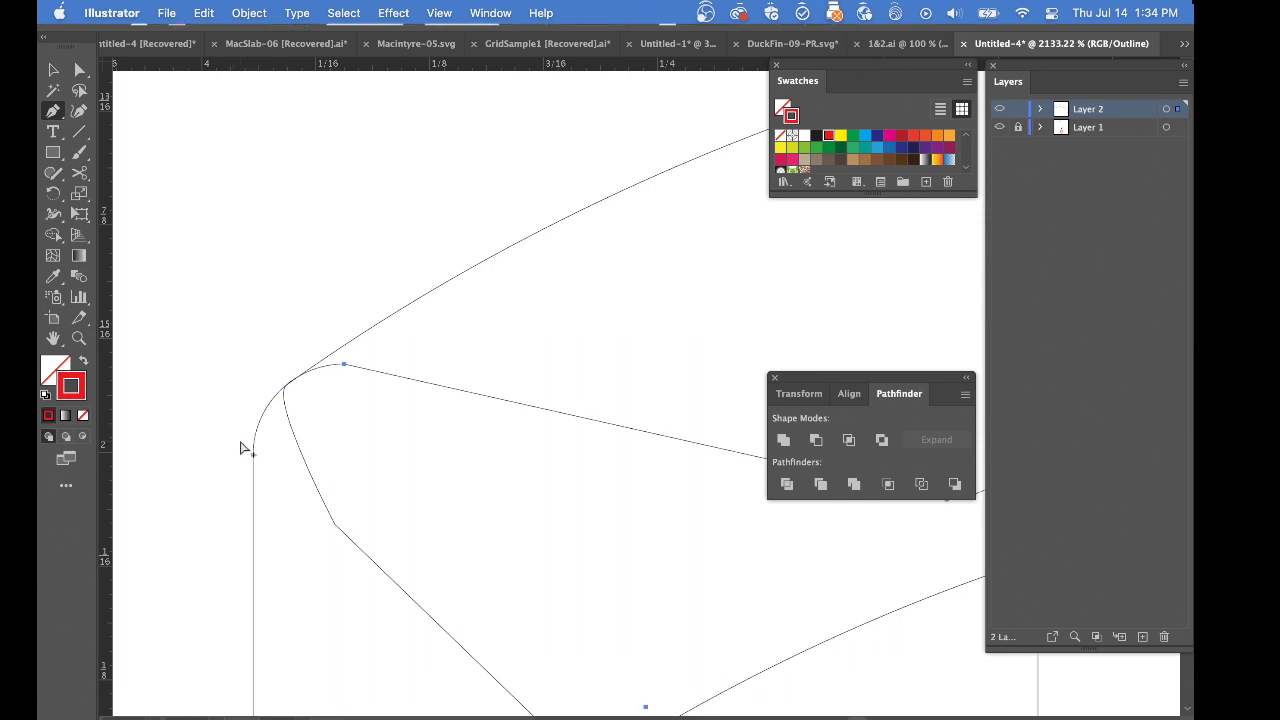
Delete the crescent's right half beyond the vertical guide in preview mode and close the open ends with a straight segment along the guide
key(super+y)
super+click(259, 345)
alt+super+click(321, 428)
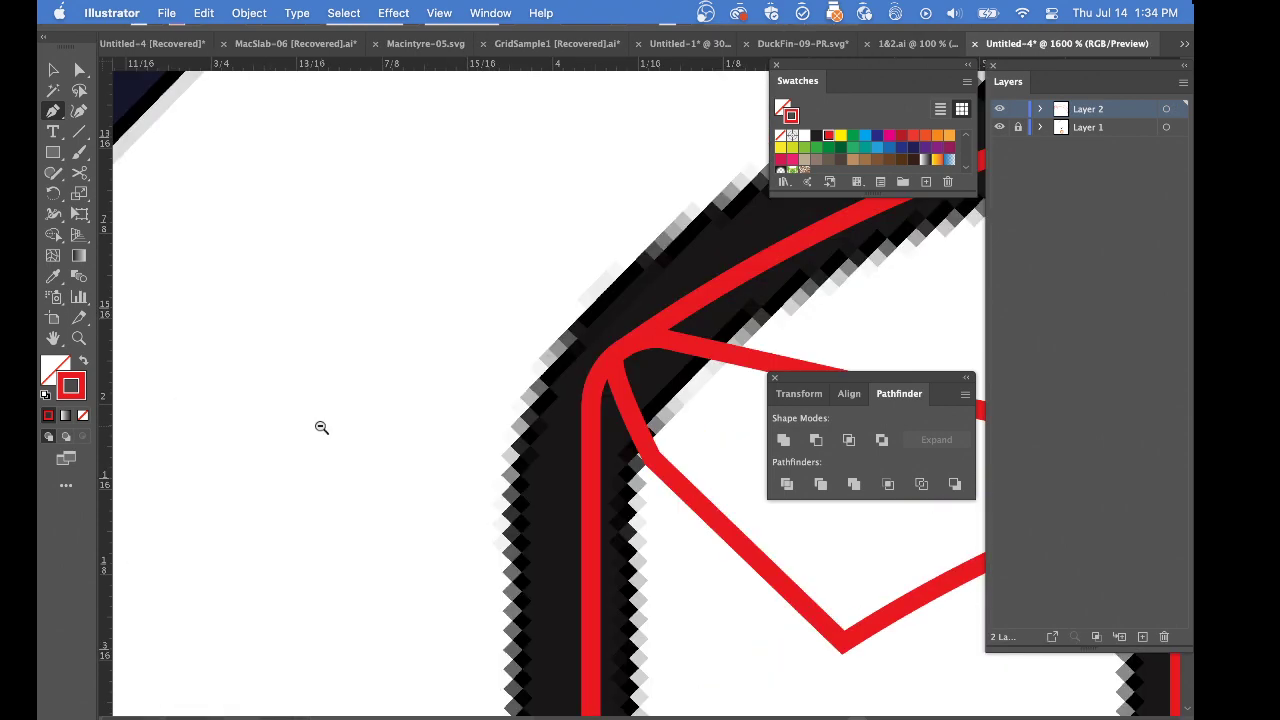
alt+super+click(323, 428)
drag(607, 461, 589, 449)
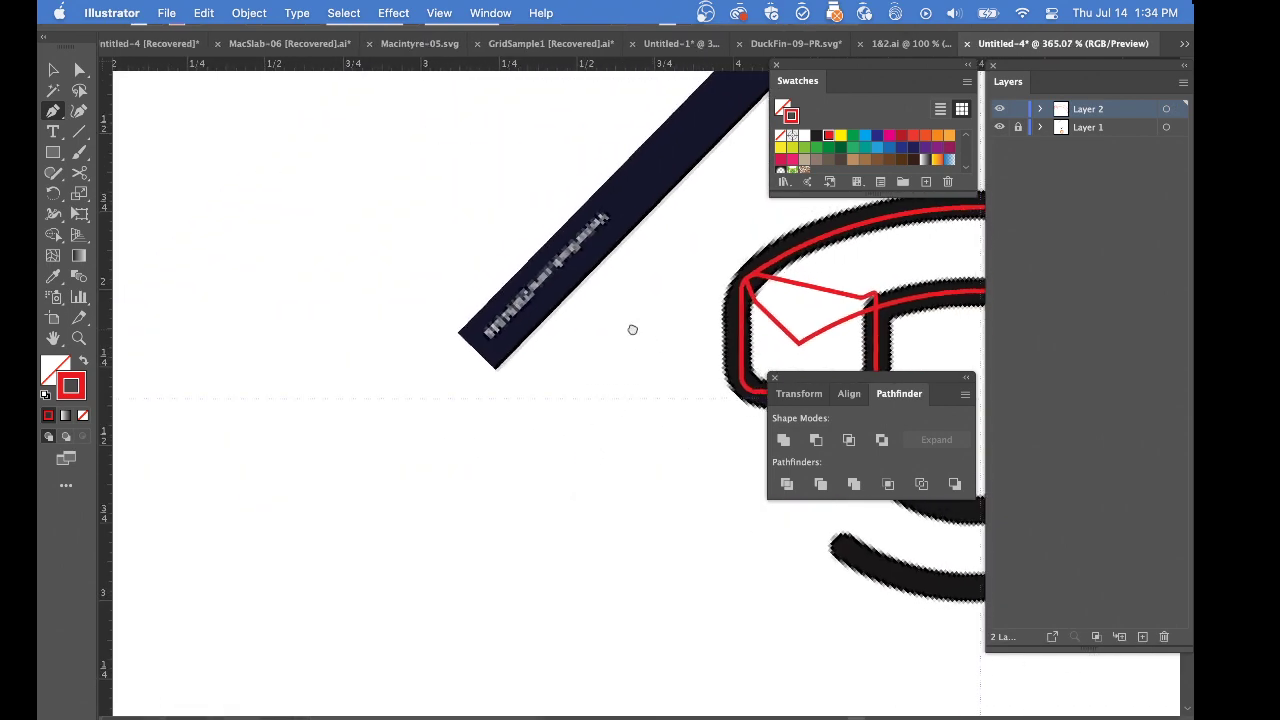
drag(859, 329, 390, 303)
drag(549, 357, 314, 346)
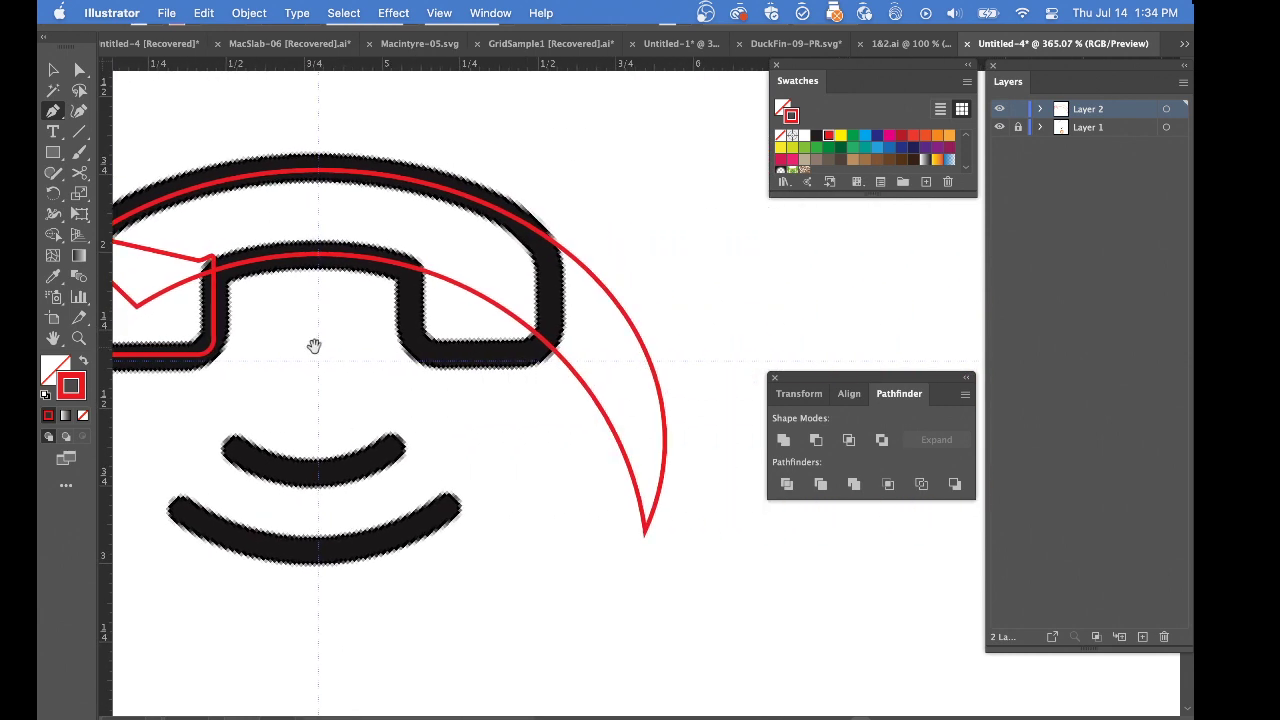
key(super+a)
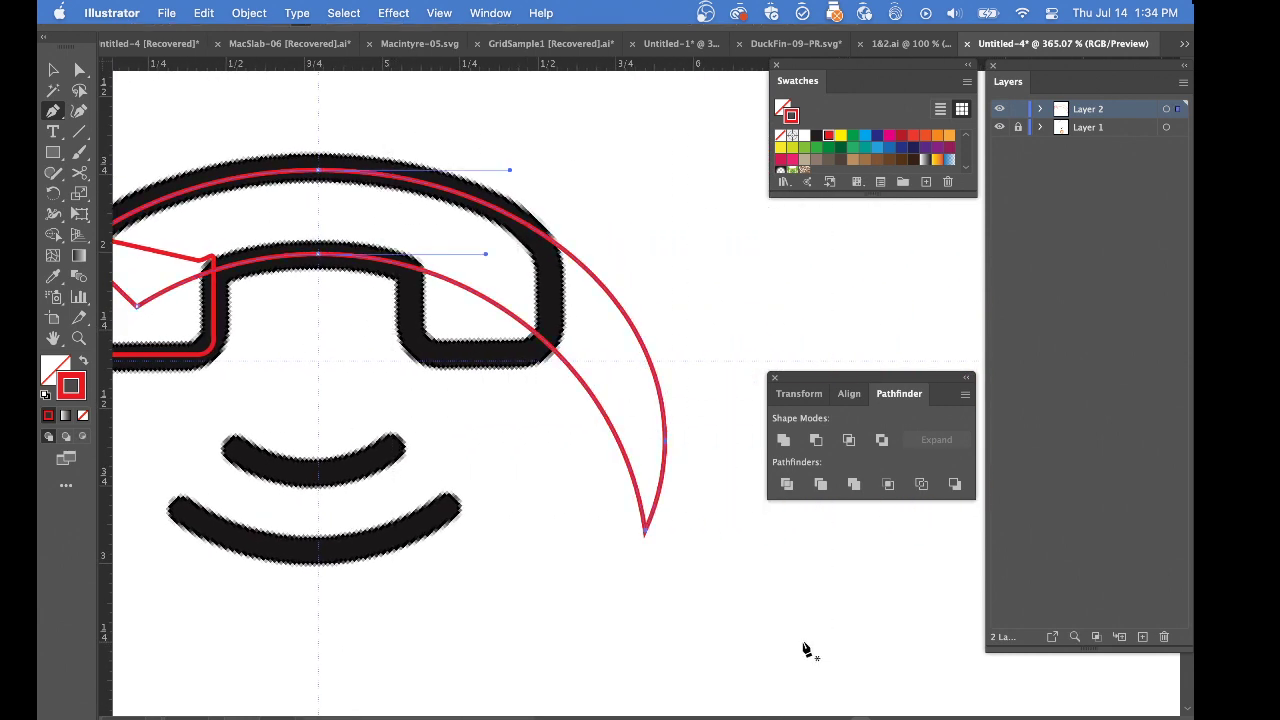
key(super+z)
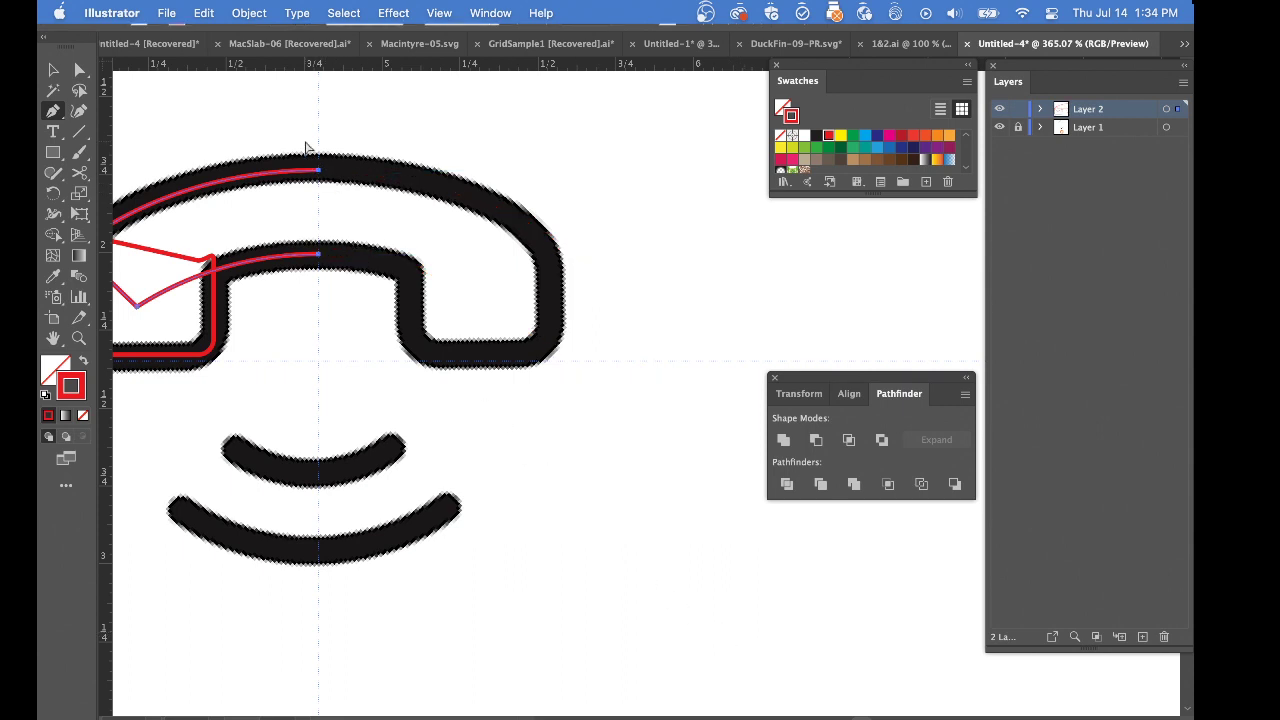
drag(308, 146, 553, 371)
key(super+j)
Merge the half crescent and earpiece rectangle using default fill and stroke, and give the merged shape no fill and a red stroke
drag(306, 262, 387, 381)
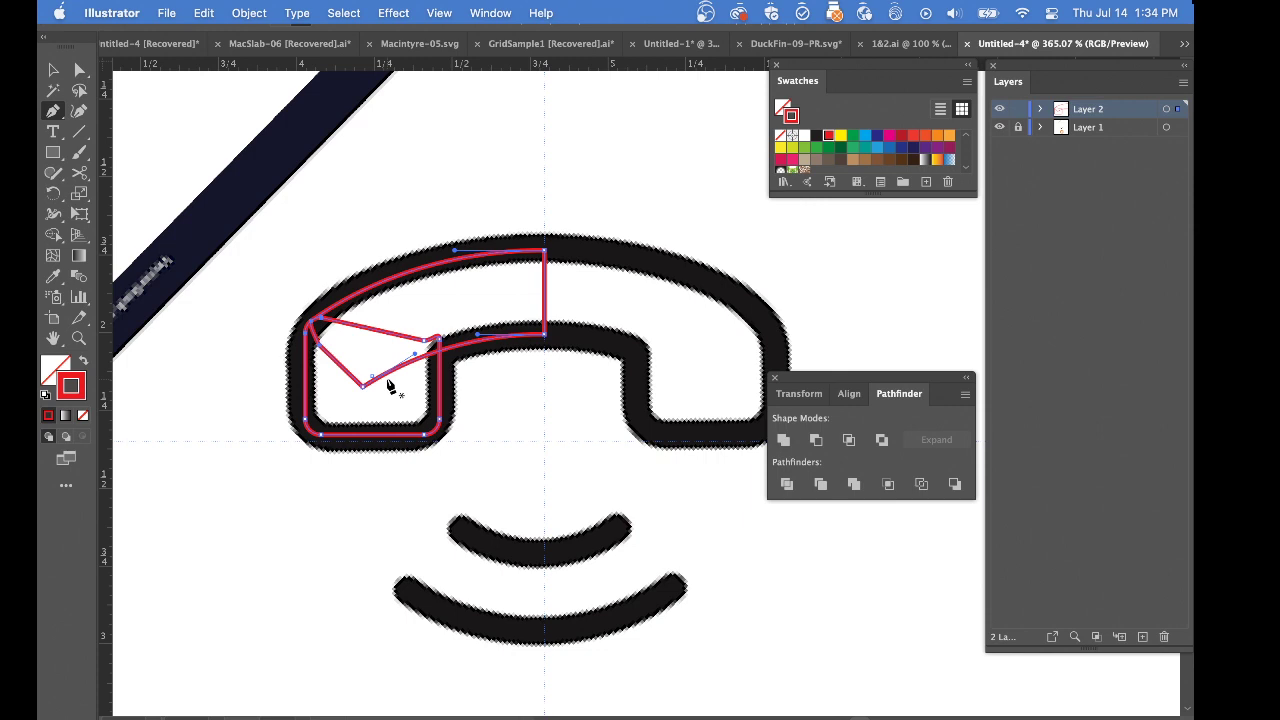
key(d)
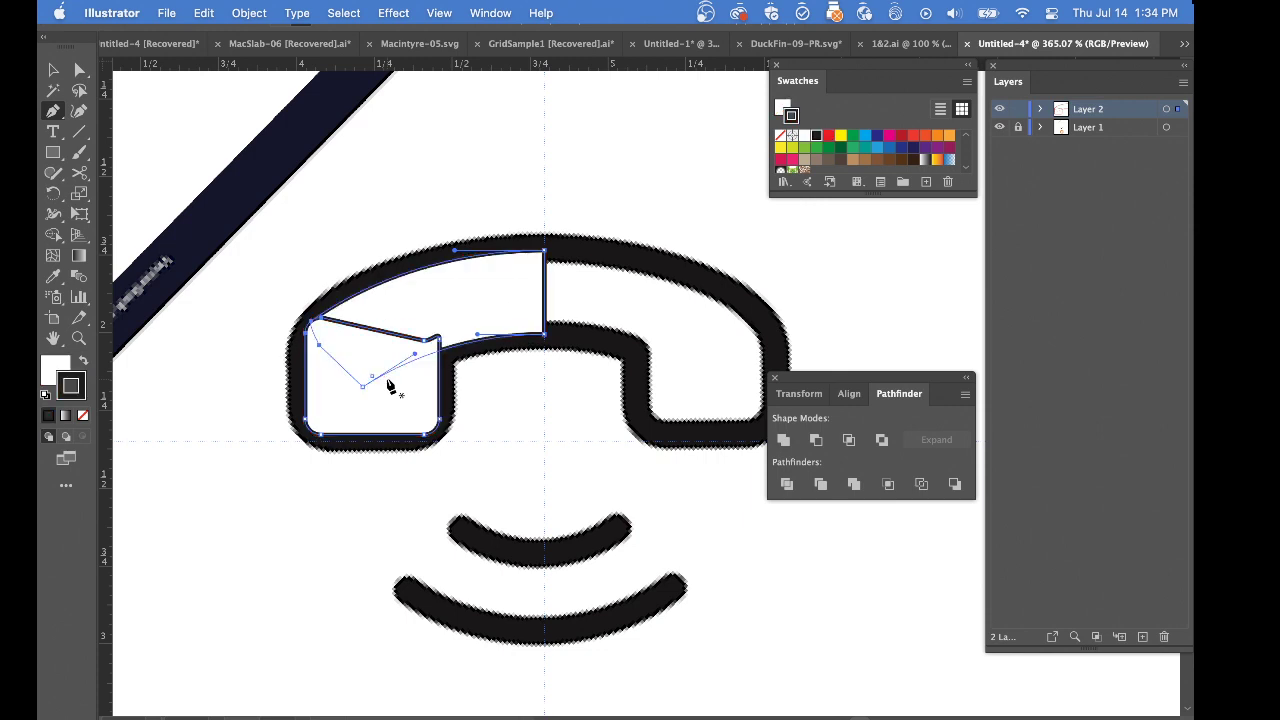
click(854, 486)
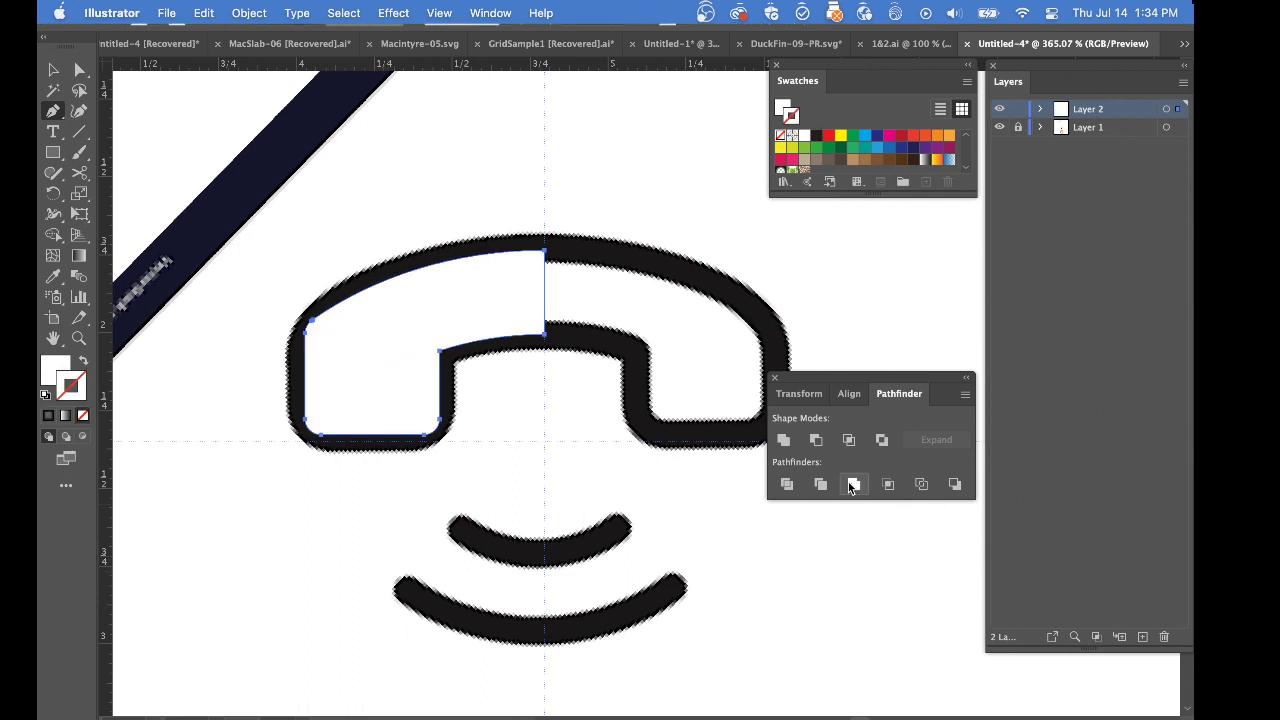
key(shift+x)
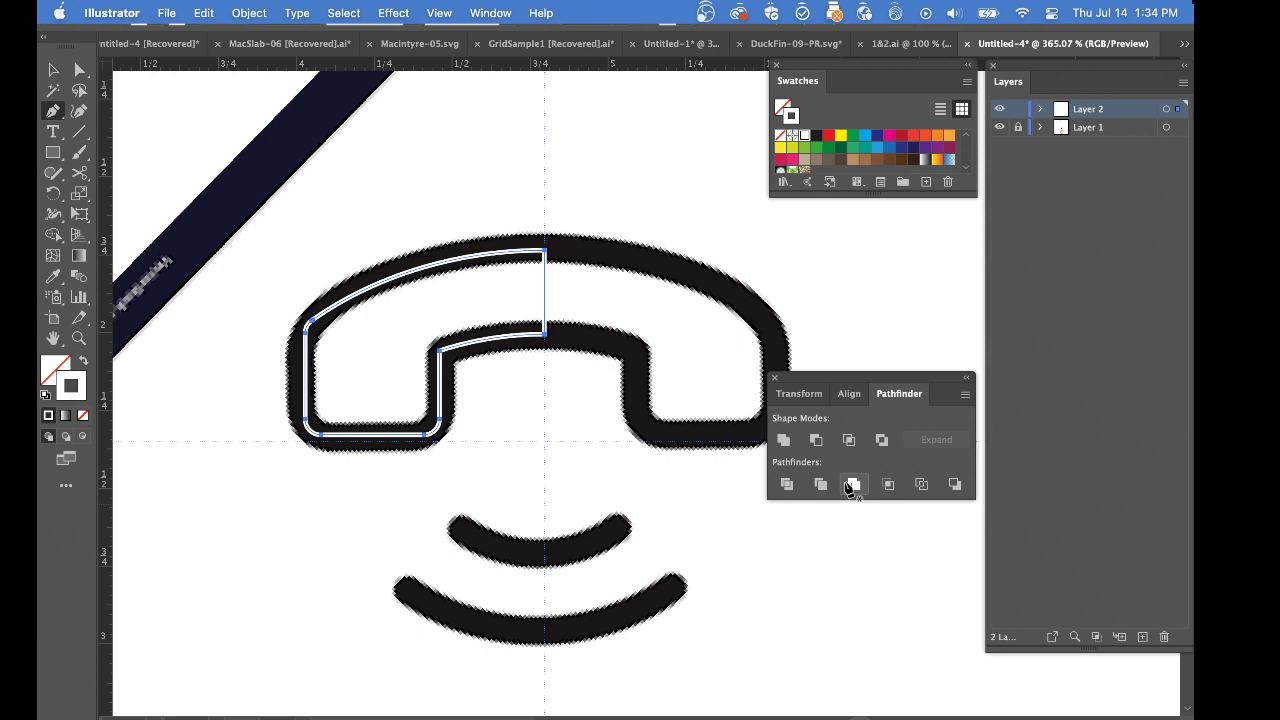
click(829, 137)
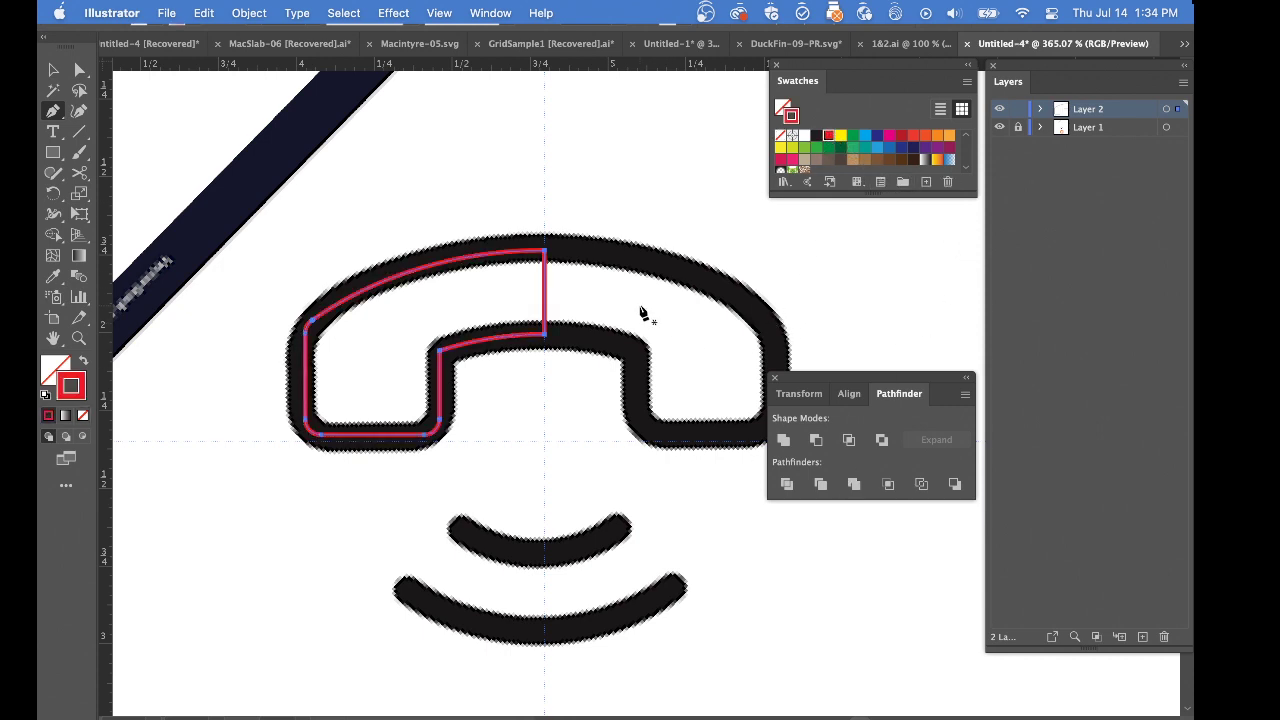
Reflect a copy of the half handset across the vertical axis at its straight center edge and deselect everything
key(o)
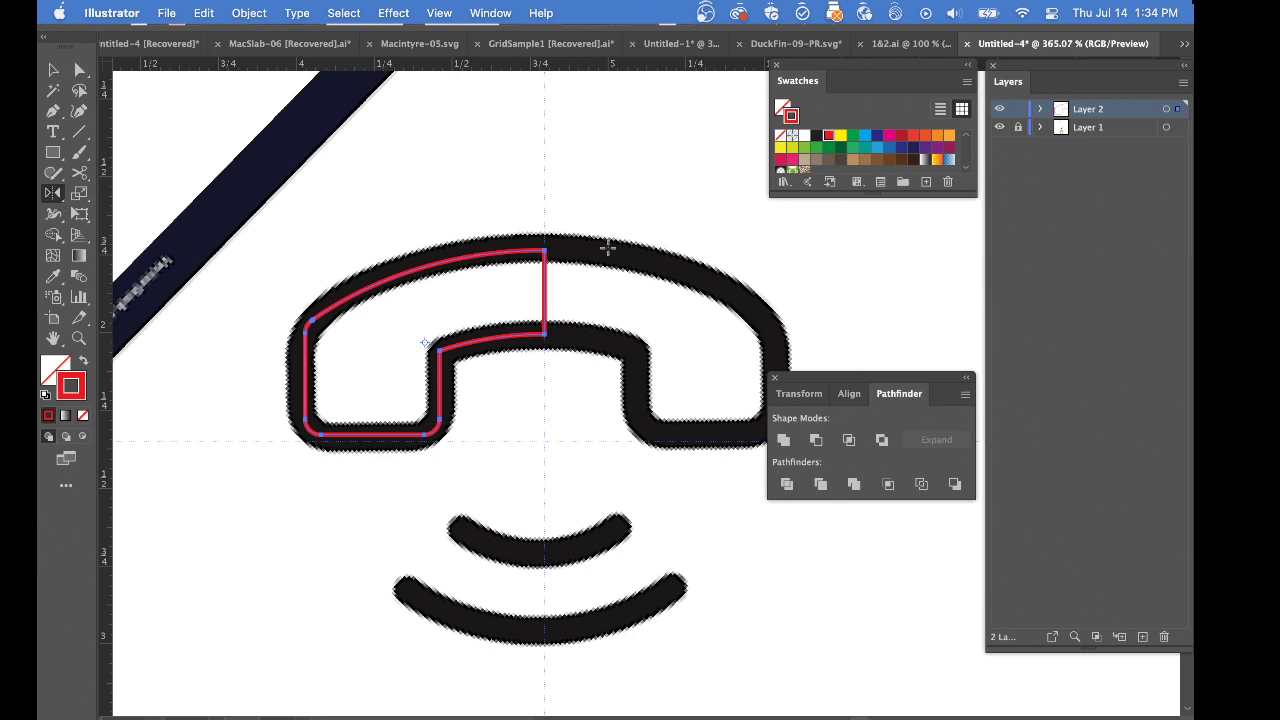
super+click(556, 299)
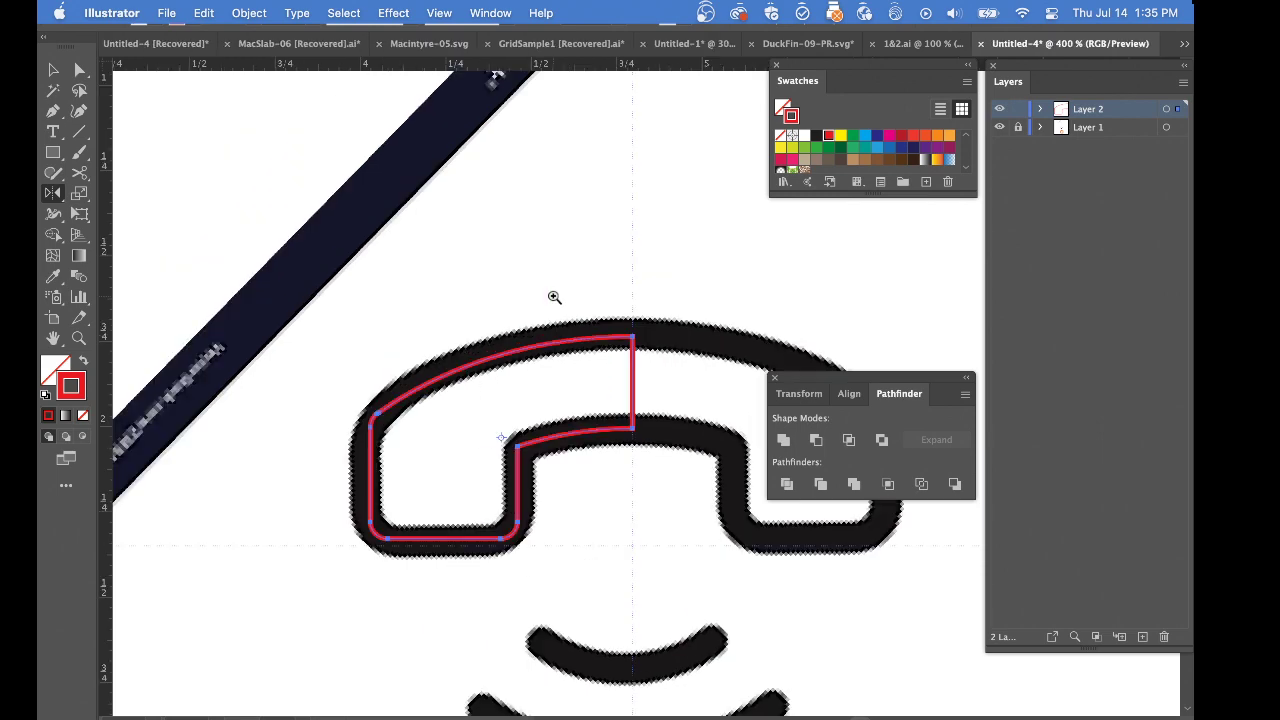
super+click(556, 299)
drag(639, 466, 394, 420)
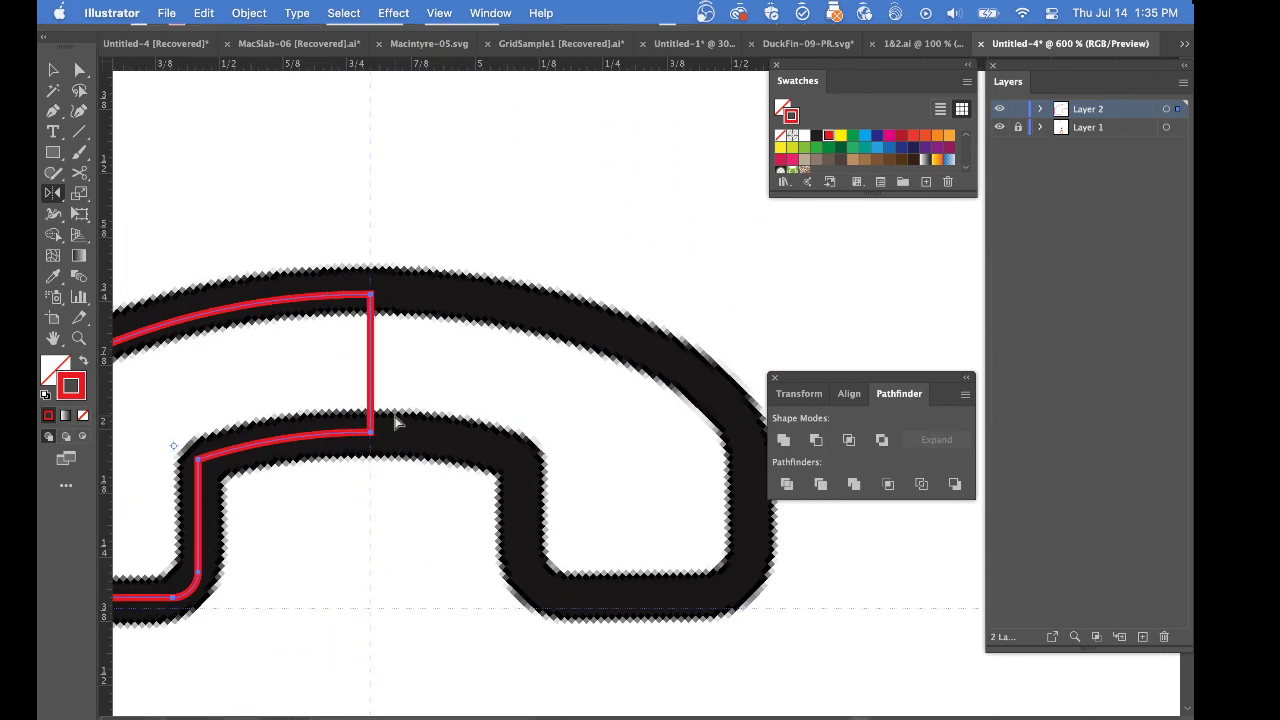
key(super+y)
drag(343, 340, 620, 637)
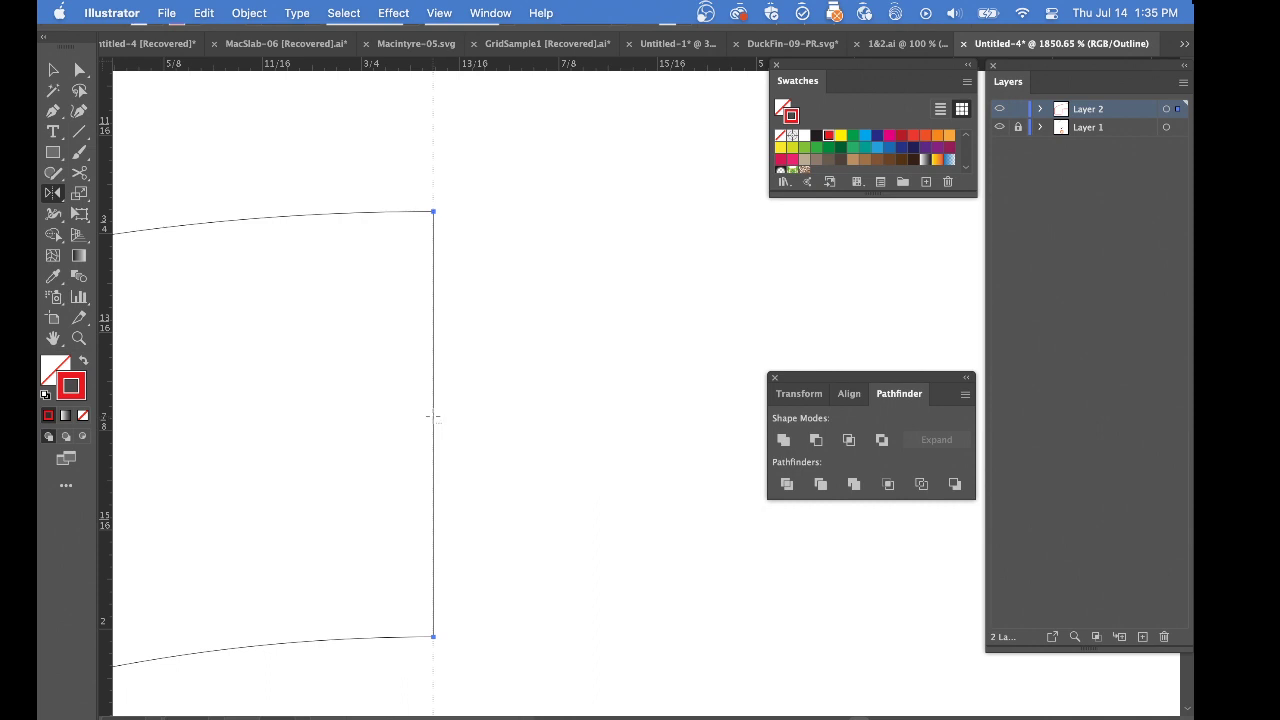
alt+click(432, 415)
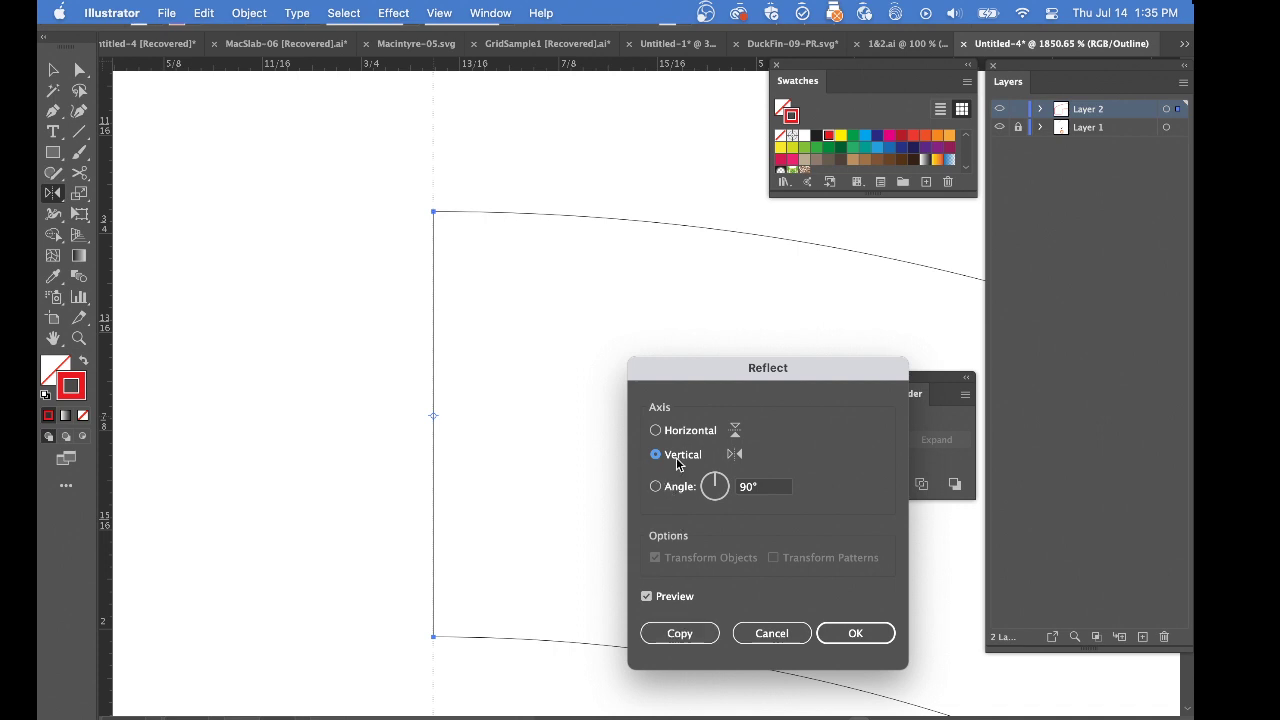
click(664, 634)
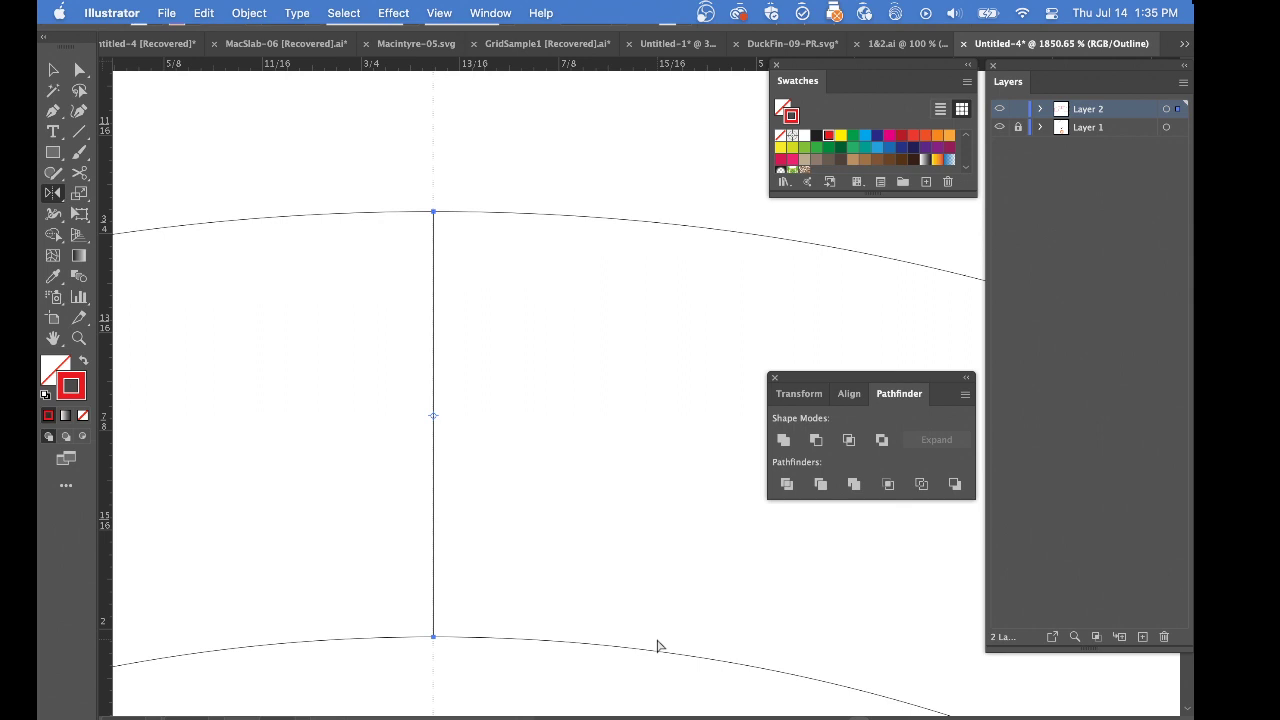
key(super+0)
key(super+shift+a)
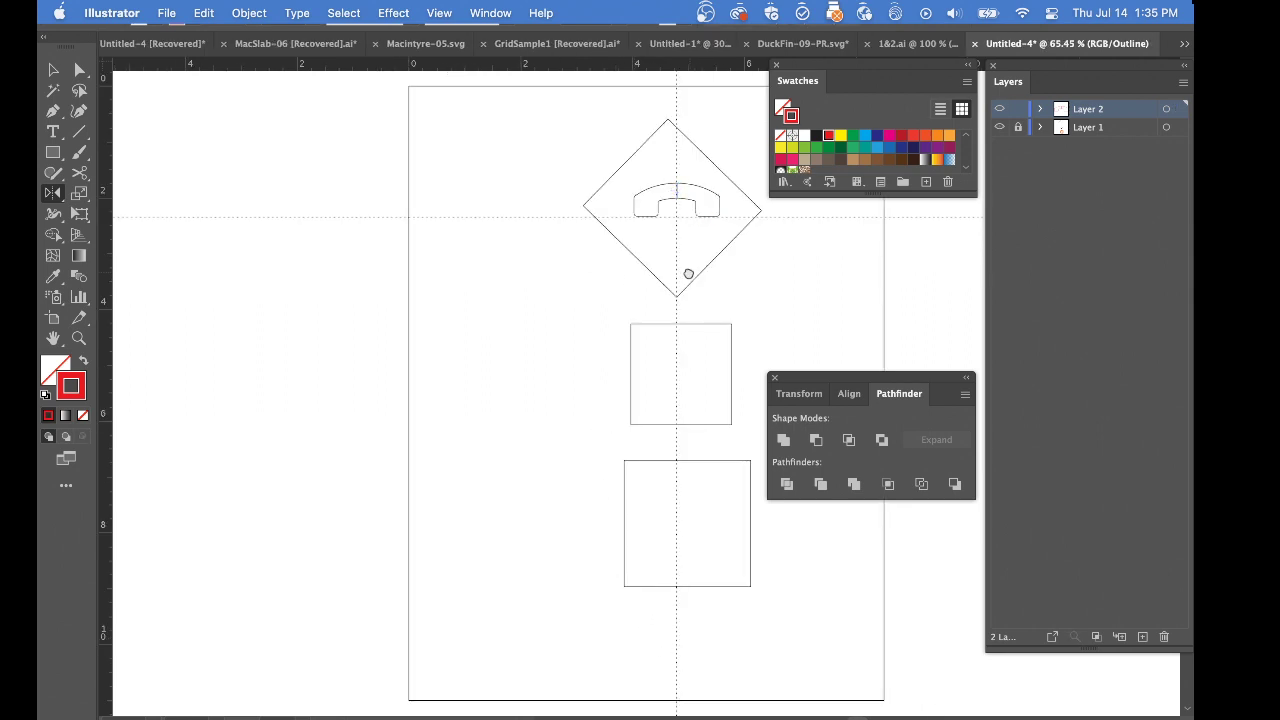
Return to preview mode and draw a small rectangle bridging the center seam between the two handset halves
drag(688, 274, 511, 338)
super+drag(478, 231, 707, 531)
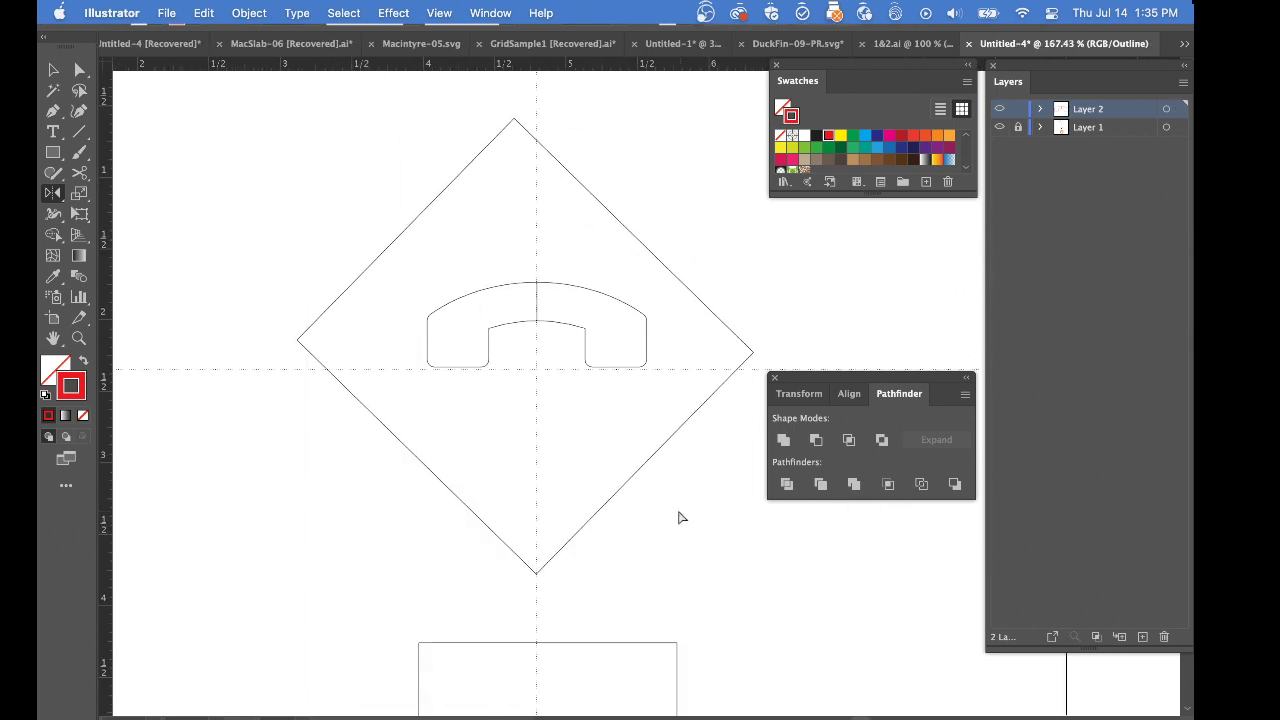
key(super+y)
key(super+equal)
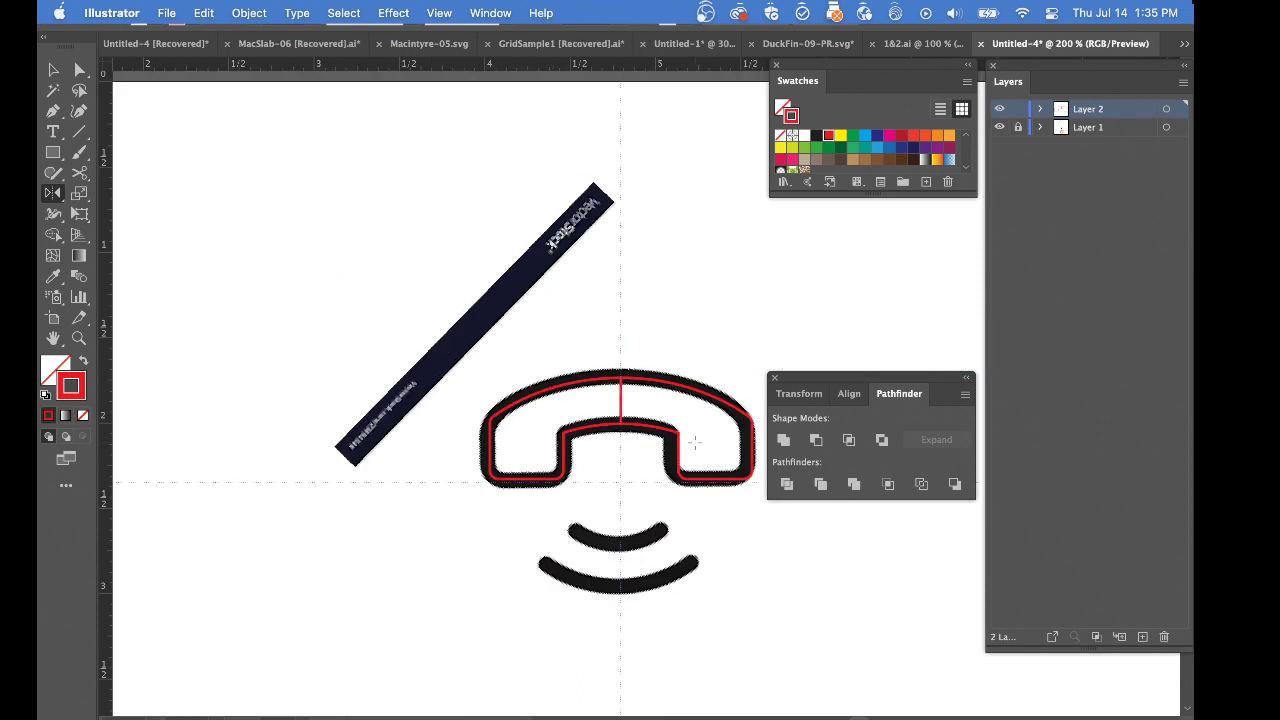
drag(684, 429, 543, 391)
key(m)
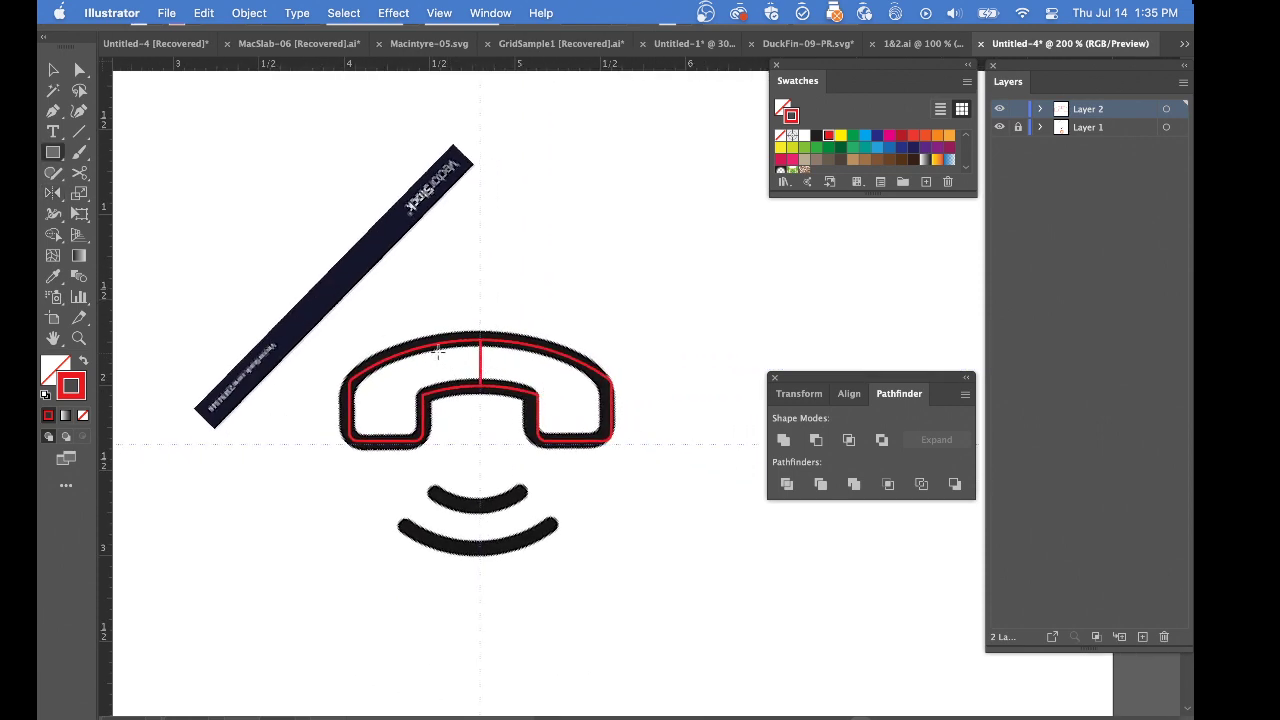
drag(445, 355, 513, 369)
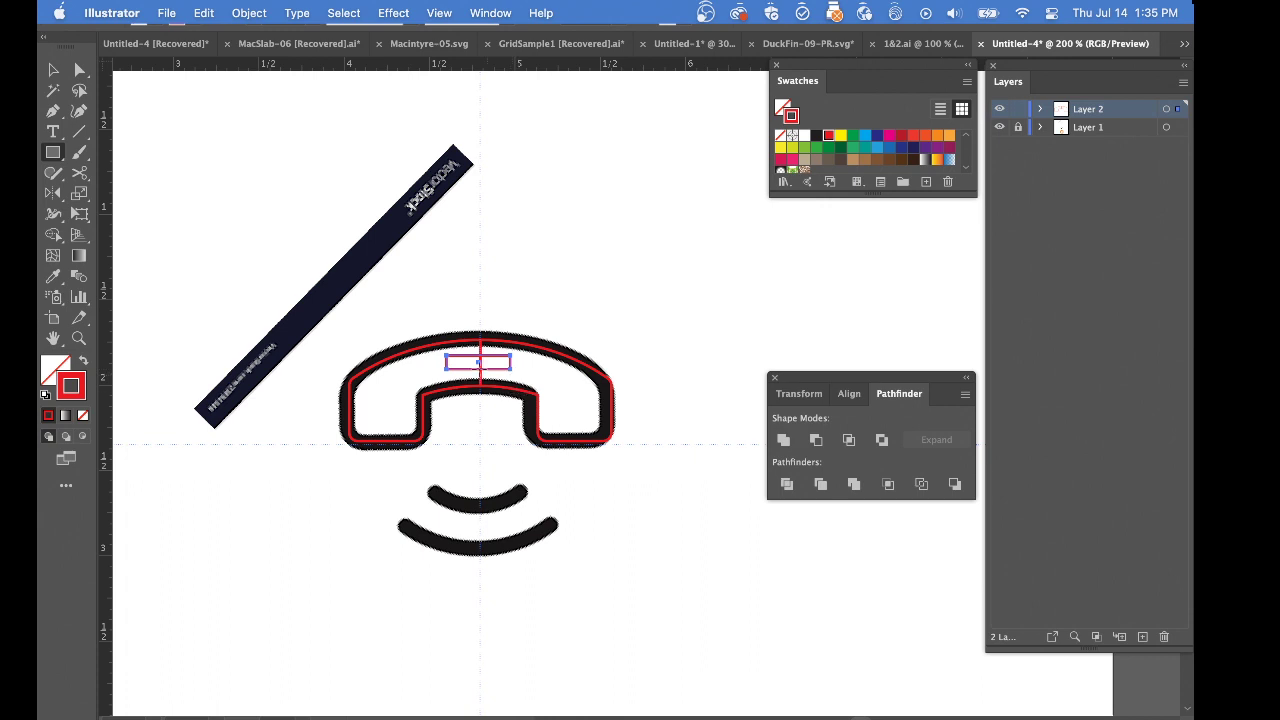
Merge both handset halves and the bridging rectangle using default fill and stroke, and swap the merged shape's white fill to its stroke
drag(412, 292, 571, 429)
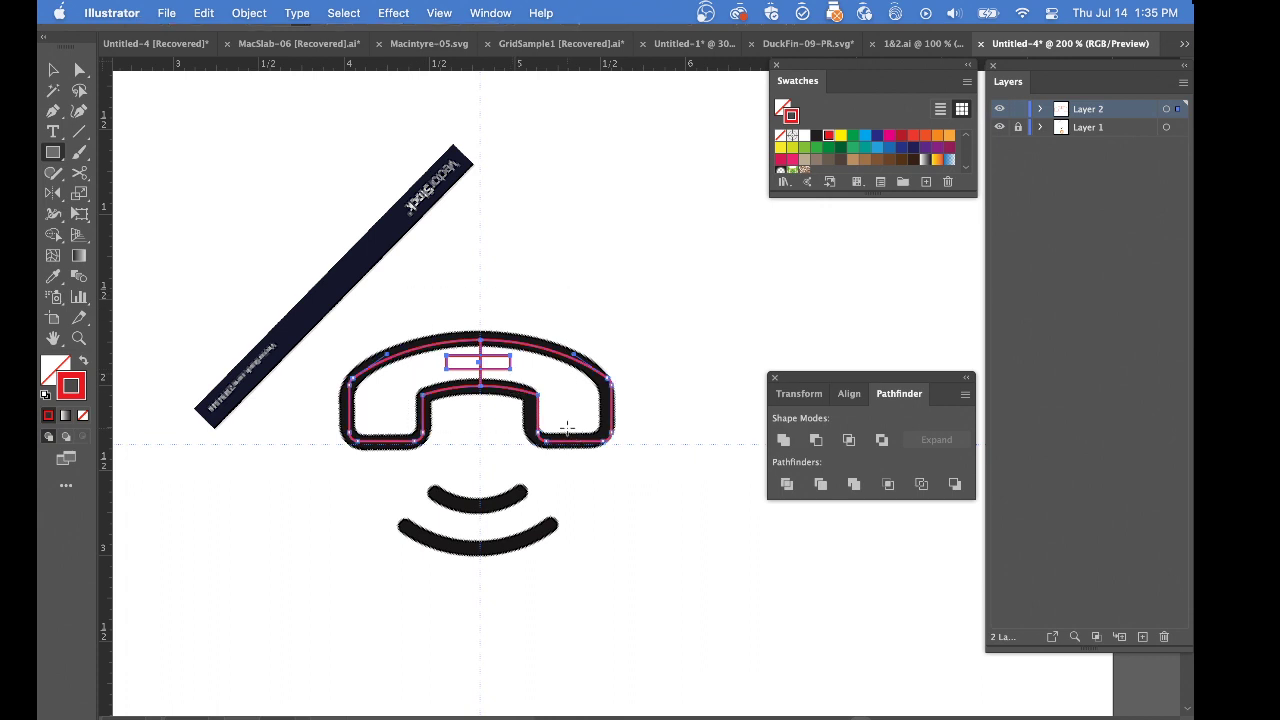
key(d)
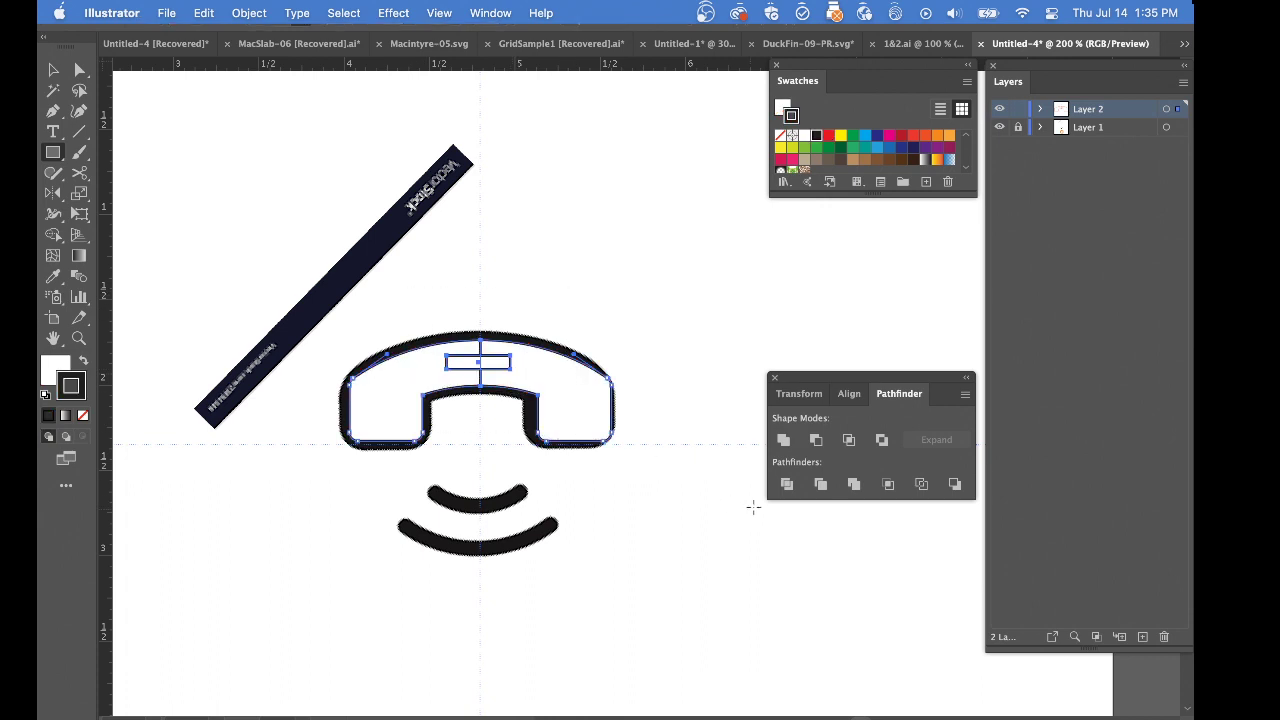
click(853, 484)
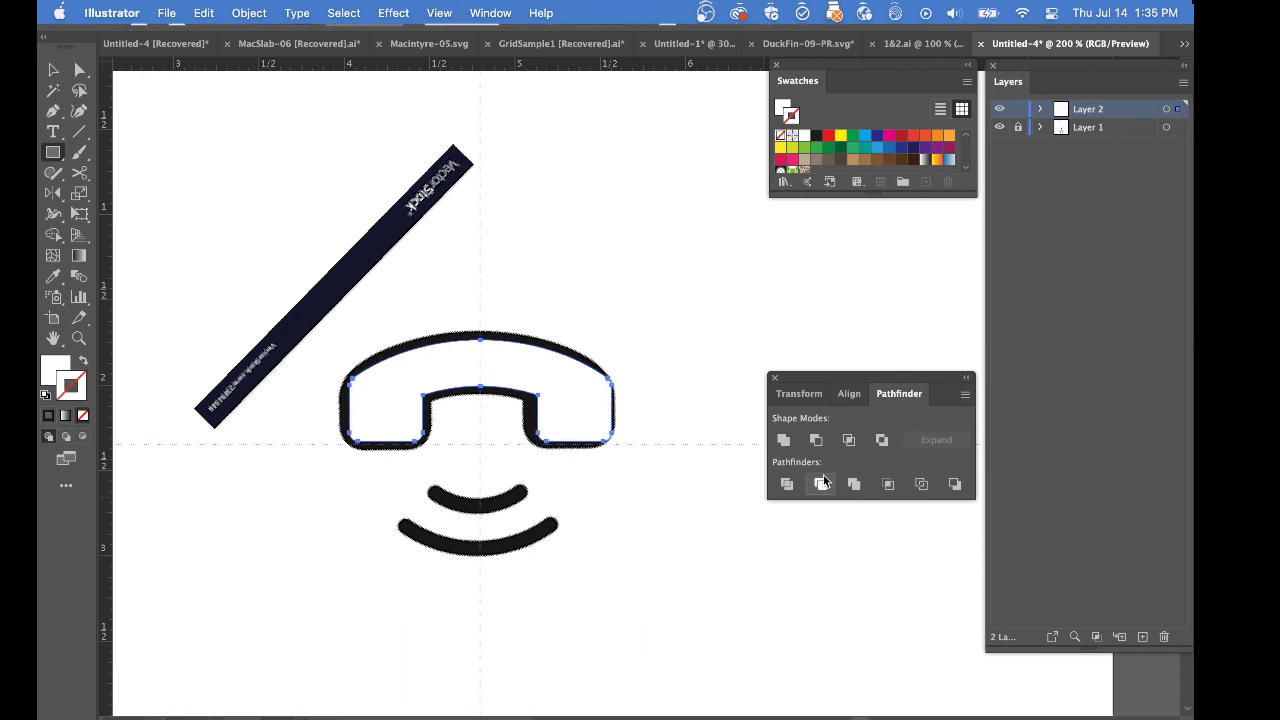
key(shift+x)
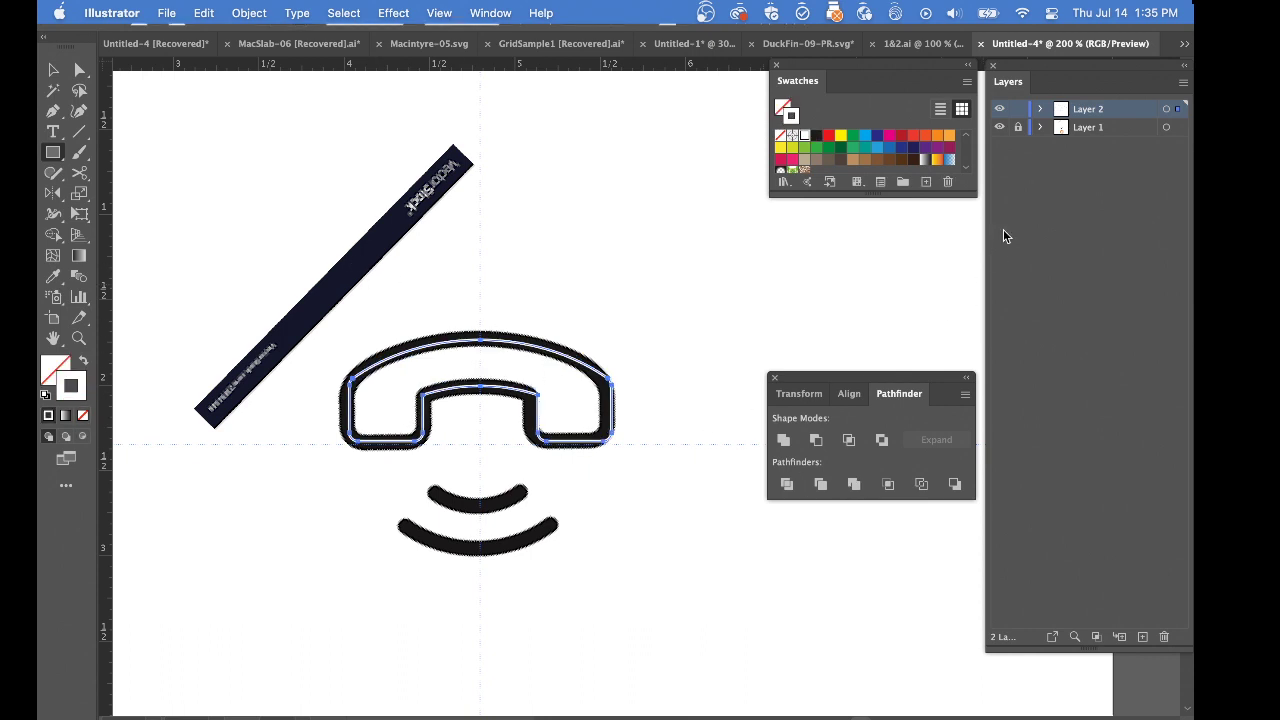
Give the merged handset a red stroke and display the full stroke options beneath the Pathfinder controls
click(827, 137)
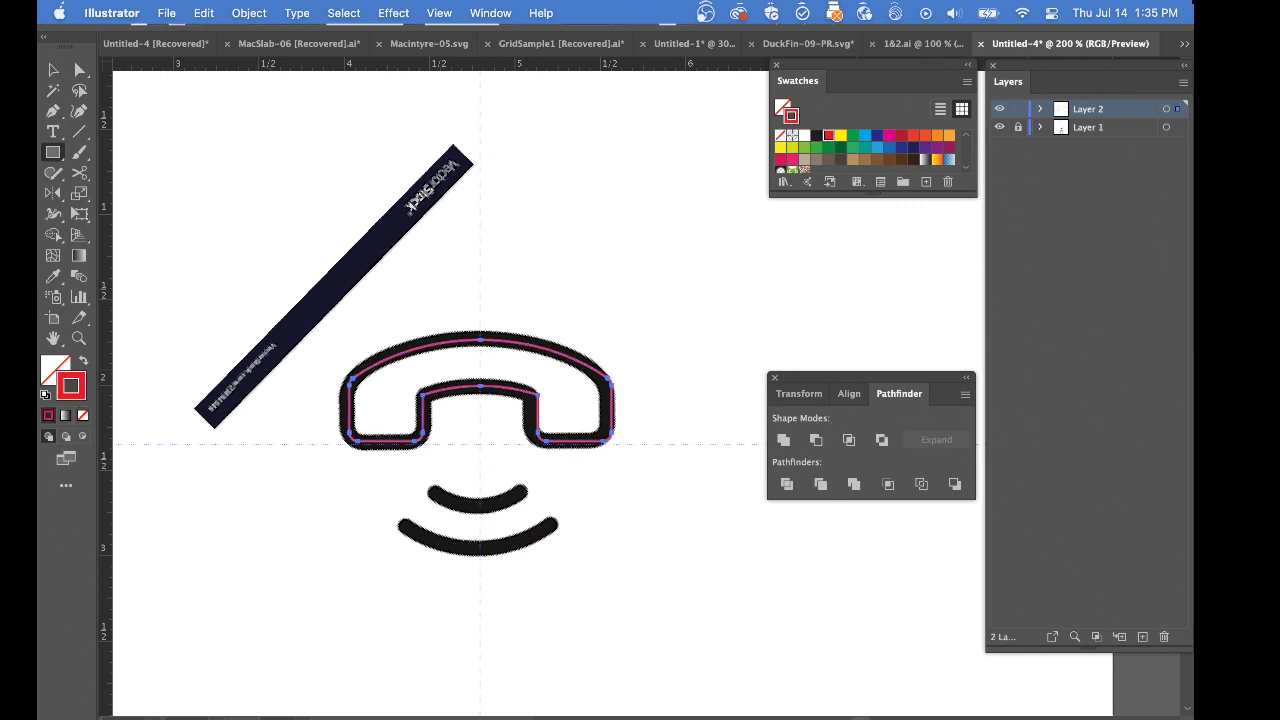
key(super+F10)
mouse_move(1014, 113)
mouse_down()
mouse_move(968, 248)
mouse_move(801, 288)
mouse_move(774, 239)
mouse_move(790, 228)
mouse_up()
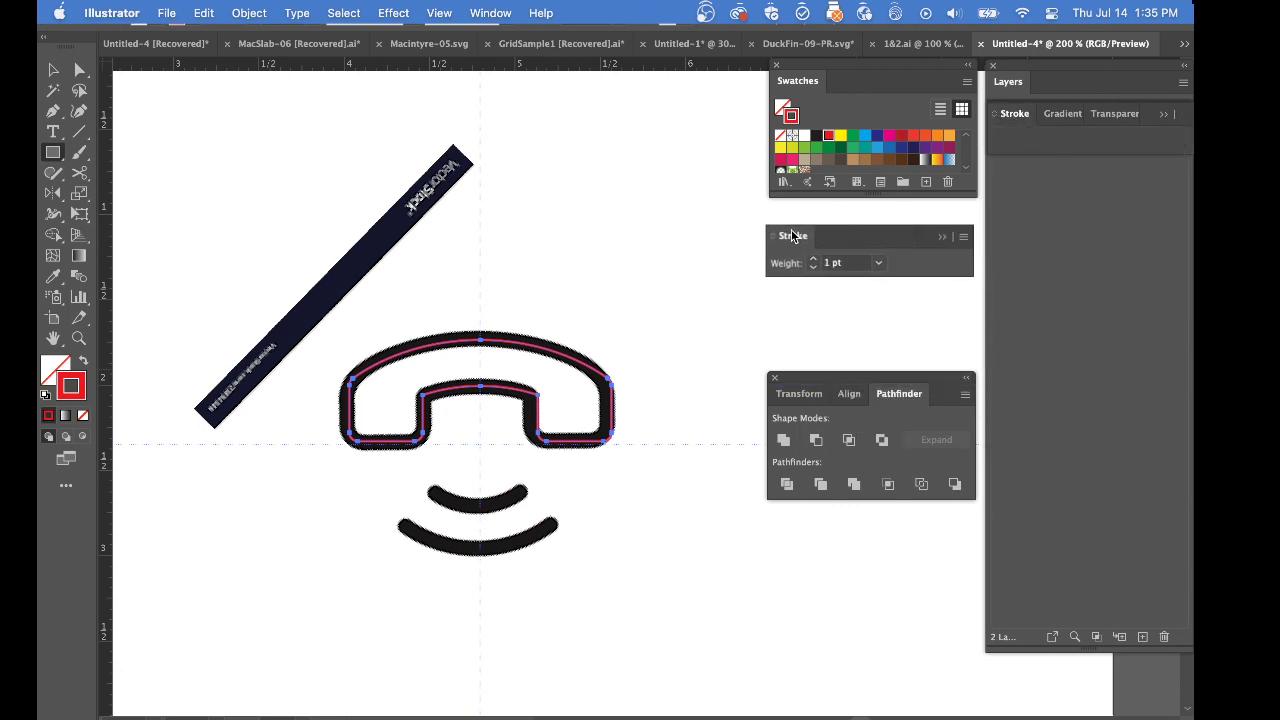
click(963, 236)
click(990, 242)
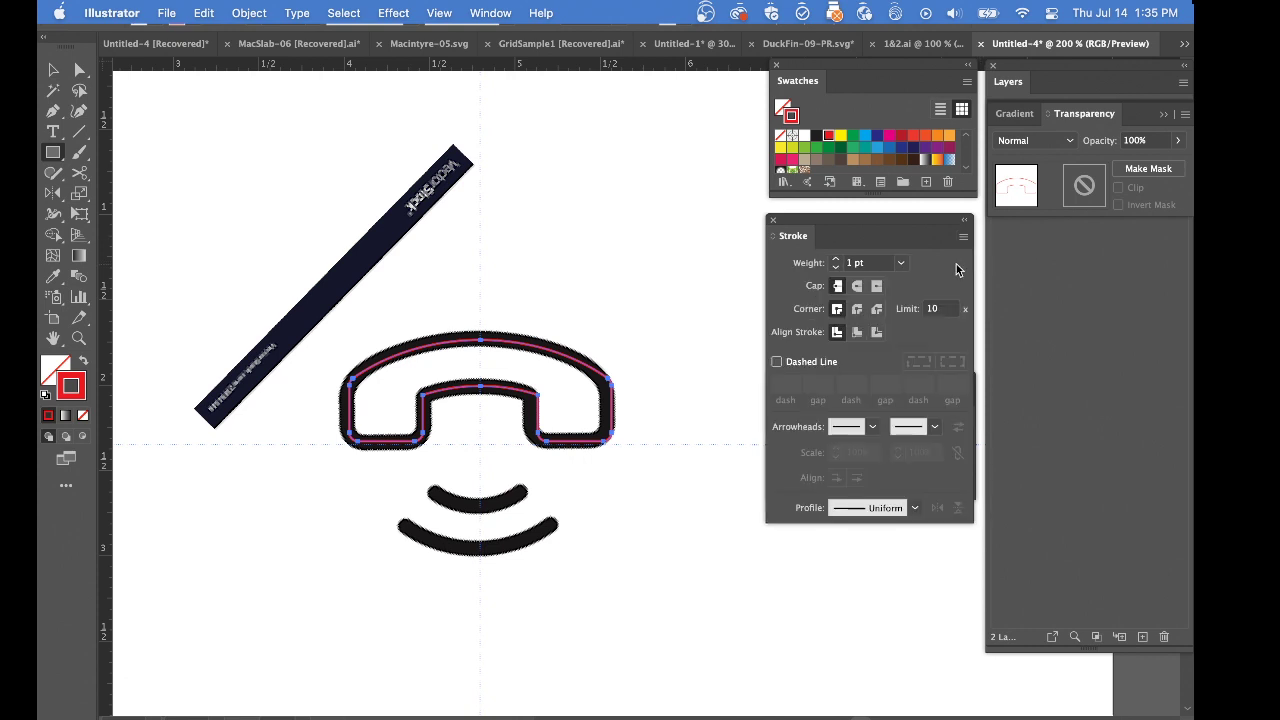
drag(846, 222, 848, 539)
drag(874, 370, 886, 222)
drag(912, 540, 914, 380)
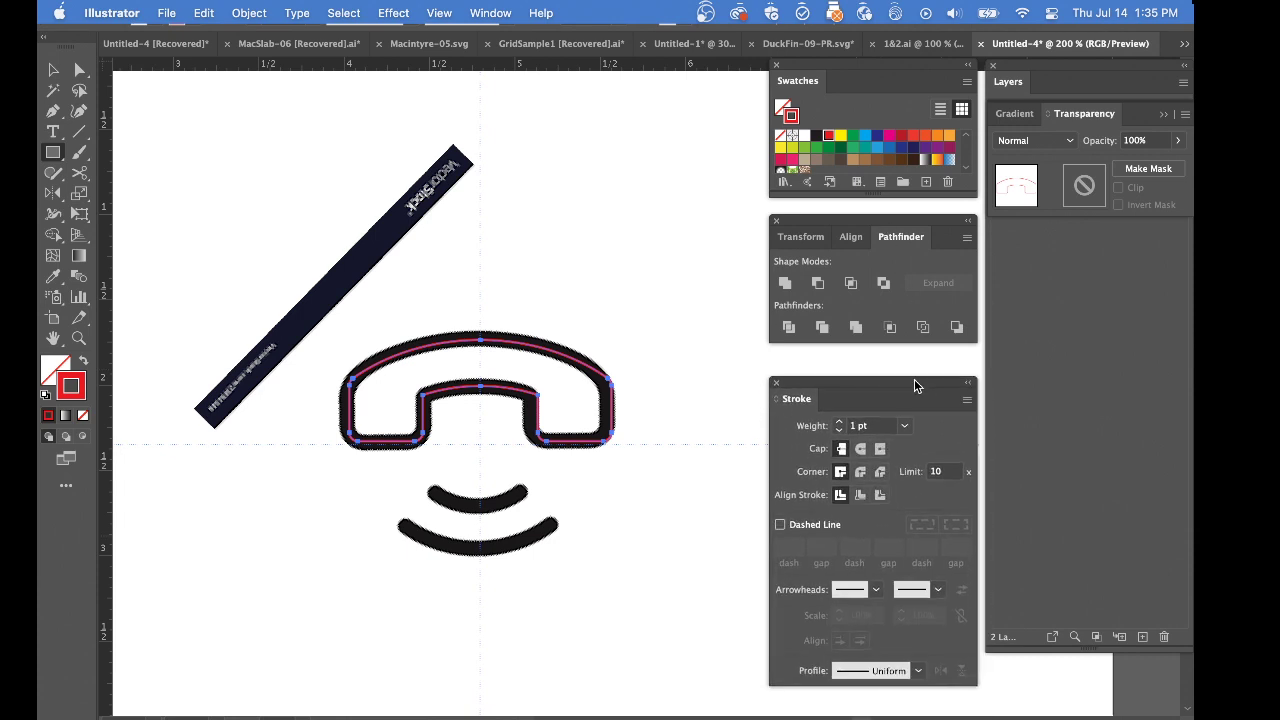
Increase the handset outline's stroke weight to 4 pt and deselect it
click(840, 423)
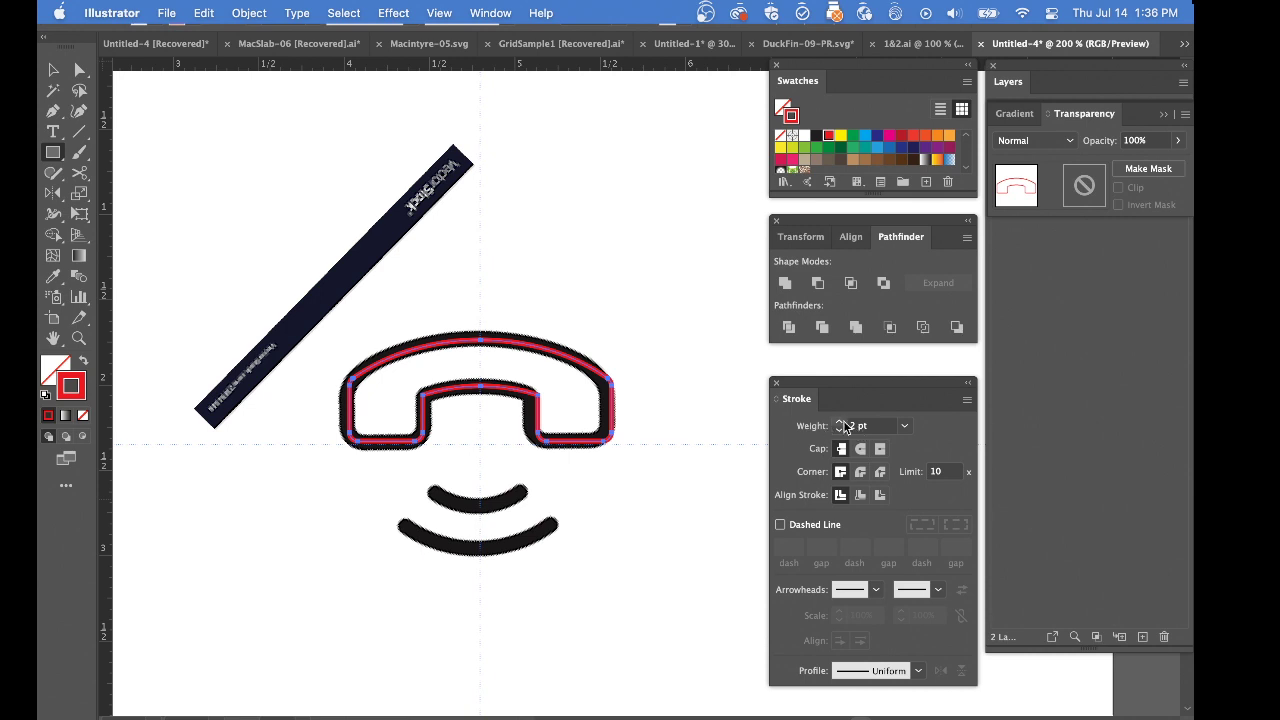
click(840, 423)
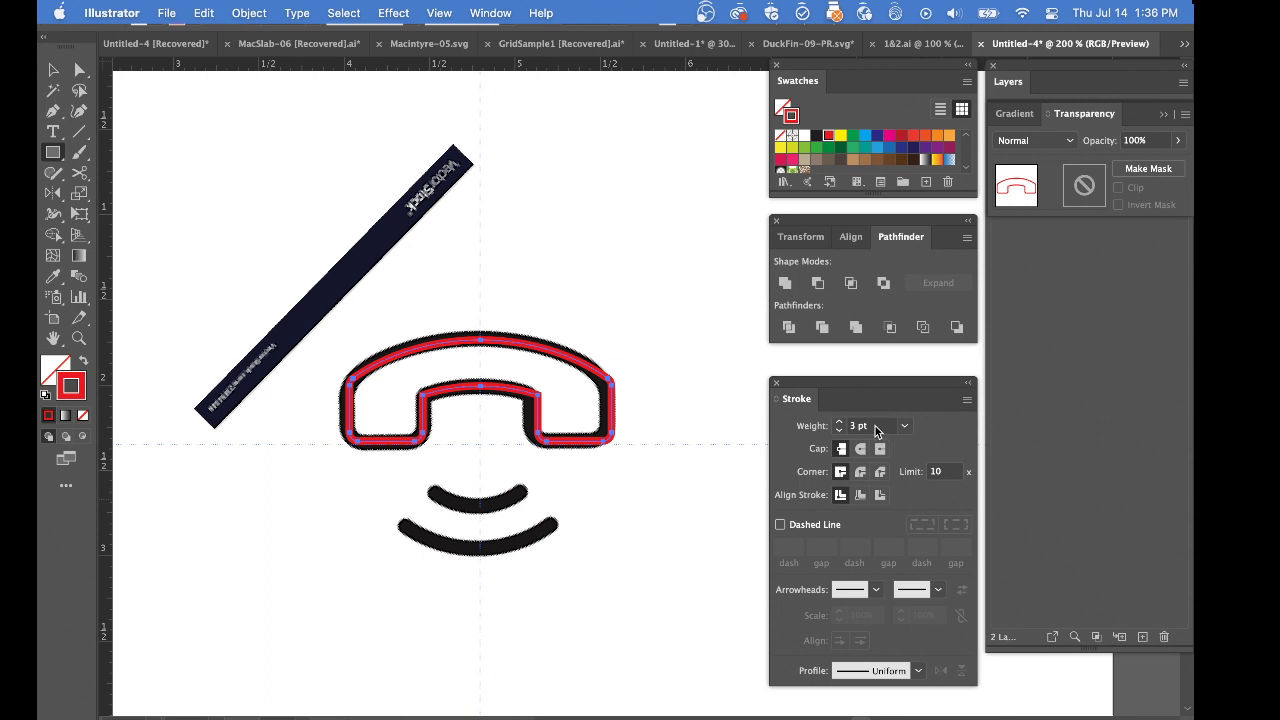
click(839, 422)
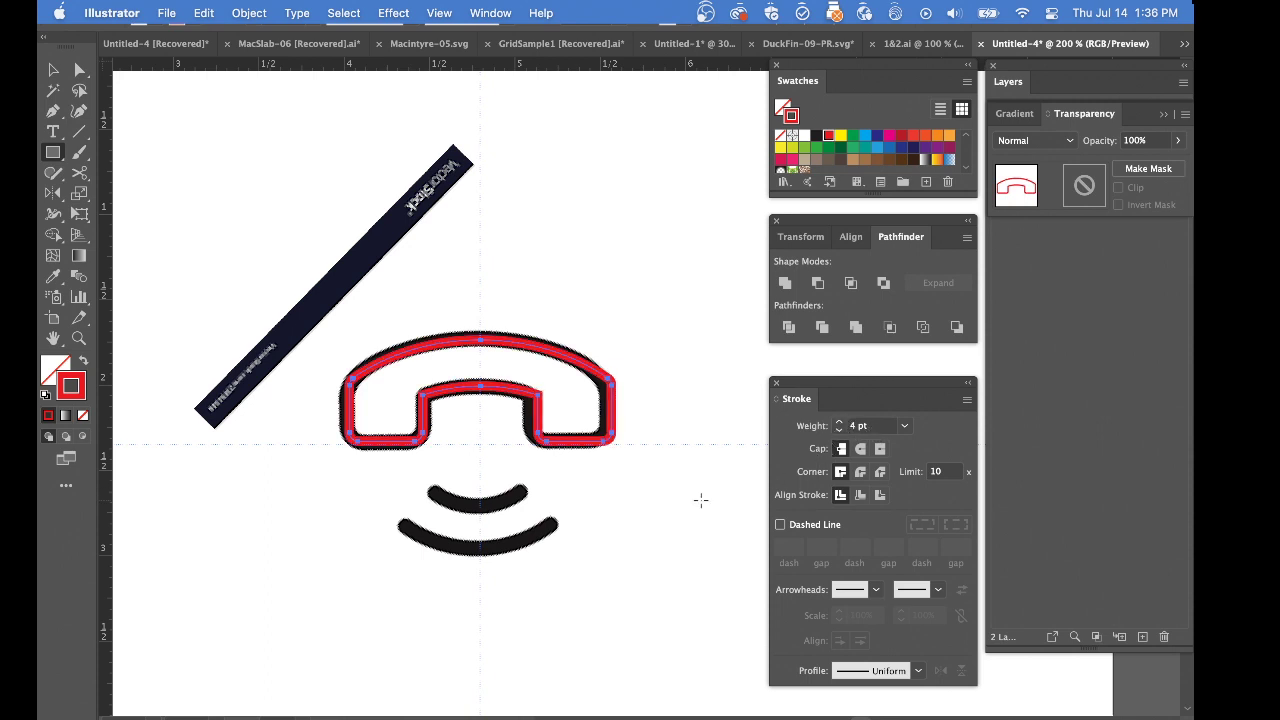
super+click(677, 542)
Draw a wide rectangle across both ends of the handset and raise its upper edge slightly
drag(673, 673, 657, 329)
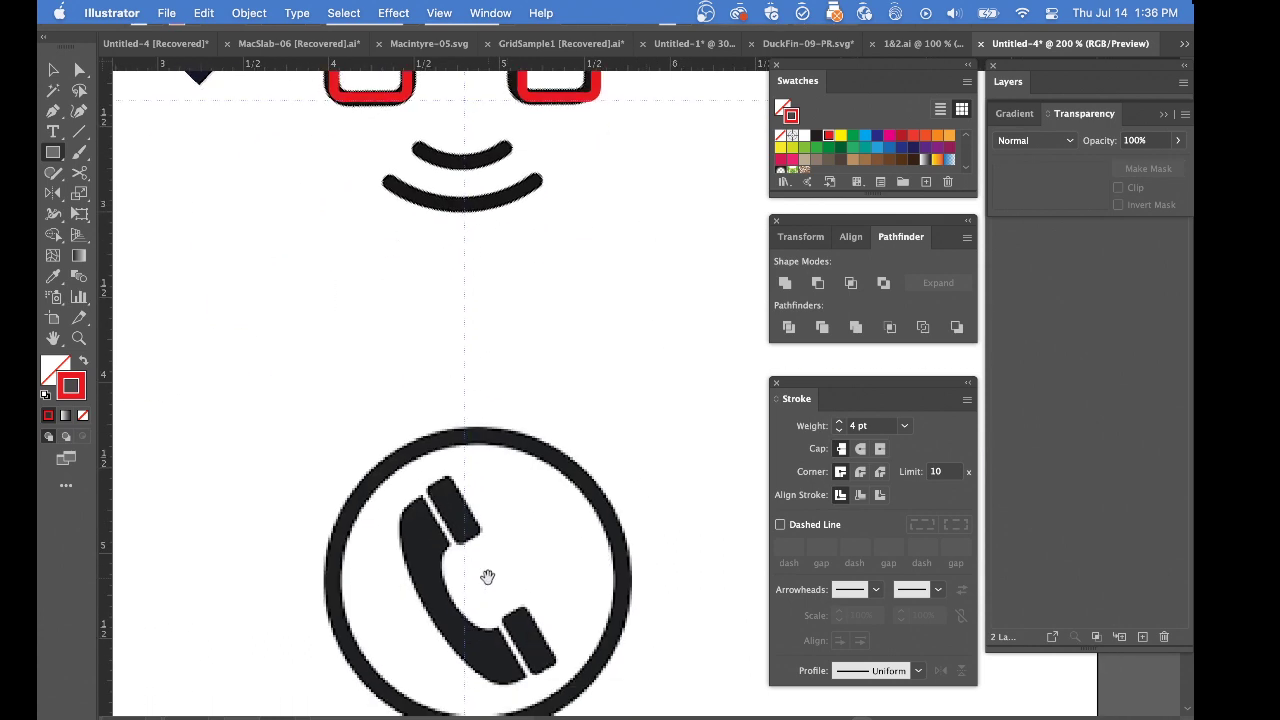
scroll(406, 457, up, 5)
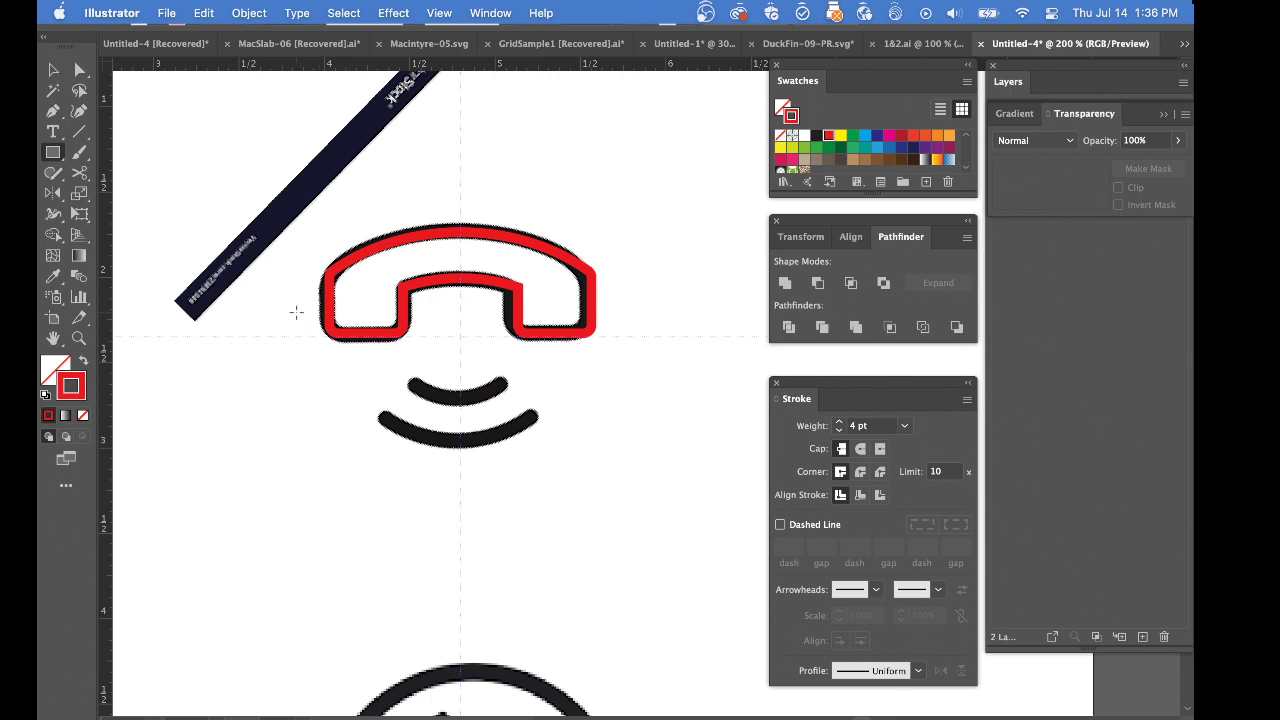
drag(294, 310, 641, 358)
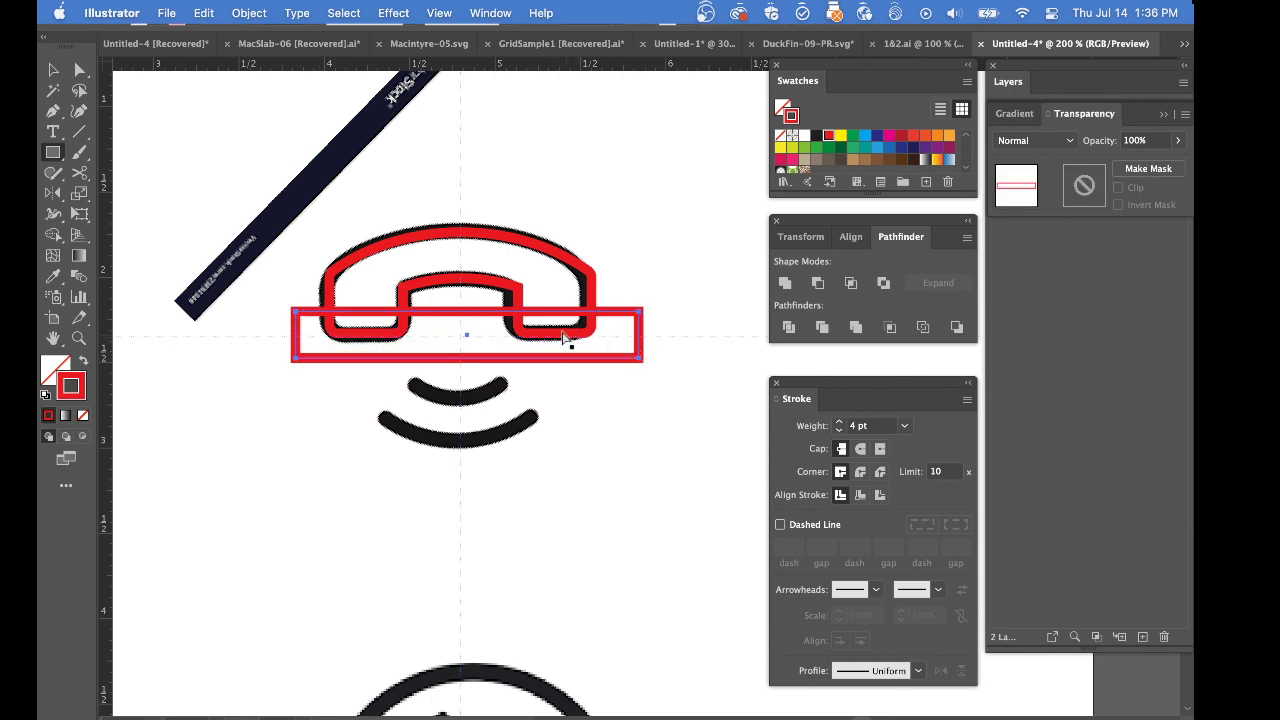
key(super+equal)
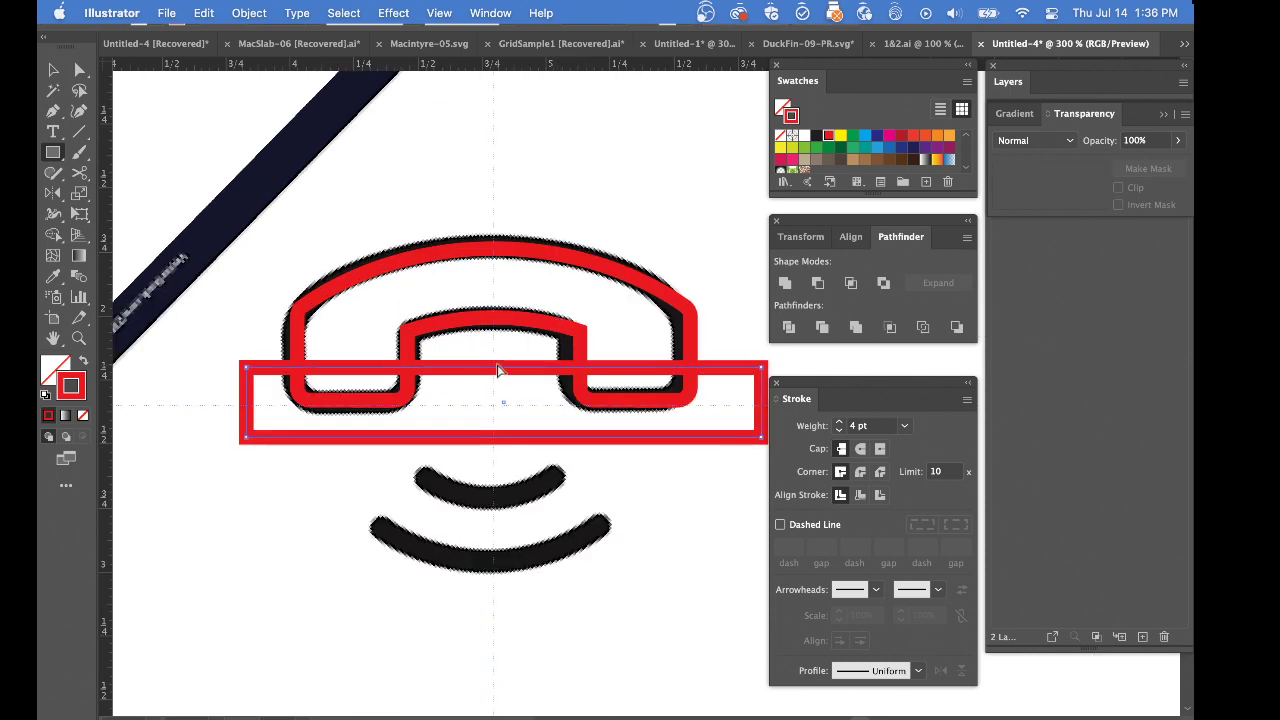
drag(498, 370, 498, 358)
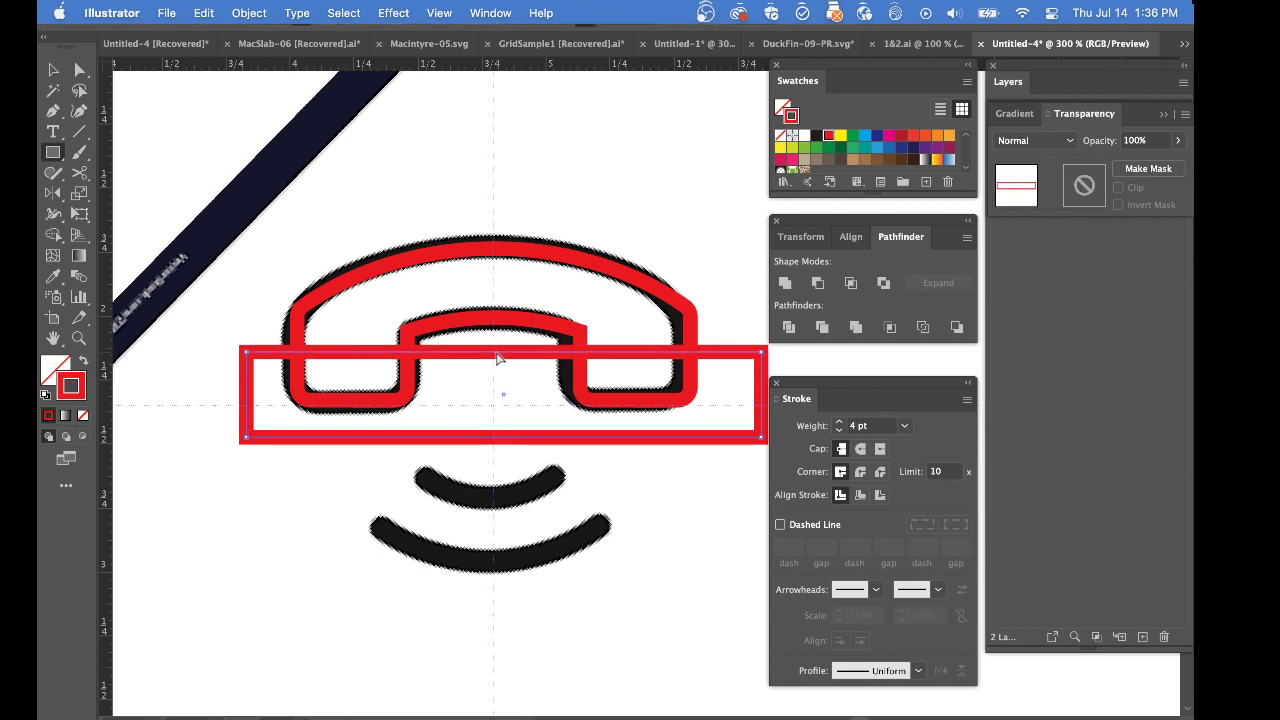
Divide the handset with the rectangle and delete the leftover rectangle parts outside the handset
drag(428, 203, 525, 404)
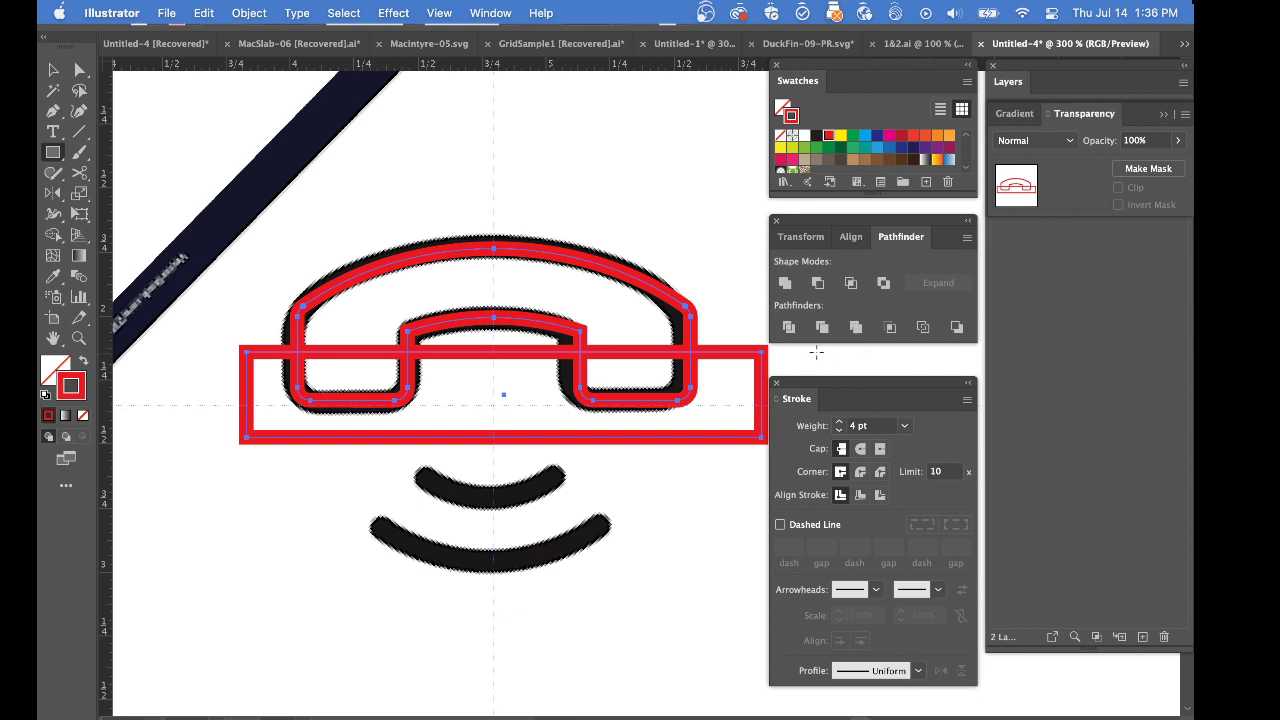
click(791, 330)
click(585, 480)
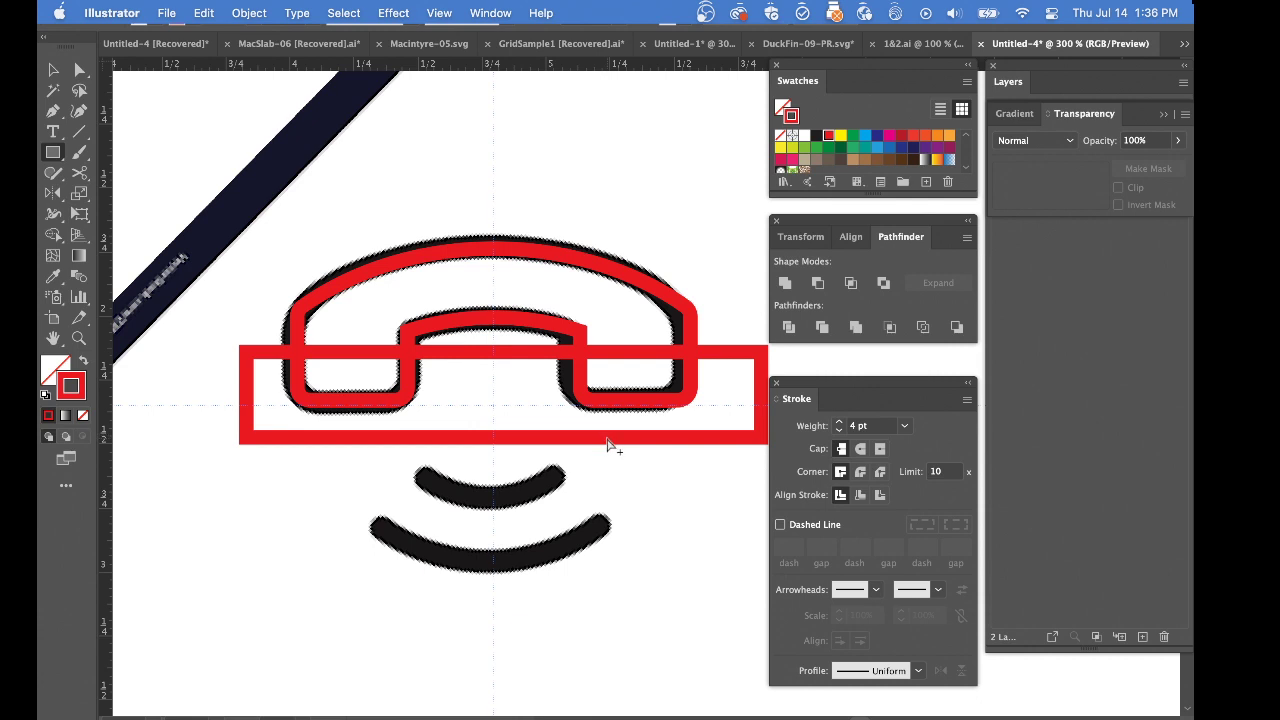
click(607, 437)
key(Delete)
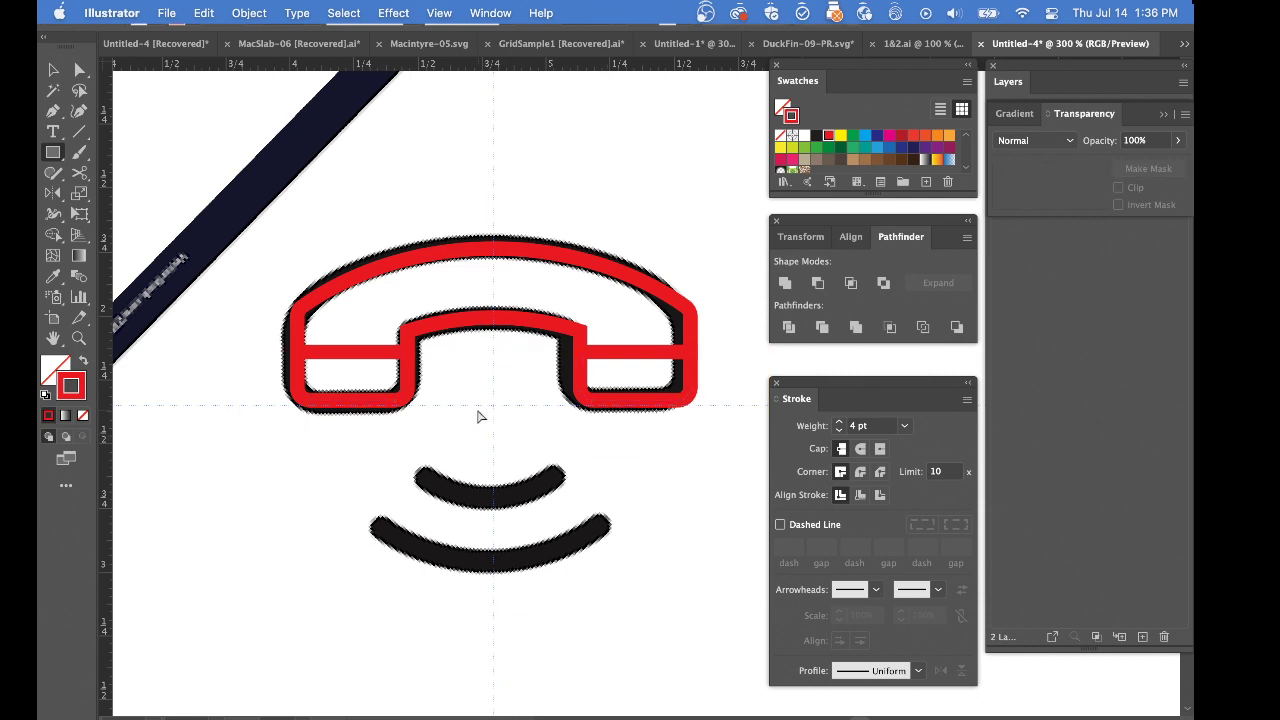
Select both separated end pieces of the handset and nudge them down away from the body
drag(300, 390, 747, 387)
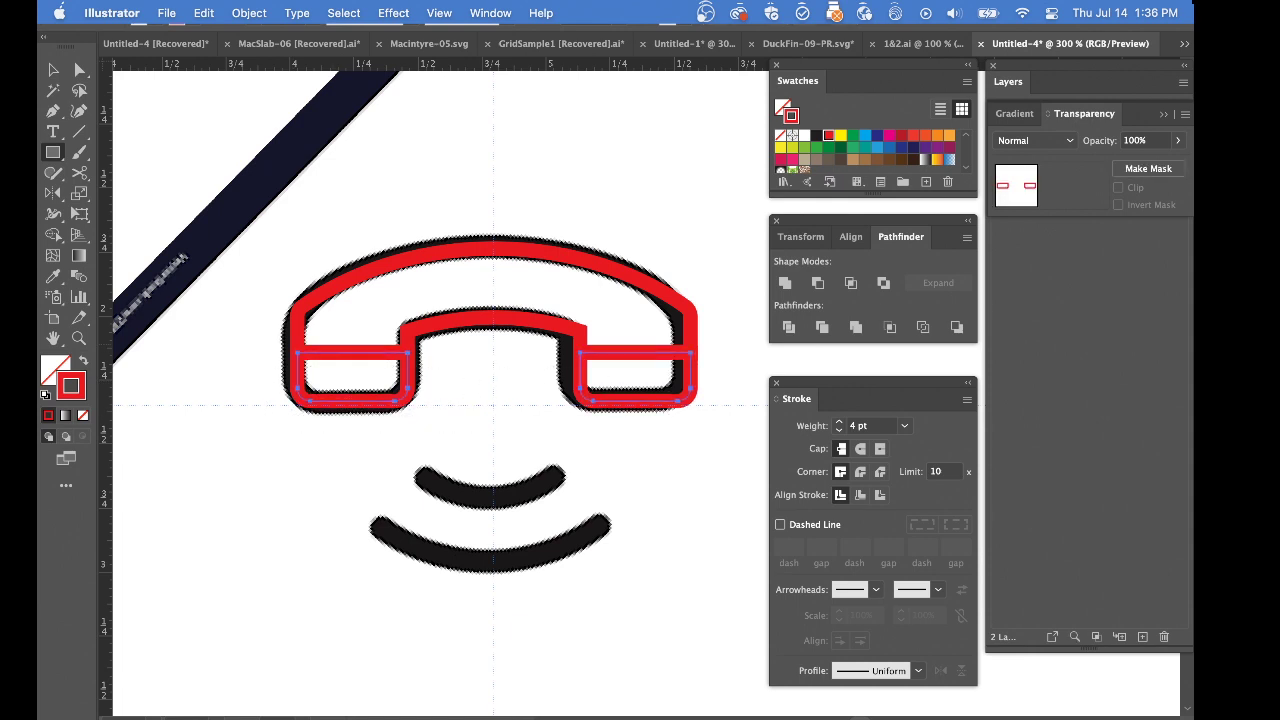
key(Down)
key(Down)
key(Down)
key(Down)
key(Down)
key(Down)
key(Down)
key(Down)
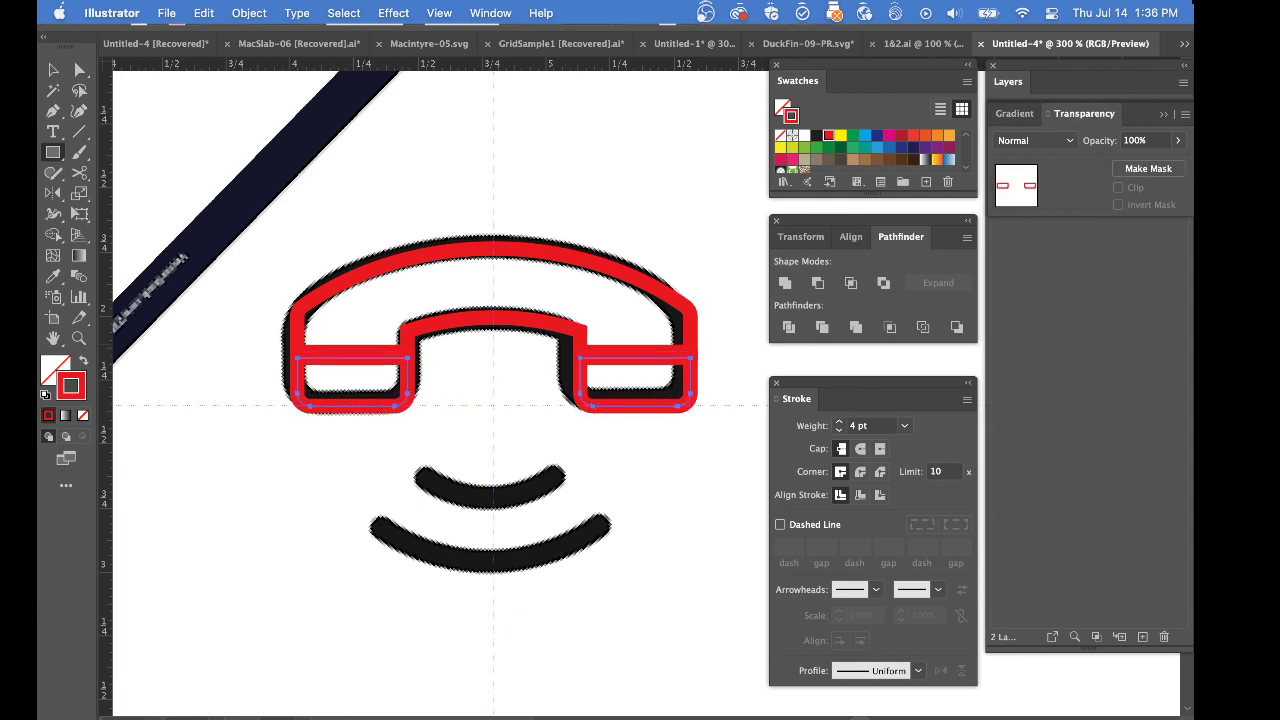
key(Down)
key(Down)
key(Down)
key(Down)
key(Down)
key(Down)
key(Down)
key(Down)
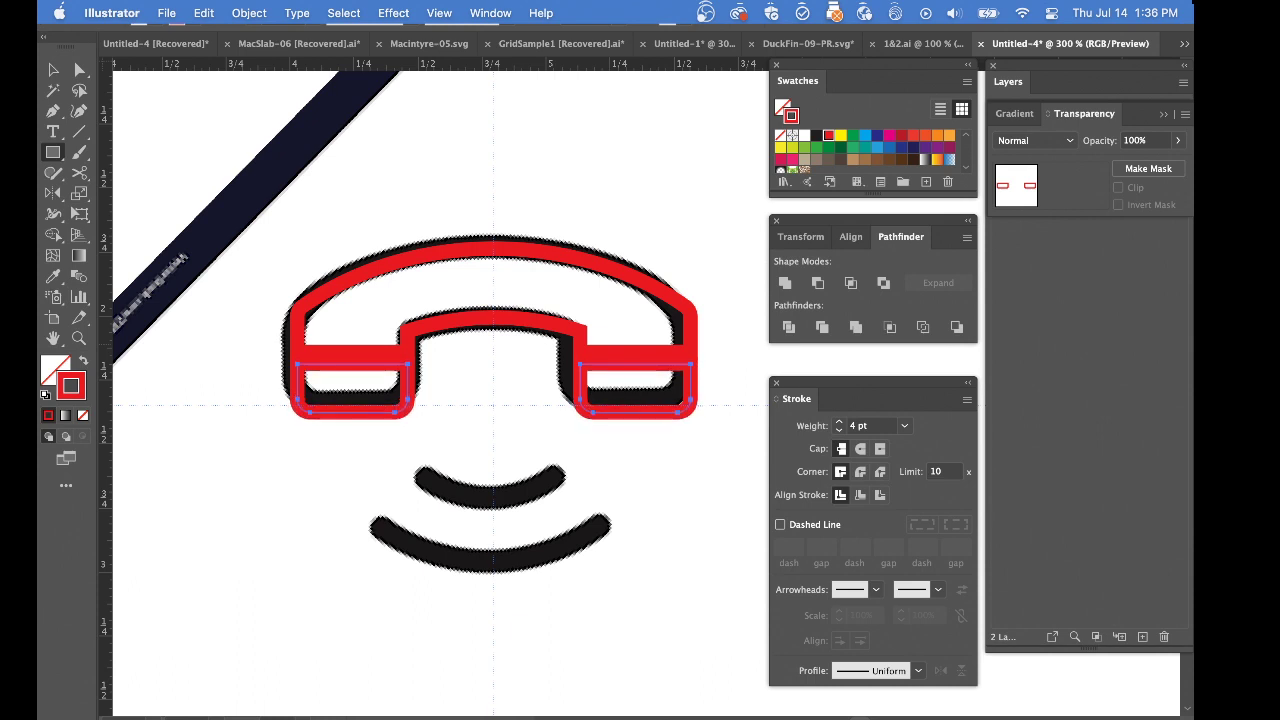
key(Down)
key(Down)
key(Down)
key(Down)
key(Down)
key(Down)
key(Down)
key(Down)
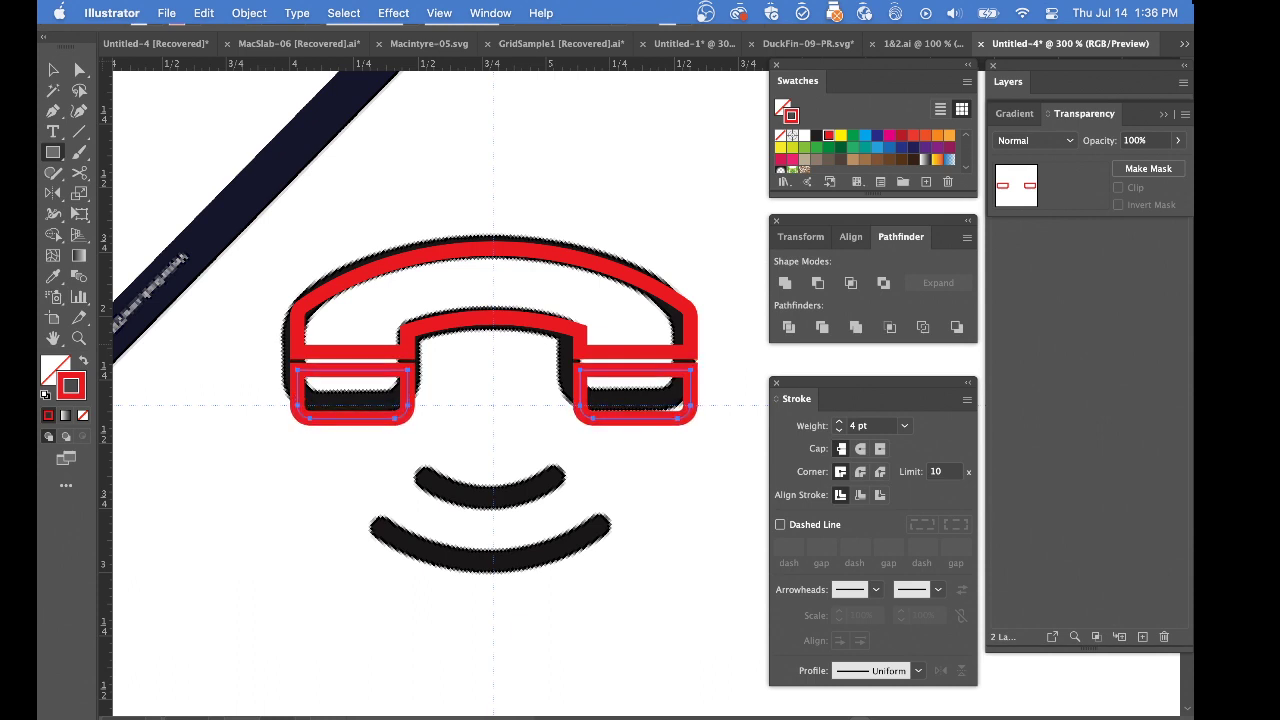
key(Down)
key(Down)
key(Down)
key(Down)
key(Down)
key(Down)
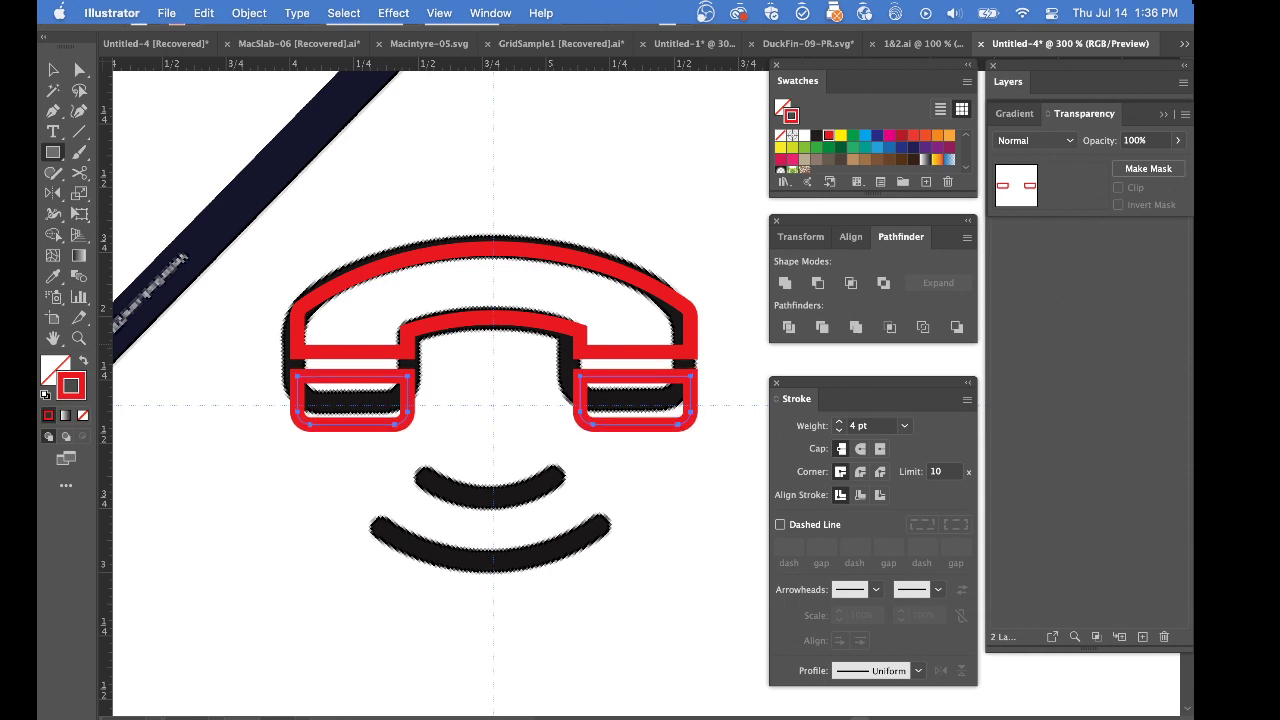
key(Up)
key(Up)
key(Up)
key(Up)
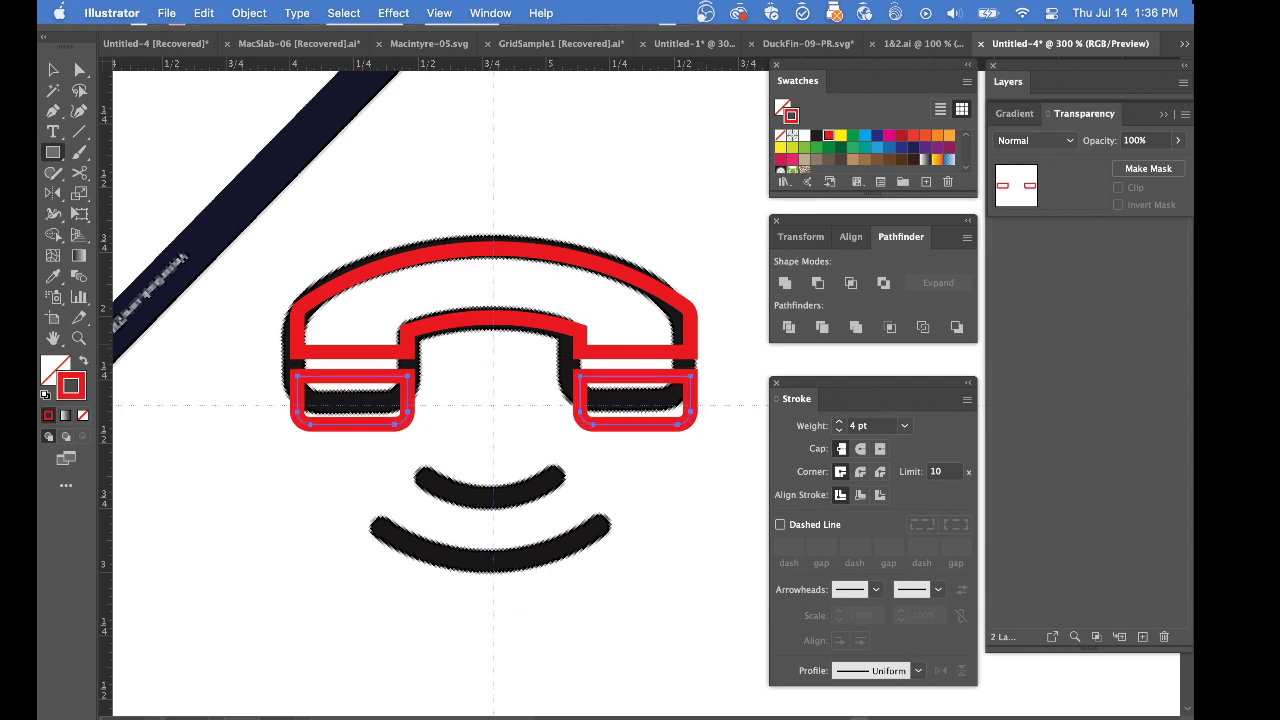
key(Down)
key(Down)
key(Down)
key(Down)
key(Down)
key(Down)
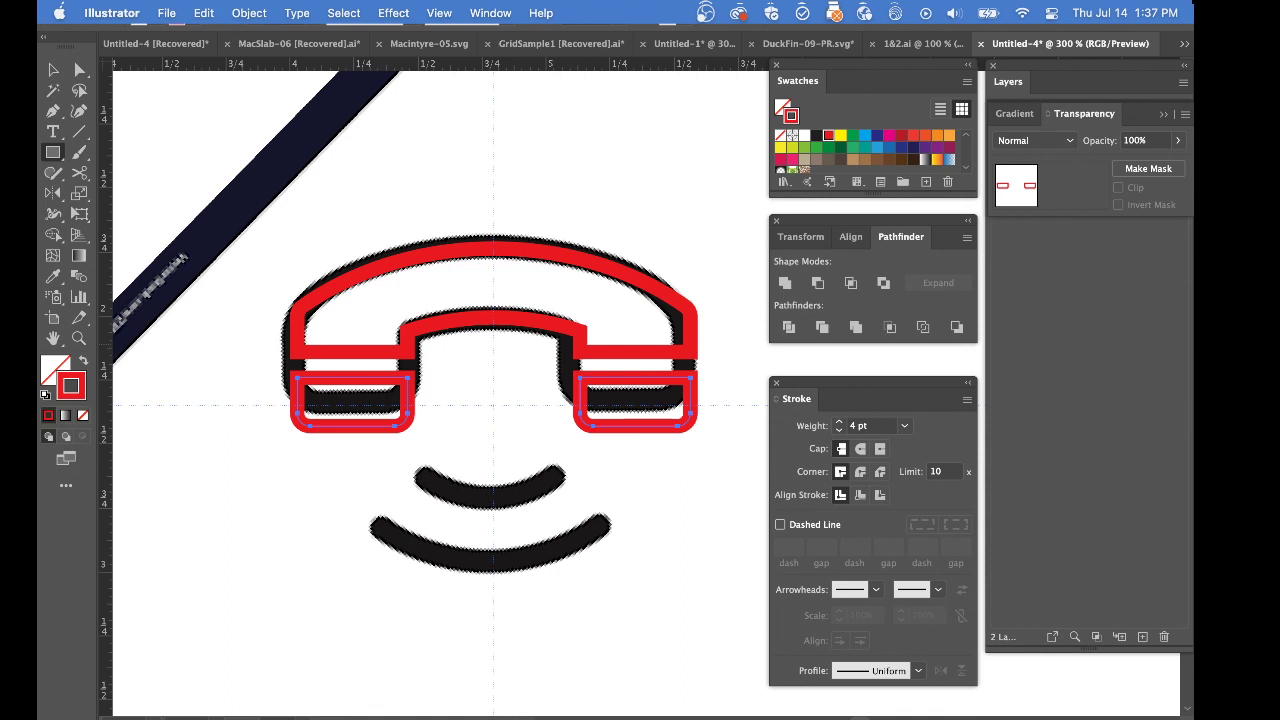
Change the keyboard increment in the general preferences to adjust the nudge distance
key(super+k)
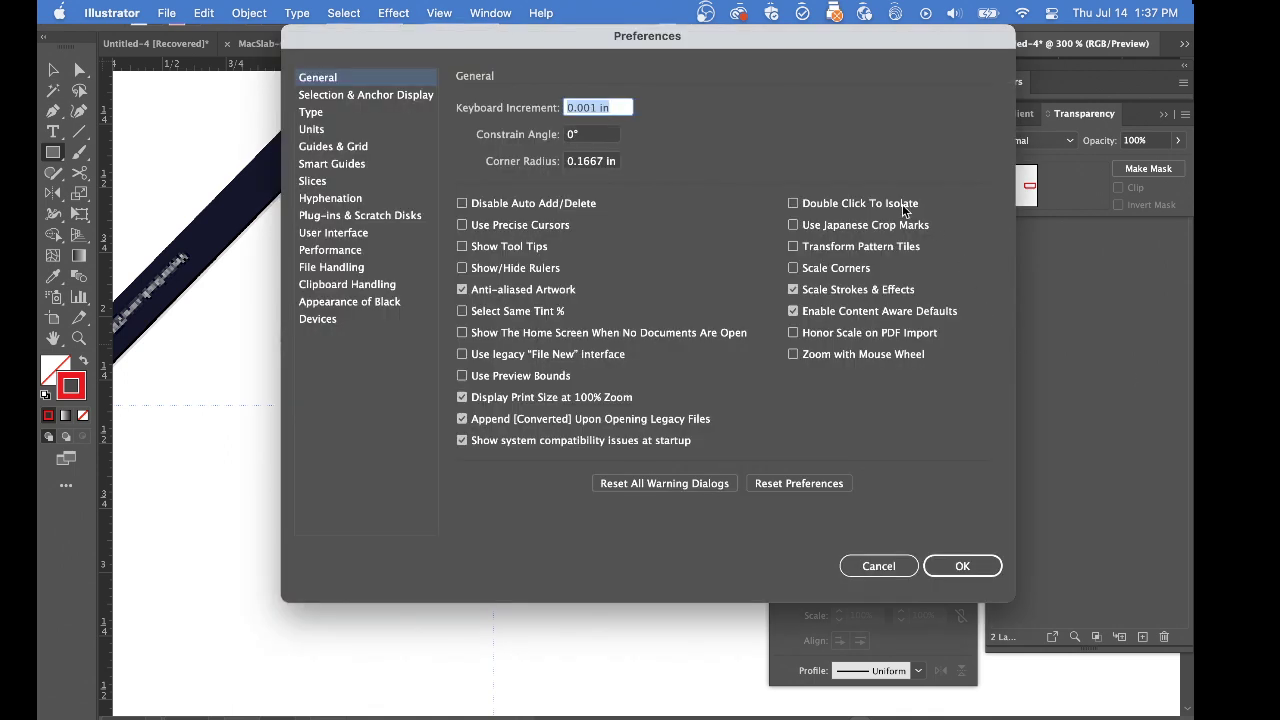
click(592, 110)
key(BackSpace)
key(Return)
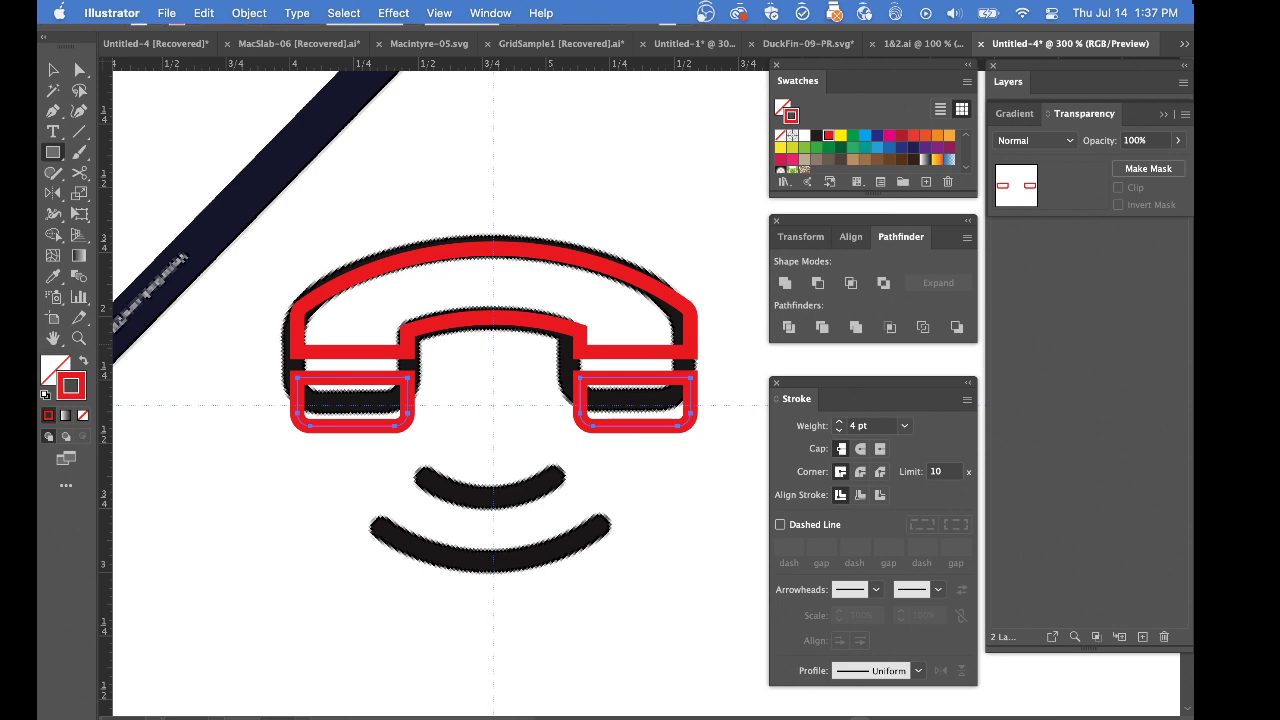
Nudge the two end pieces to leave a narrow gap below the handset body and deselect them
key(Down)
key(Down)
key(Down)
key(Down)
key(Up)
key(Up)
key(Up)
key(Up)
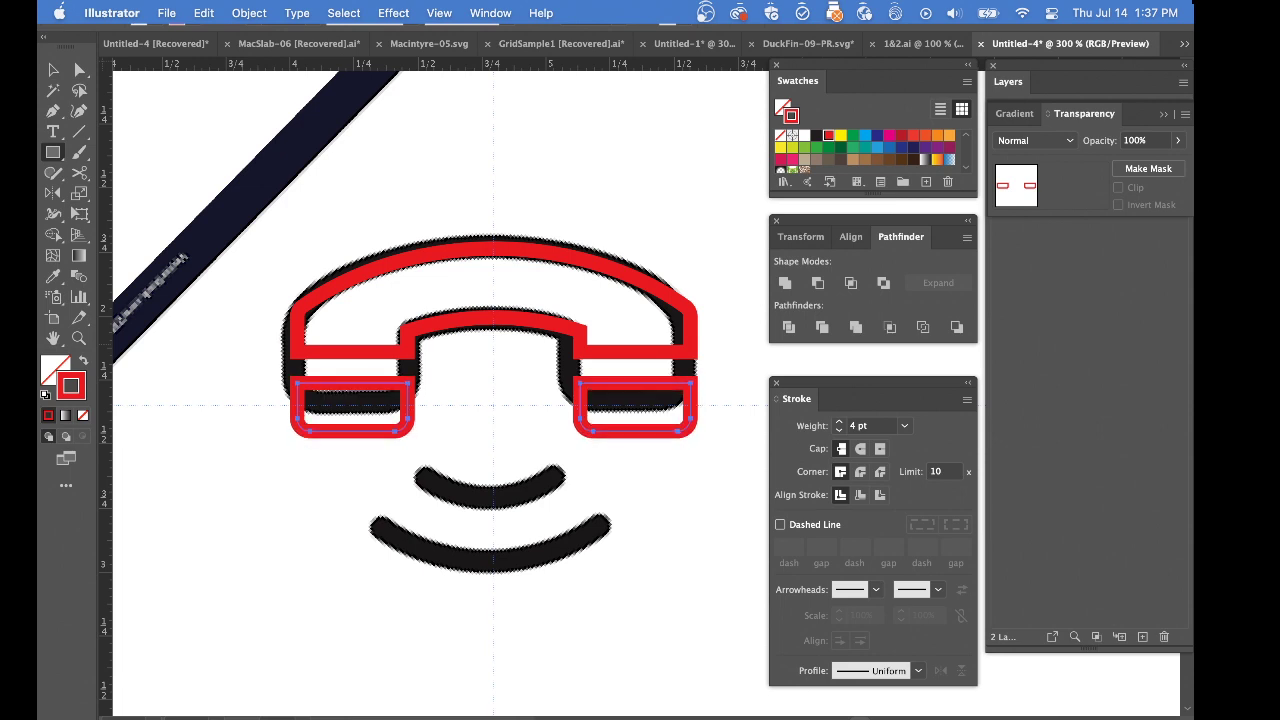
key(Up)
key(Up)
key(Up)
key(Up)
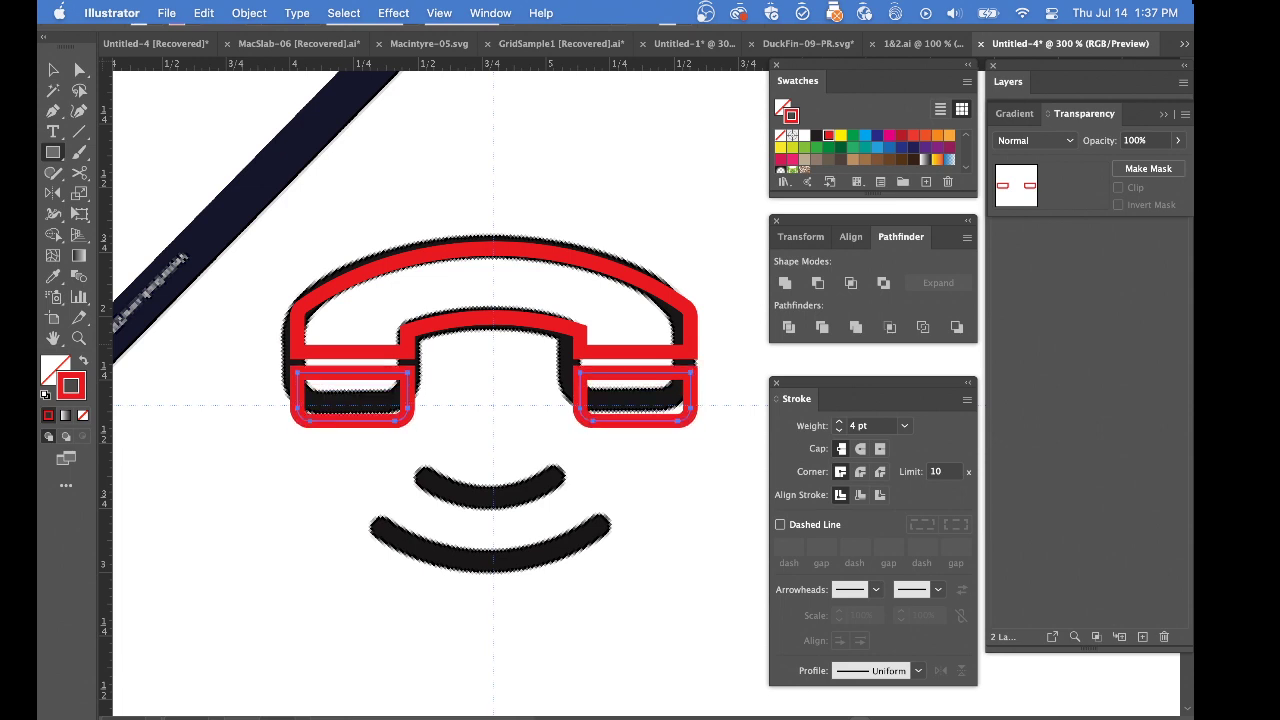
click(521, 434)
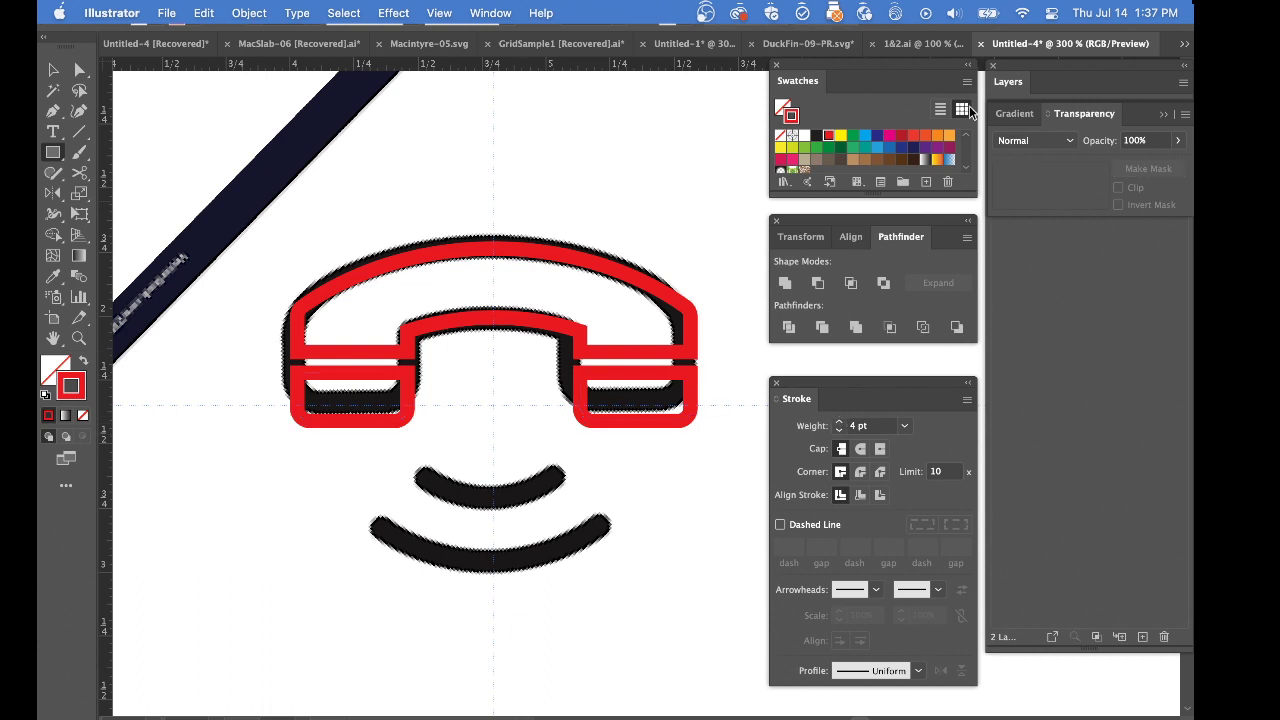
Hide the reference on Layer 1 to review the red handset on its own, and show the layer again
click(1053, 67)
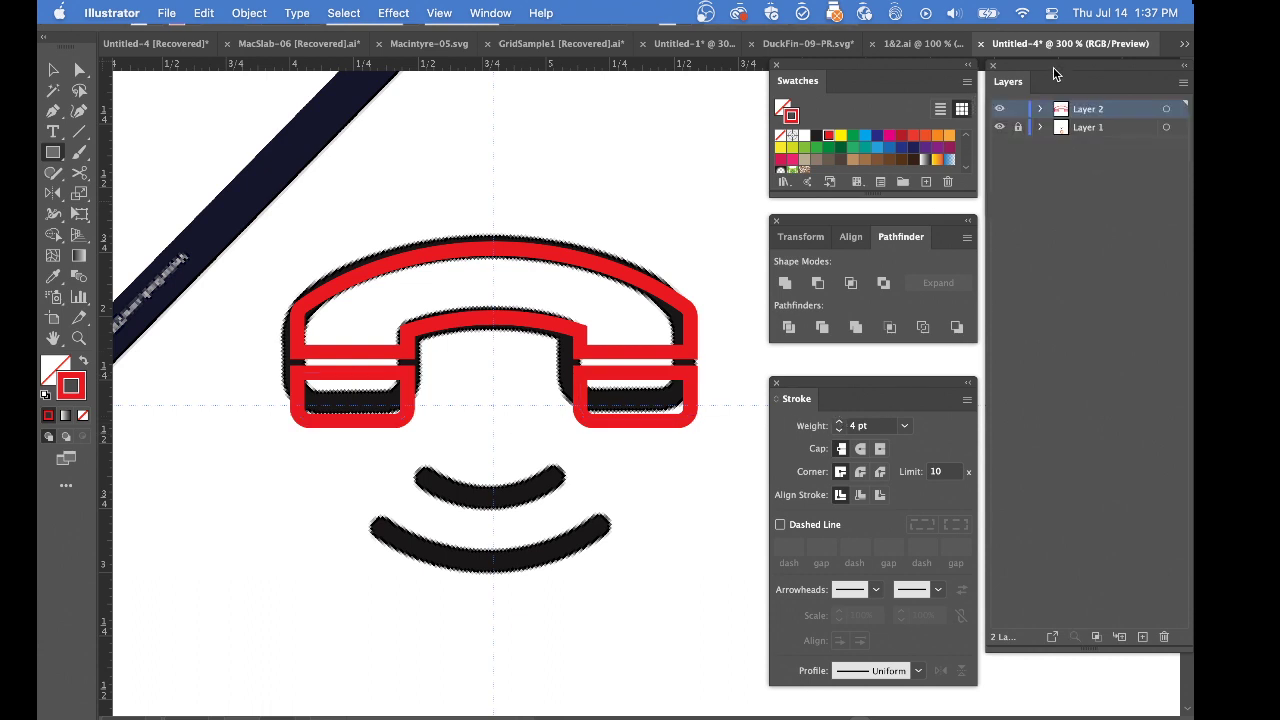
click(998, 128)
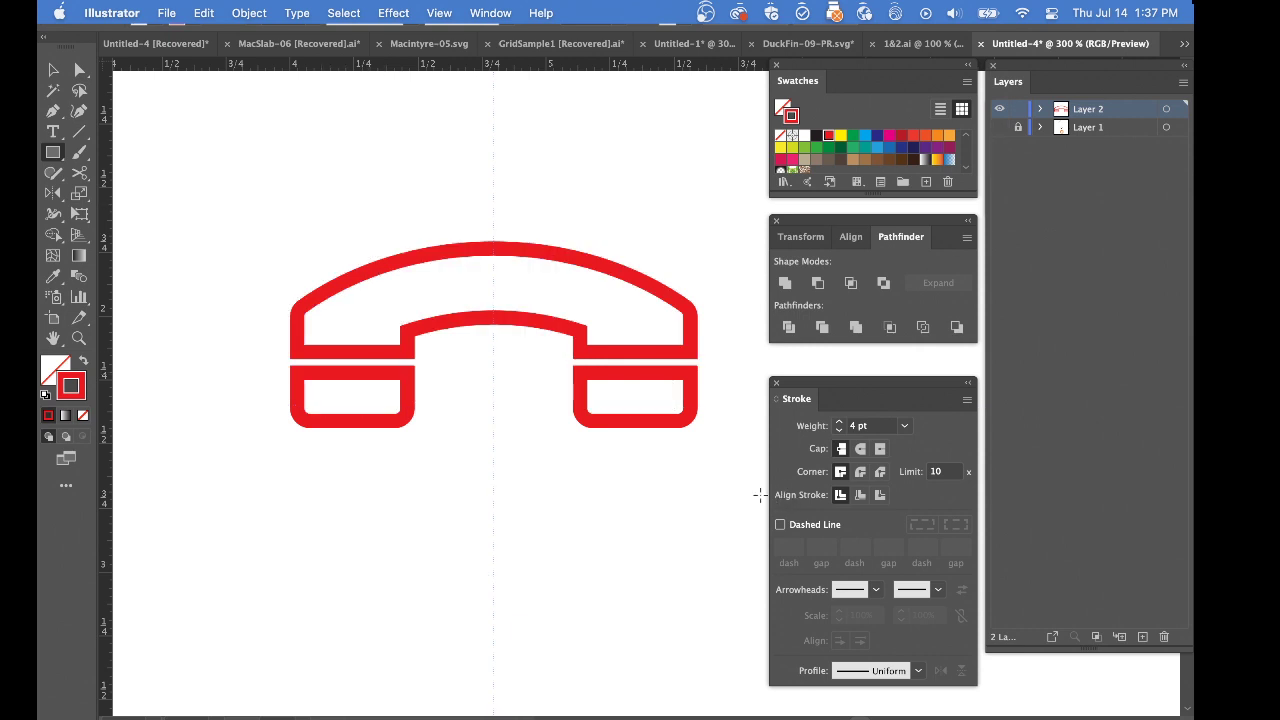
alt+super+click(530, 516)
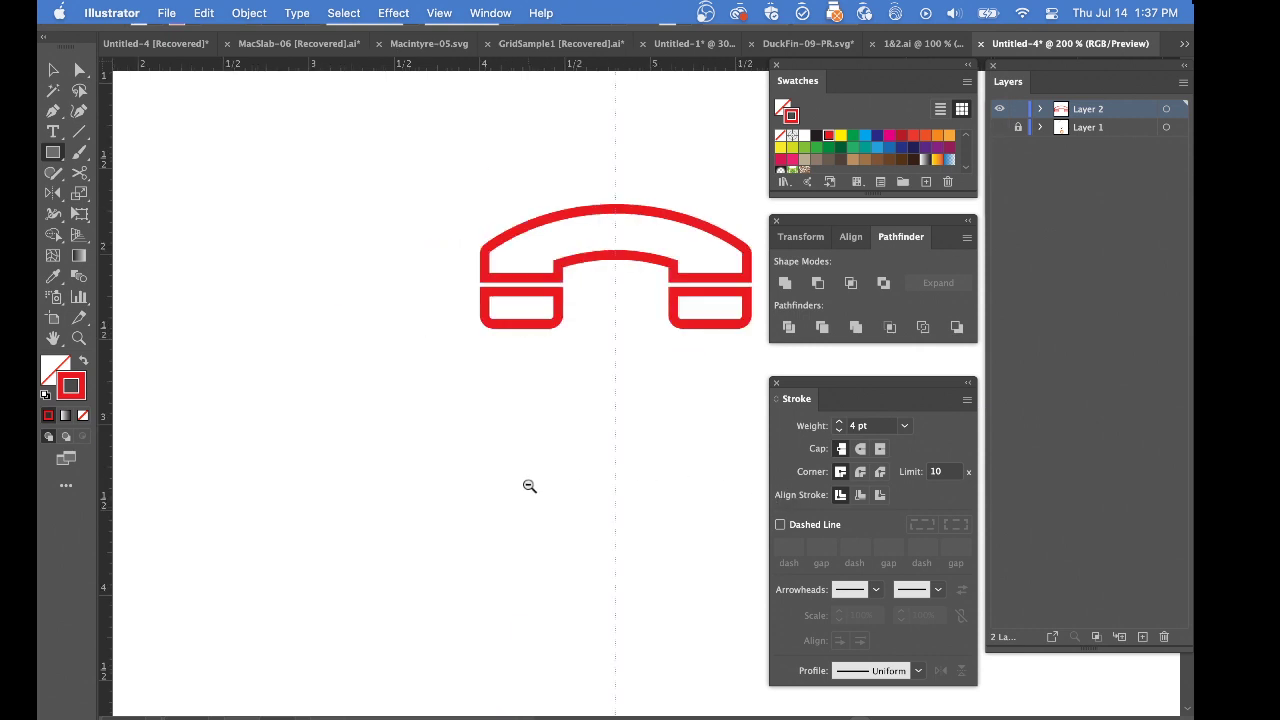
alt+super+click(585, 345)
drag(650, 443, 503, 420)
alt+super+click(533, 419)
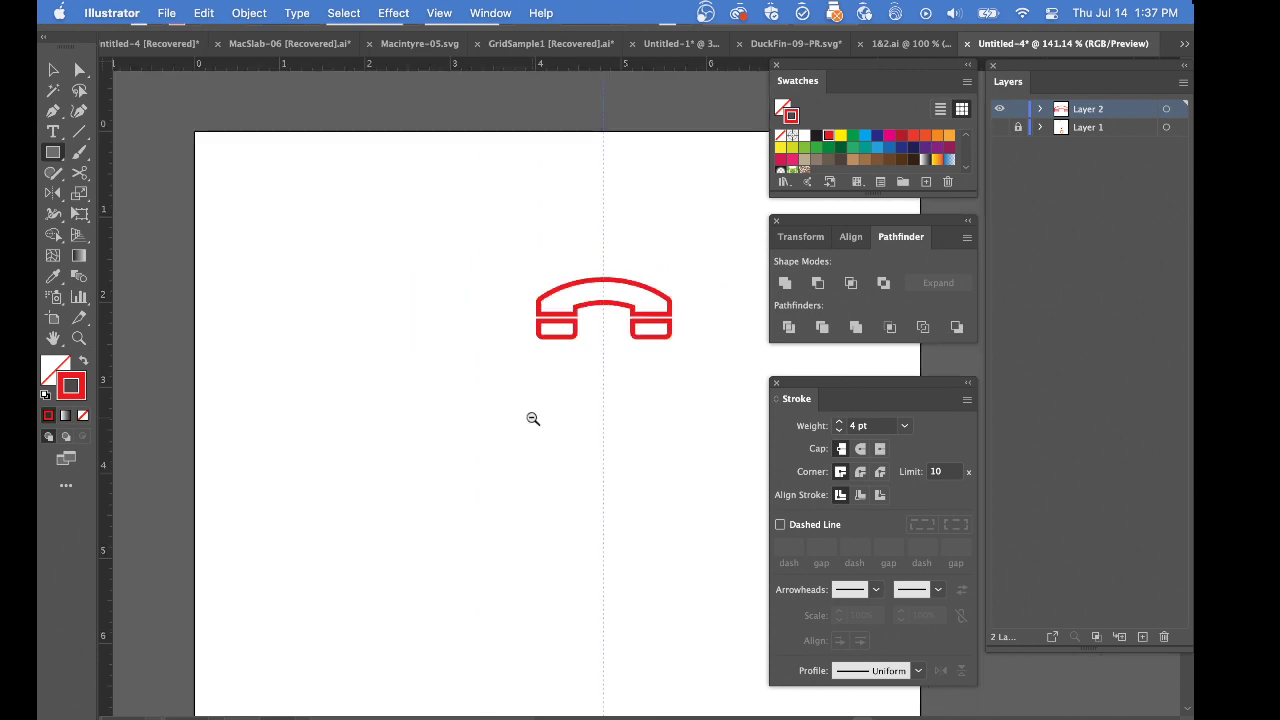
drag(602, 421, 457, 414)
alt+super+click(474, 420)
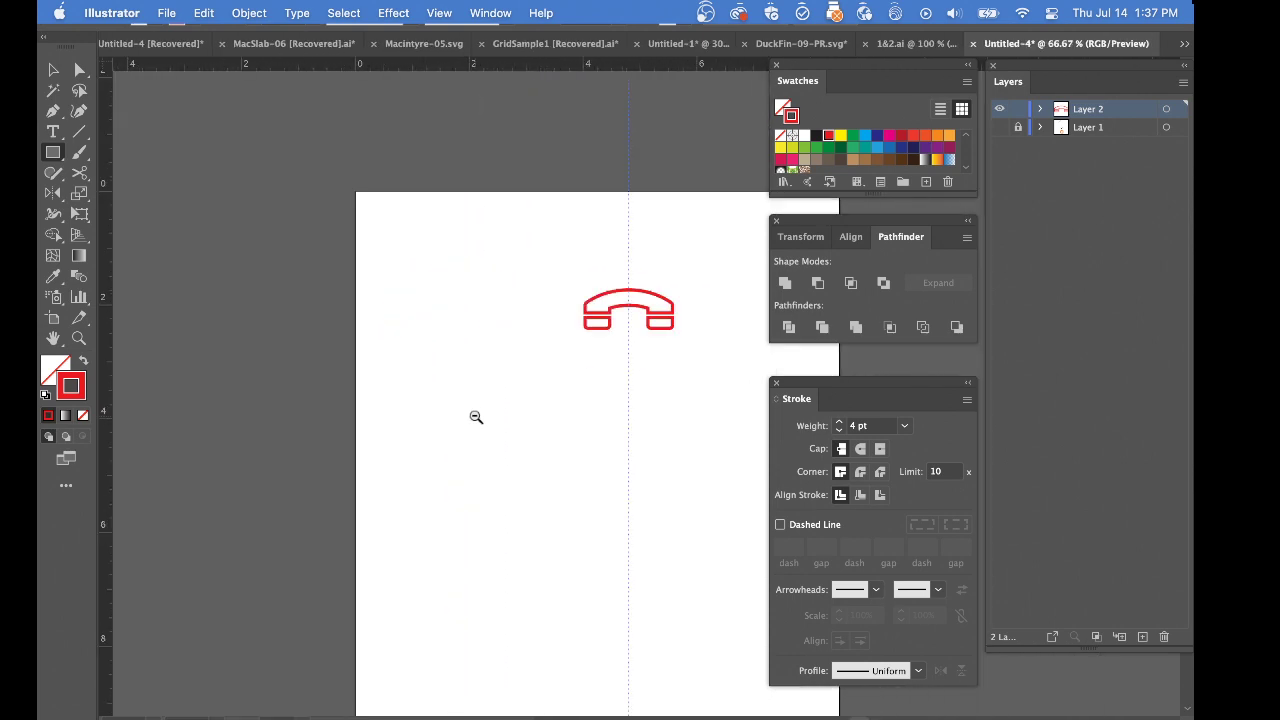
alt+super+click(497, 425)
drag(671, 437, 414, 430)
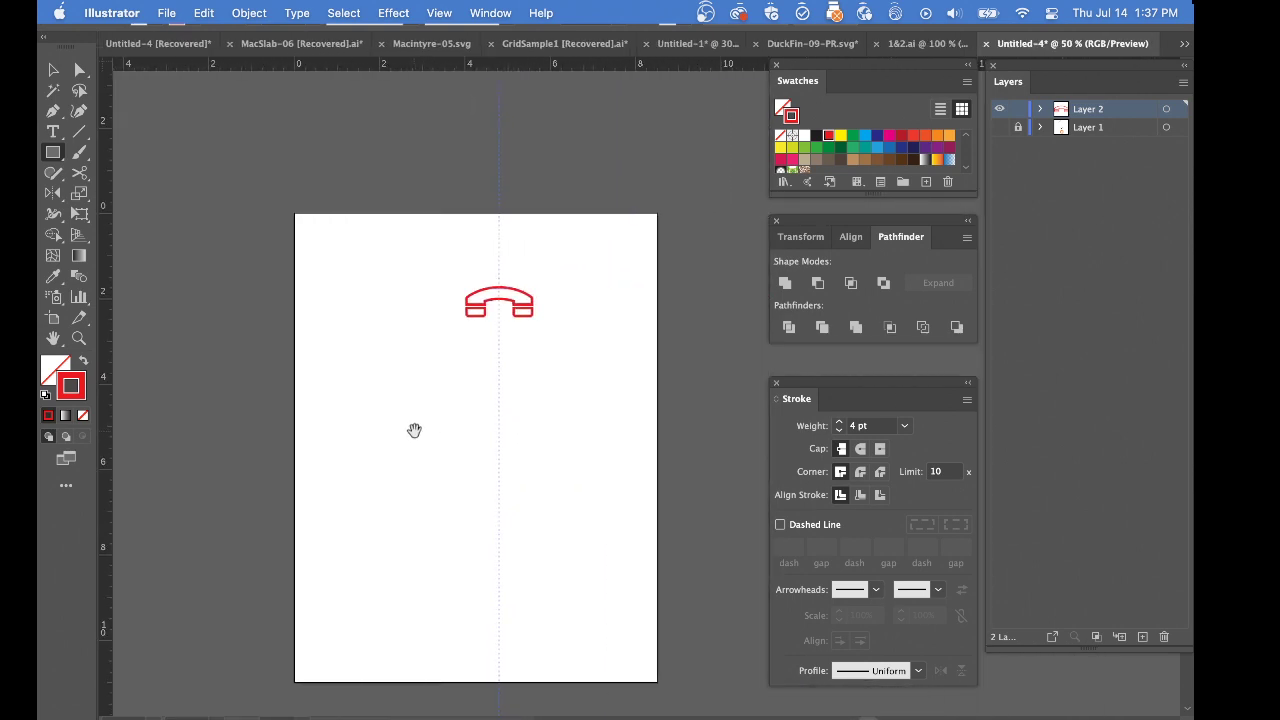
super+click(517, 343)
drag(697, 445, 483, 340)
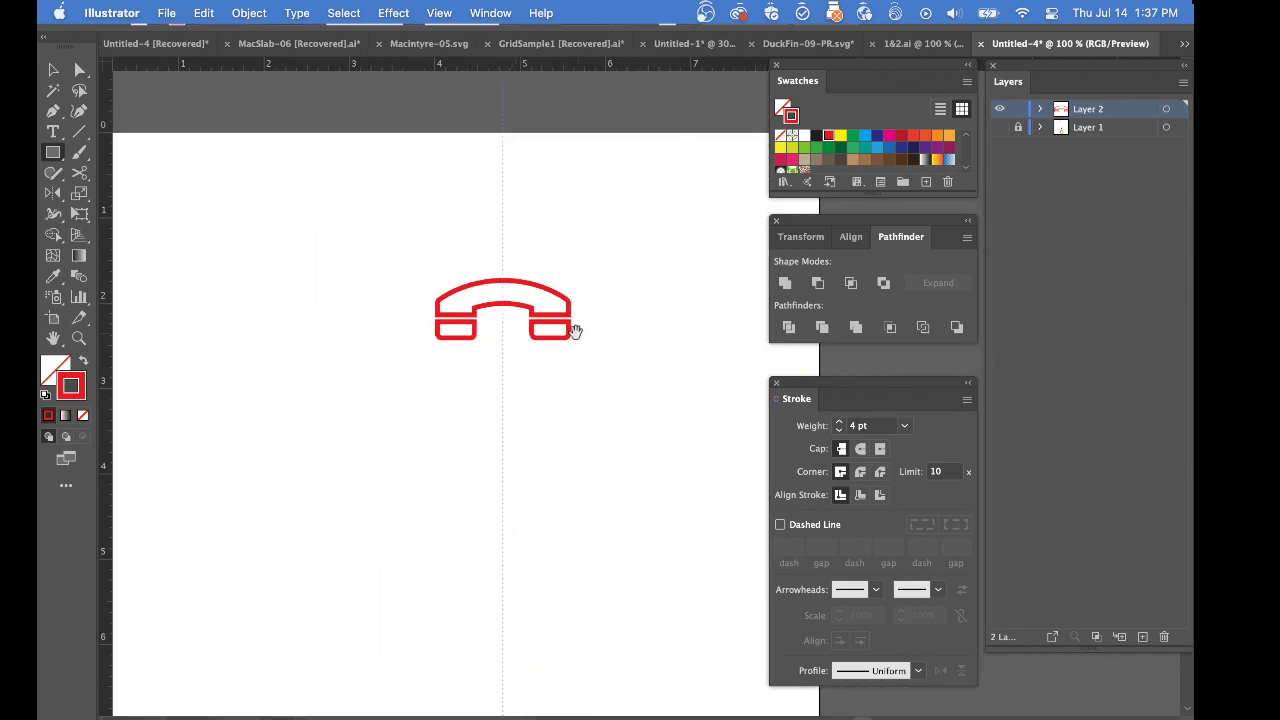
click(999, 127)
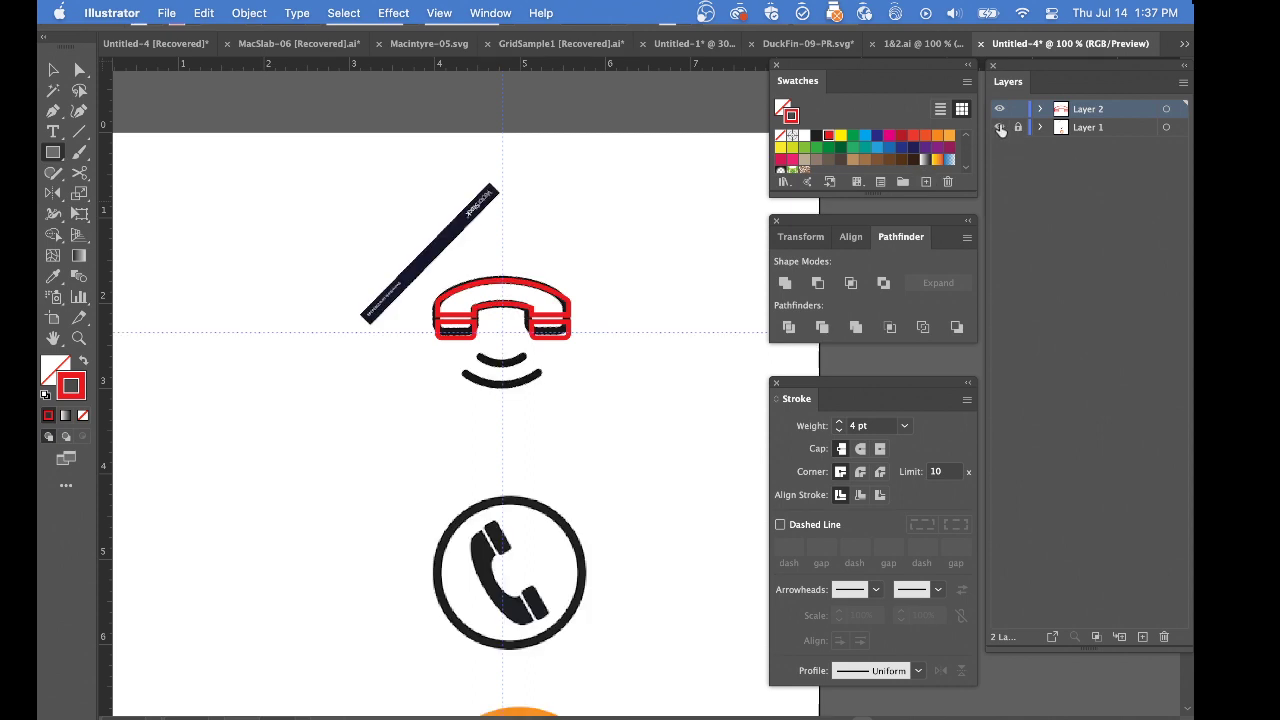
Select all the red handset pieces, swap their fill and stroke to make them solid red, and deselect them
scroll(538, 588, down, 5)
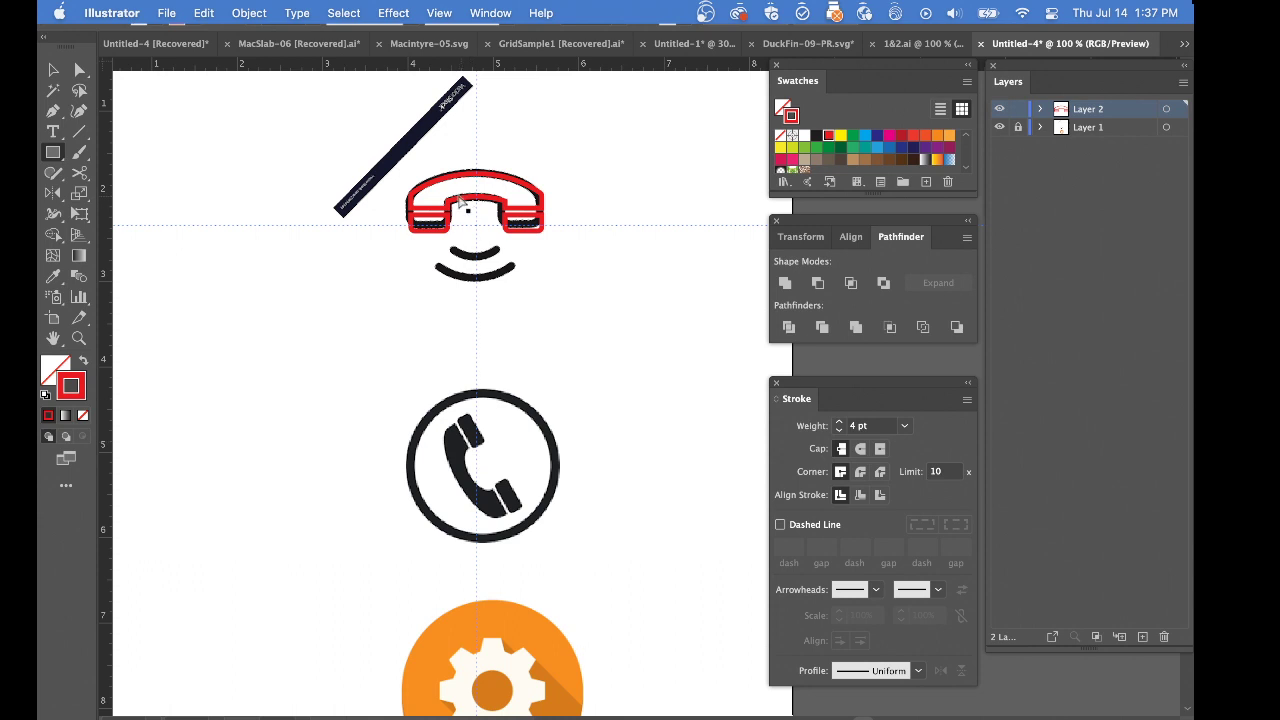
drag(424, 159, 521, 249)
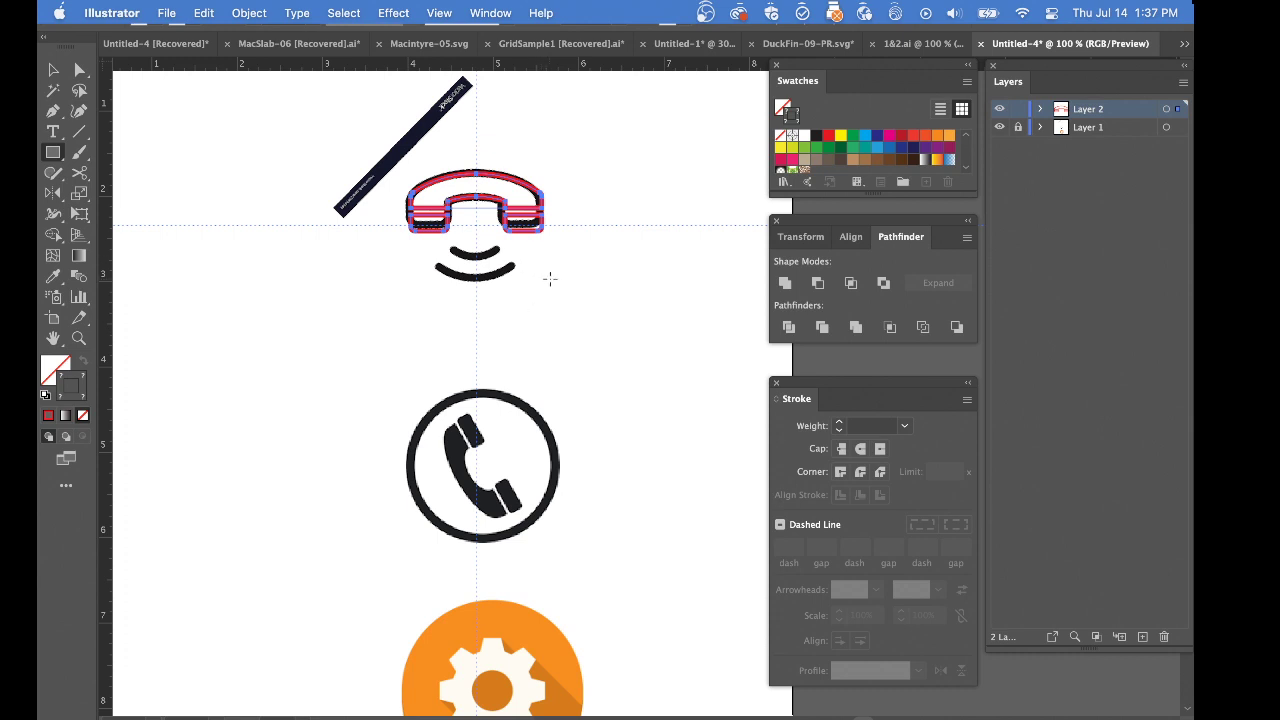
key(i)
super+click(573, 307)
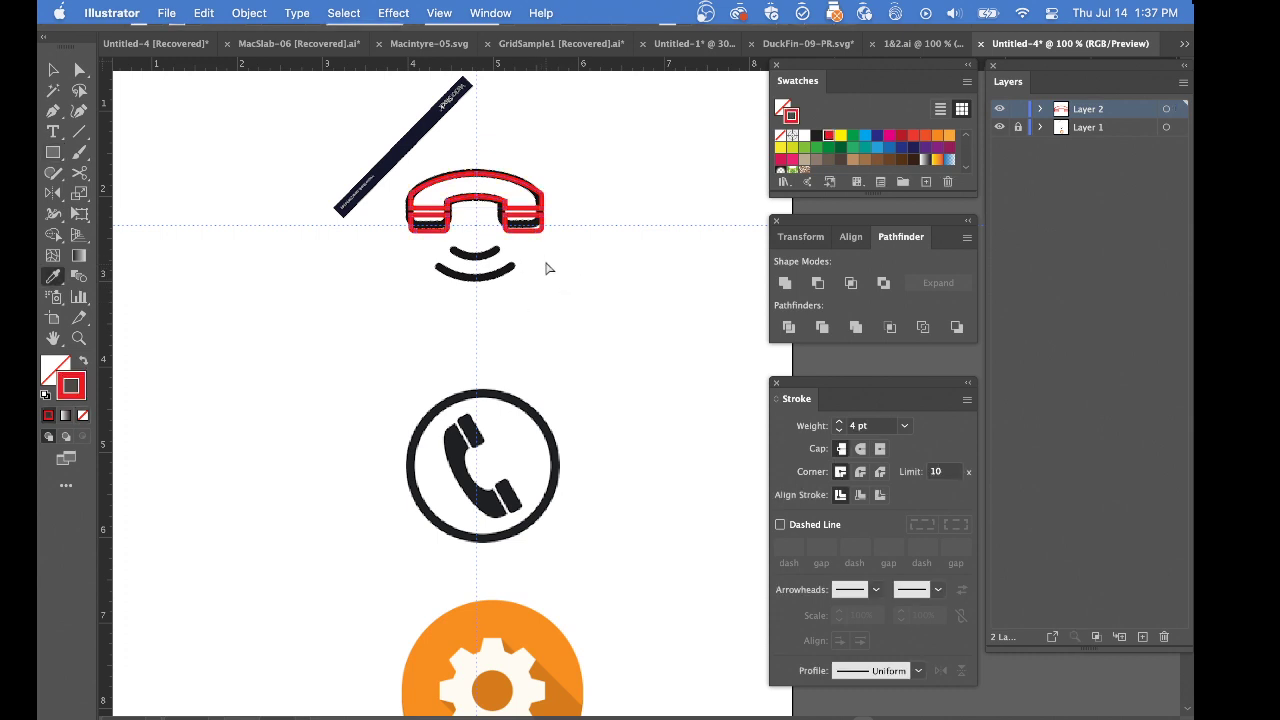
super+click(532, 236)
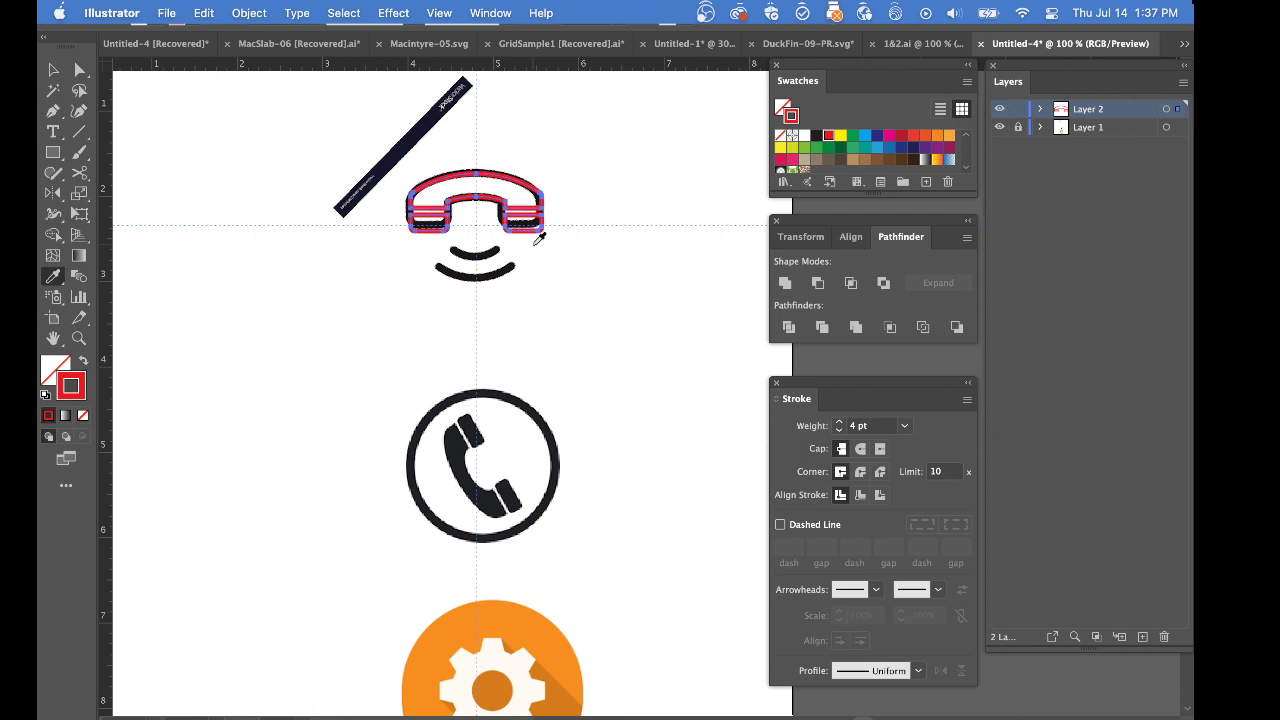
key(shift+x)
super+click(583, 306)
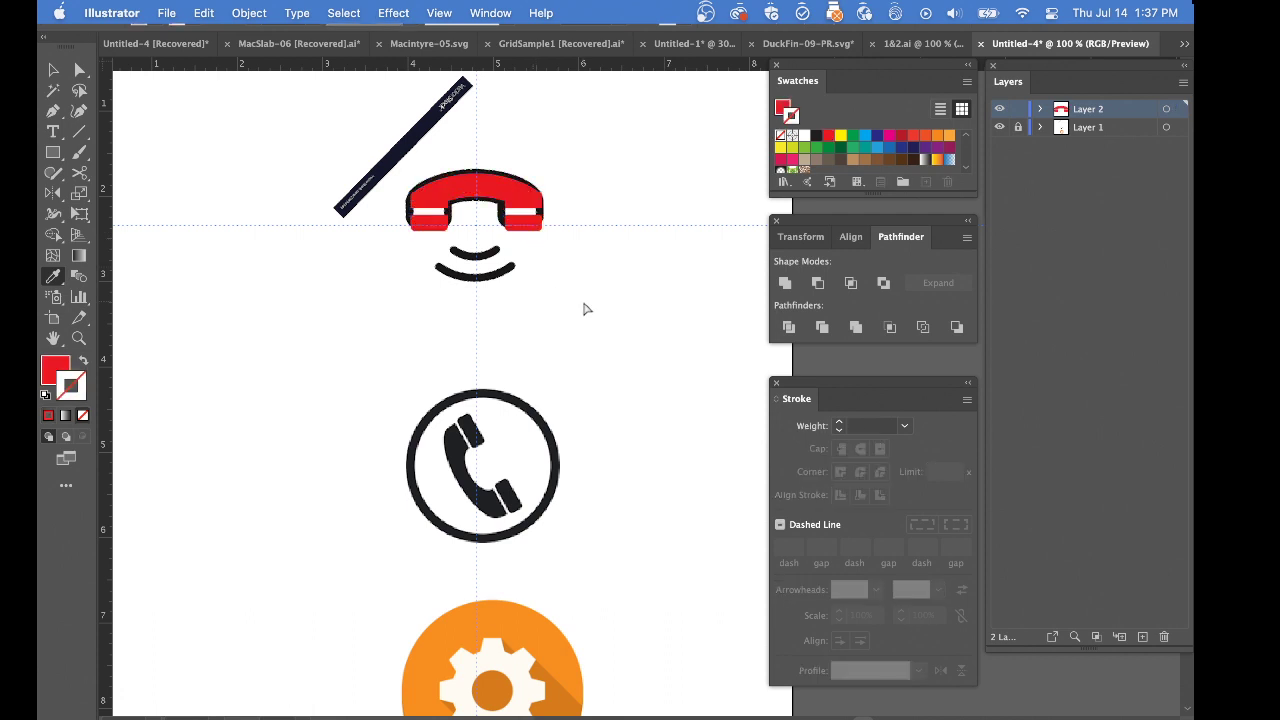
Hide the reference on Layer 1, move both end pieces up to leave a thin gap below the handset body, and deselect them
super+click(535, 257)
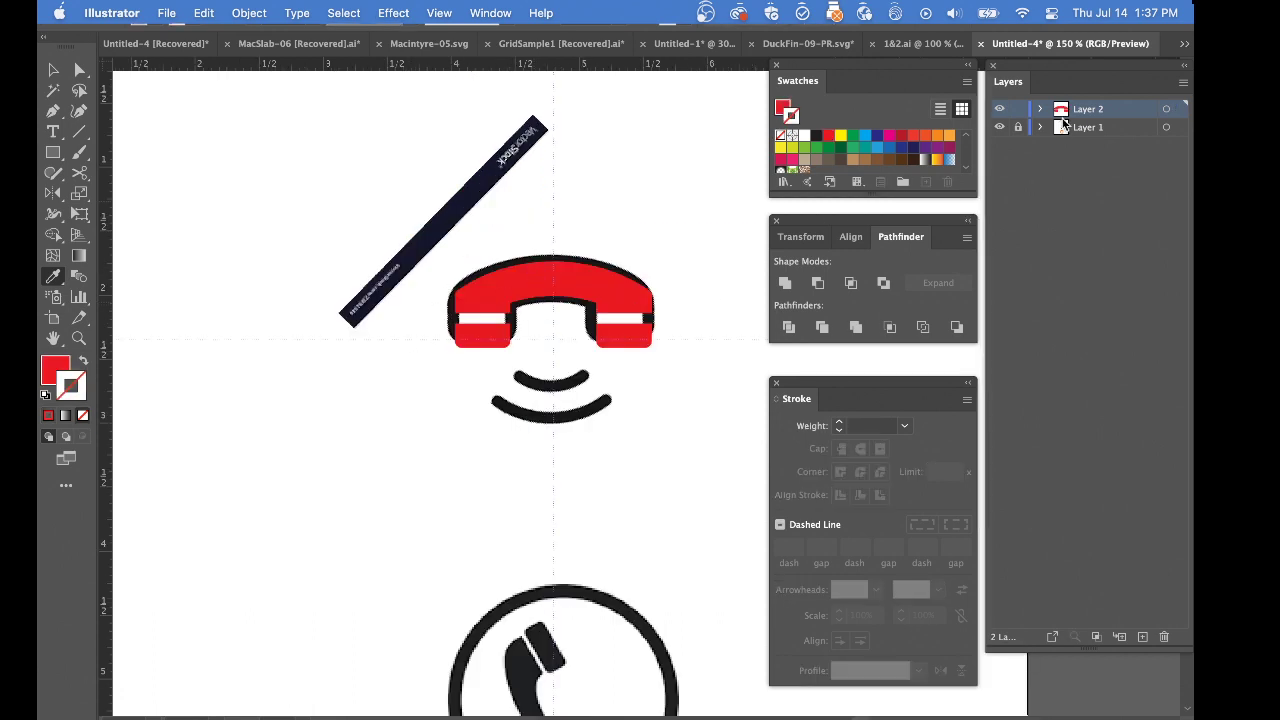
click(999, 127)
mouse_move(421, 334)
mouse_down()
mouse_move(491, 363)
mouse_move(663, 378)
mouse_up()
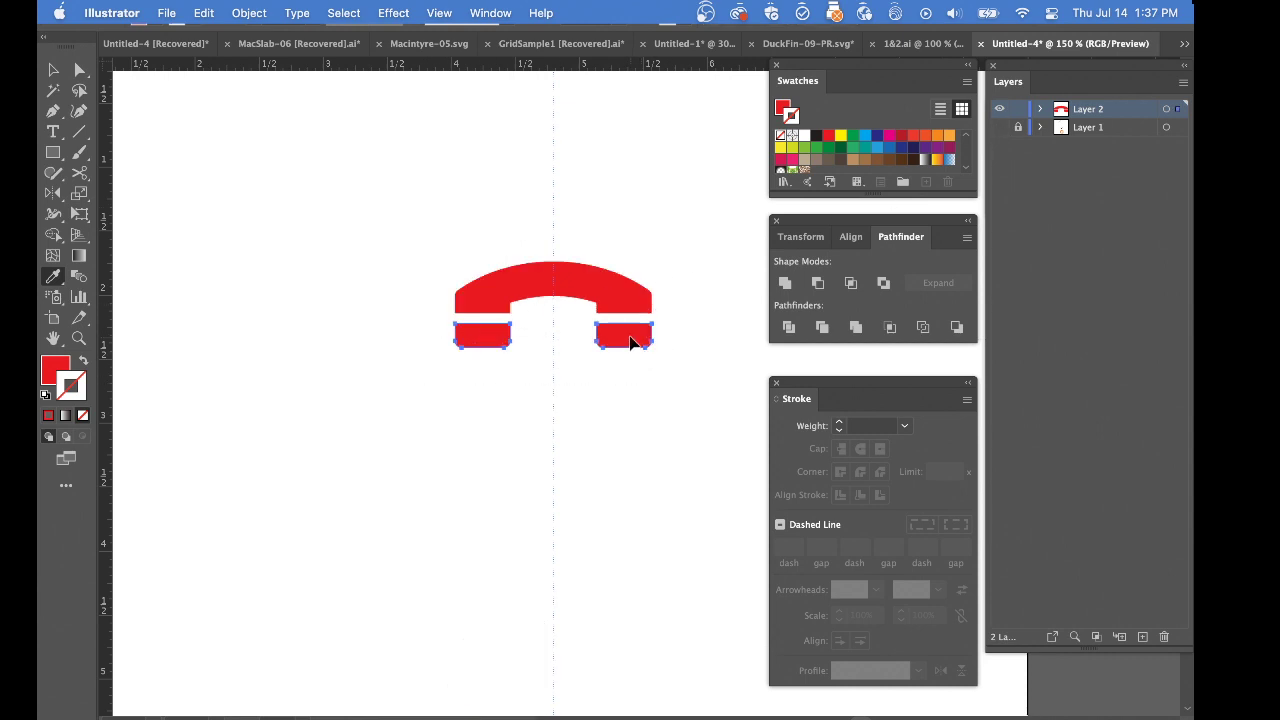
drag(630, 336, 630, 331)
super+click(637, 376)
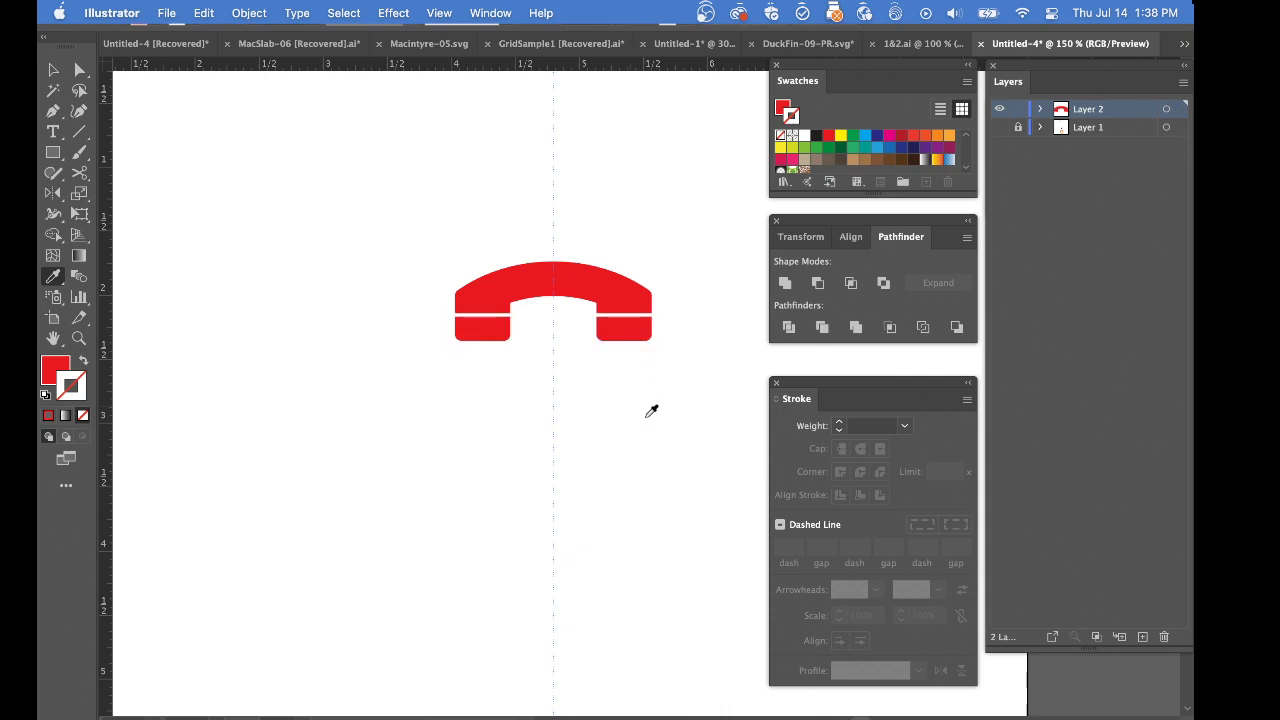
Examine the handset's gap and corners up close, and compare them with the reference icons on Layer 1 with Layer 2 temporarily hidden
super+click(523, 357)
super+click(523, 357)
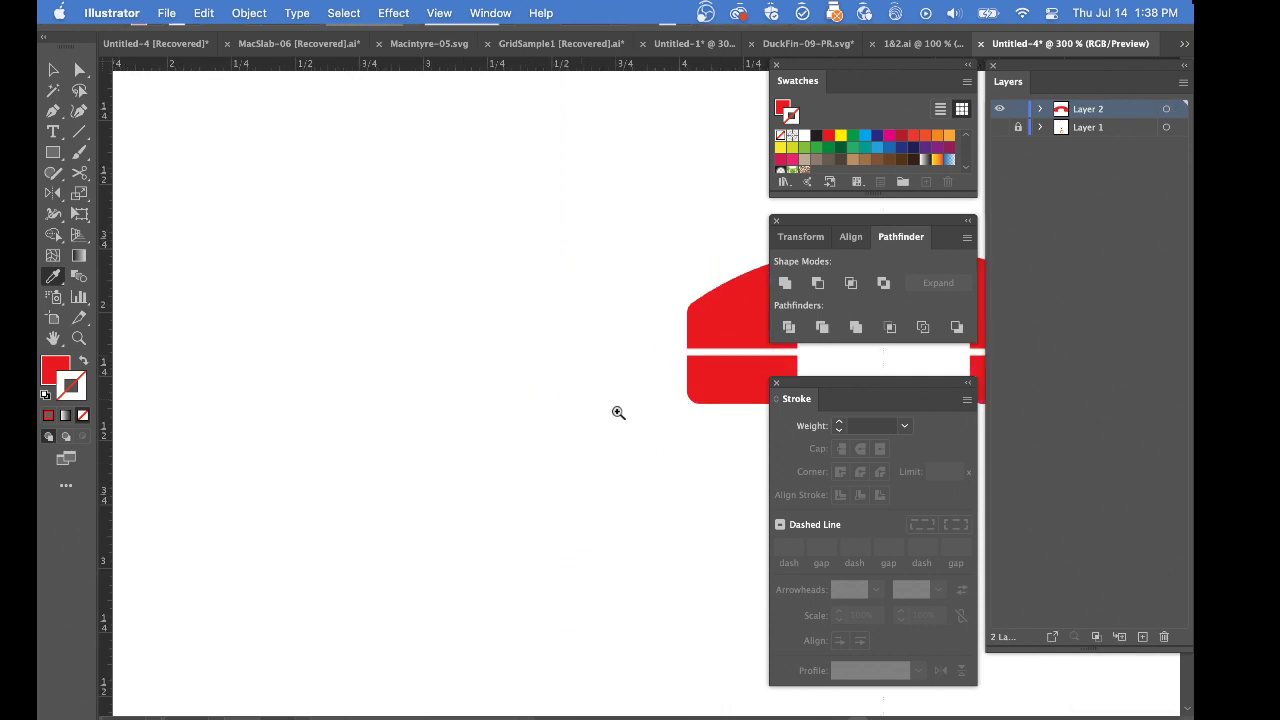
drag(634, 411, 219, 381)
super+click(352, 364)
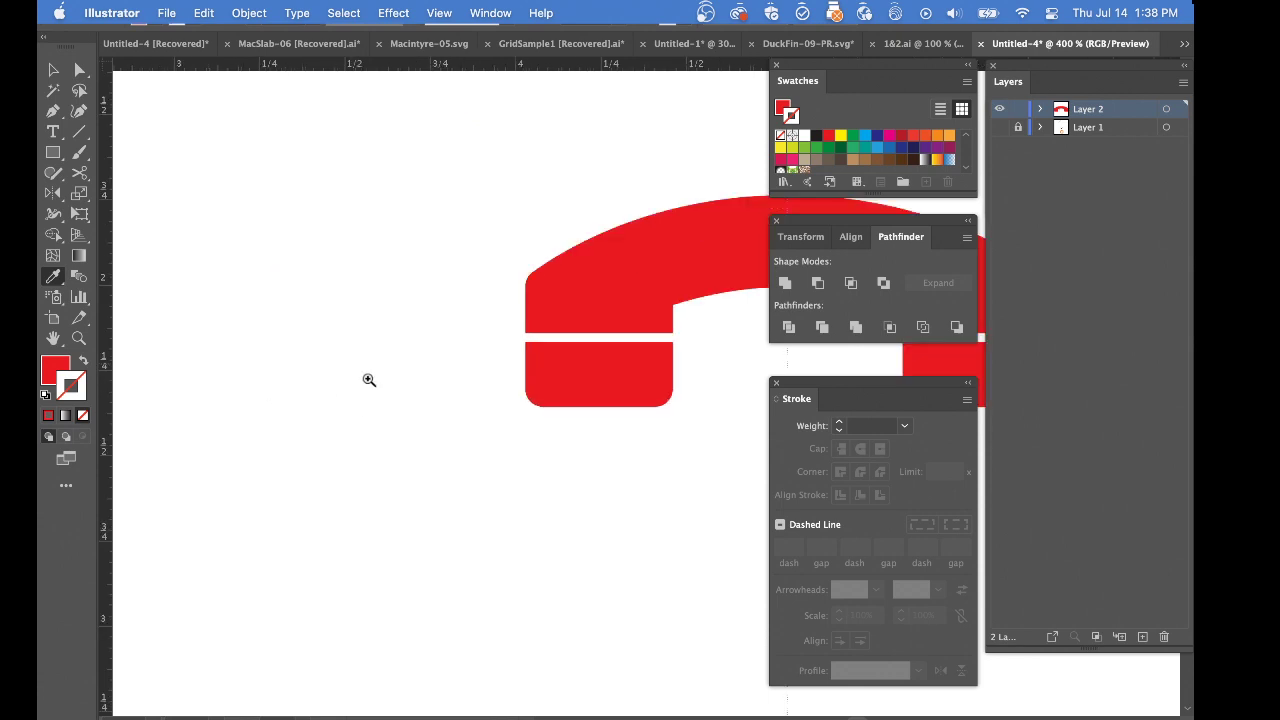
drag(434, 412, 306, 379)
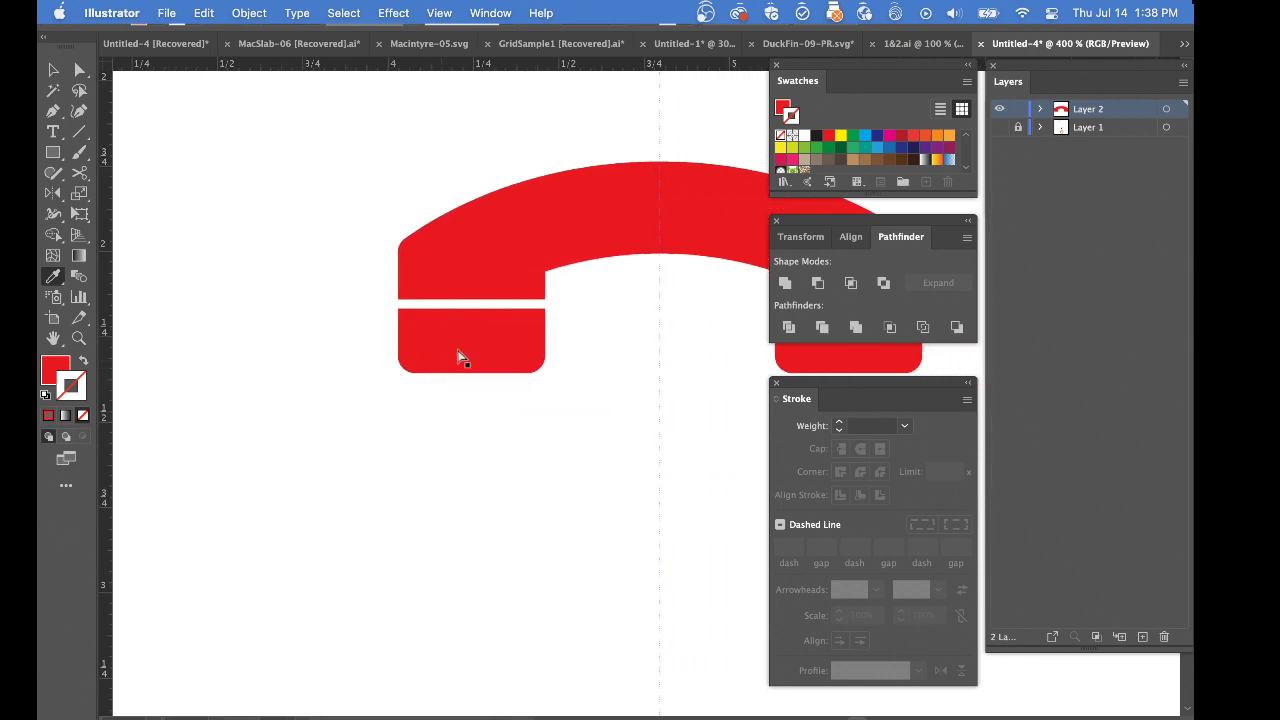
click(999, 109)
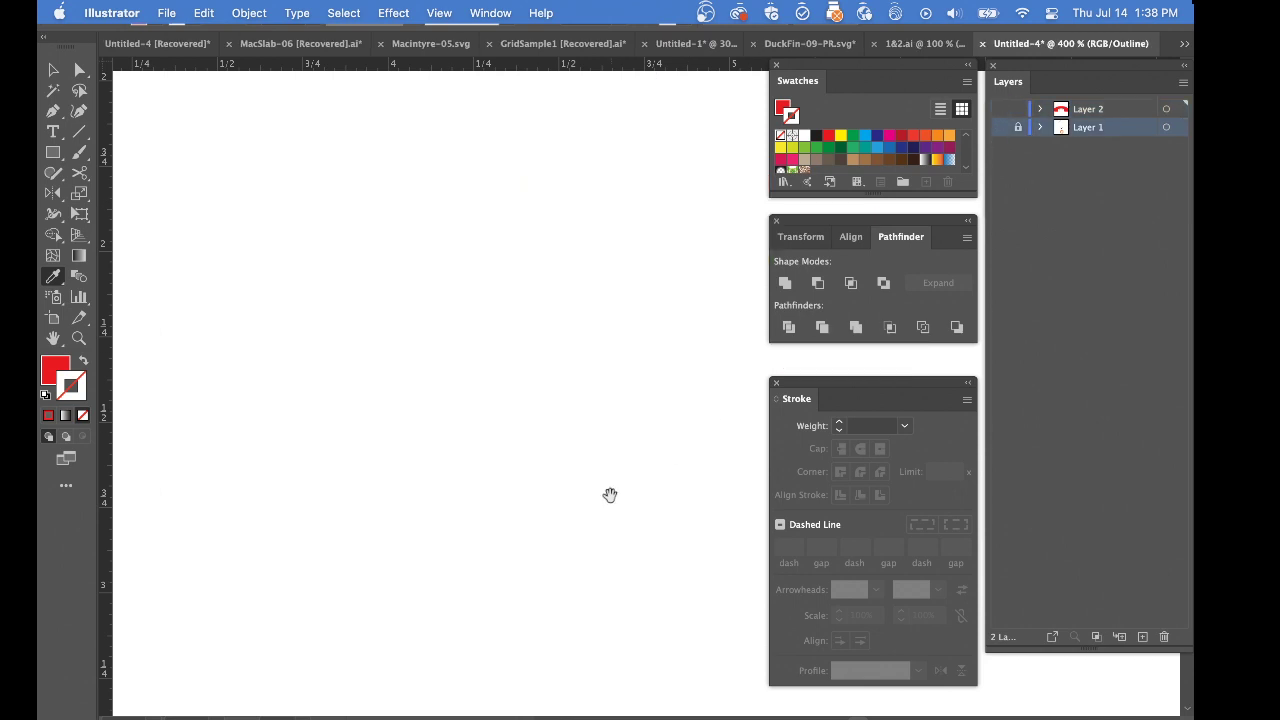
click(999, 127)
scroll(650, 400, down, 4)
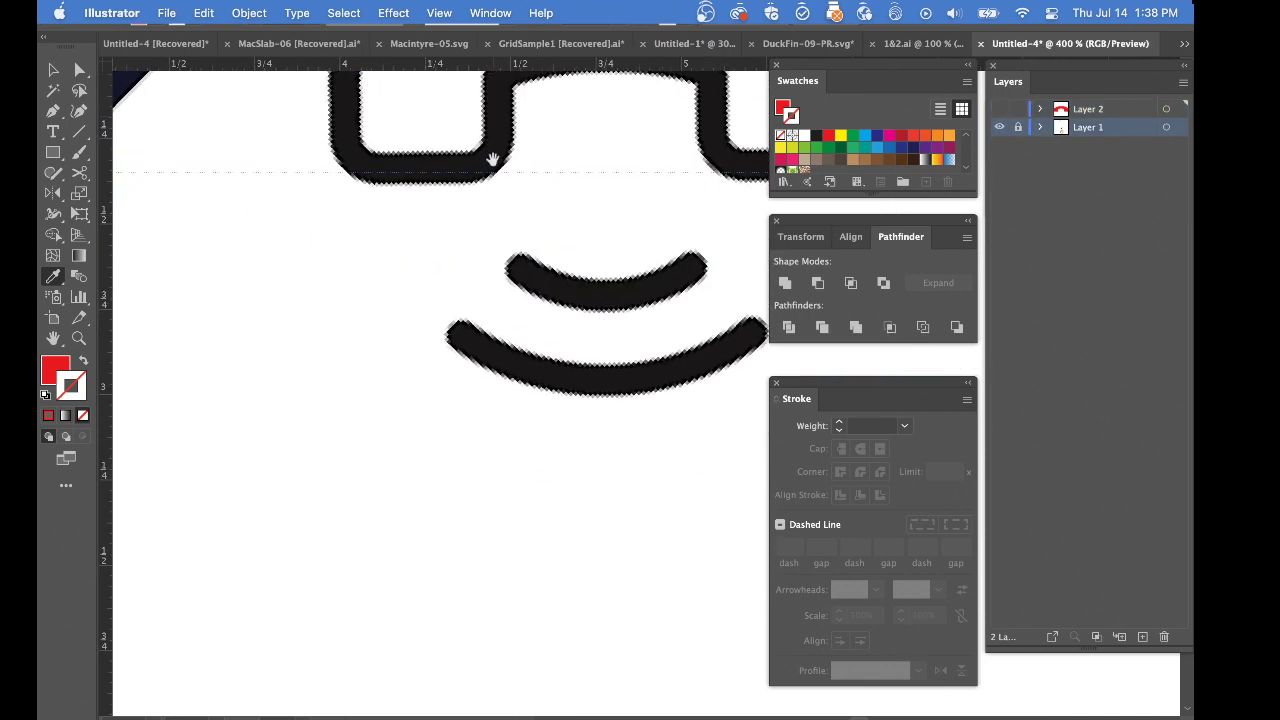
scroll(534, 336, down, 4)
scroll(534, 336, down, 5)
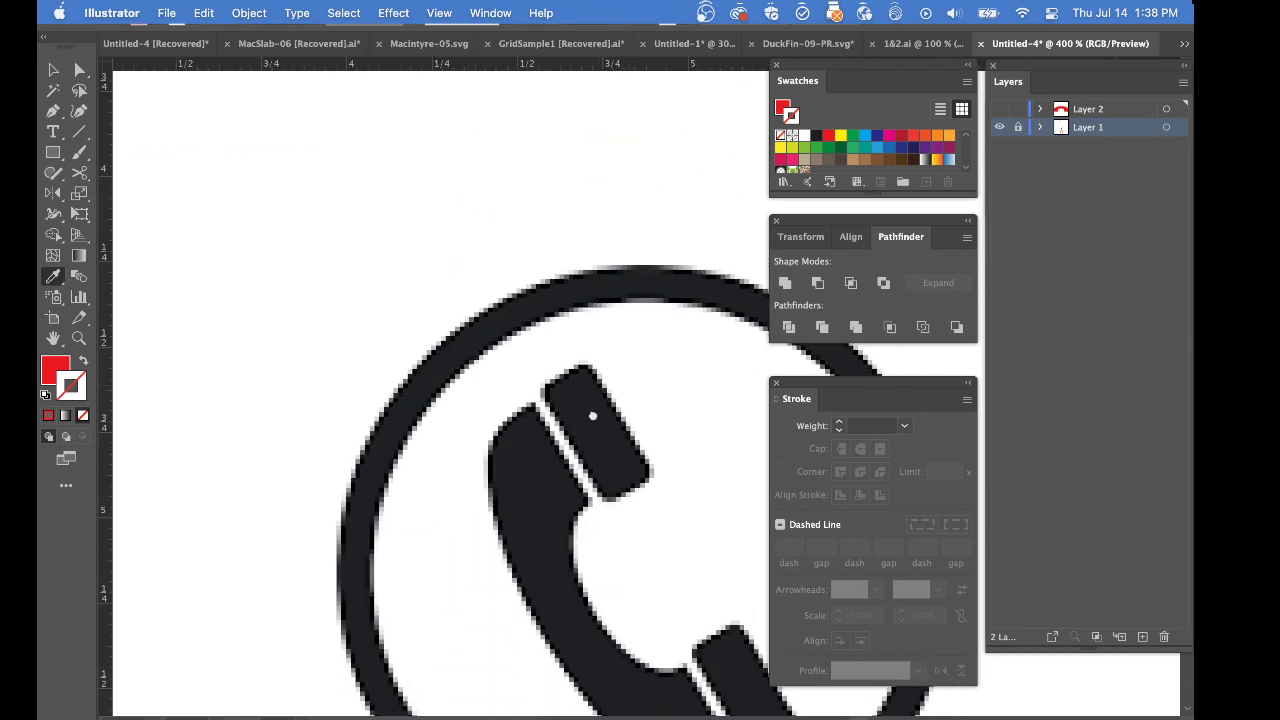
scroll(634, 456, up, 2)
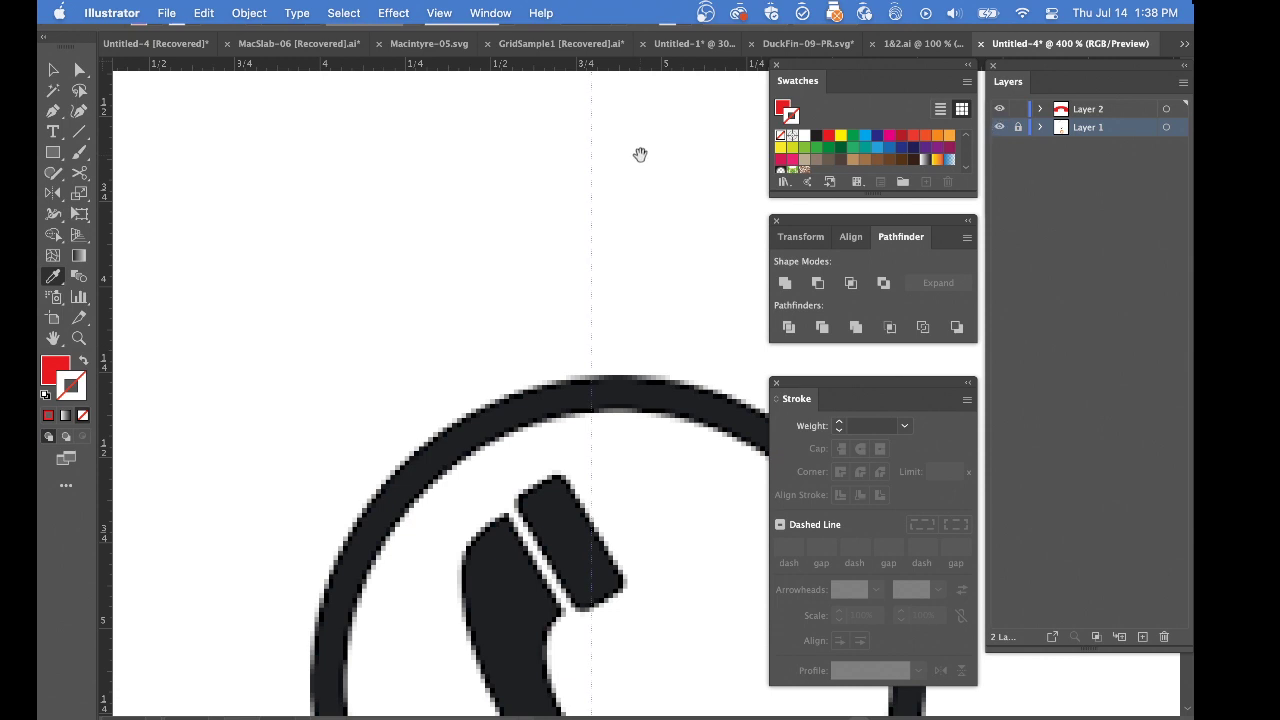
scroll(571, 417, up, 8)
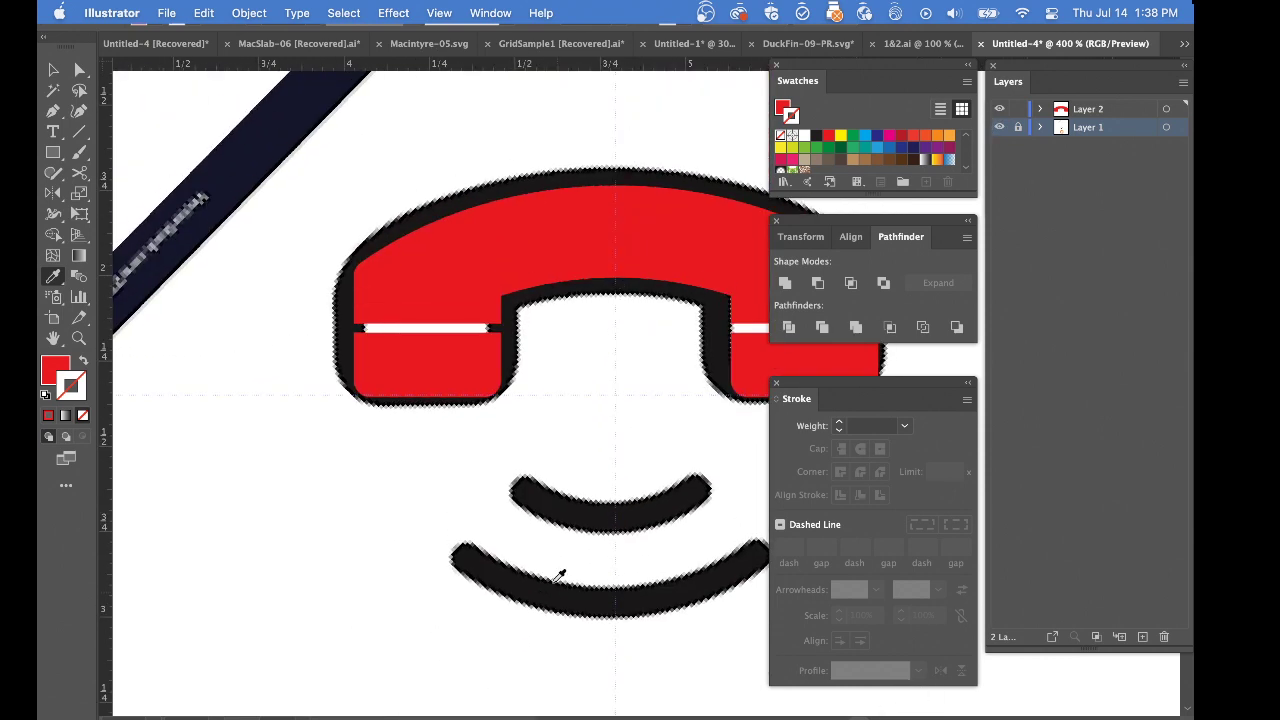
Select the outer-edge points of the handset's left end piece and preview a Move of -0.1 in horizontally and 0 in vertically
click(480, 289)
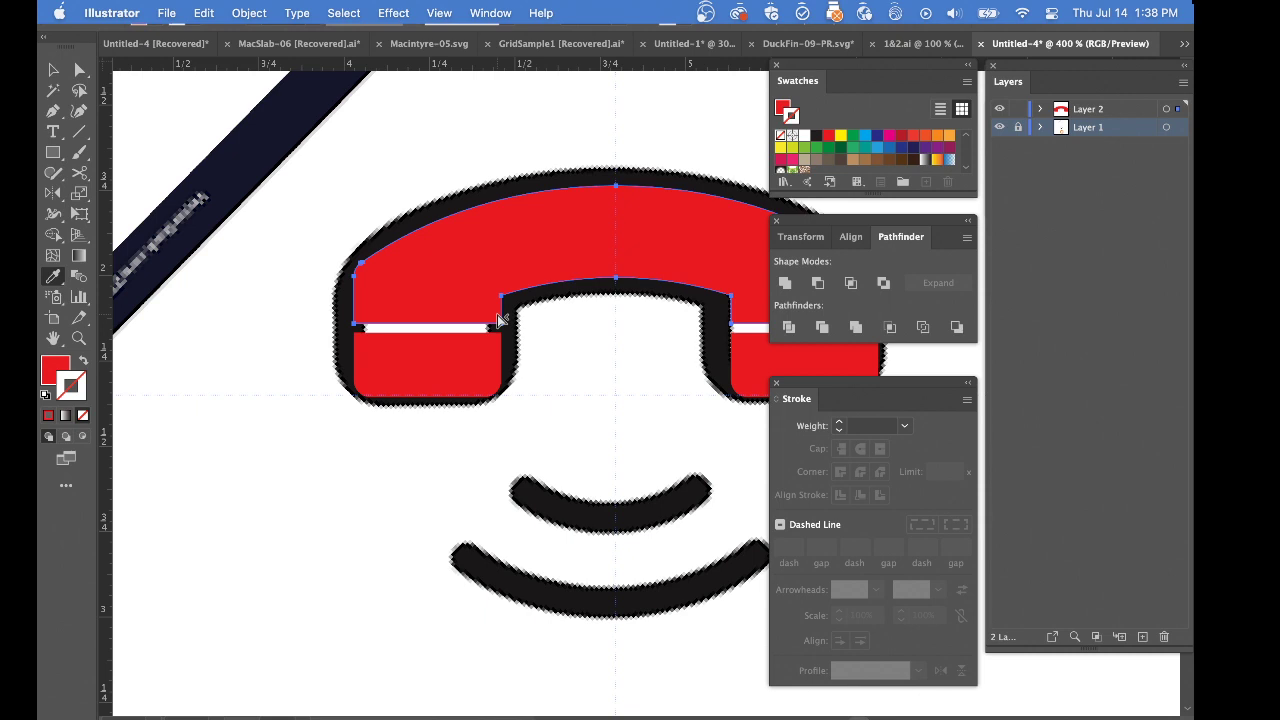
click(500, 319)
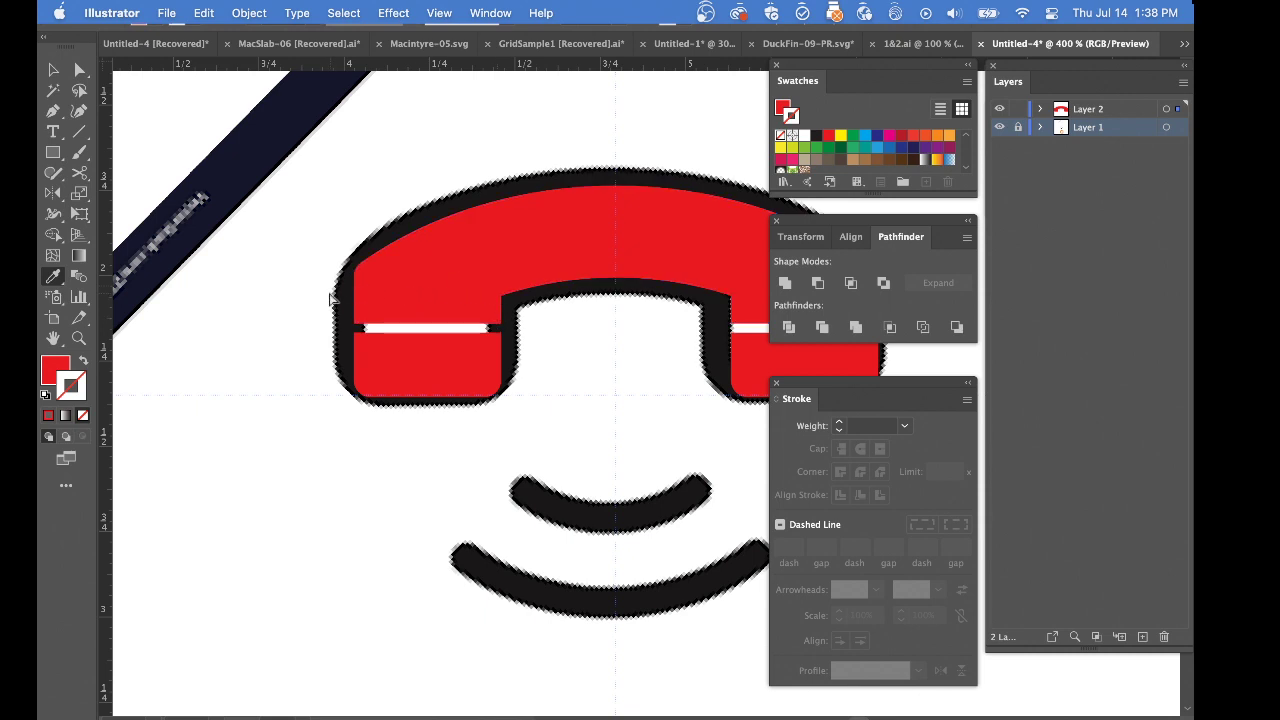
drag(355, 380, 406, 442)
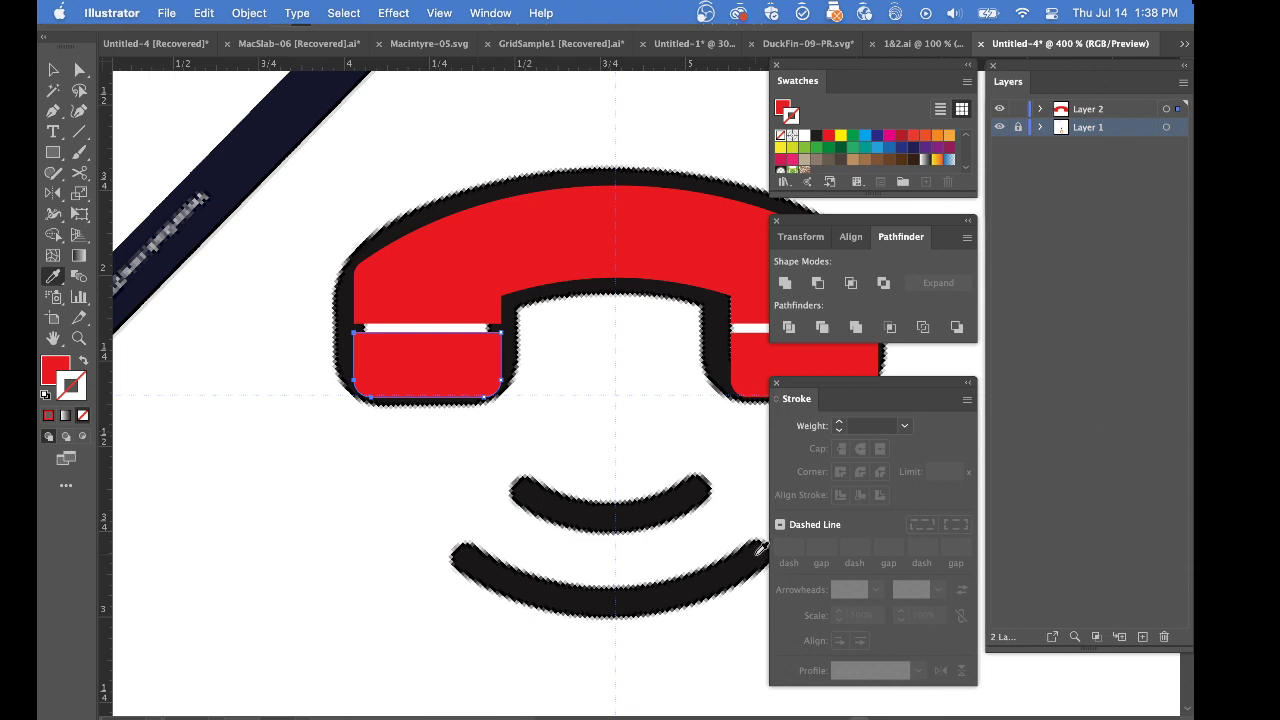
key(super+shift+m)
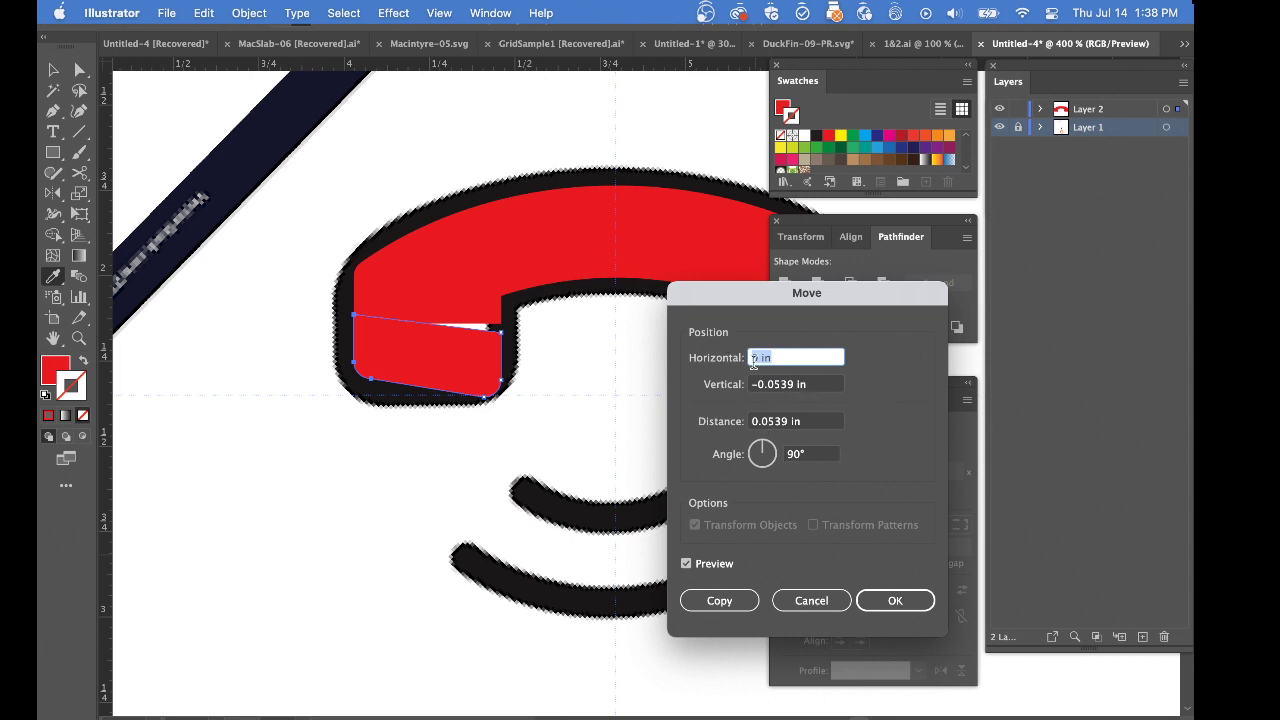
text(-0)
text(.1)
key(Tab)
text(0)
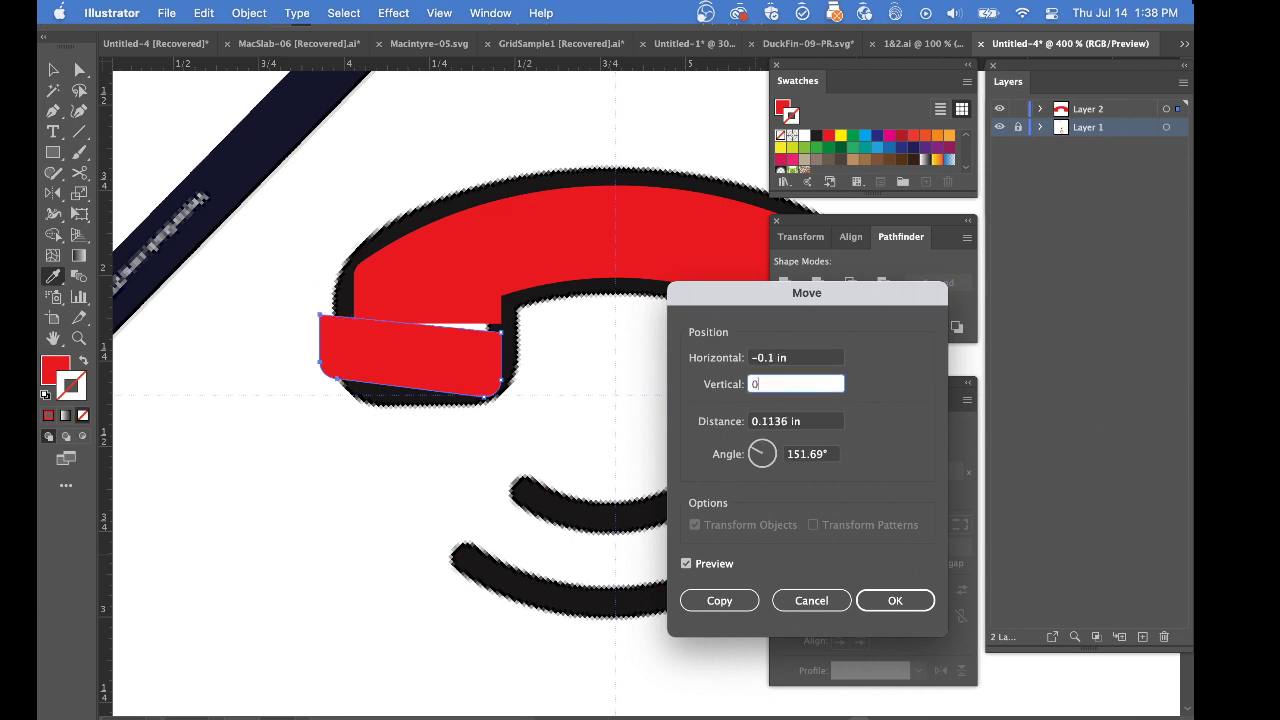
key(Tab)
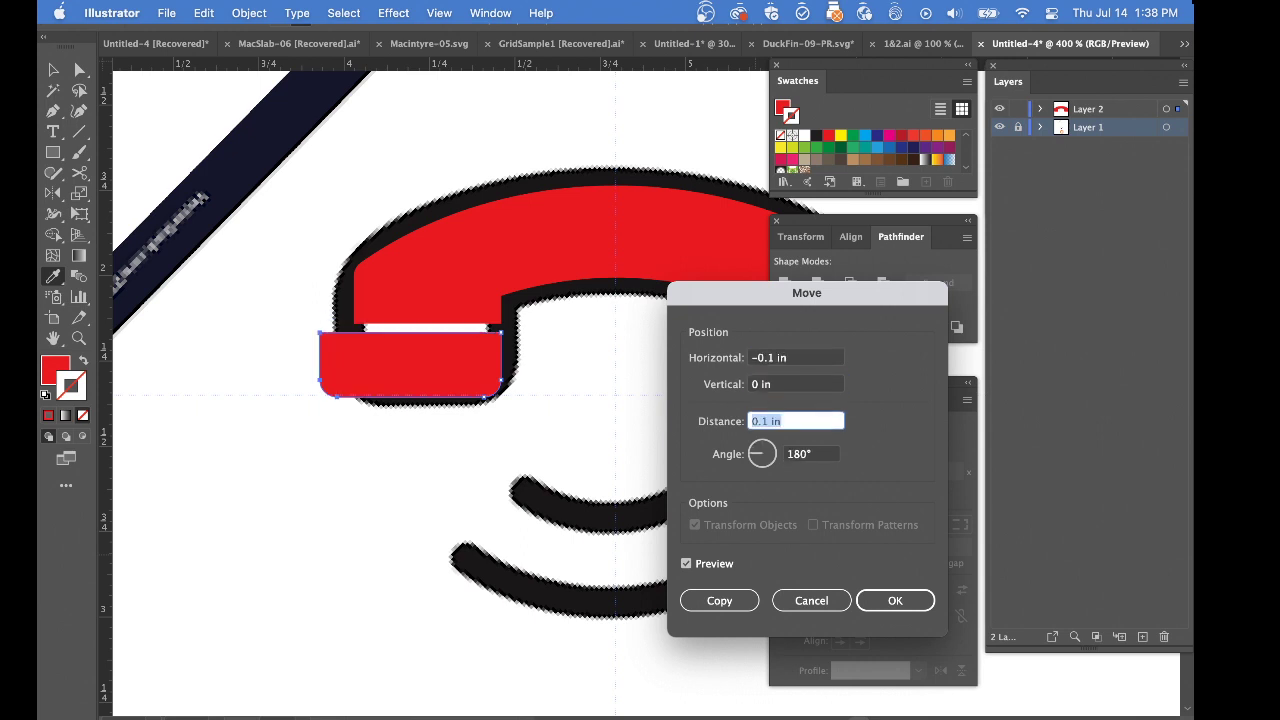
Set the horizontal move of the left end piece's outer points to -0.015 in, apply it and deselect
click(768, 358)
text(0)
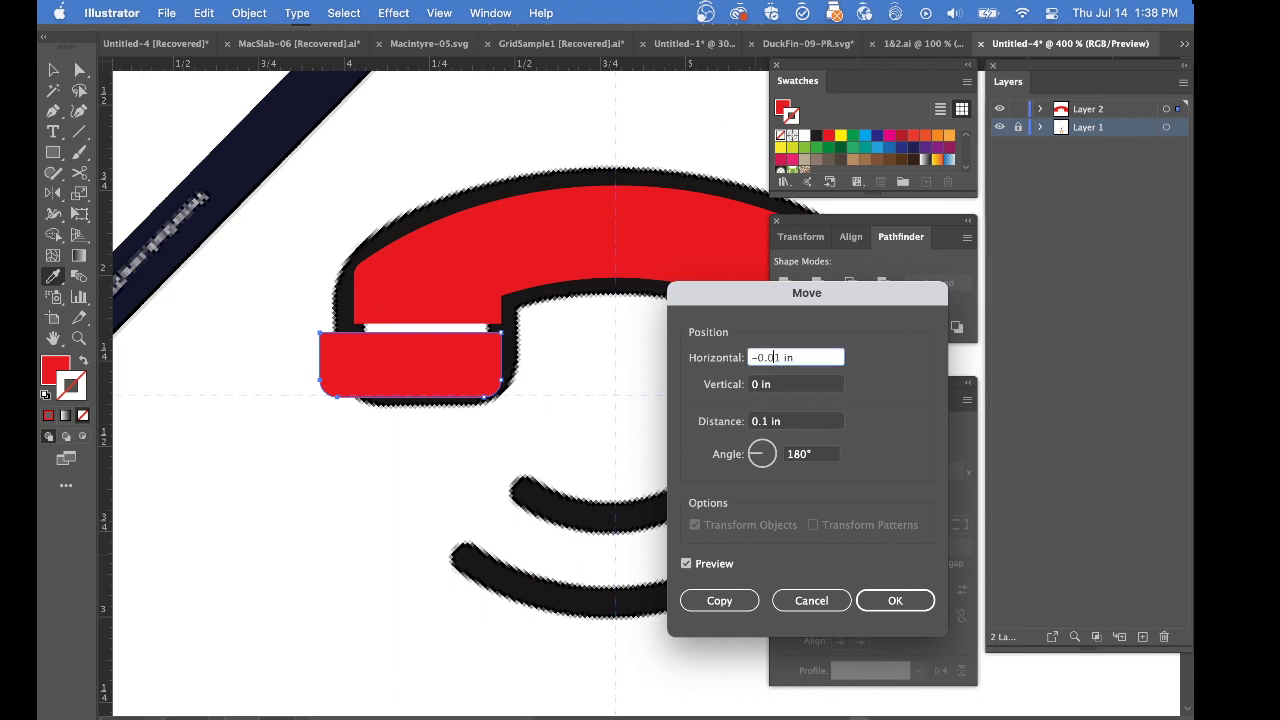
key(Tab)
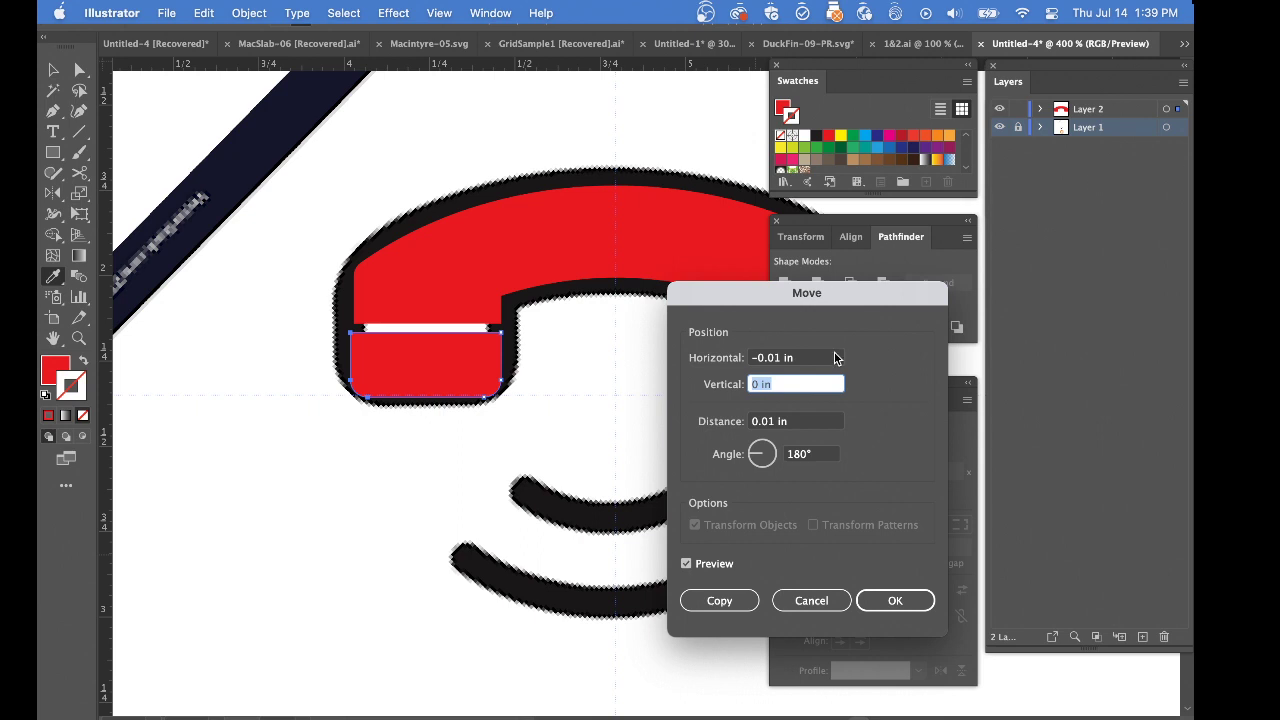
click(782, 359)
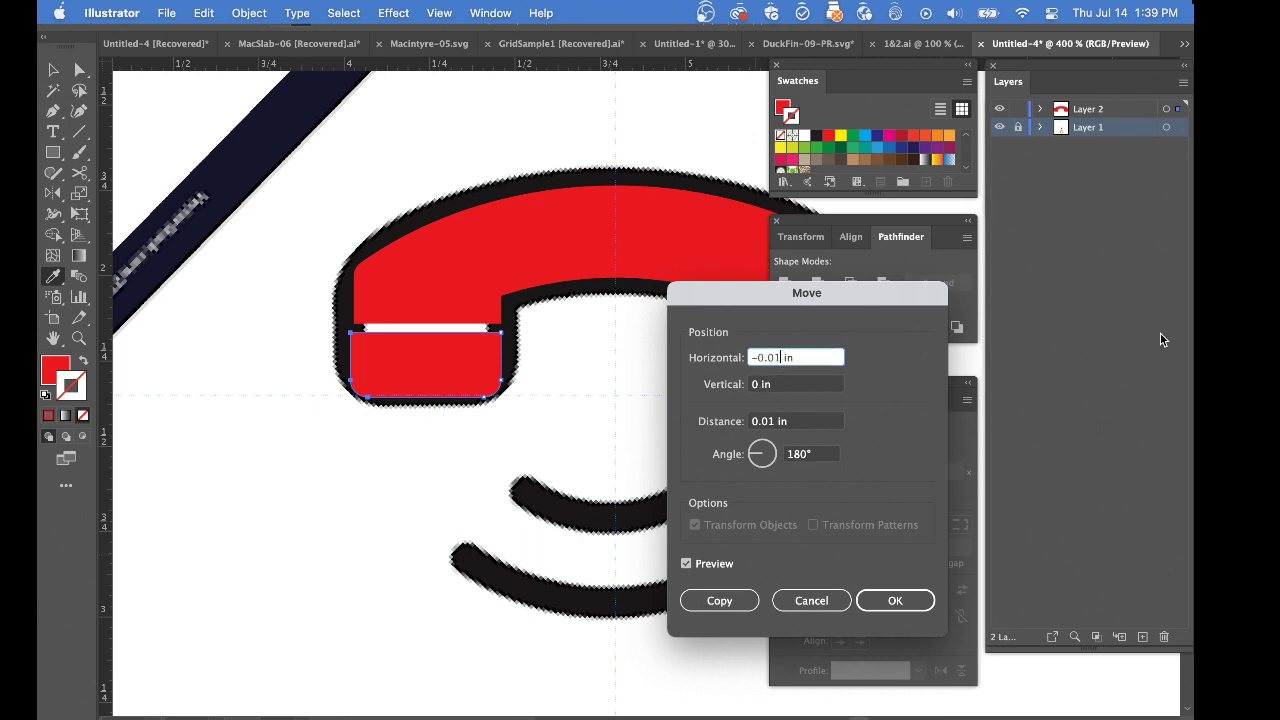
key(Tab)
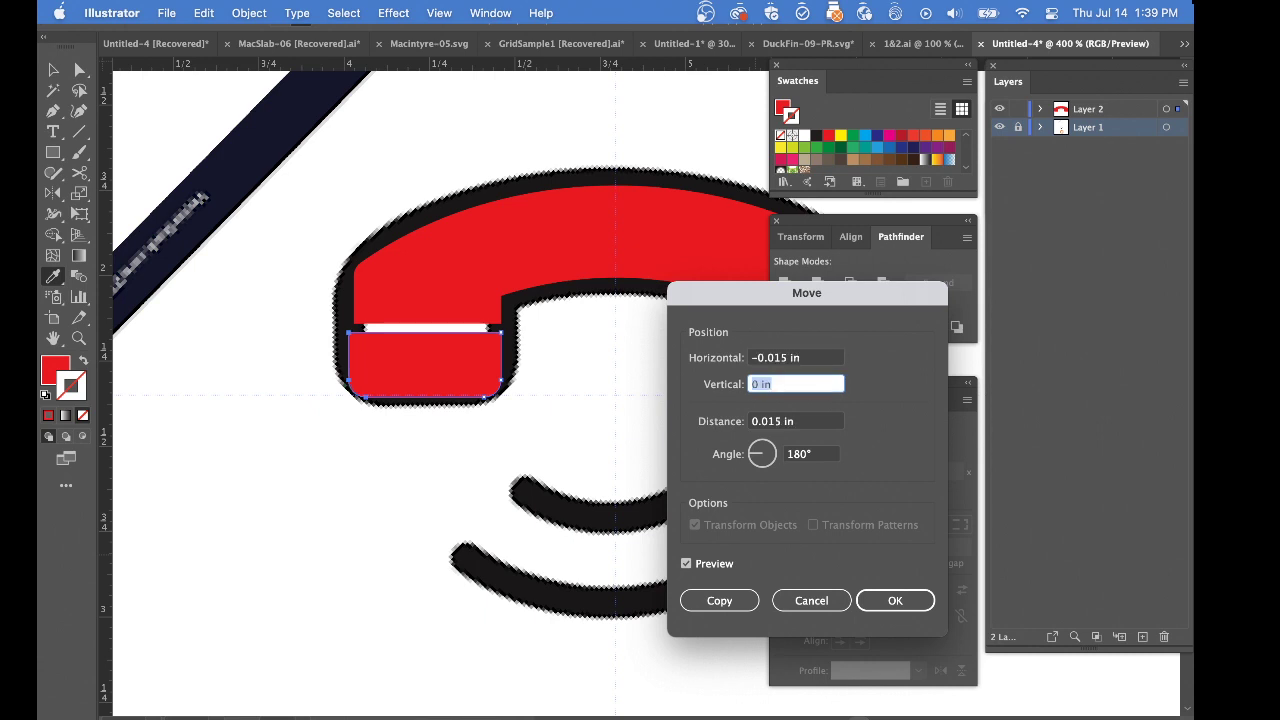
click(868, 606)
click(684, 458)
scroll(600, 457, right, 5)
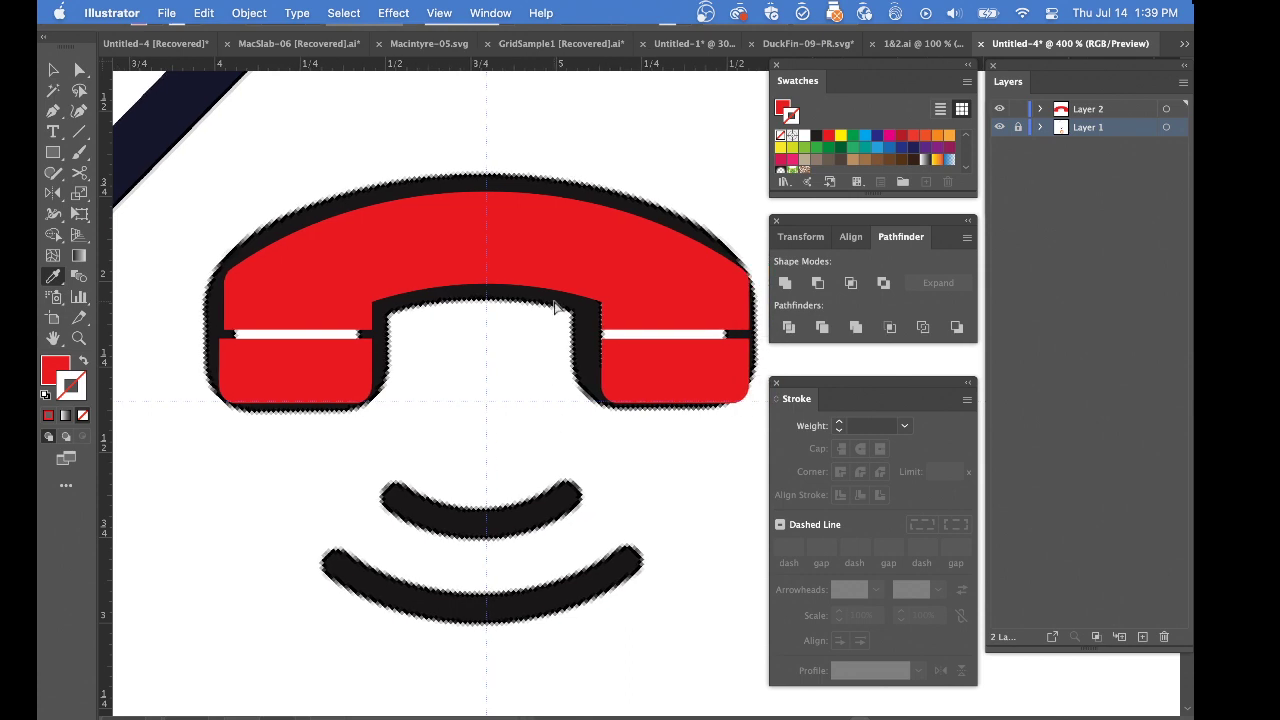
drag(553, 301, 645, 436)
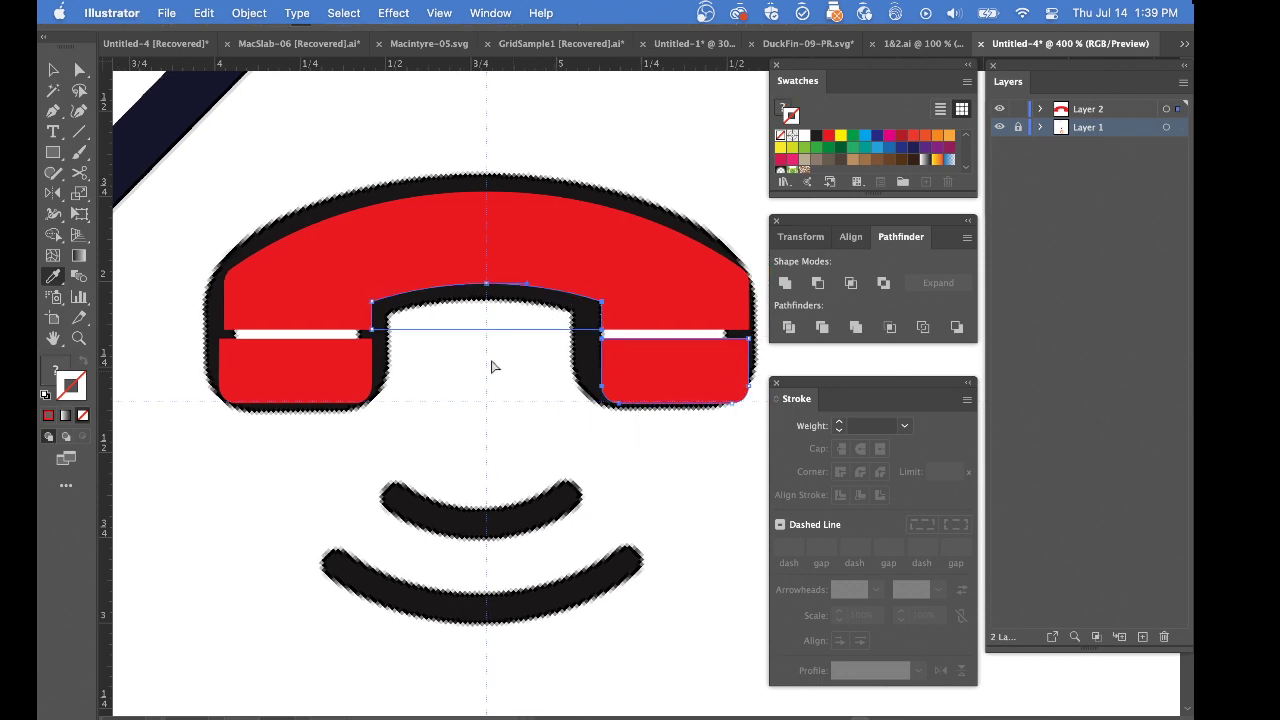
click(492, 367)
click(471, 323)
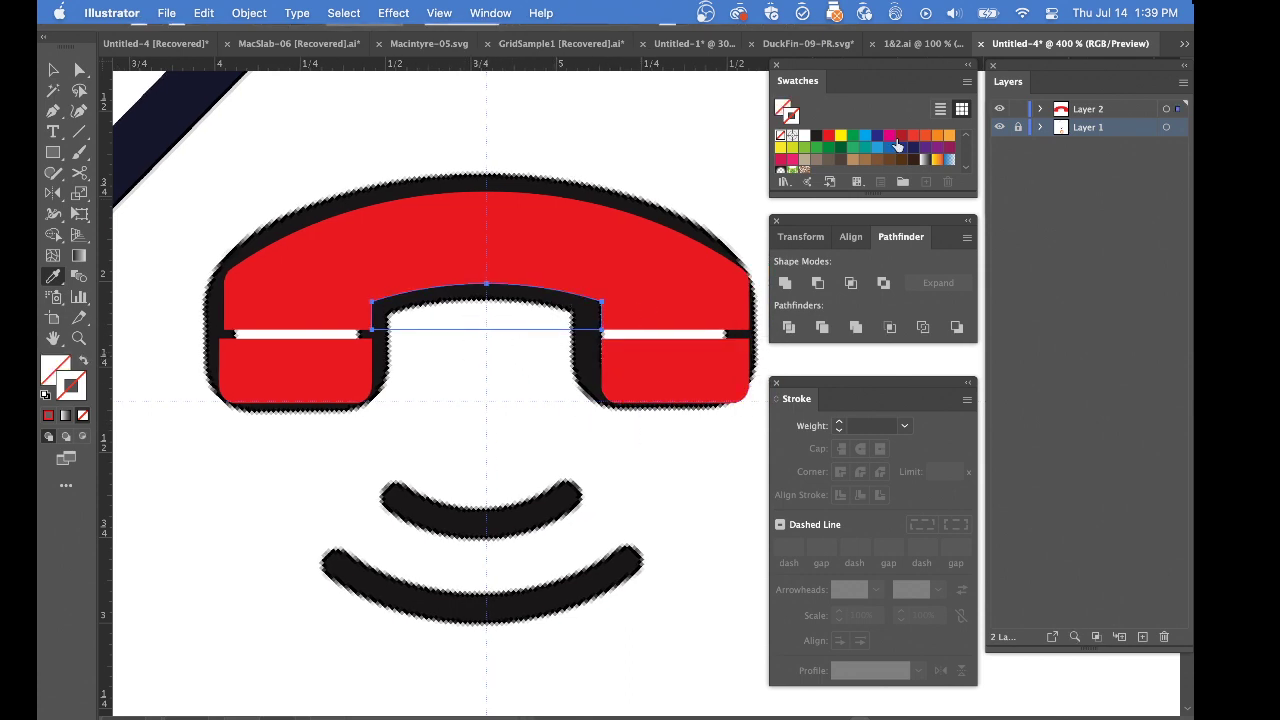
key(super+shift+a)
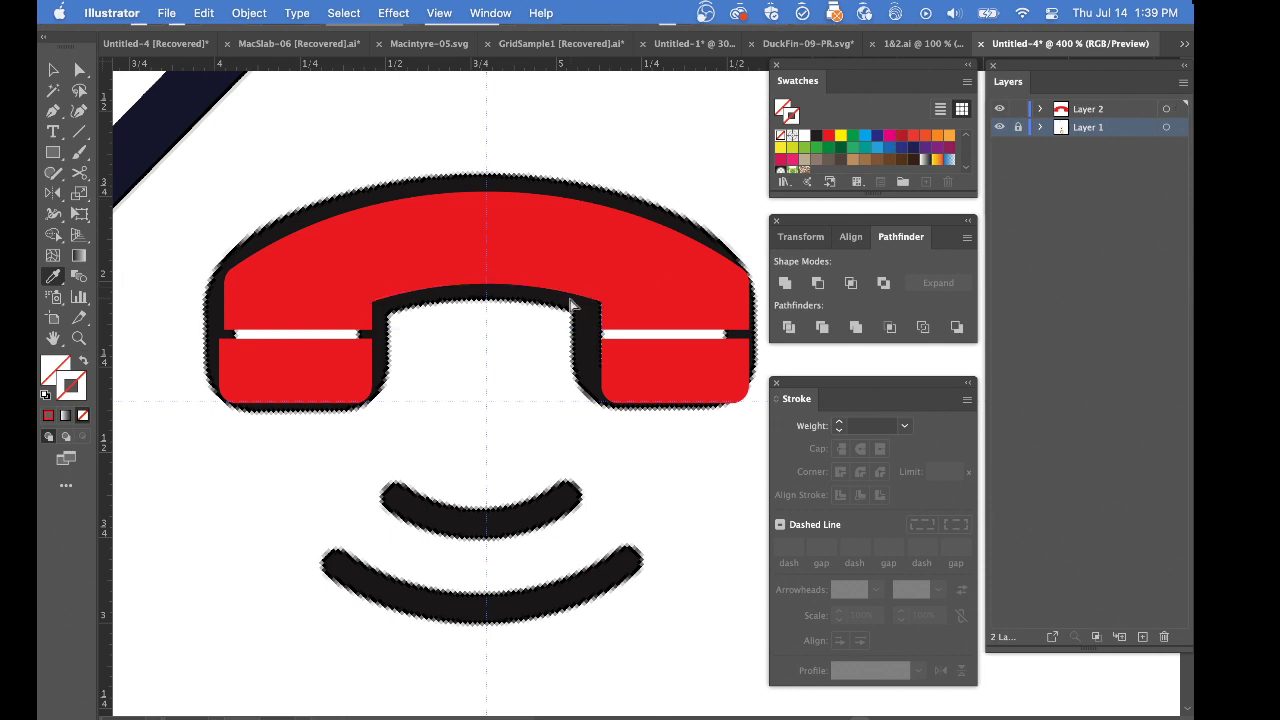
Move the inner-edge points of the right end piece -0.015 in horizontally and deselect them
drag(609, 400, 654, 438)
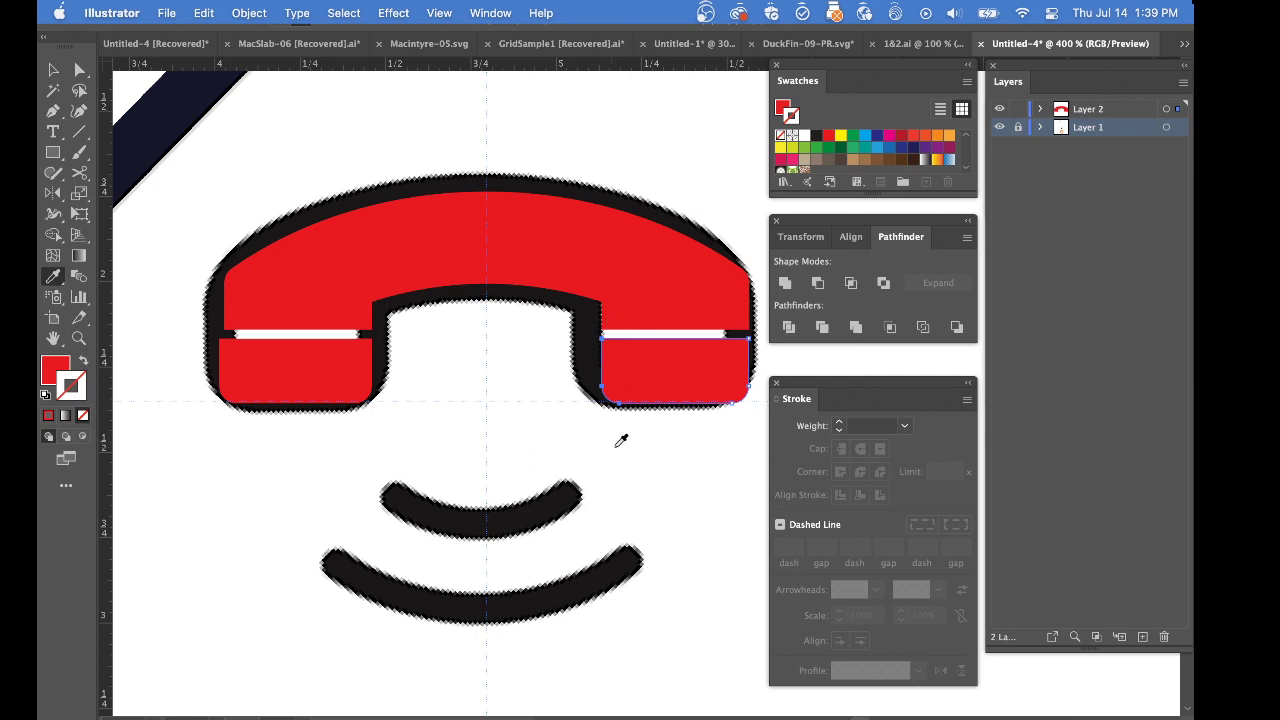
key(Return)
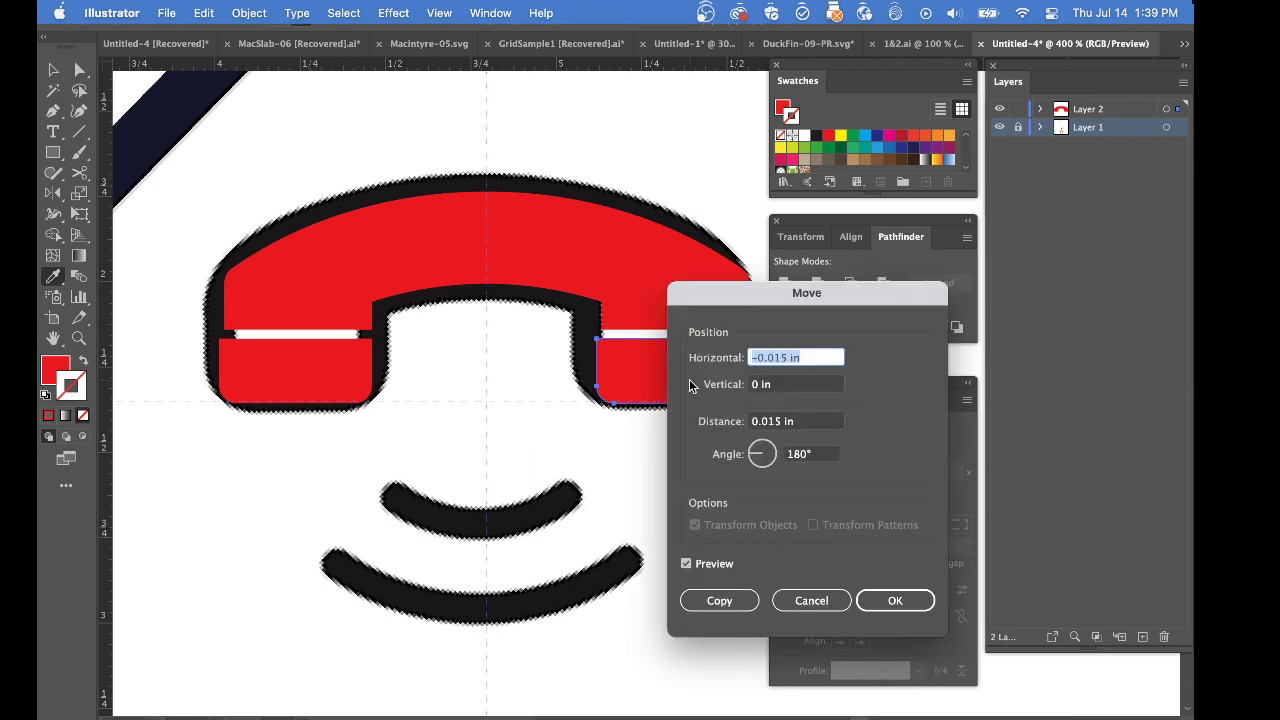
click(877, 604)
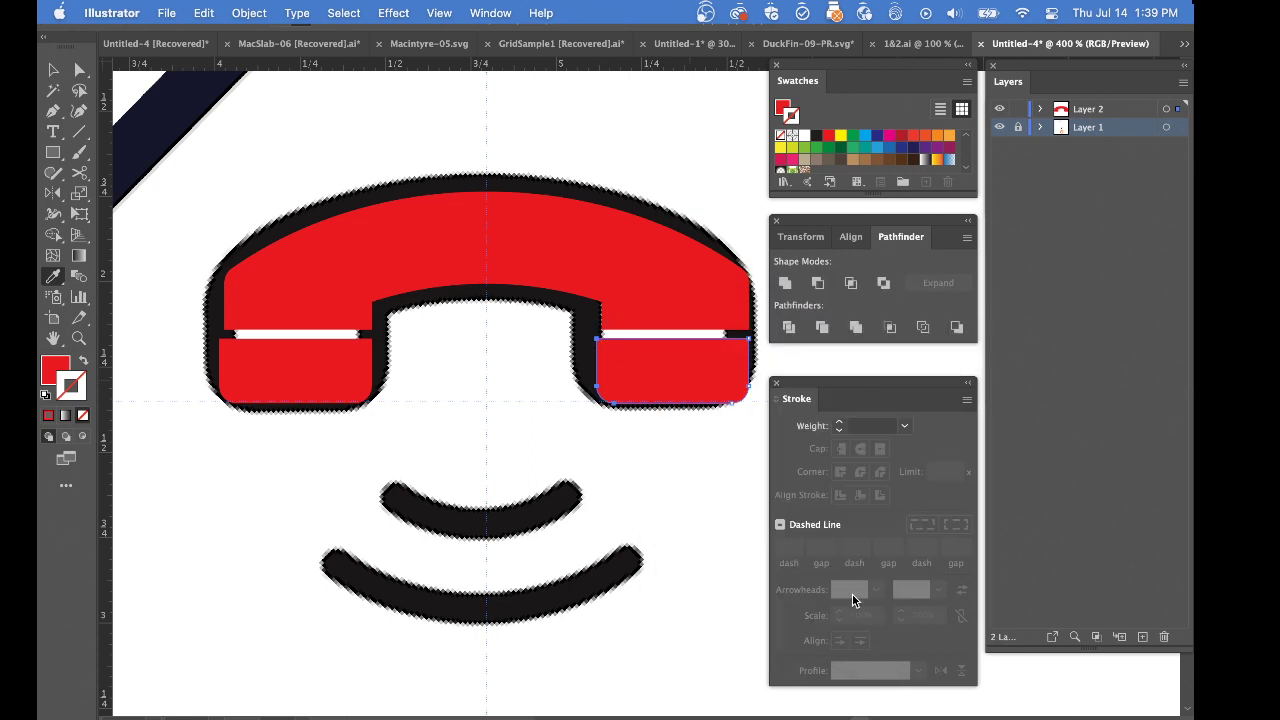
click(440, 438)
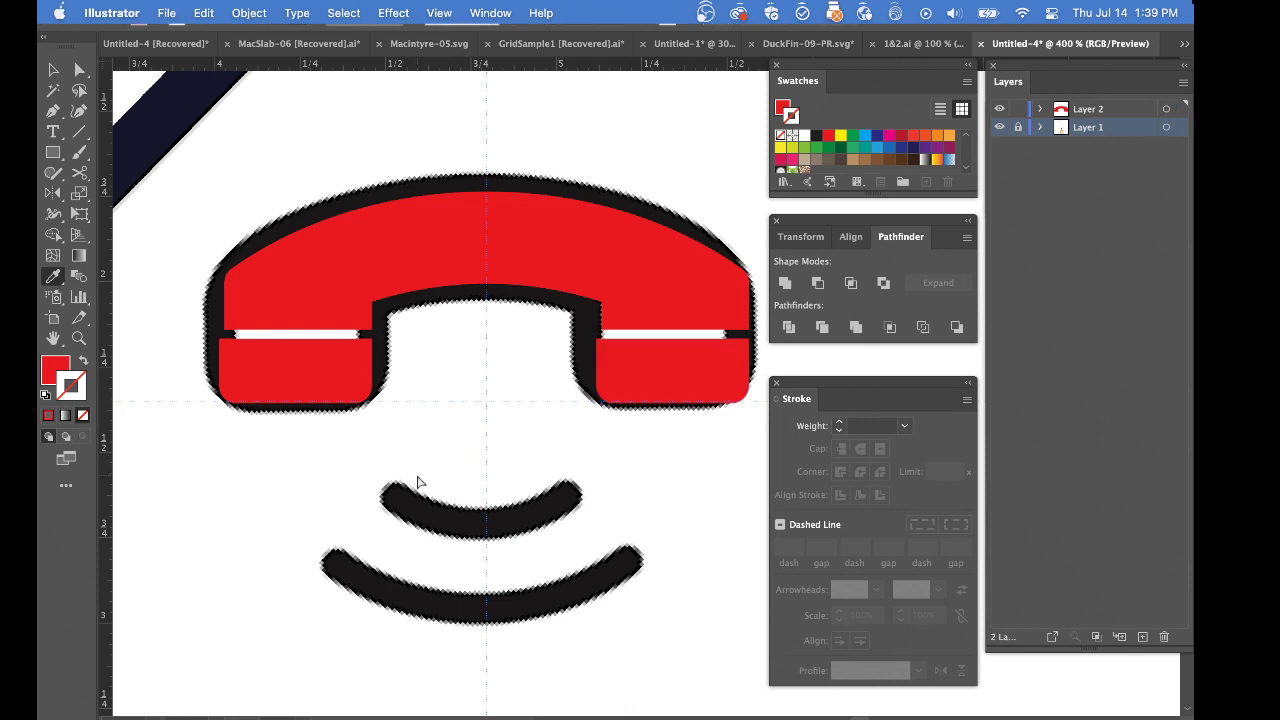
Select the right-edge points of both handset end pieces and move them 0.015 in horizontally
drag(416, 472, 325, 296)
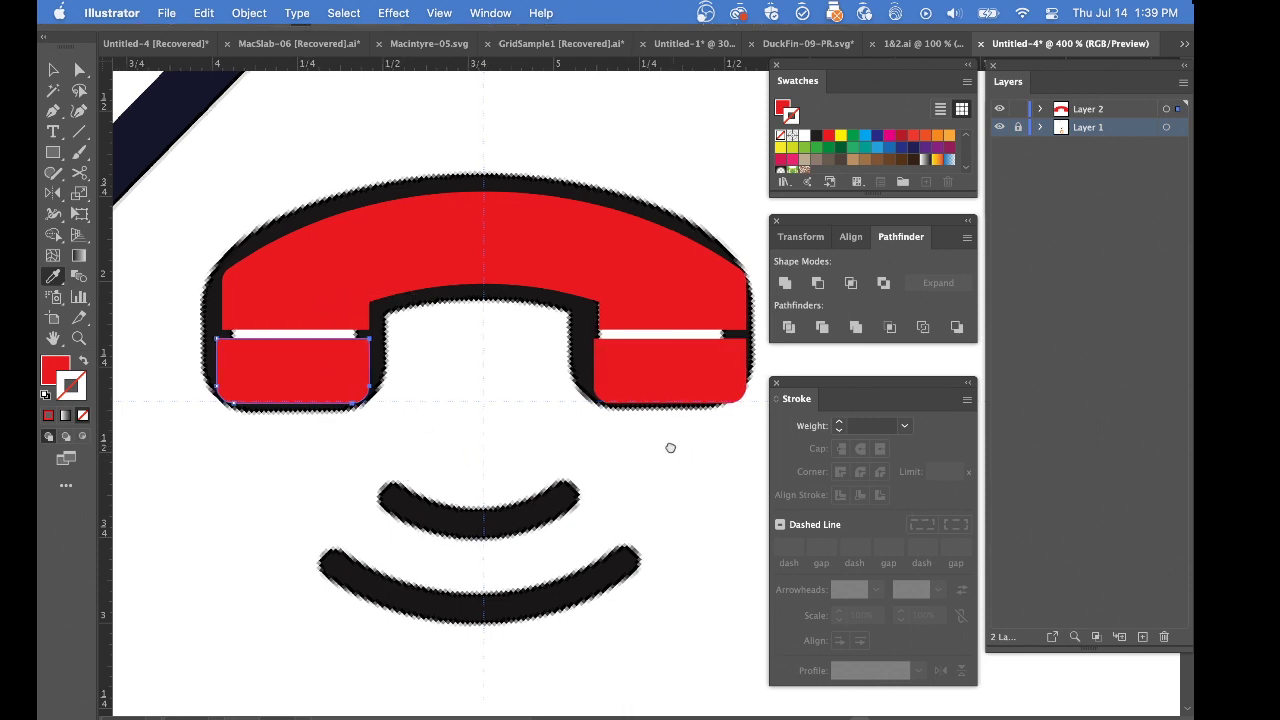
scroll(669, 449, right, 3)
scroll(669, 449, down, 1)
drag(695, 428, 603, 286)
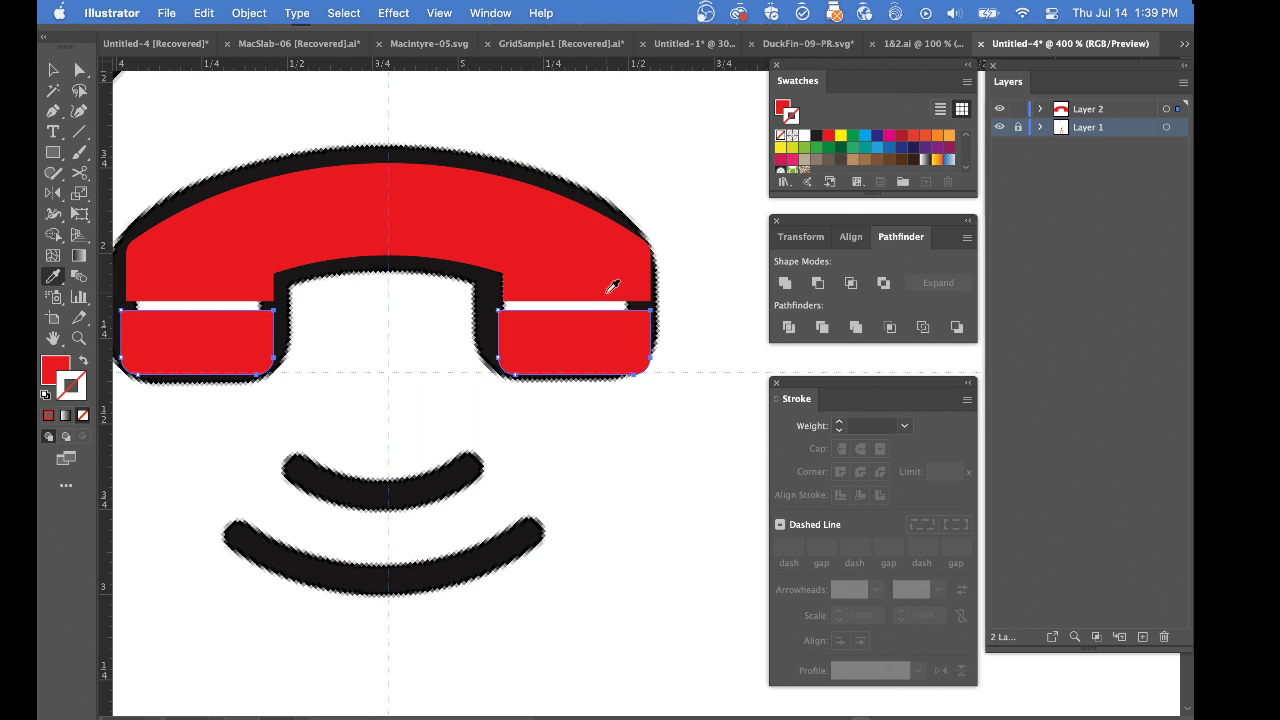
key(super+shift+m)
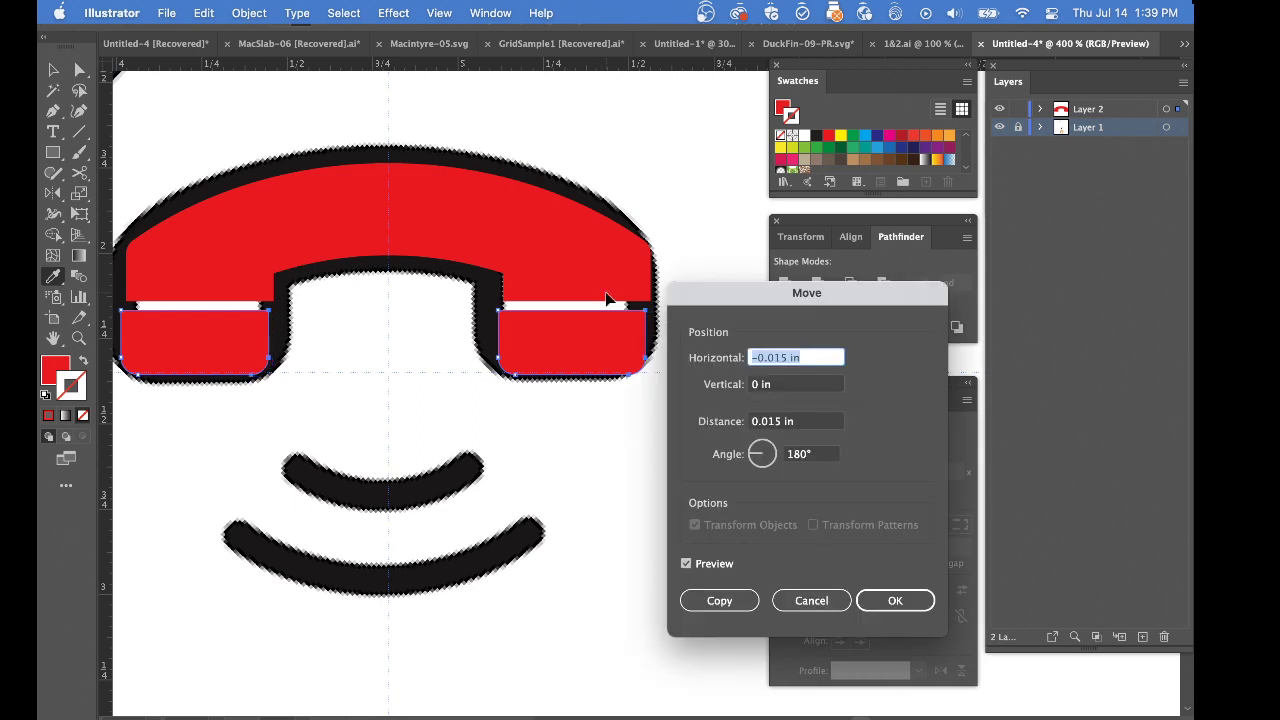
click(756, 357)
key(BackSpace)
key(Return)
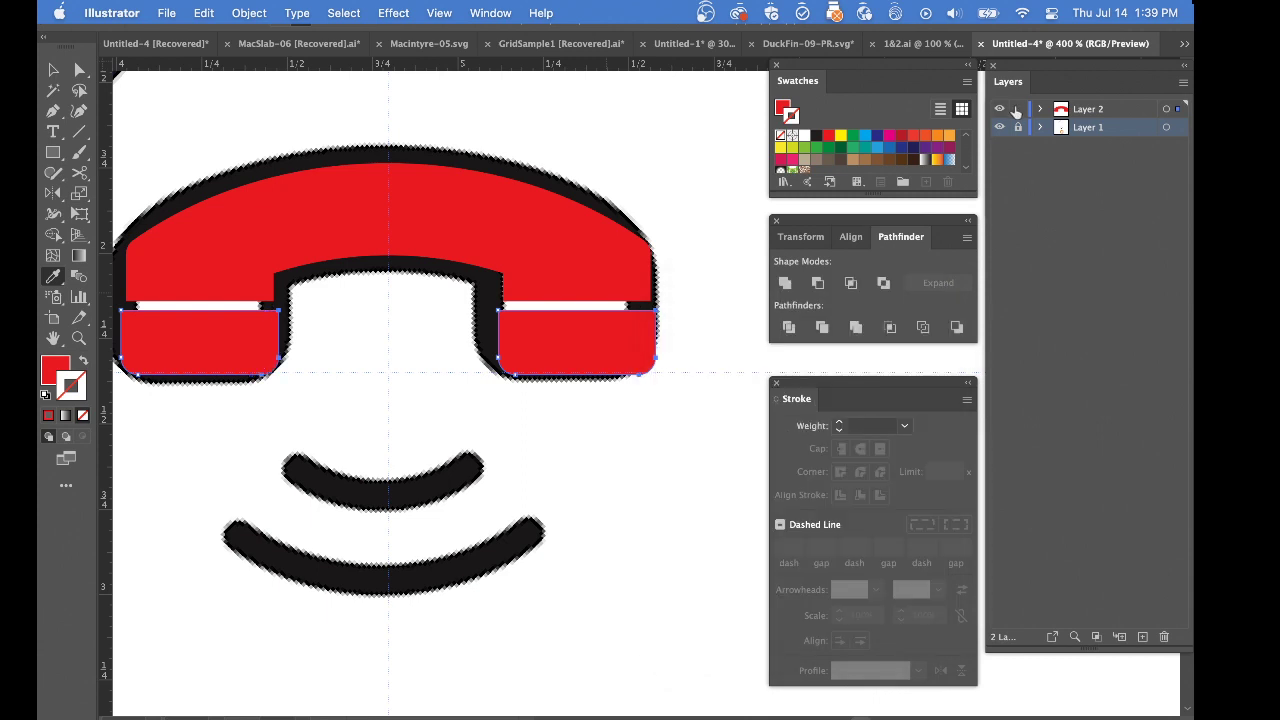
Examine the handset on its own with Layer 1 temporarily hidden, and compare it with the reference icons
click(999, 127)
super+click(660, 480)
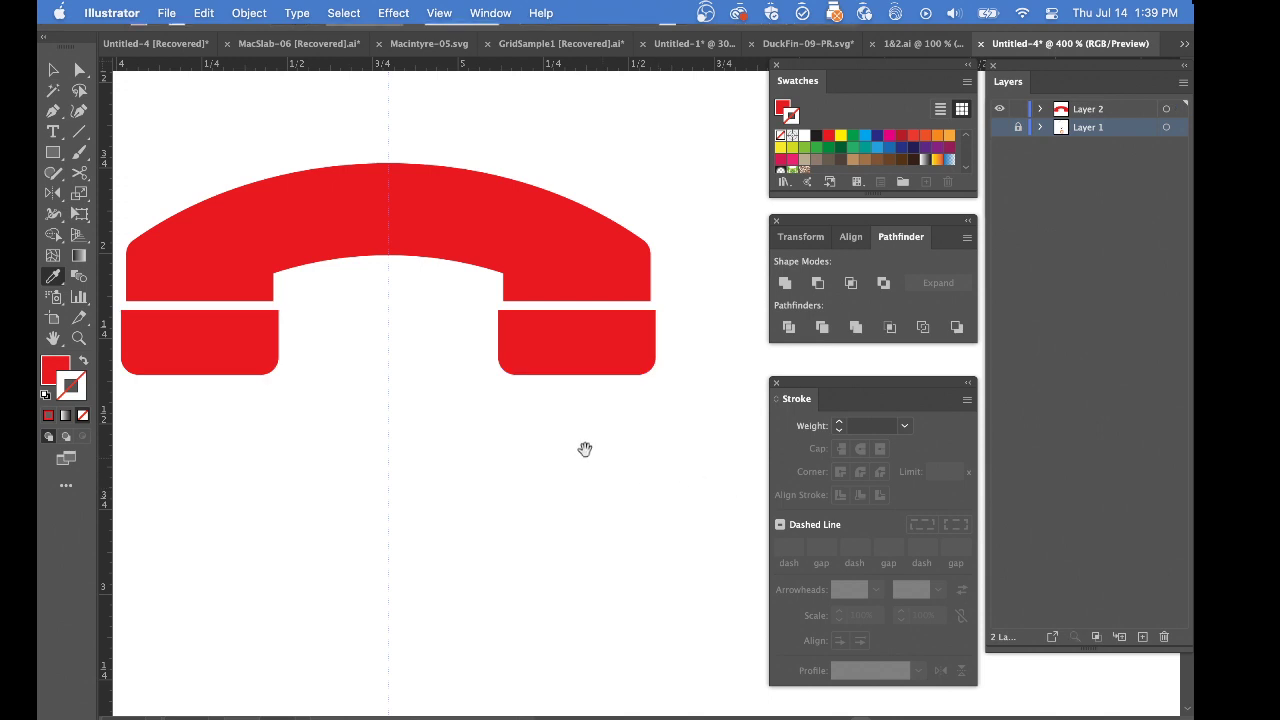
drag(552, 431, 429, 345)
alt+super+click(588, 408)
alt+super+click(516, 393)
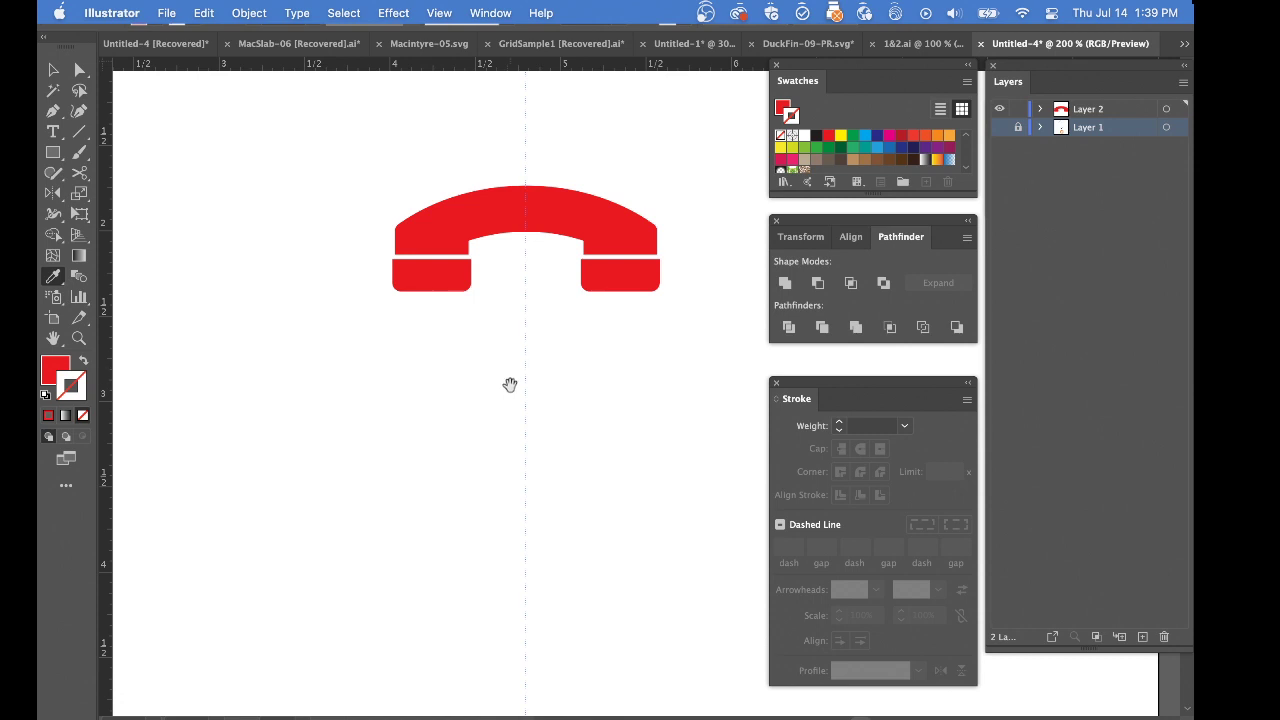
click(1000, 127)
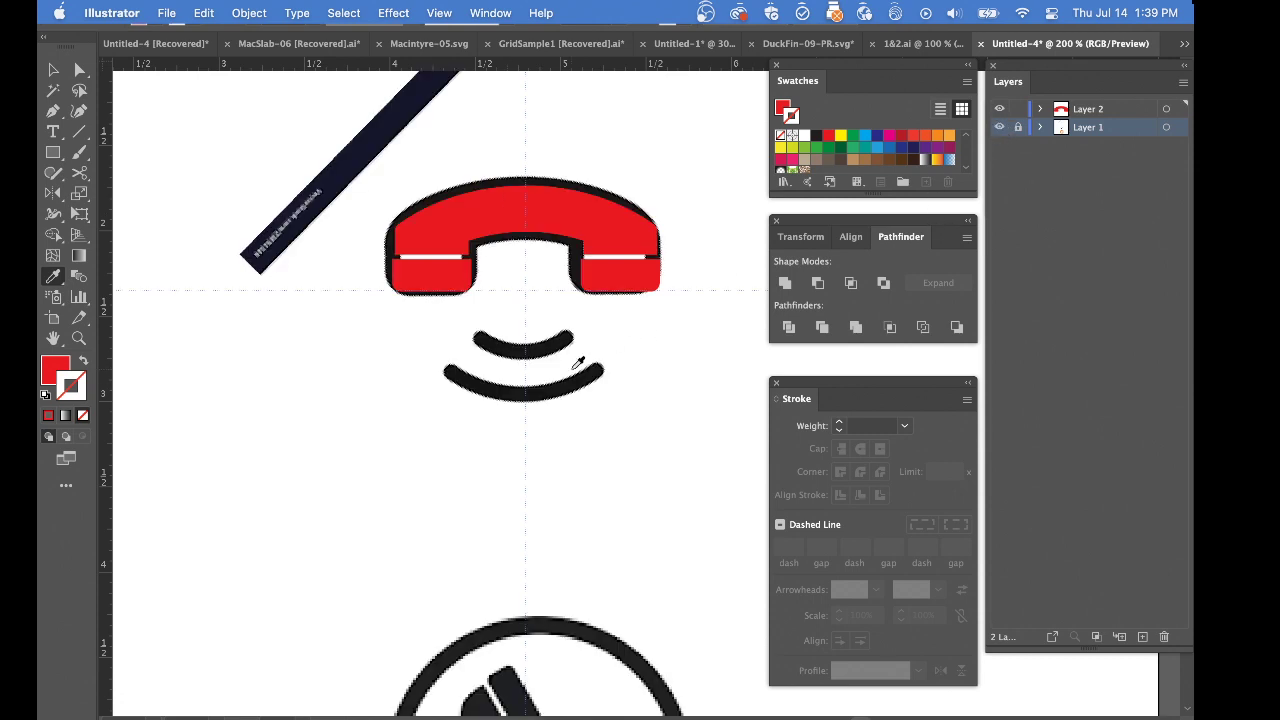
alt+super+click(572, 368)
drag(571, 368, 429, 303)
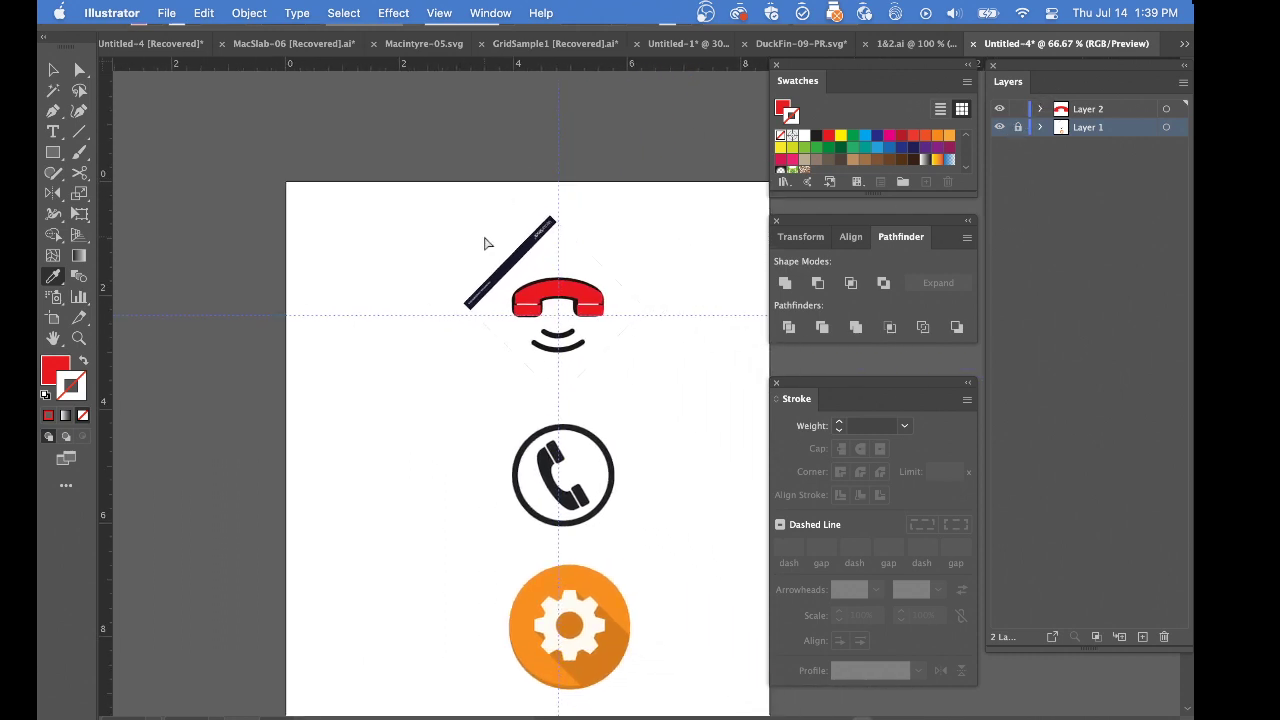
Place a copy of the handset over the circled phone icon and rotate it to match the tilted receiver
key(super+a)
super+click(687, 265)
drag(502, 250, 605, 506)
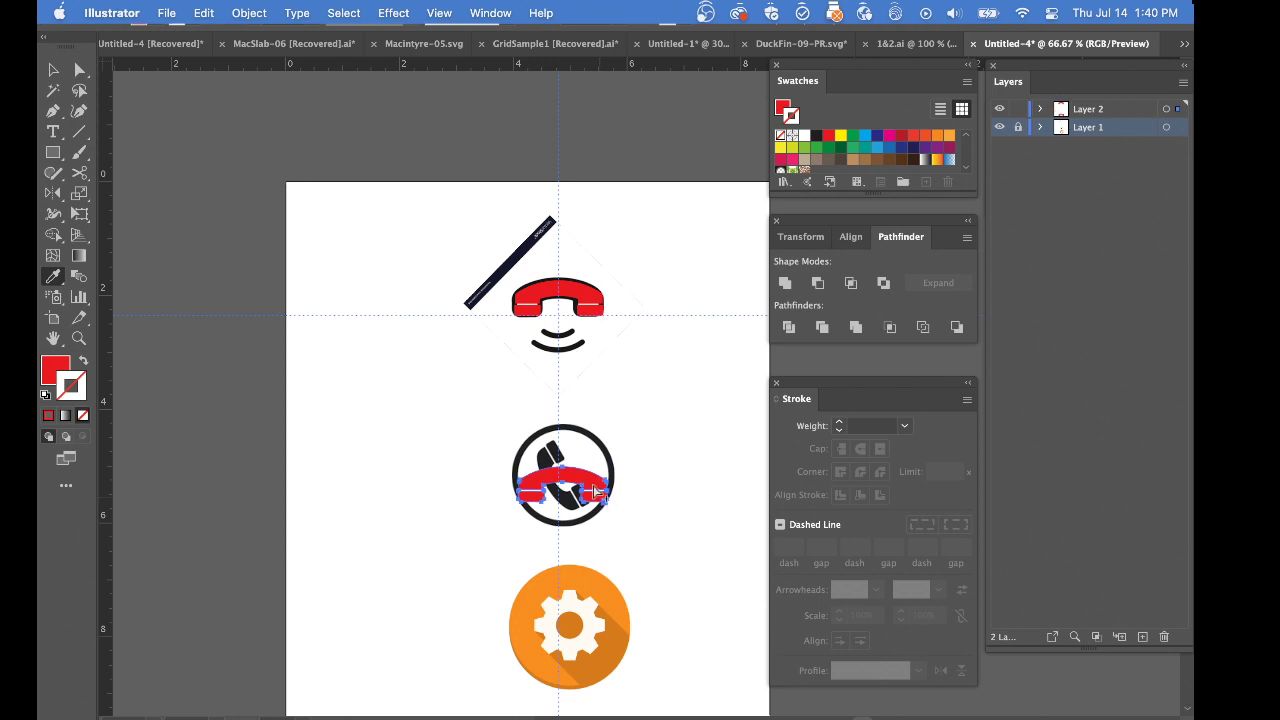
key(ctrl+z)
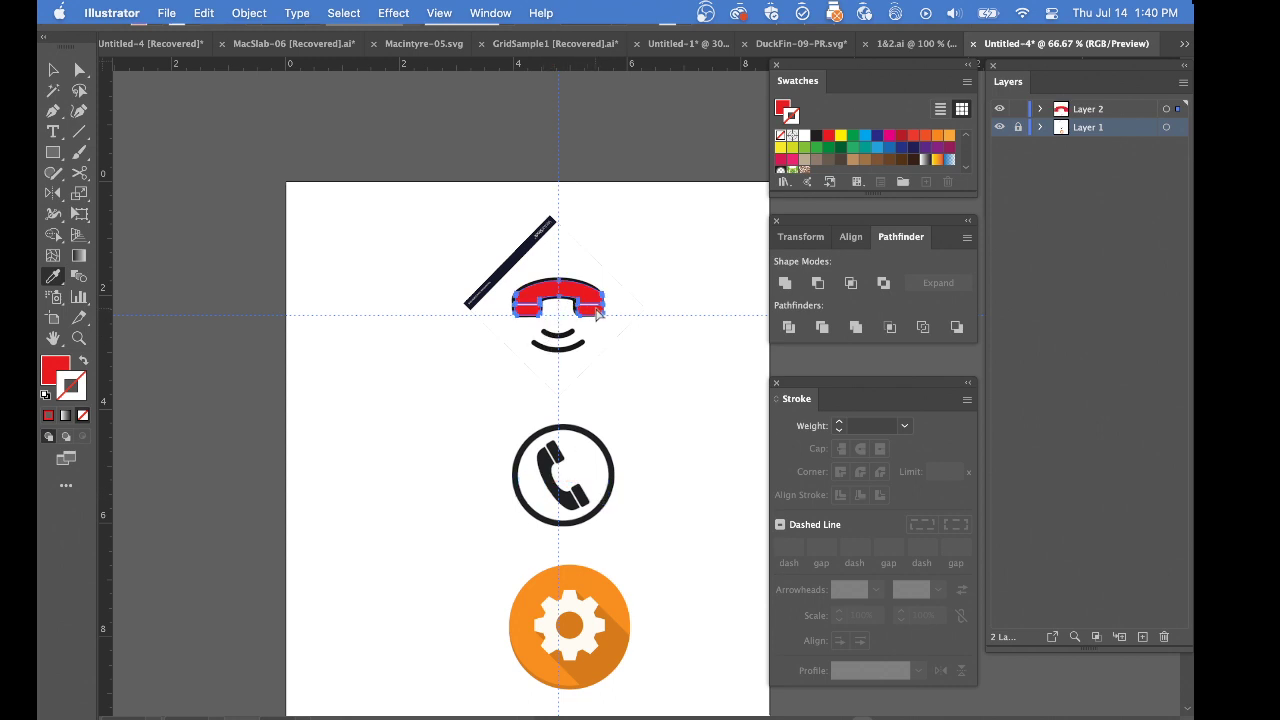
drag(594, 316, 608, 512)
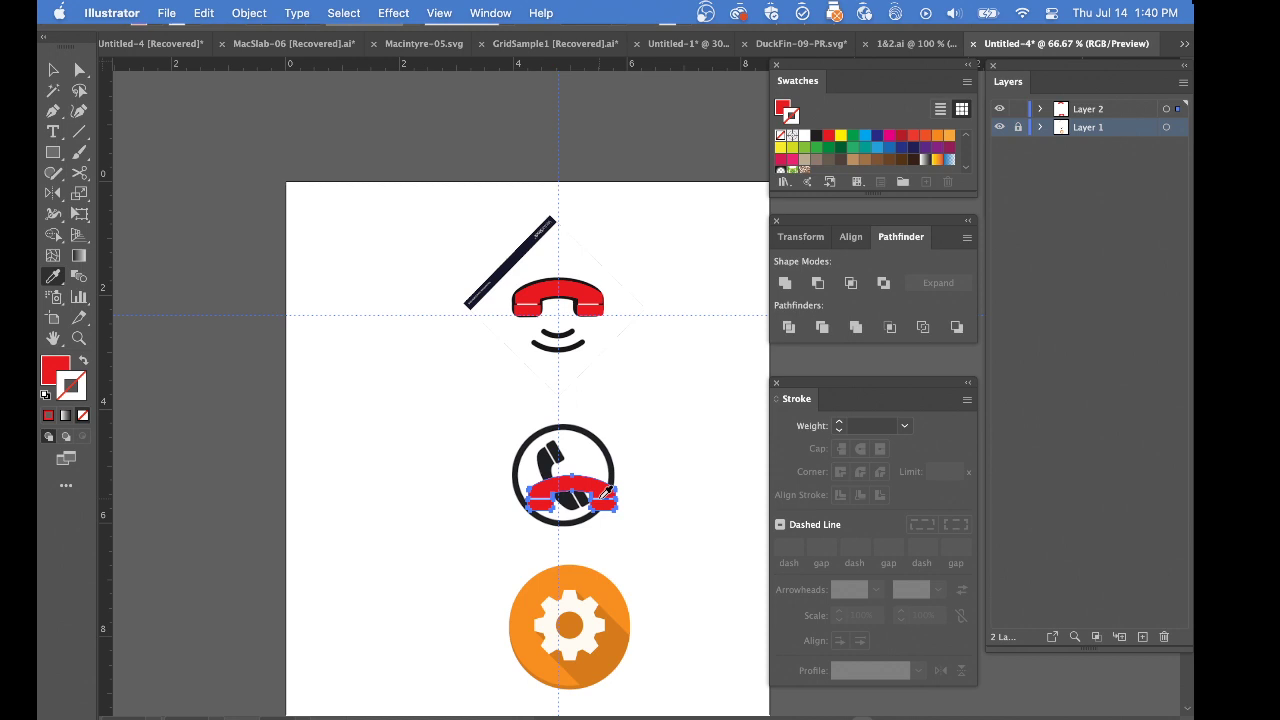
key(r)
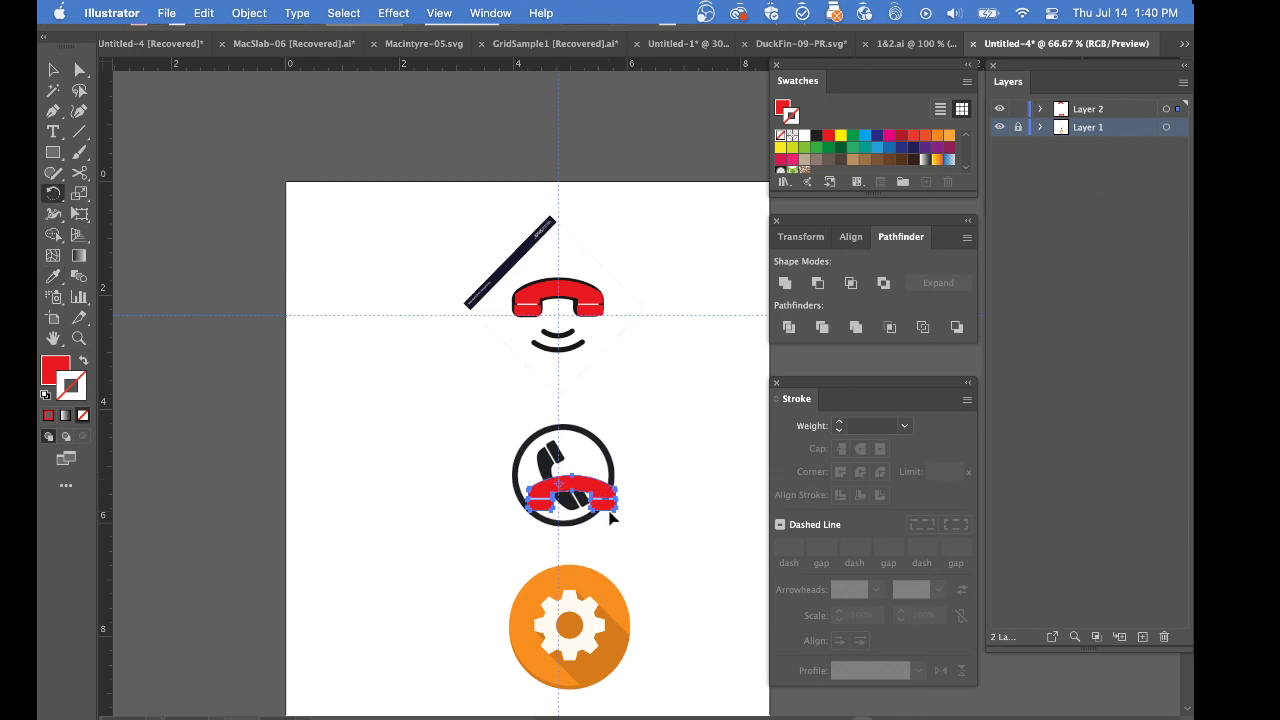
drag(612, 517, 550, 486)
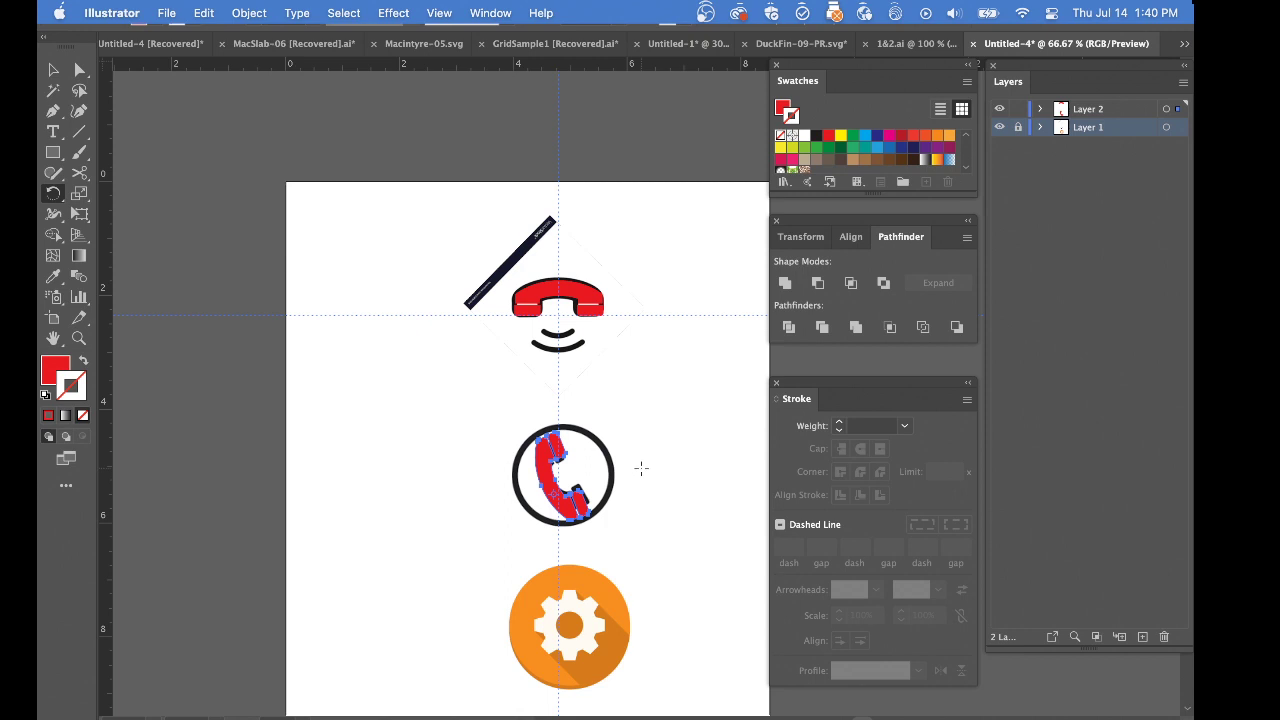
Place another copy of the handset beside the circled icon, turned upright with its end pieces facing right, and deselect it
drag(484, 256, 692, 463)
super+click(669, 436)
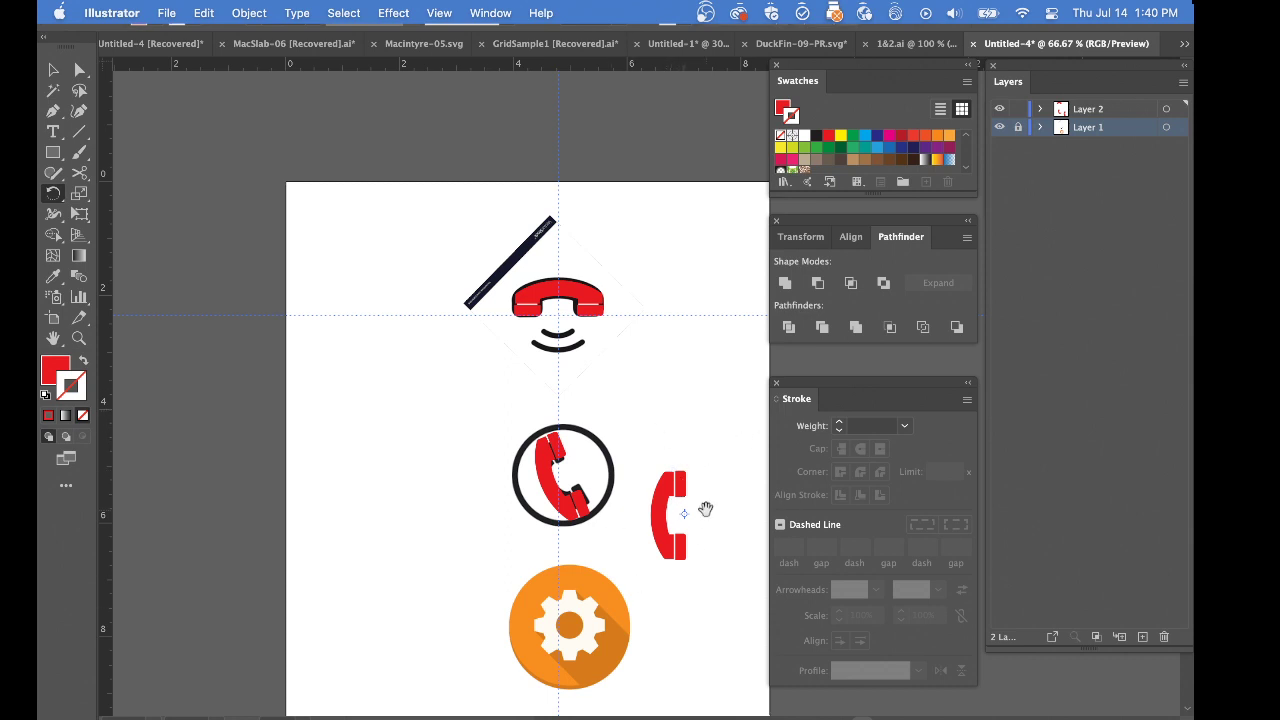
drag(704, 509, 659, 460)
super+click(659, 460)
super+click(659, 461)
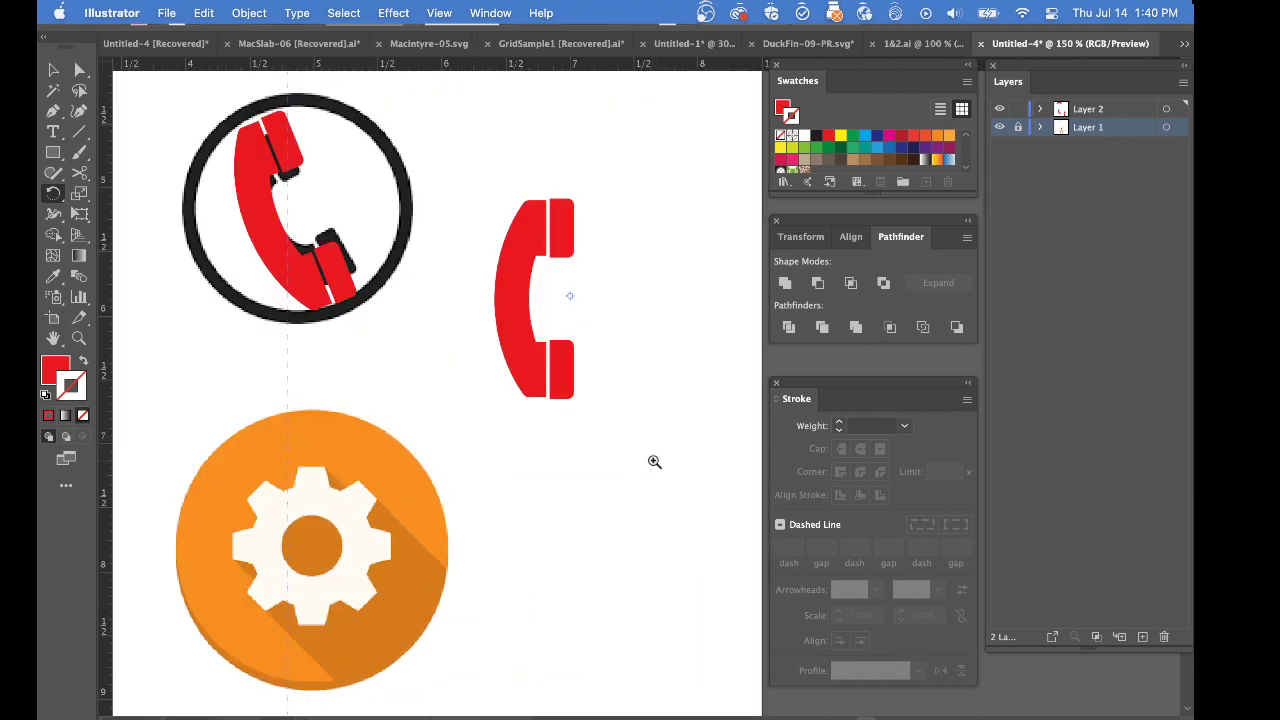
Review the three red handsets on the artboard with Layer 1 temporarily hidden
drag(602, 335, 689, 469)
alt+super+click(671, 458)
alt+super+click(671, 458)
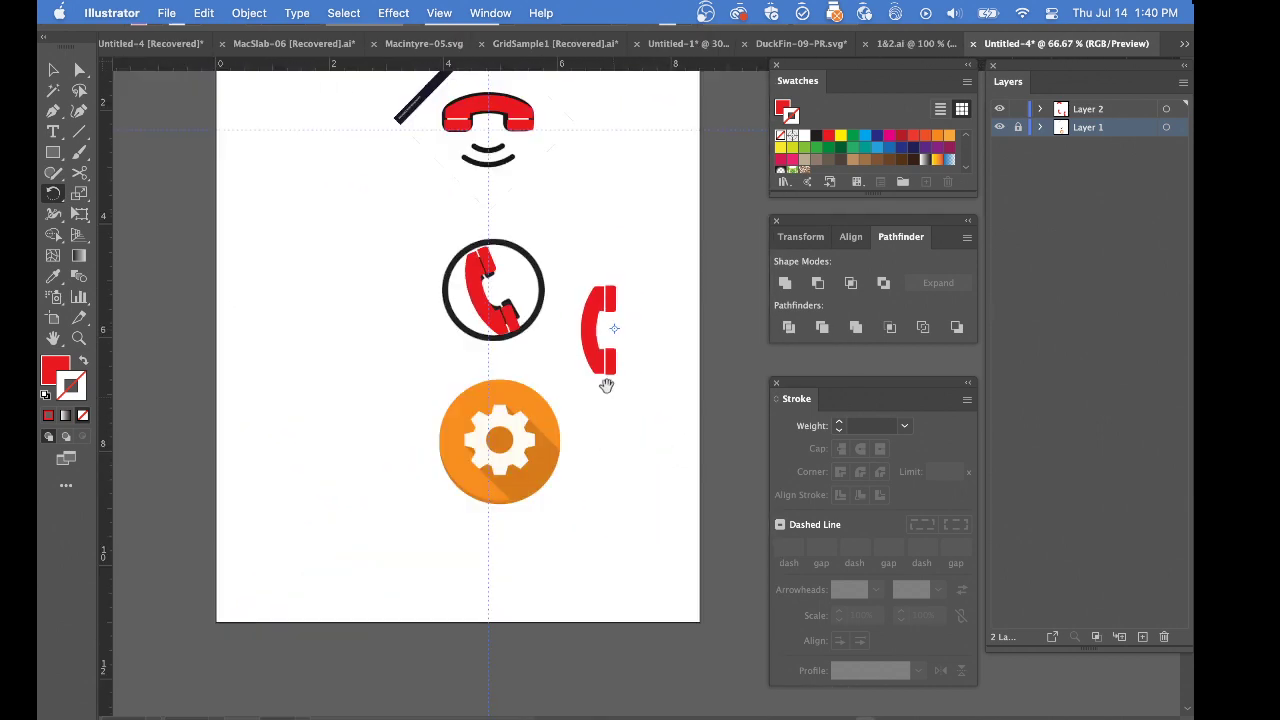
drag(604, 380, 725, 564)
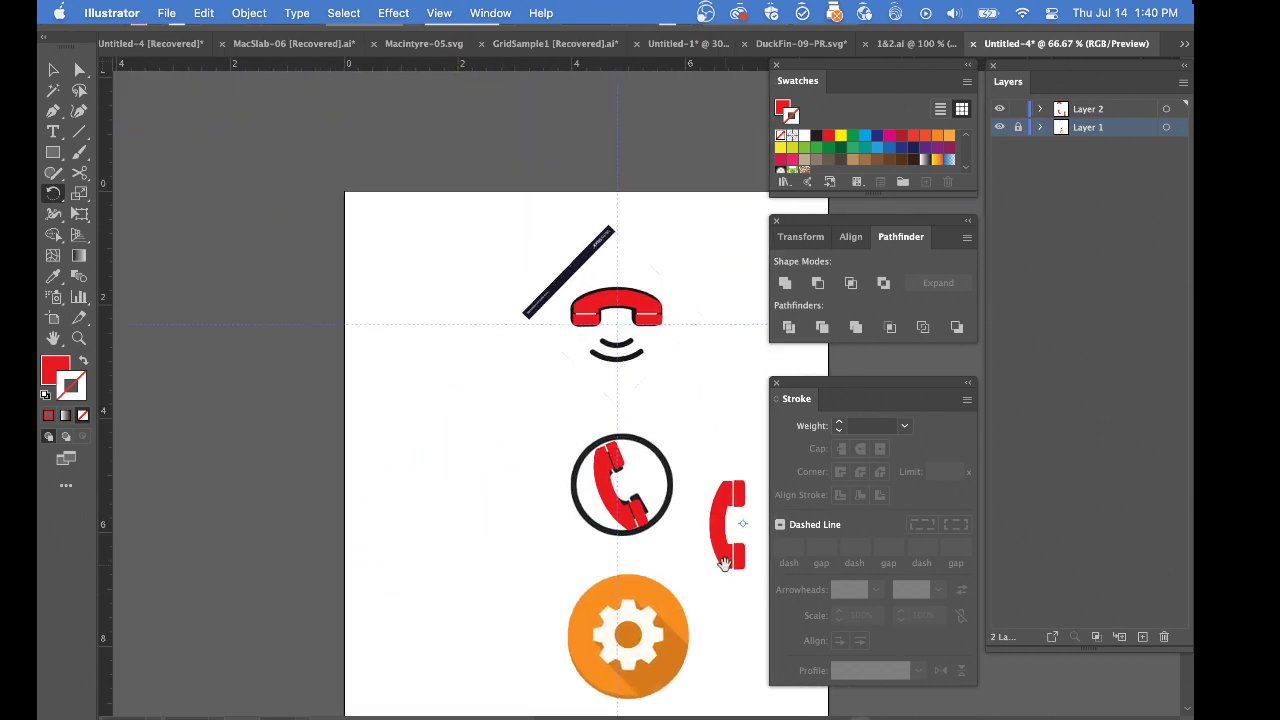
click(999, 127)
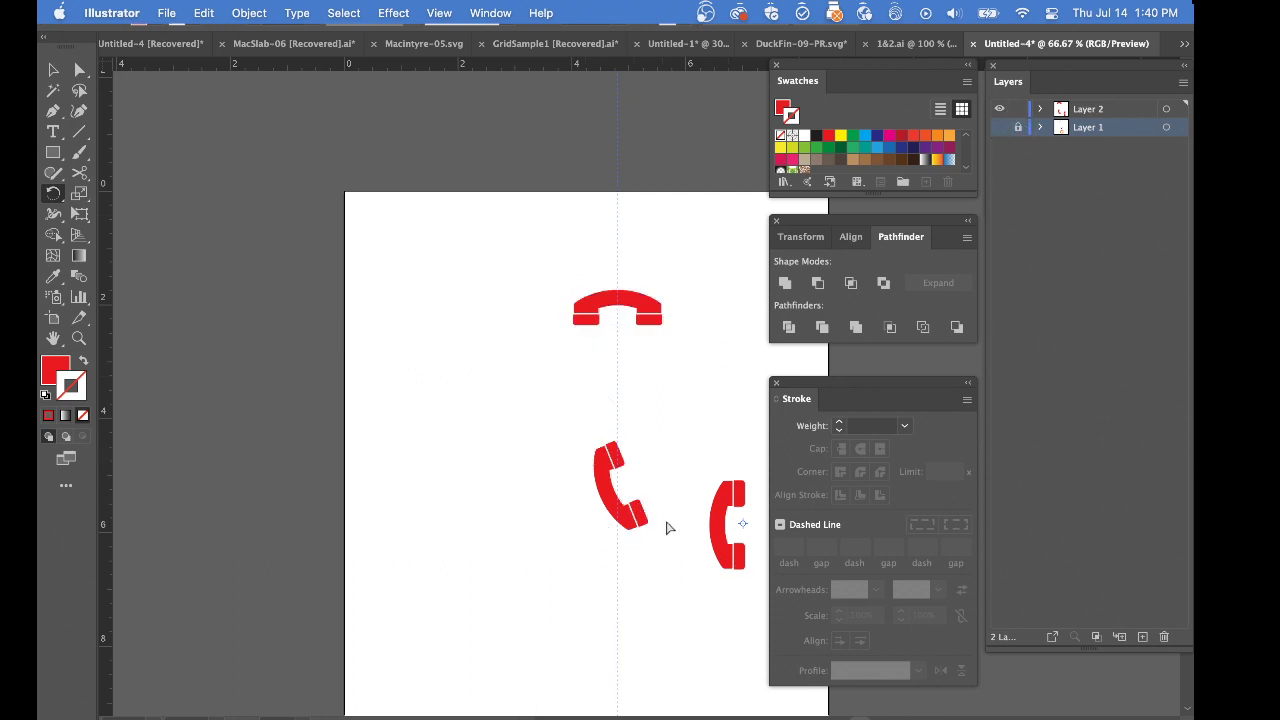
drag(654, 486, 580, 381)
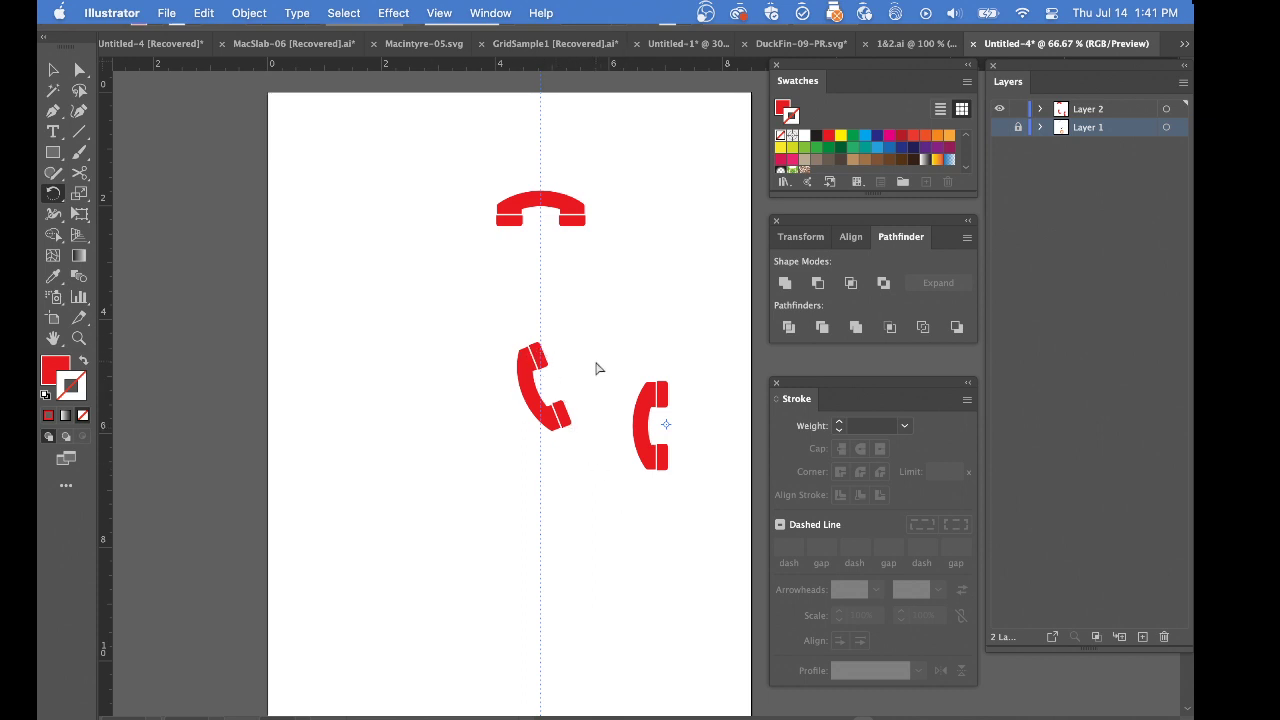
scroll(595, 340, down, 3)
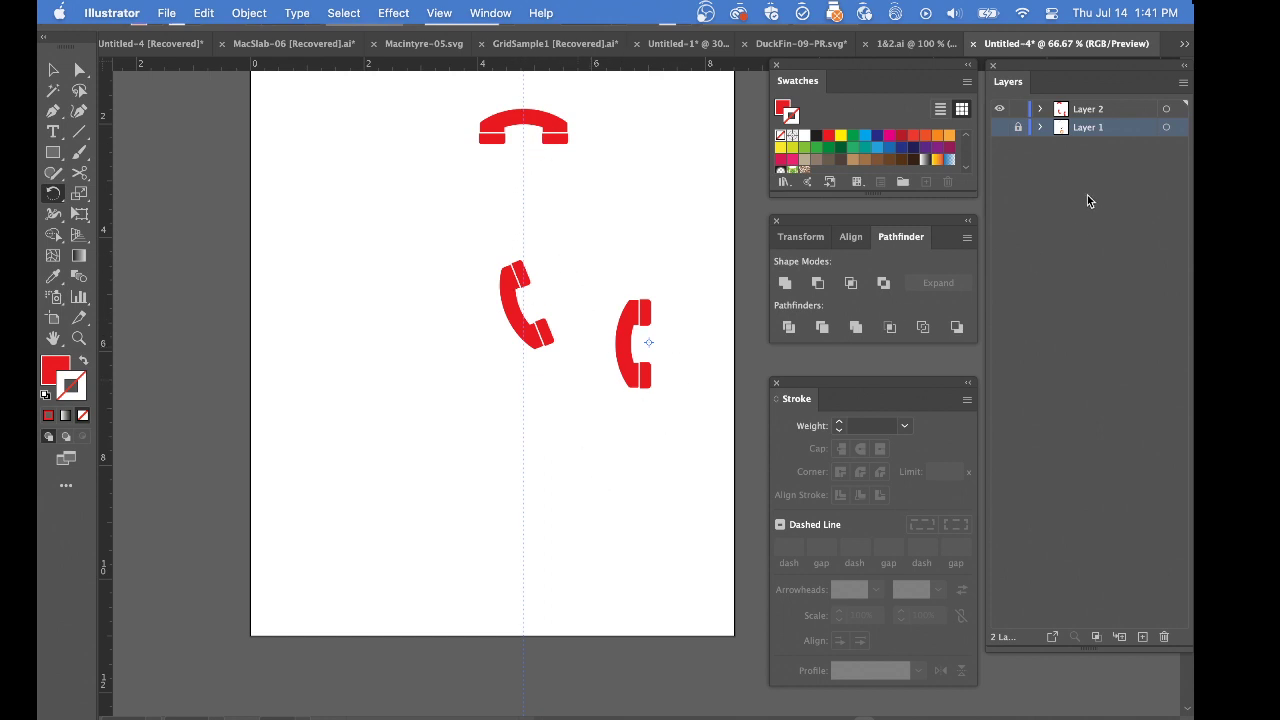
click(999, 127)
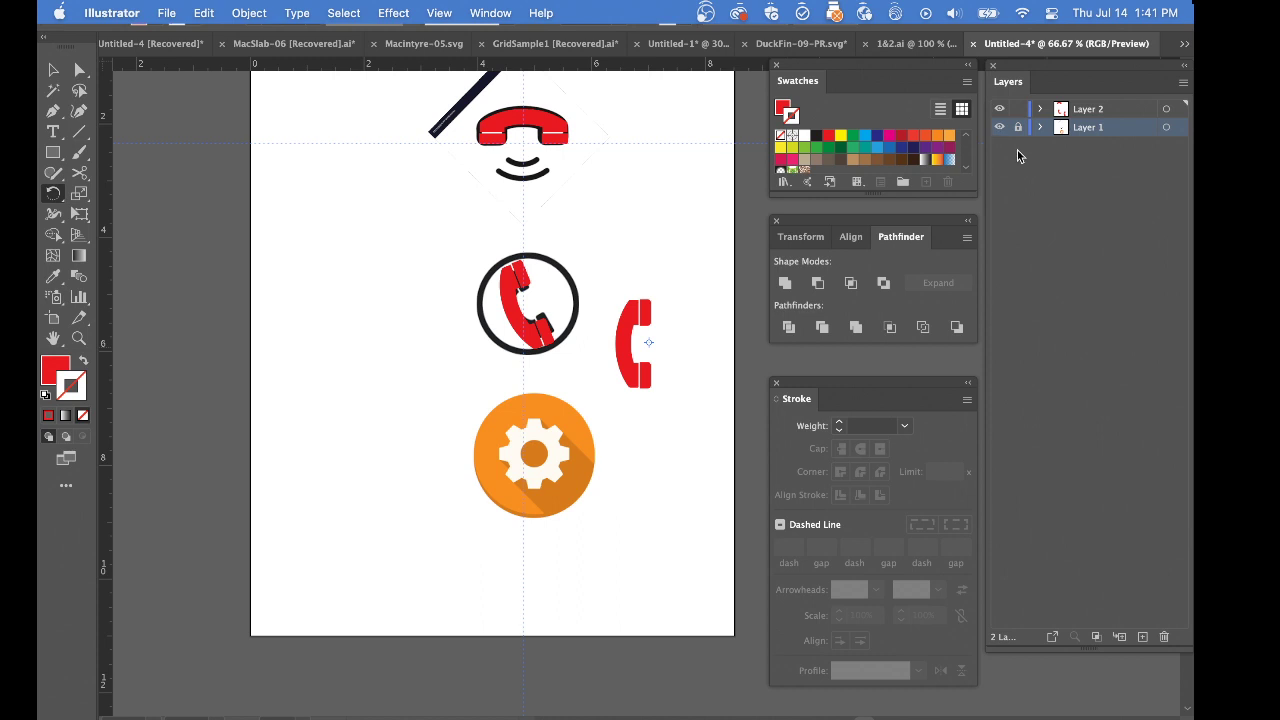
Lock Layer 2 and add a new layer named Gear above Layer 1
click(1018, 109)
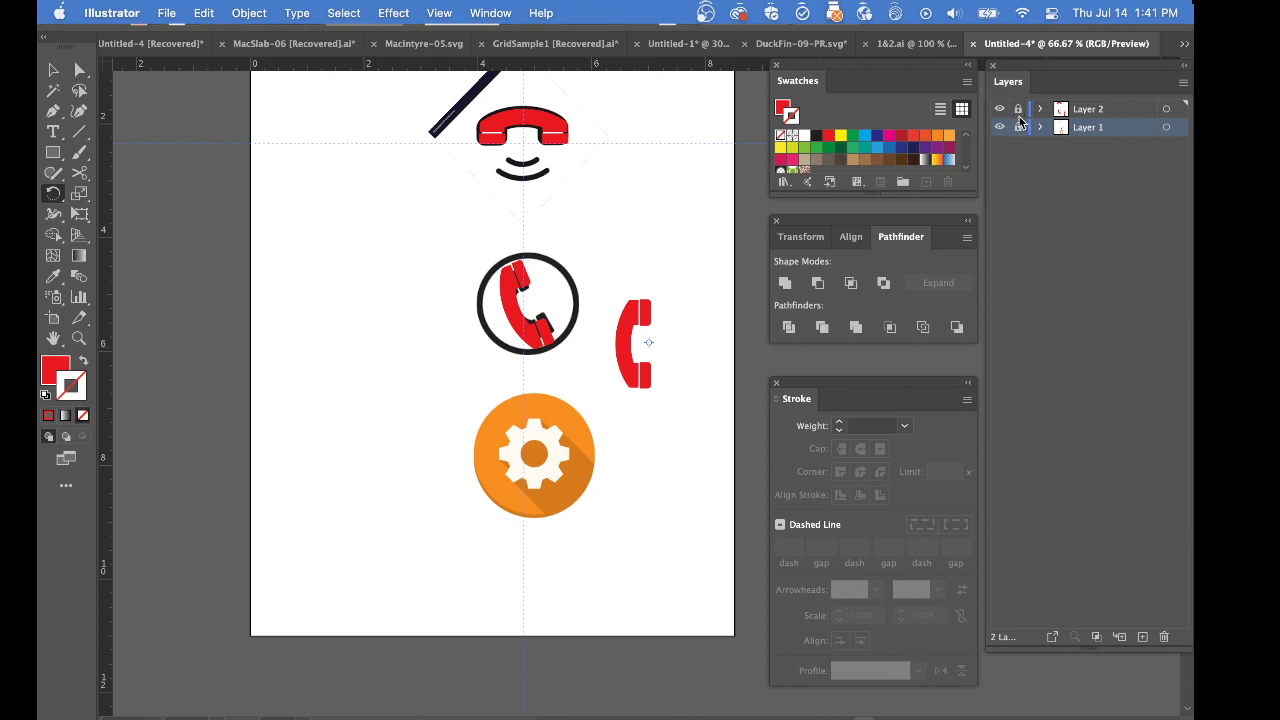
alt+click(1143, 637)
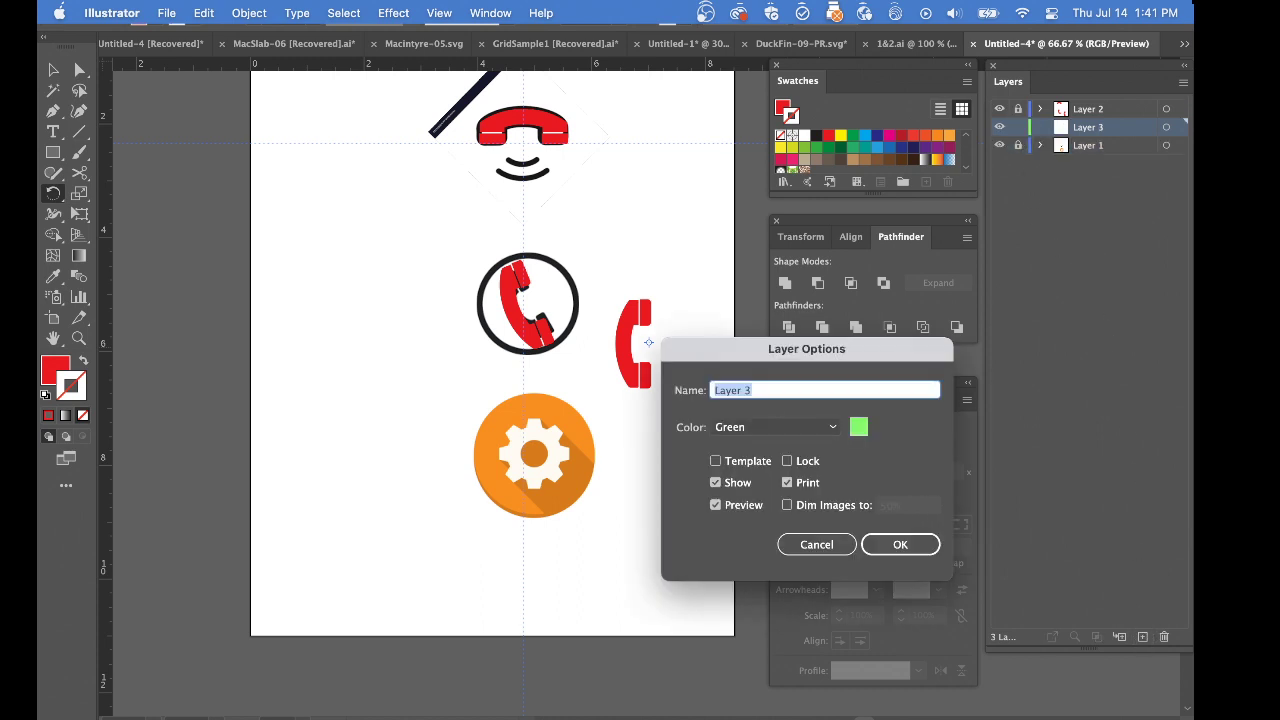
text(Gear)
key(Return)
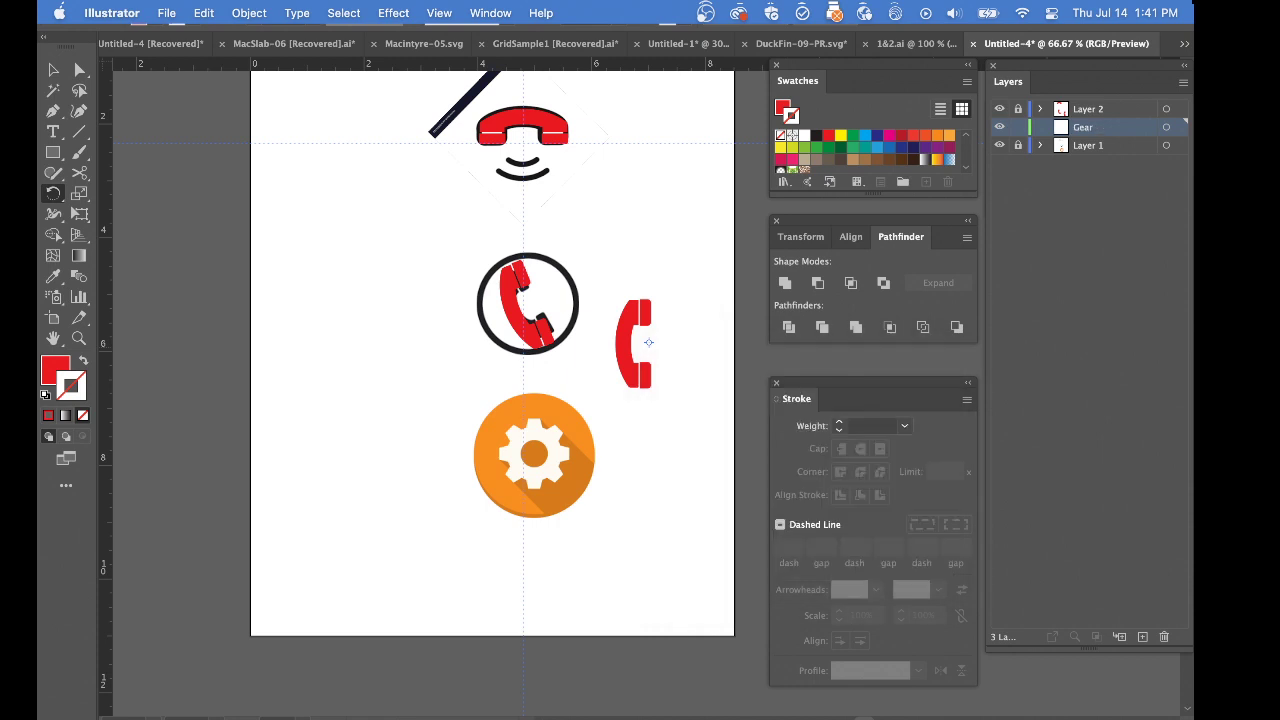
Unlock Layer 1 and move the orange gear image so its centre sits on the vertical guide
super+click(558, 461)
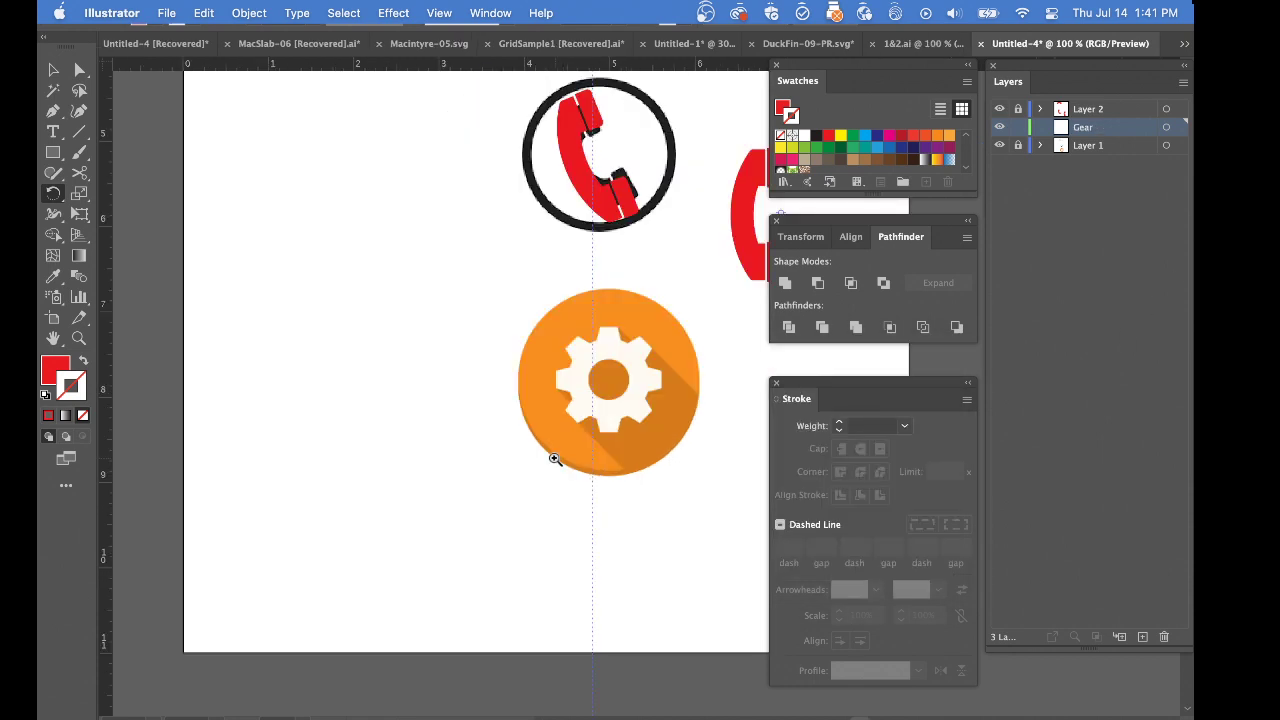
super+click(558, 461)
drag(675, 350, 613, 319)
click(1018, 145)
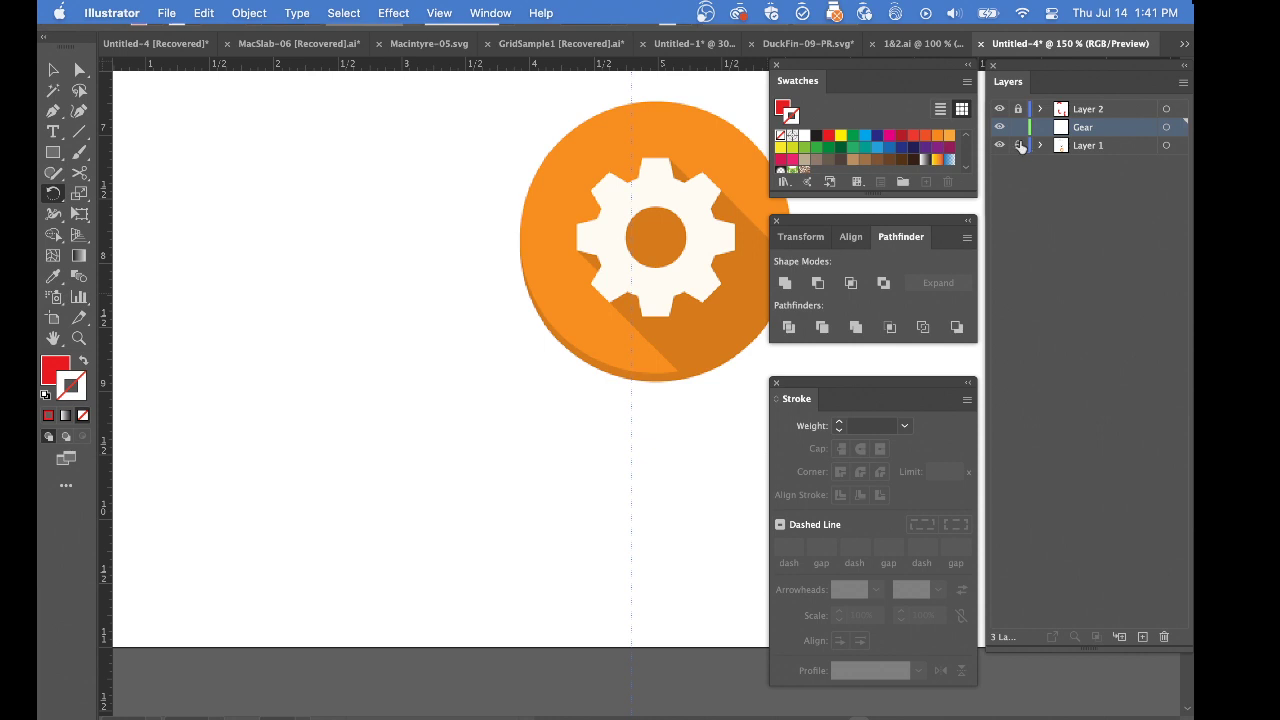
click(1068, 148)
drag(667, 234, 642, 226)
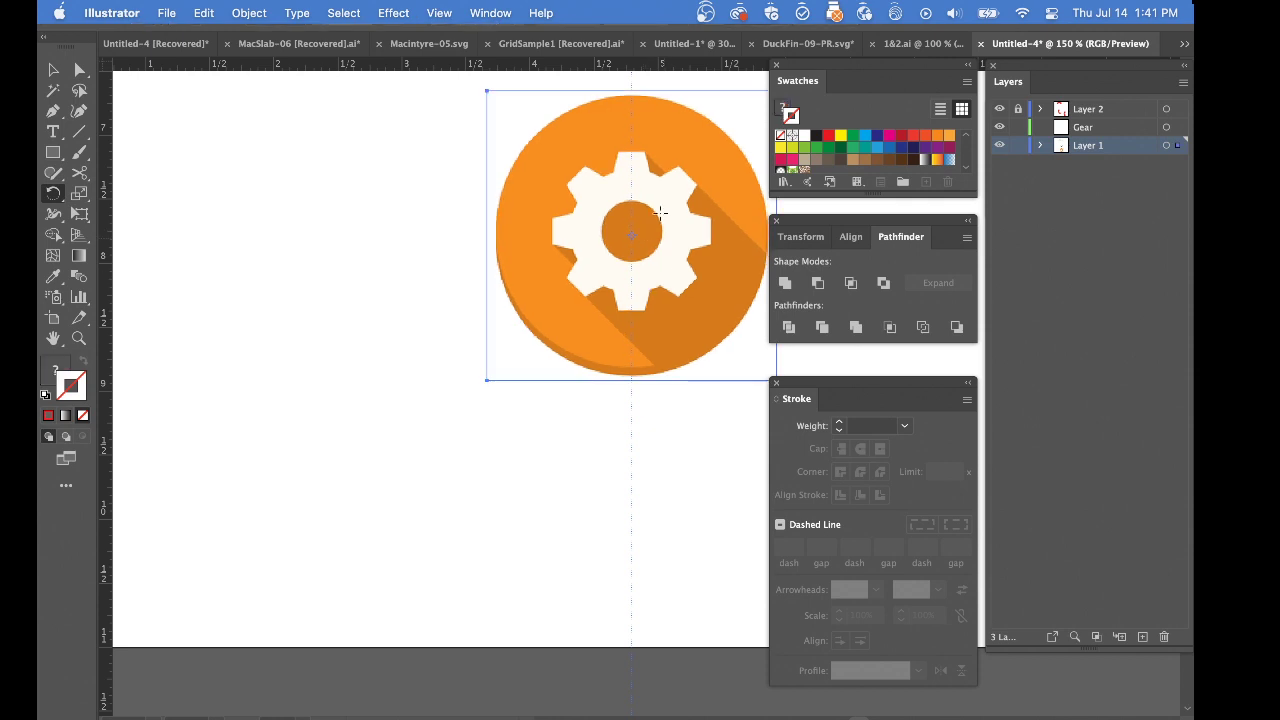
Add a horizontal guide through the gear's centre, then lock Layer 1 and make the Gear layer active
drag(648, 66, 647, 229)
click(1018, 145)
click(1085, 129)
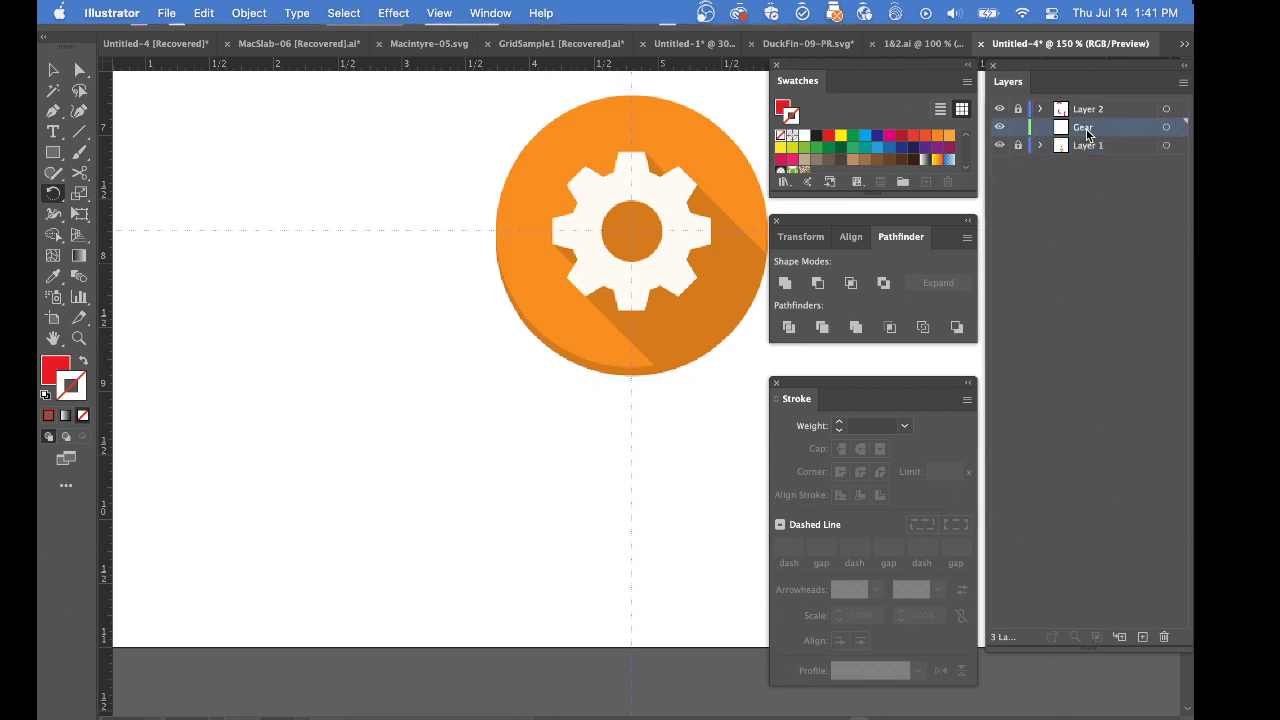
Draw a red circle over the gear's centre hole, centred where the guides cross
drag(594, 261, 476, 246)
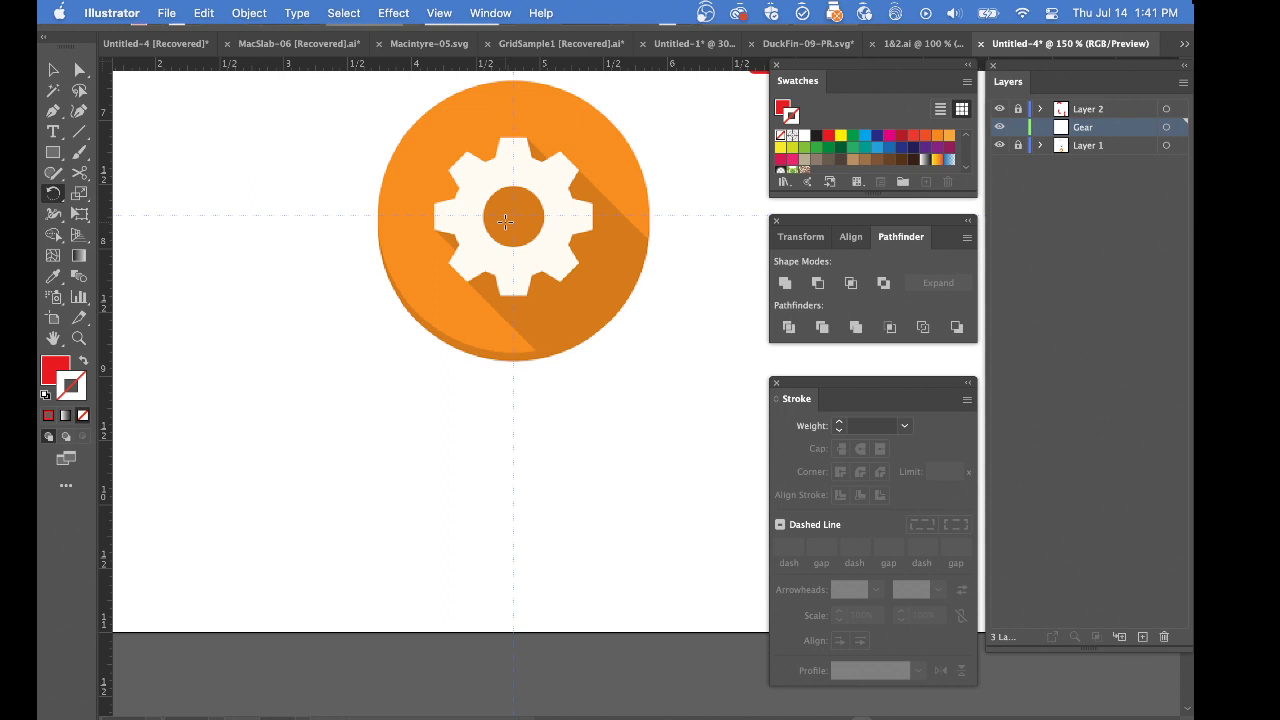
key(l)
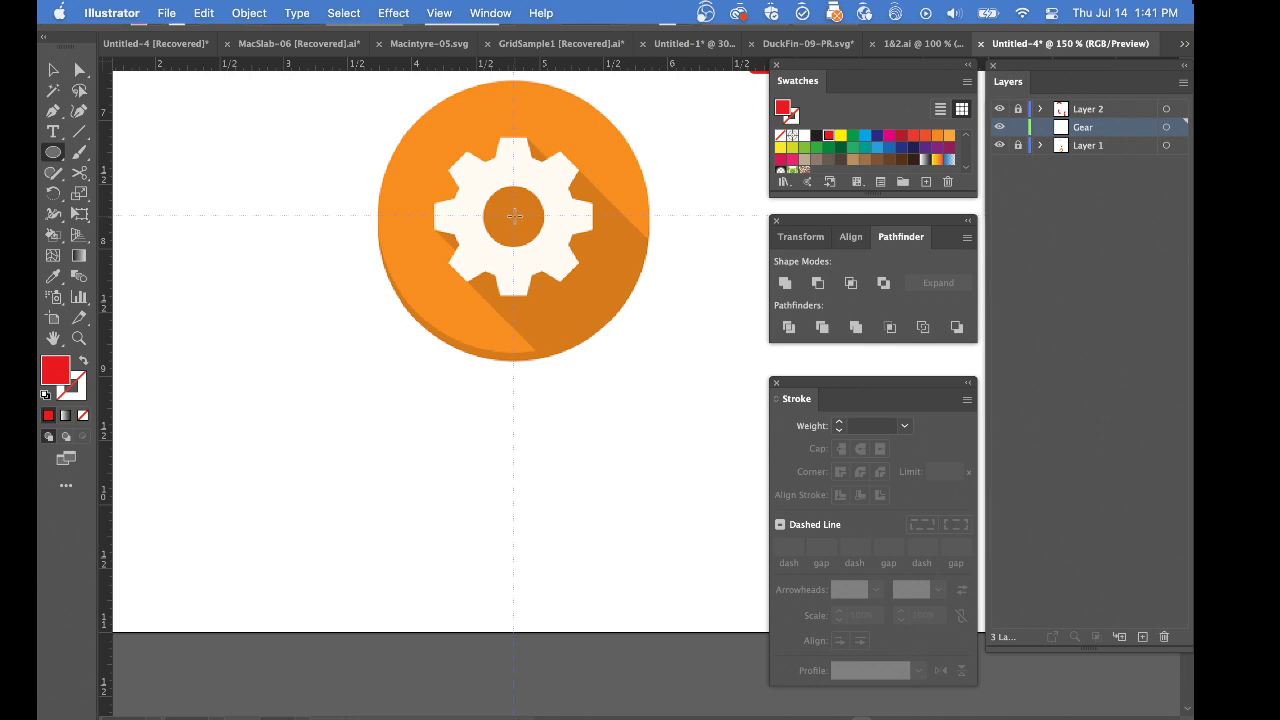
drag(514, 215, 541, 246)
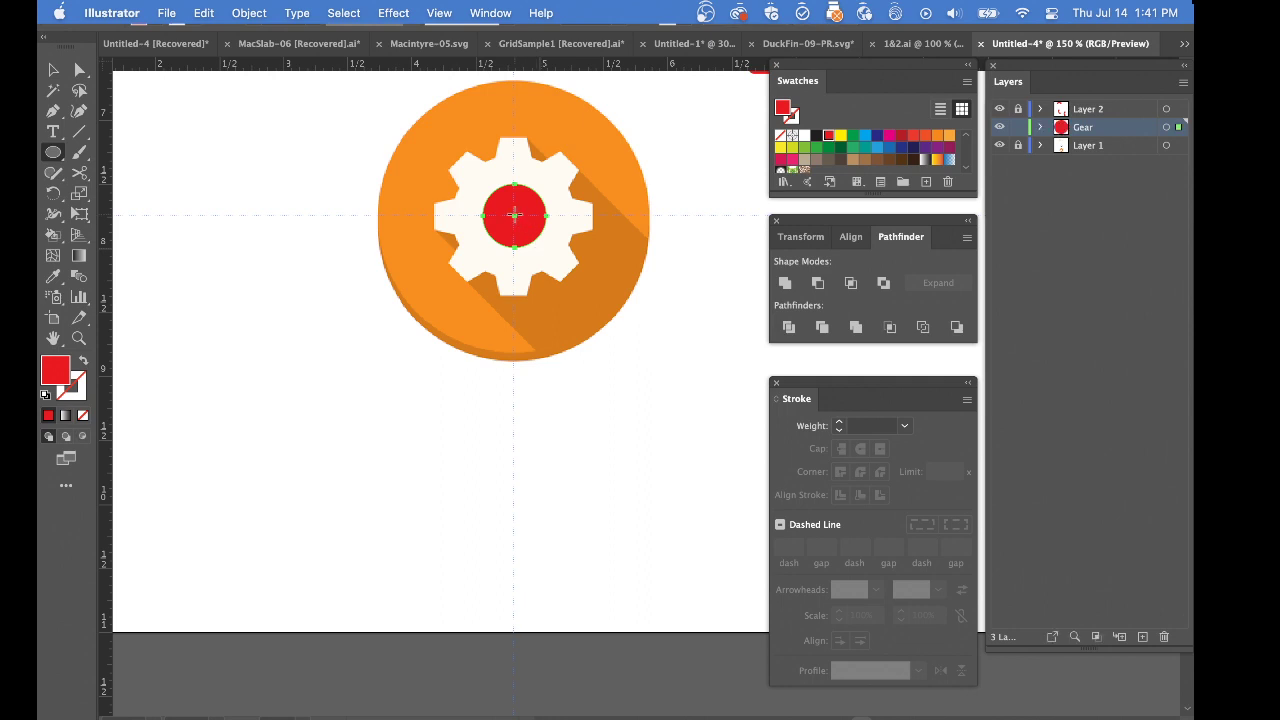
Draw a larger concentric circle reaching the base of the gear's teeth, discarding a first one drawn out to the tips
drag(514, 215, 595, 298)
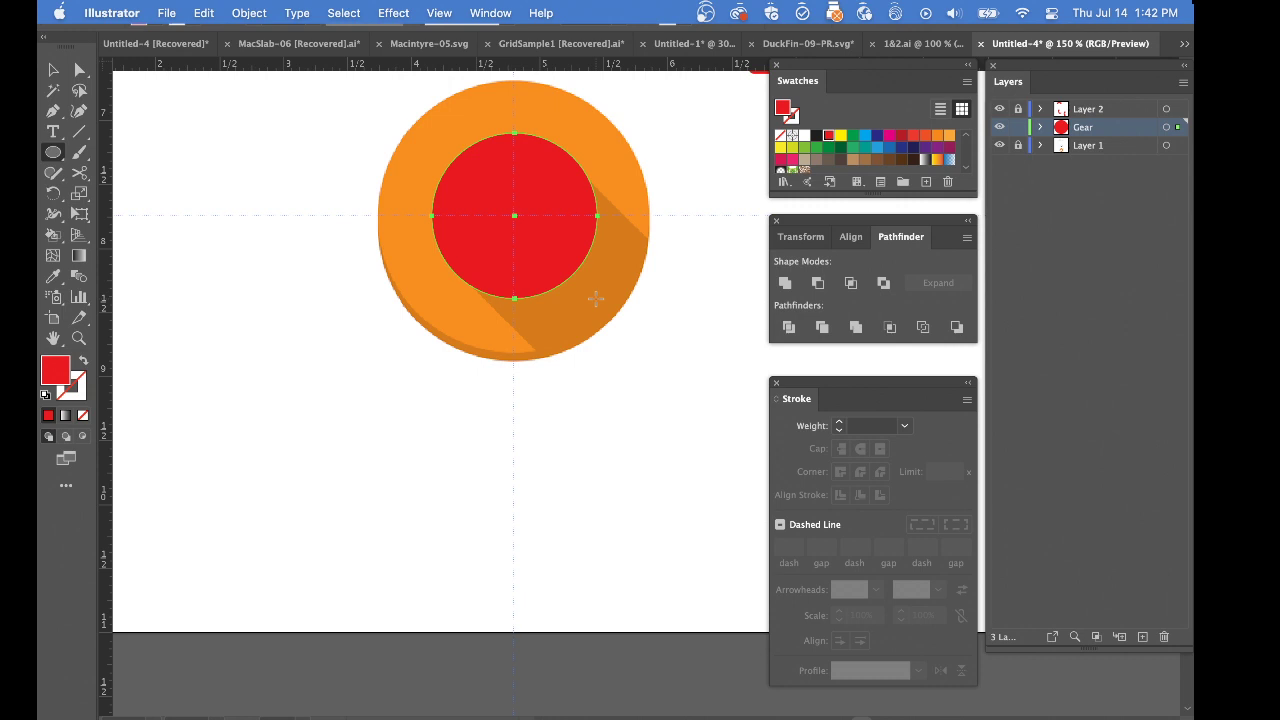
key(cmd+z)
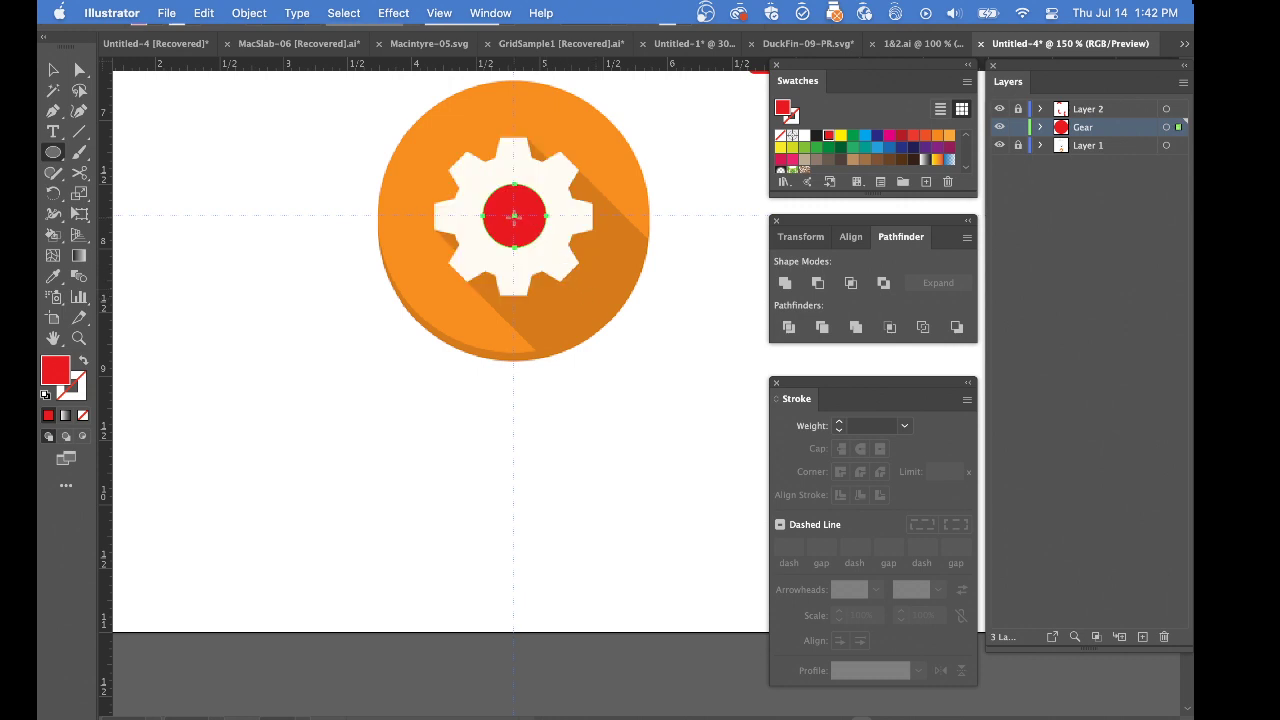
drag(514, 215, 573, 279)
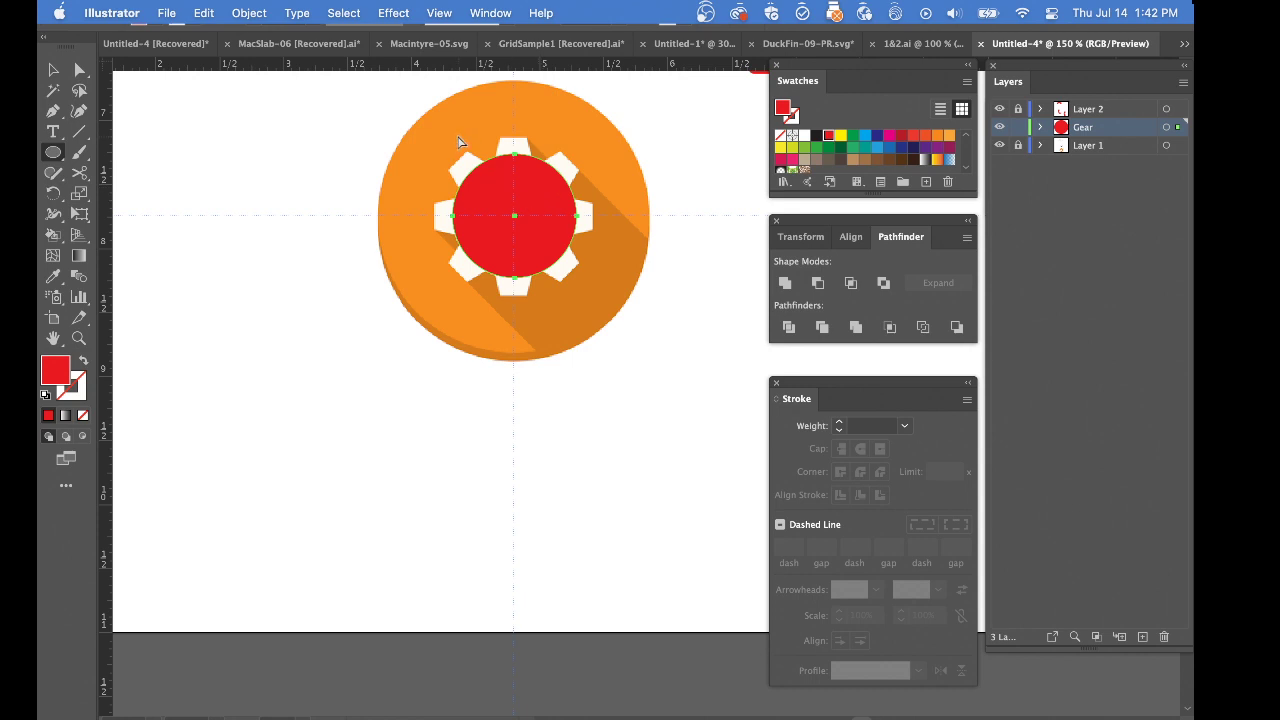
Invert the larger circle's fill to turquoise and send it behind the small red circle
key(super+a)
super+click(596, 288)
super+click(562, 243)
key(super+i)
key(super+shift+[)
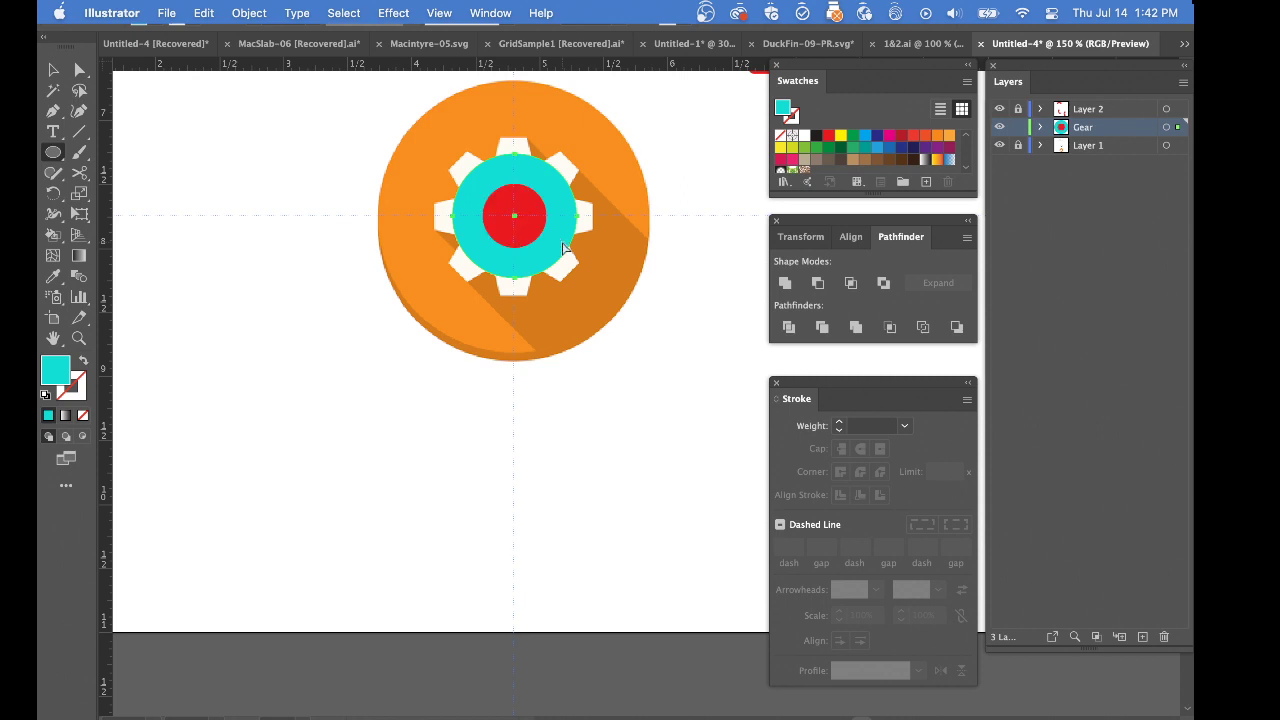
Give the larger concentric circle a black fill with no stroke, leaving the small circle red
key(super+a)
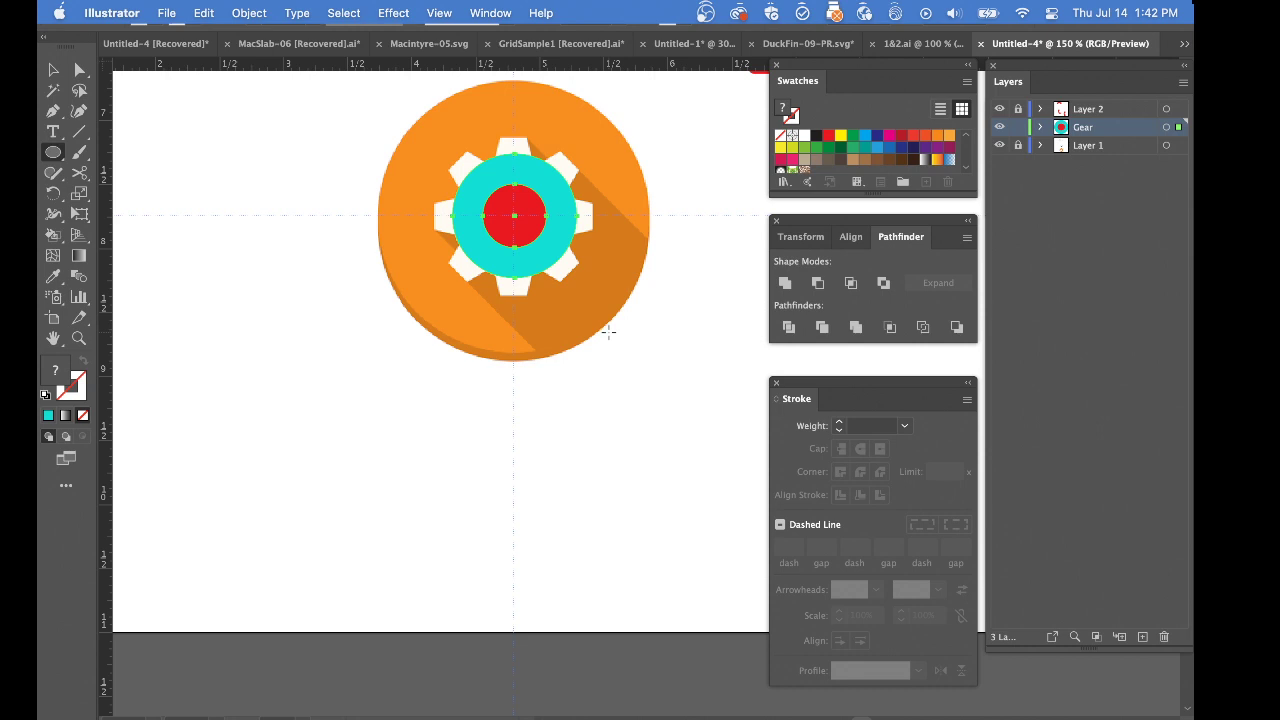
super+click(562, 252)
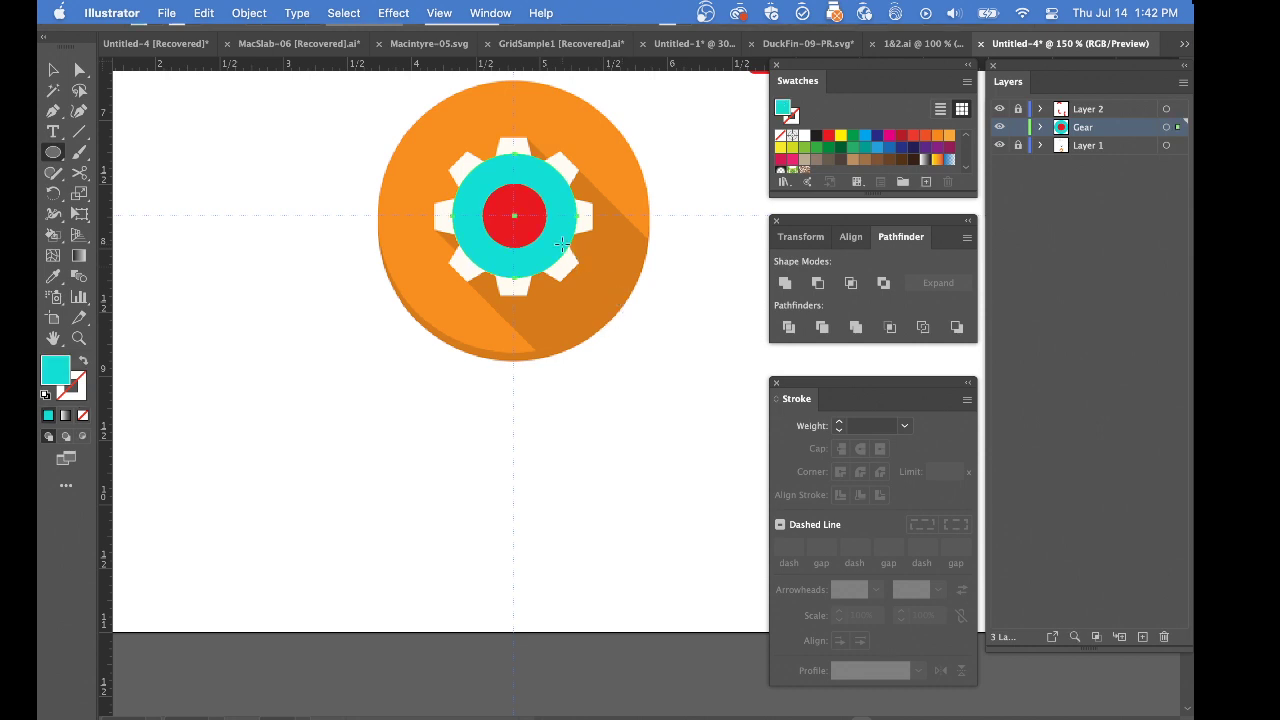
key(d)
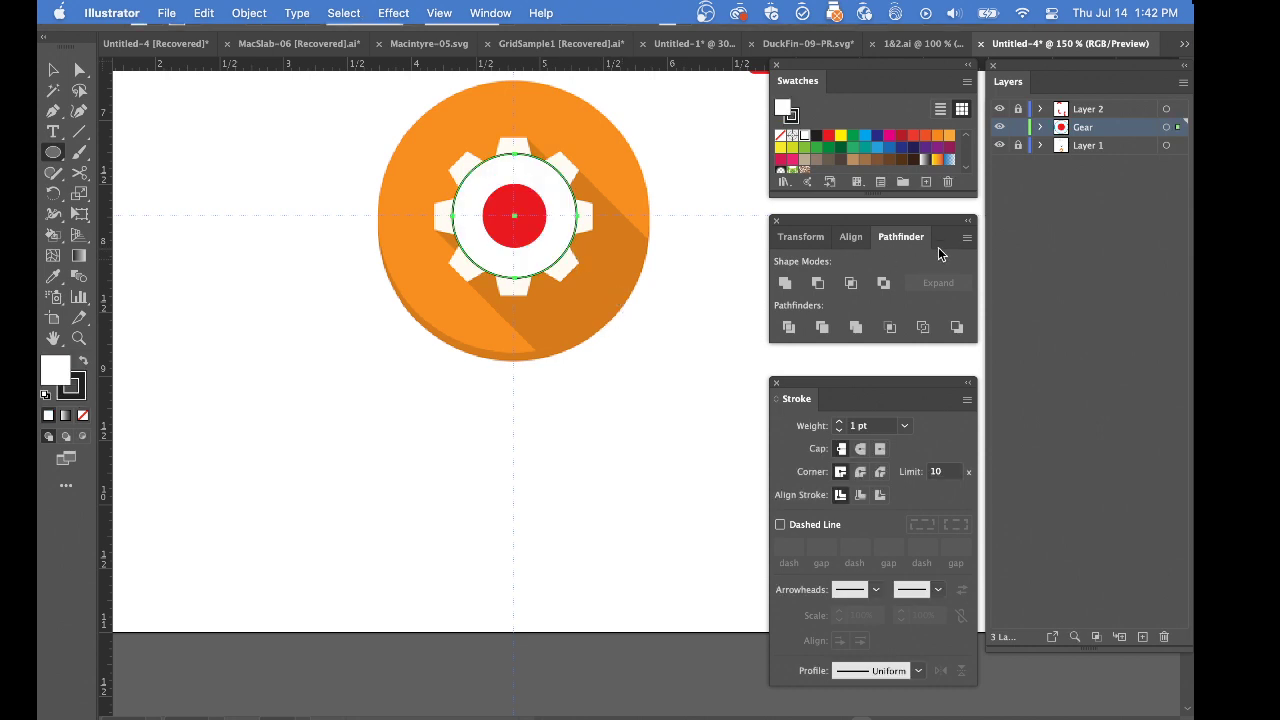
super+click(666, 218)
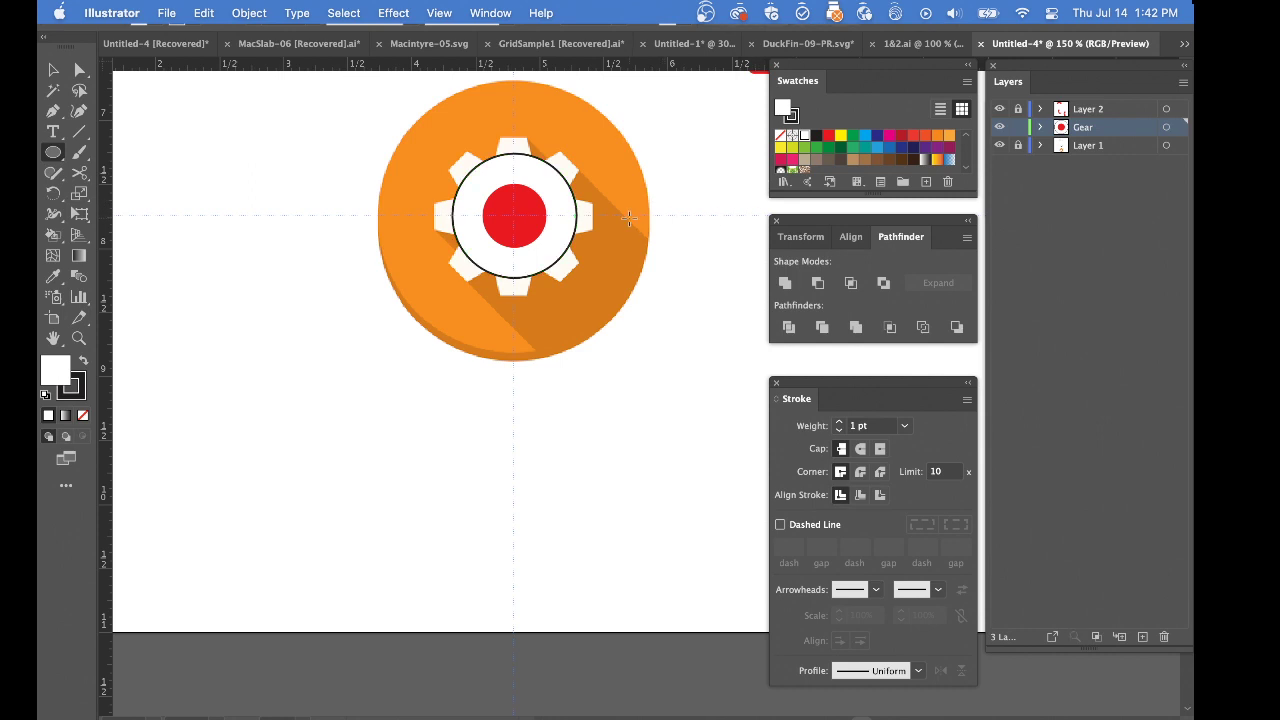
super+click(566, 252)
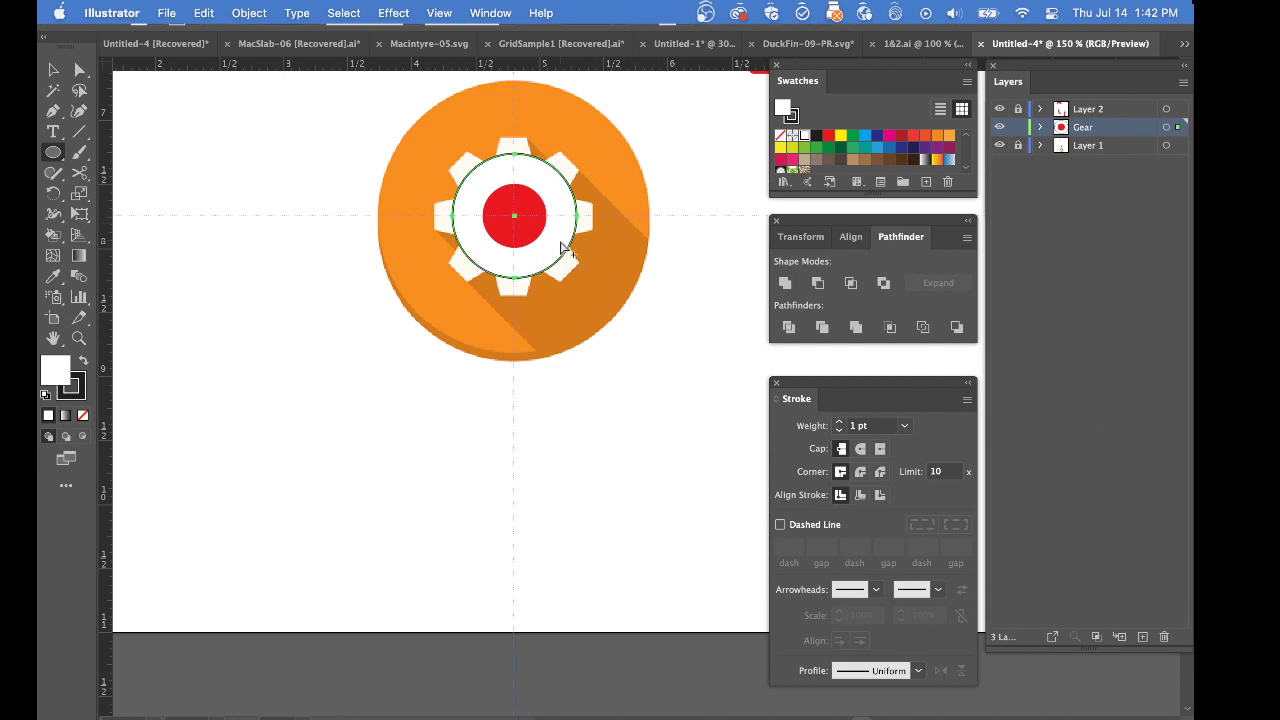
key(shift+x)
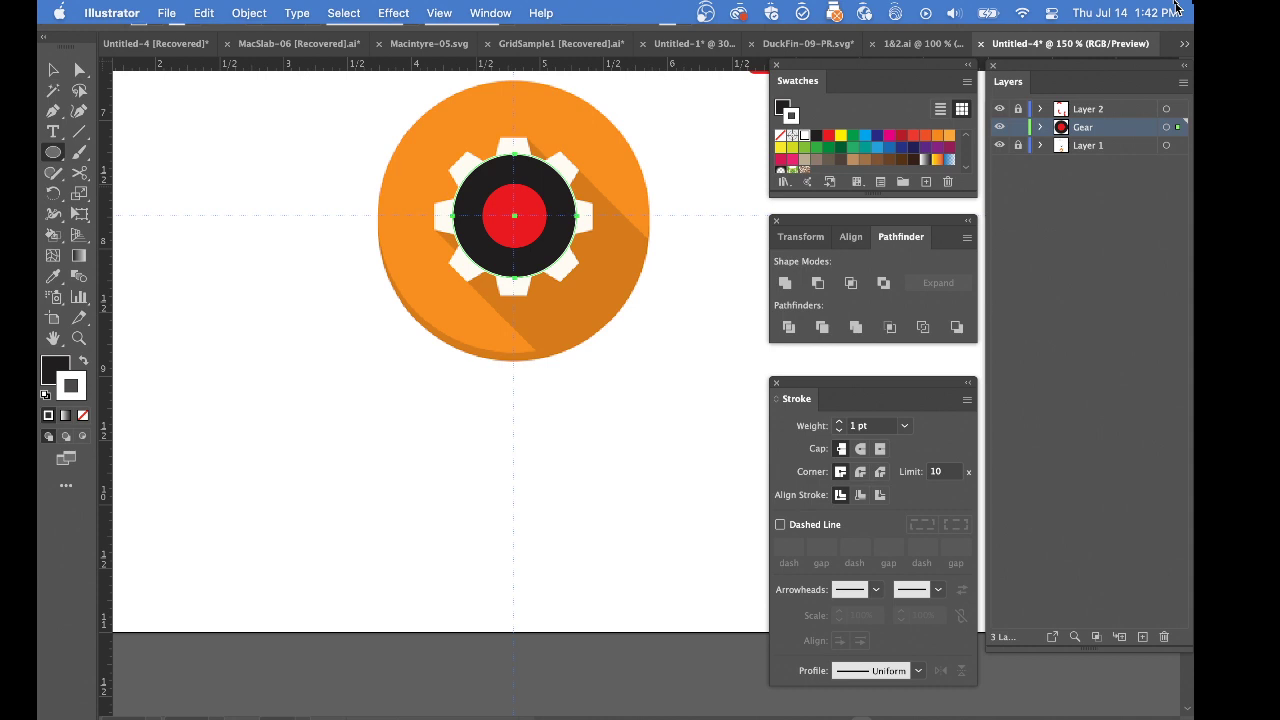
key(slash)
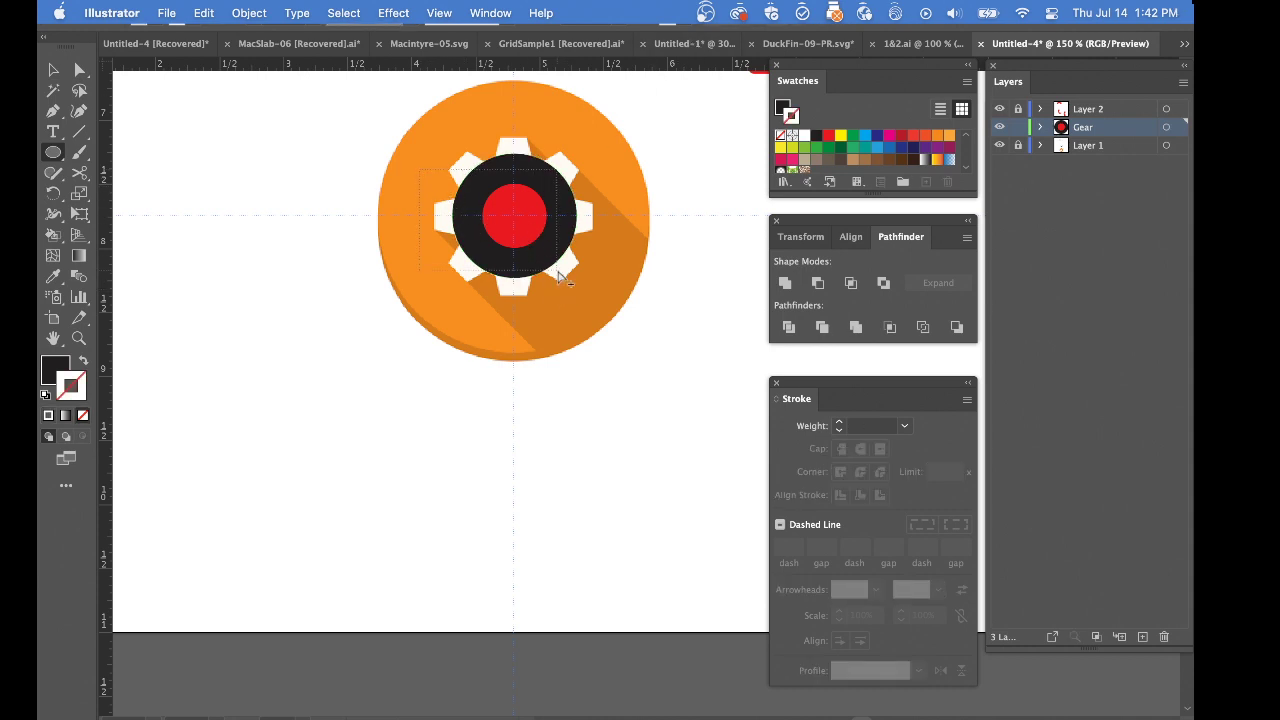
Align the black and red circles to each other by their horizontal and vertical centres
shift+super+click(530, 242)
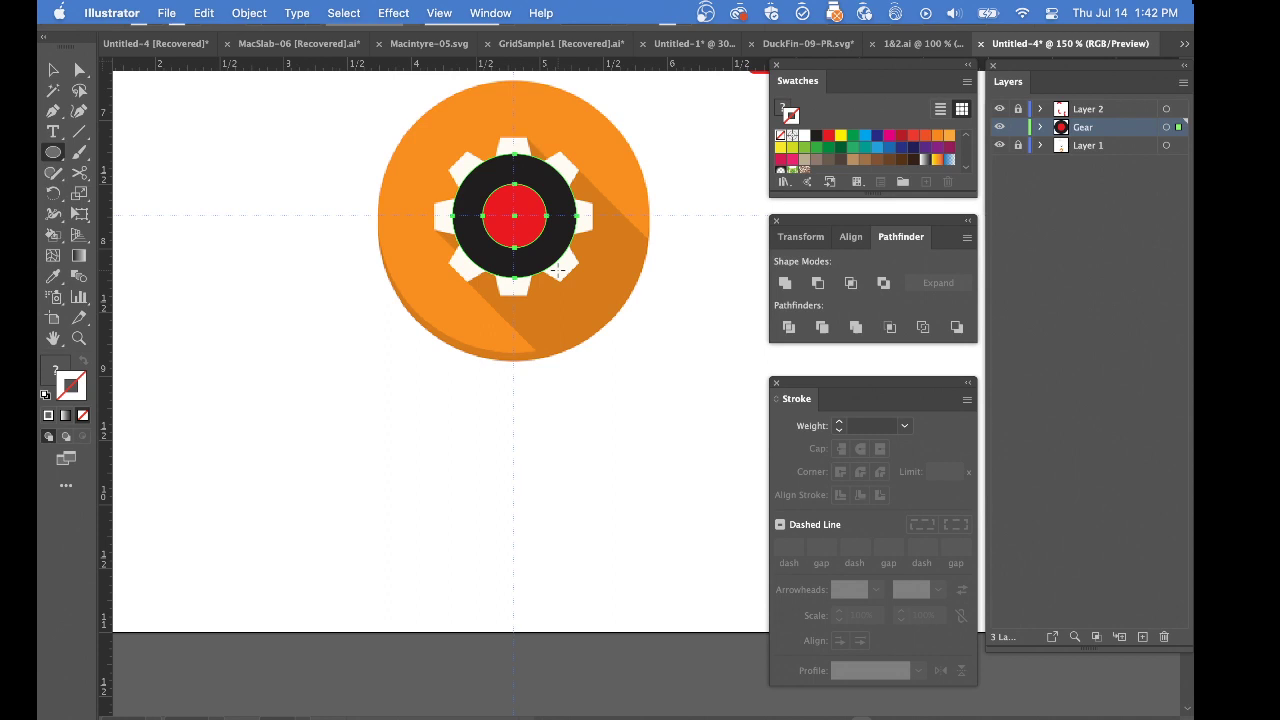
click(850, 238)
click(819, 285)
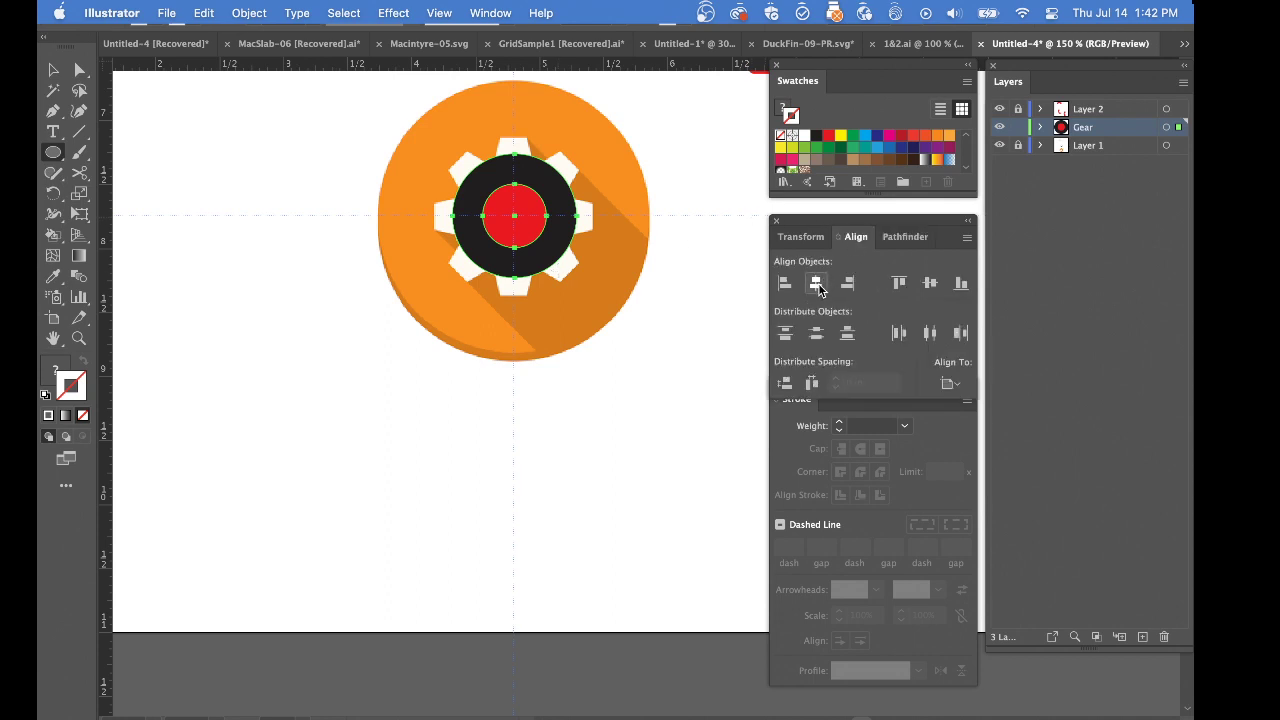
click(926, 287)
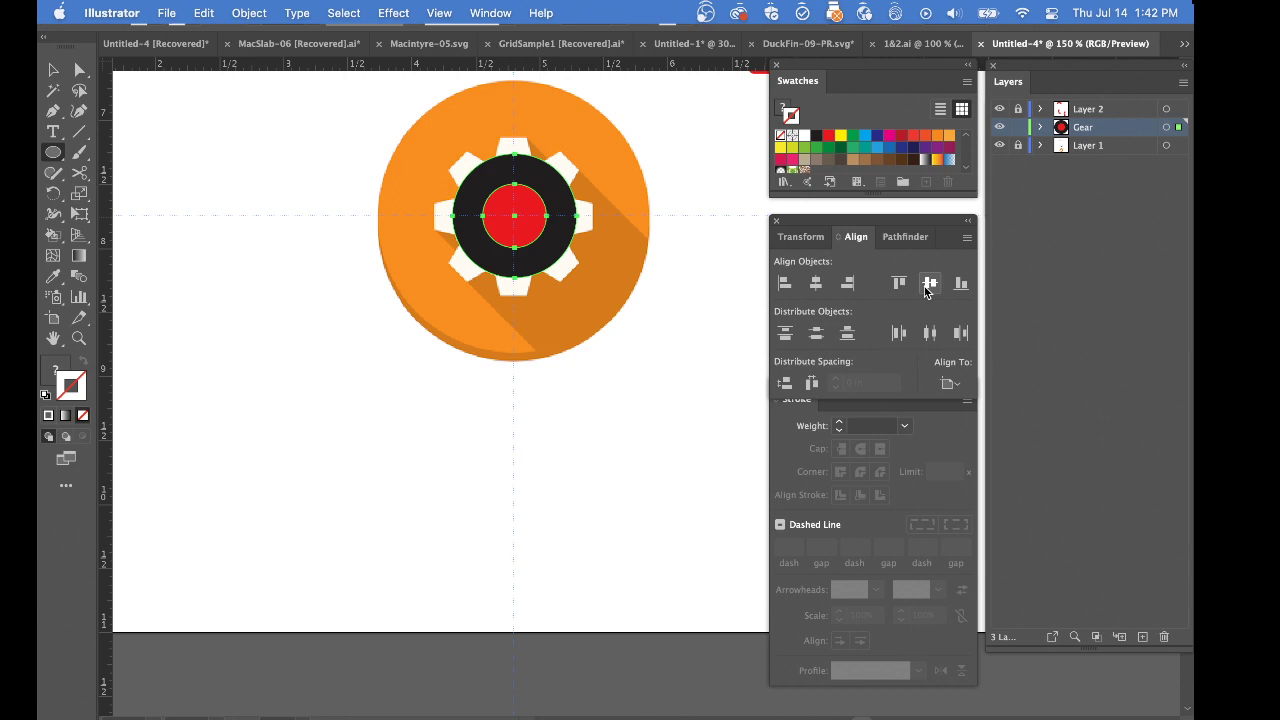
In outline view, nudge both circles left so their shared centre comes close to the vertical guide
key(super+y)
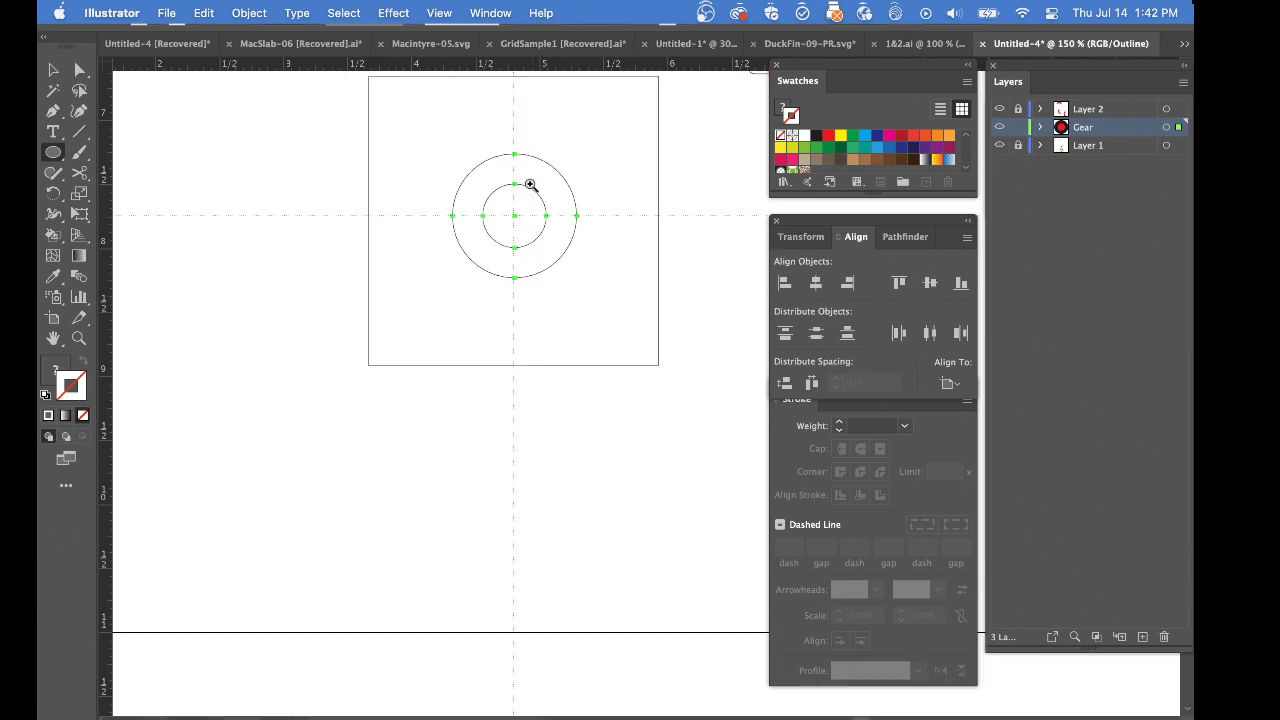
drag(466, 187, 680, 492)
drag(604, 324, 512, 296)
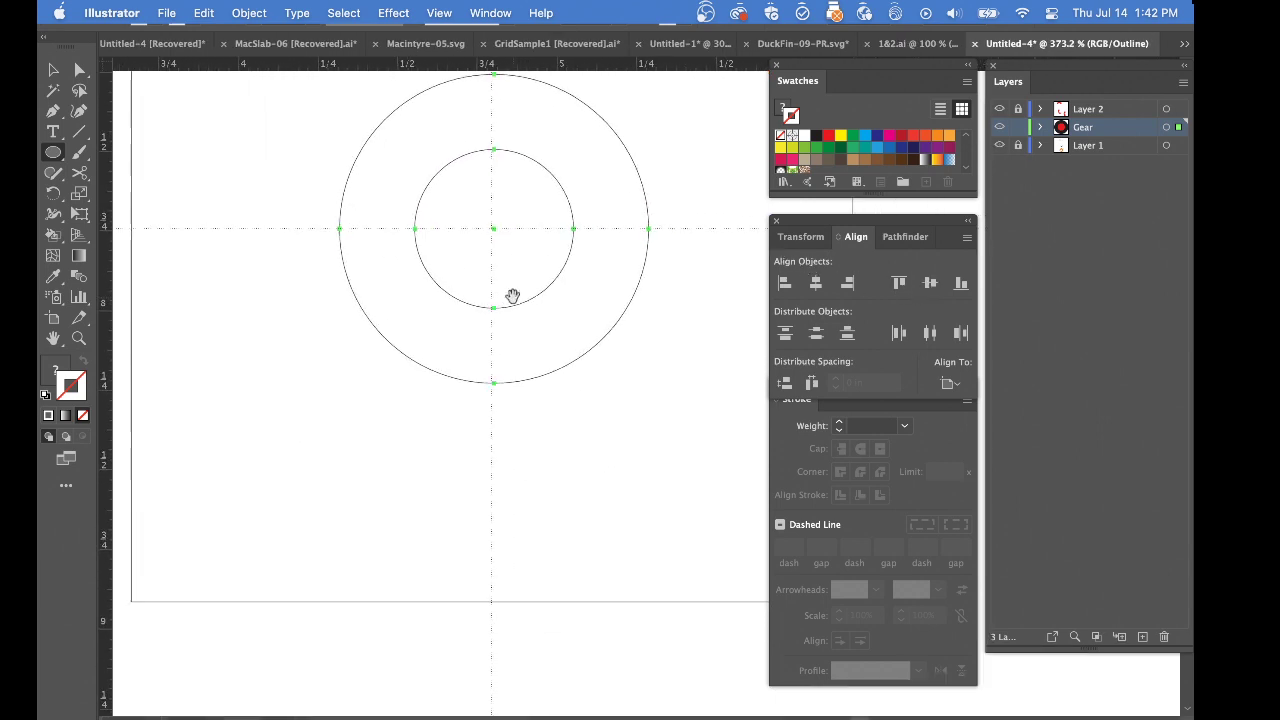
super+click(507, 245)
super+click(507, 245)
drag(671, 458, 463, 230)
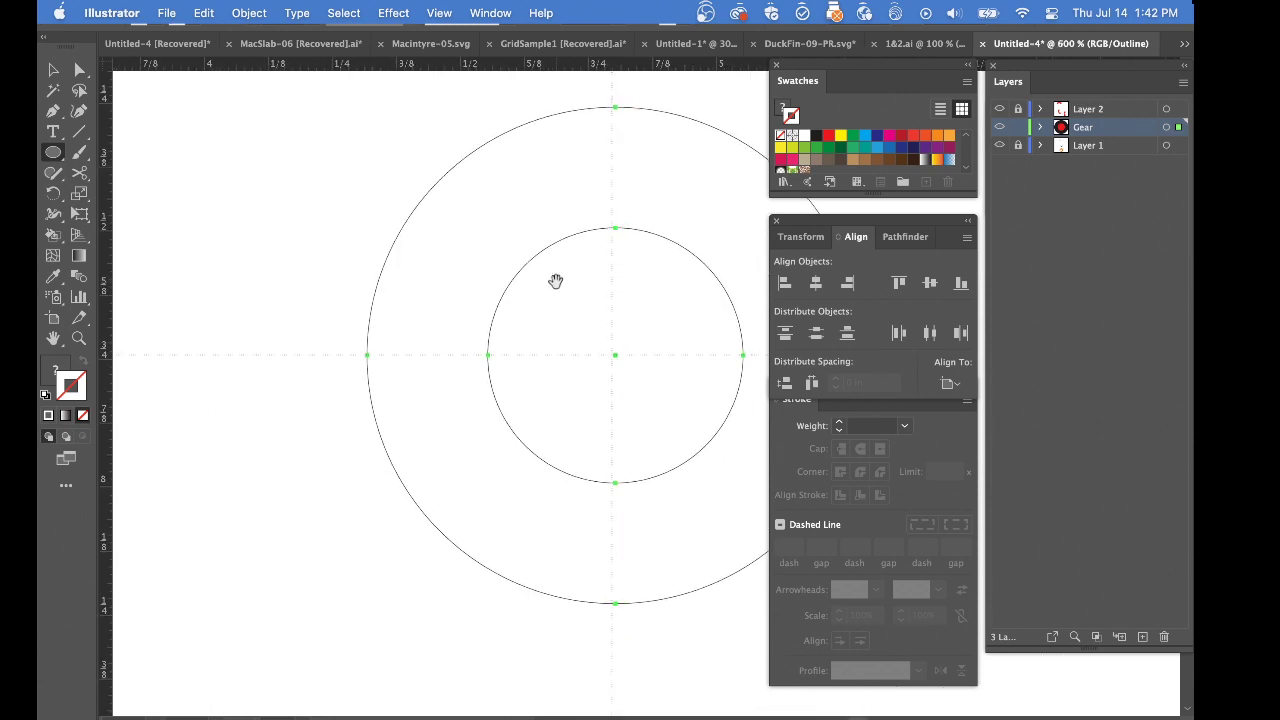
drag(556, 282, 217, 203)
drag(257, 244, 393, 326)
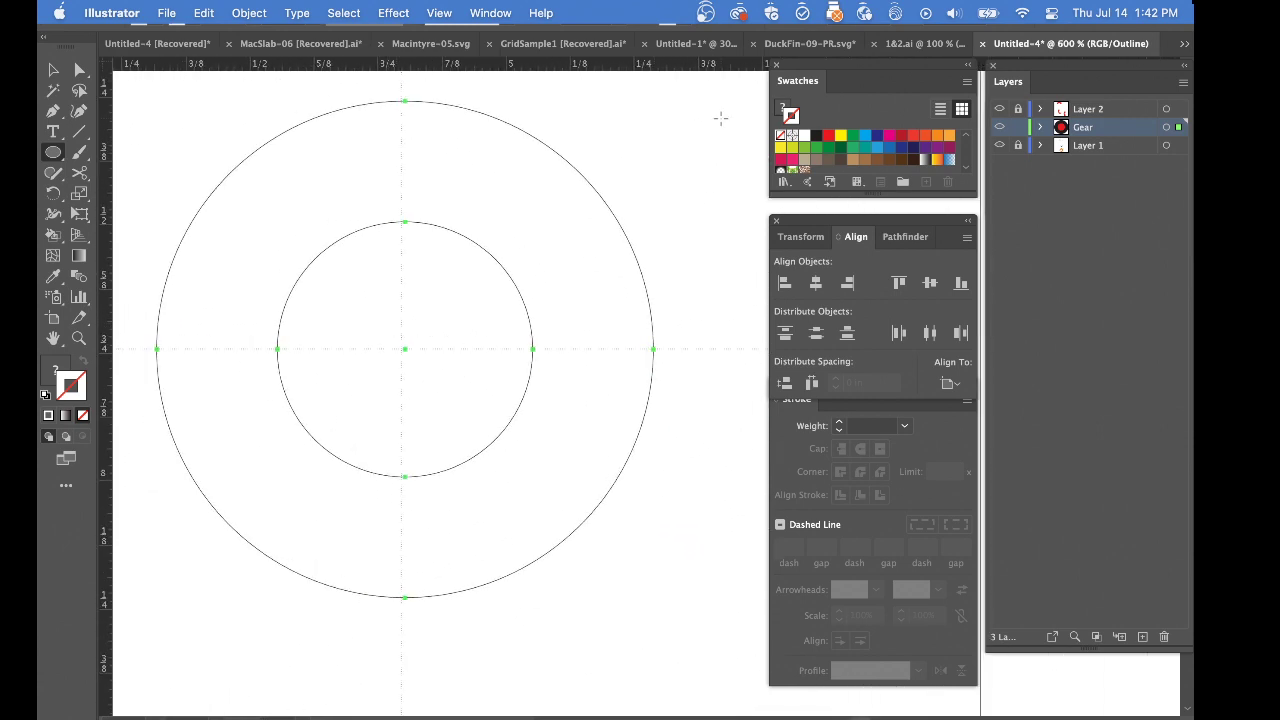
key(s)
drag(331, 320, 551, 486)
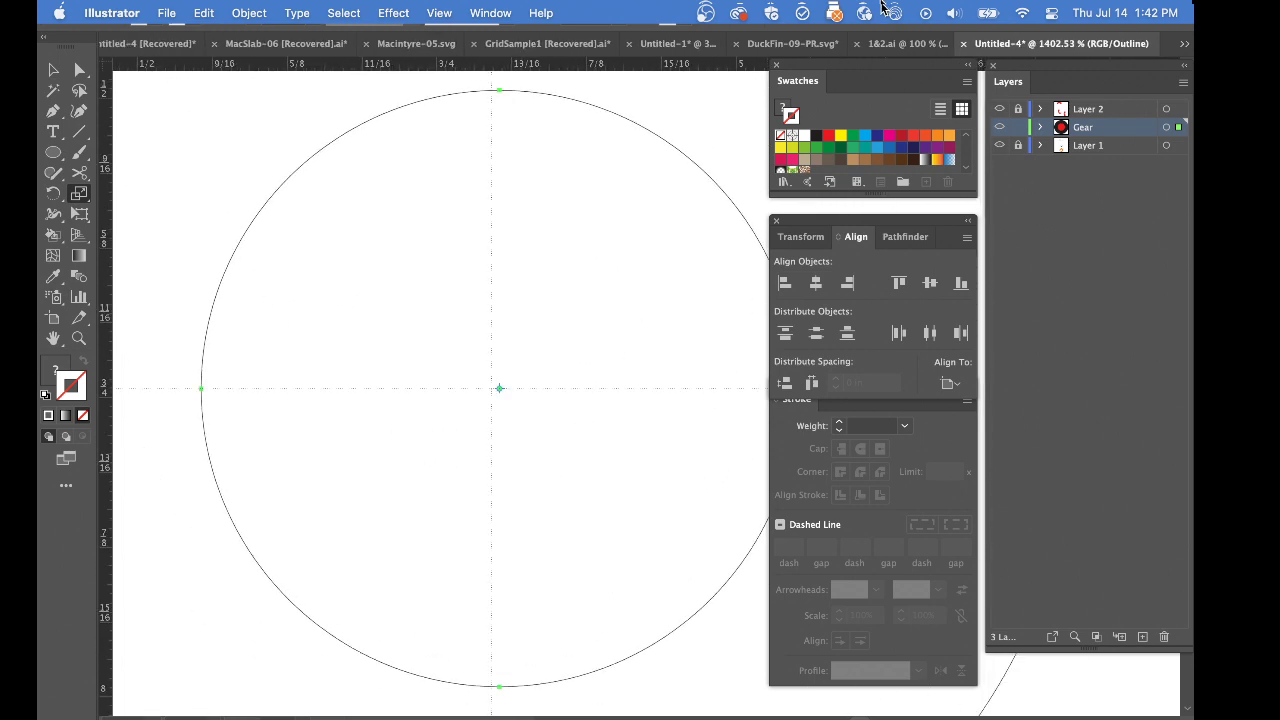
key(Left)
key(Right)
key(Left)
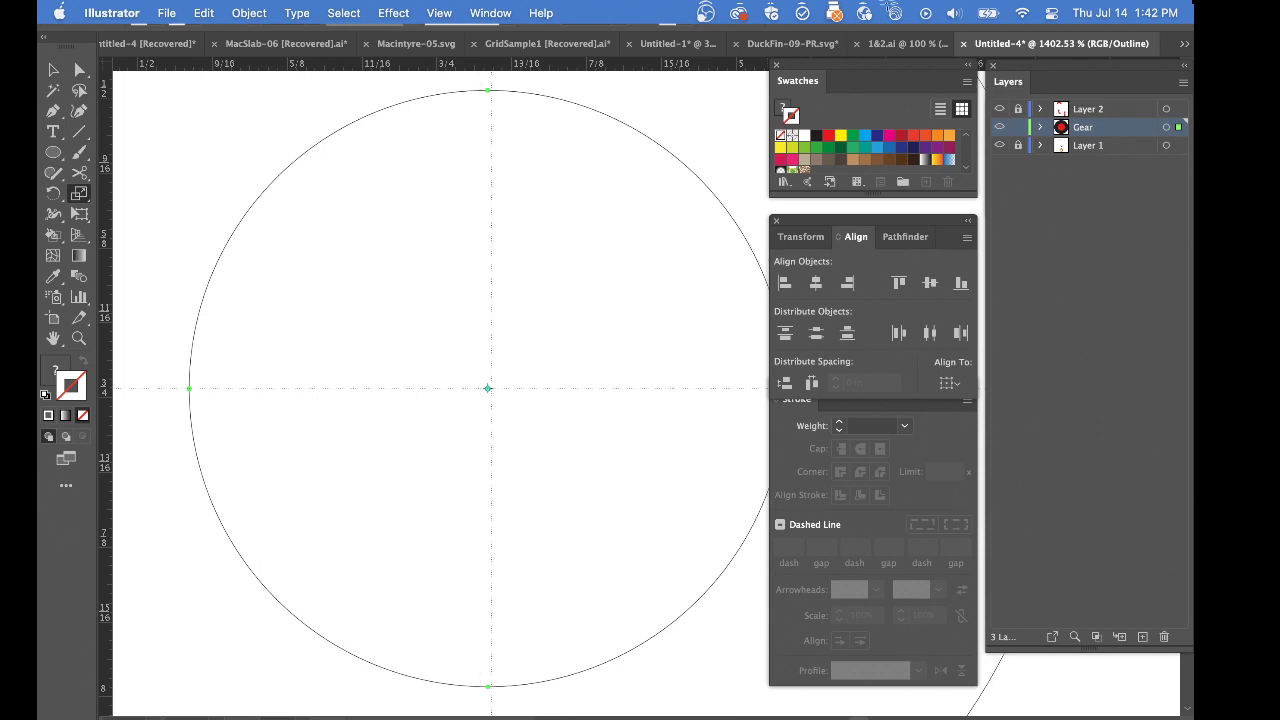
Set the keyboard increment to .001 and nudge both circles right and up toward the crossing of the guides
key(super+k)
text(.)
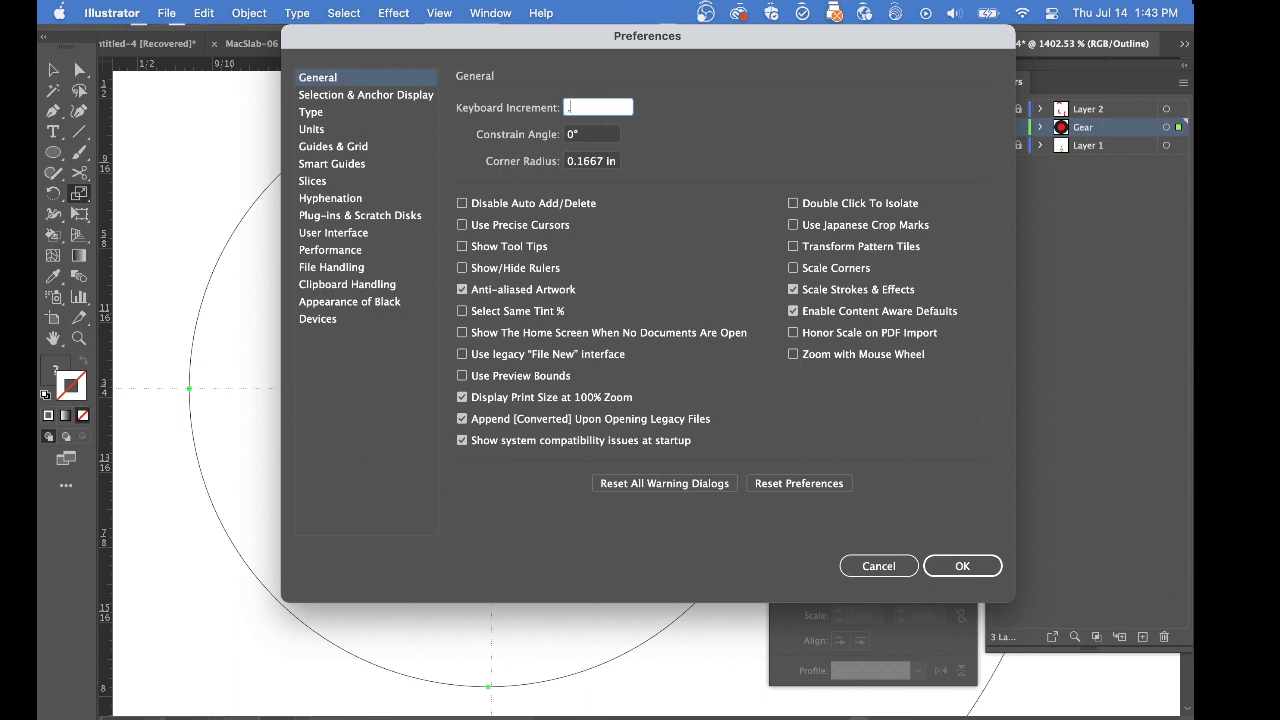
text(001)
key(Return)
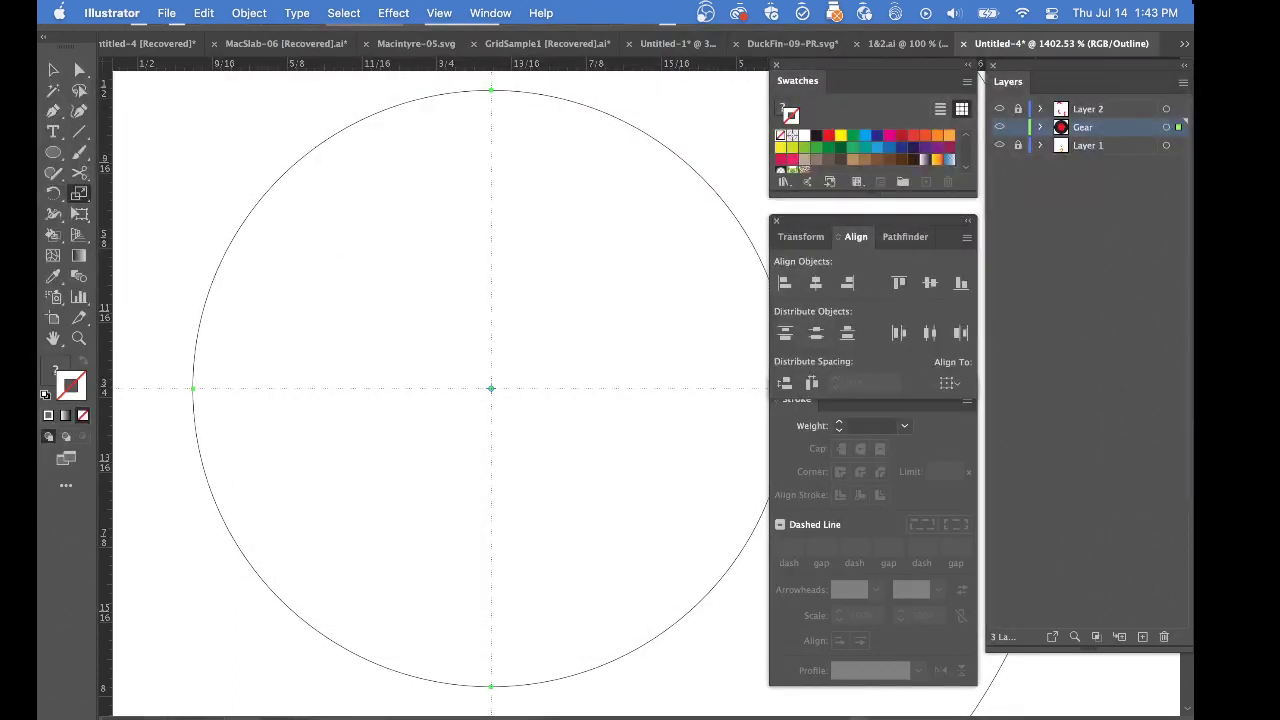
key(Up)
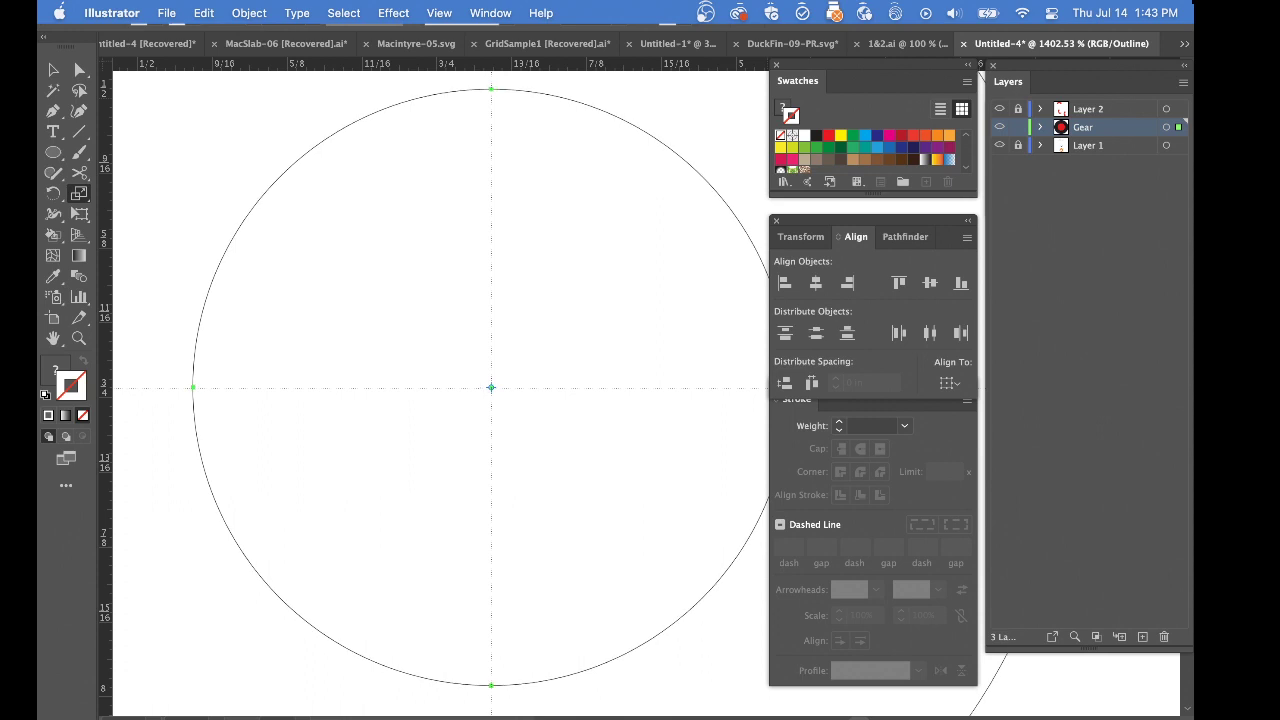
Set a finer keyboard increment and nudge the circles slightly down toward the horizontal guide
key(super+k)
text(.)
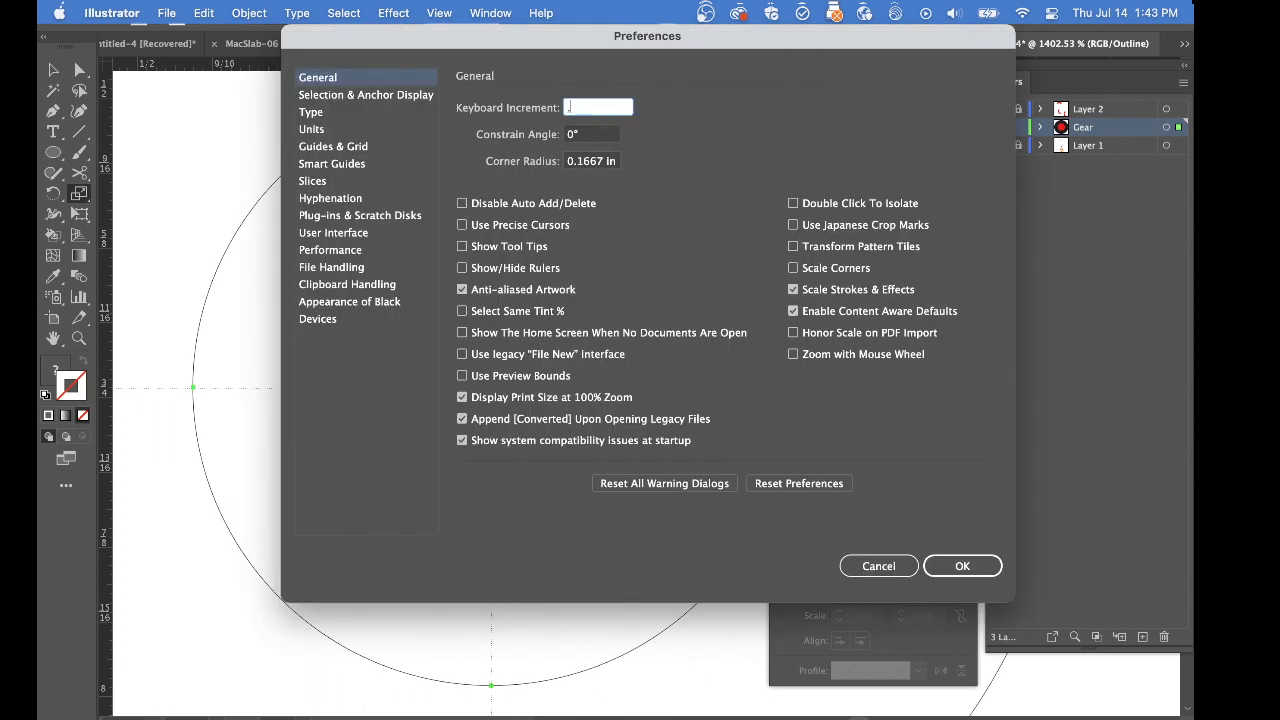
text(0)
text(001)
key(Return)
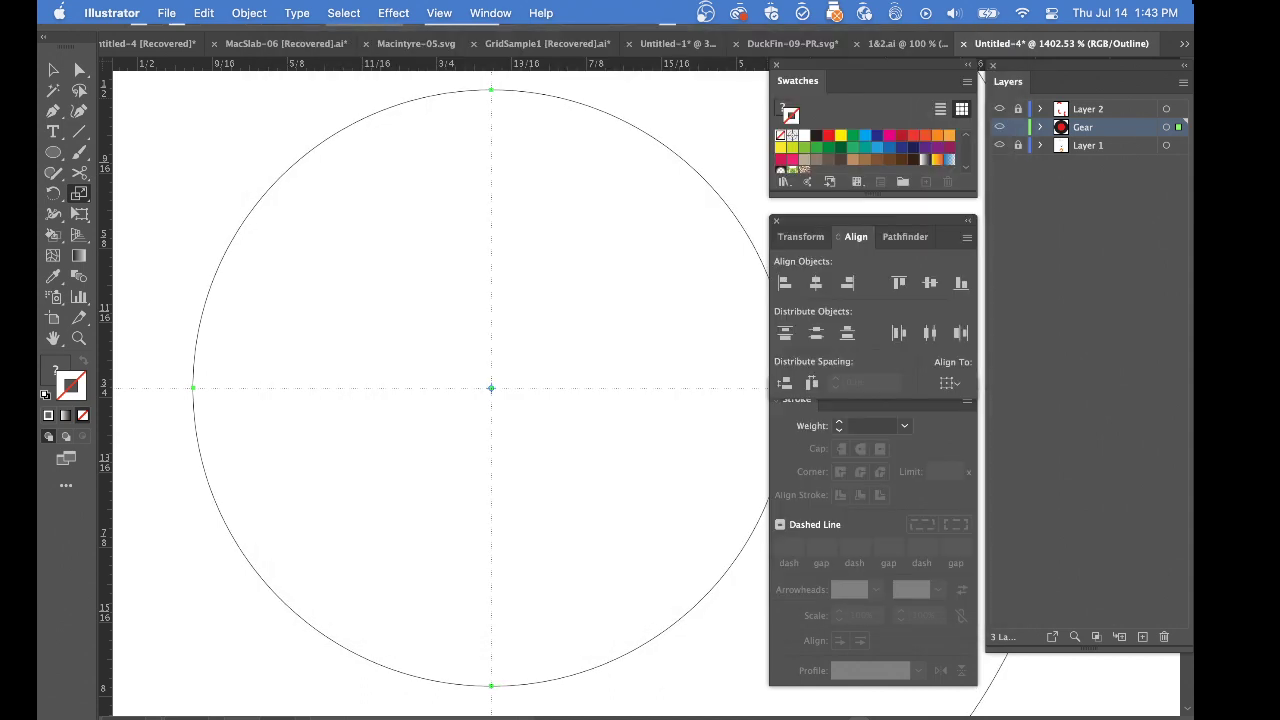
Examine at high magnification how the circles' centre lines up with the guide intersection
drag(438, 367, 702, 518)
drag(546, 418, 770, 620)
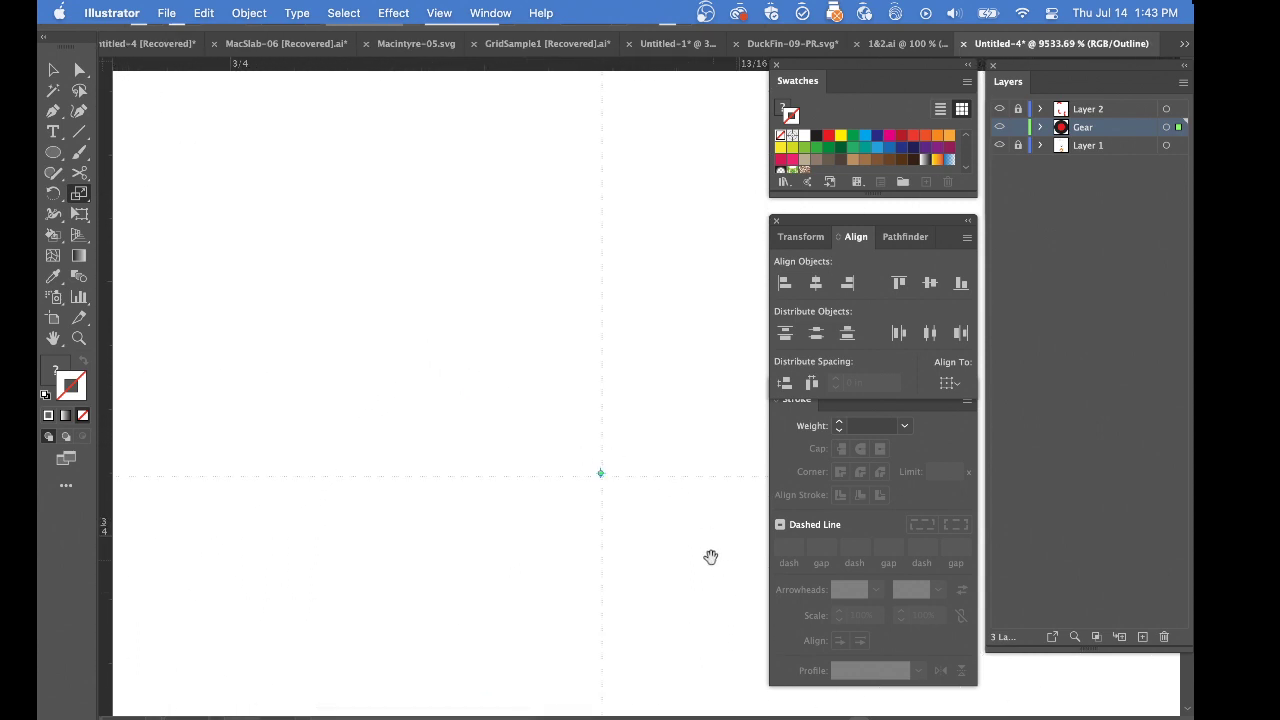
drag(704, 551, 462, 348)
click(430, 327)
click(508, 360)
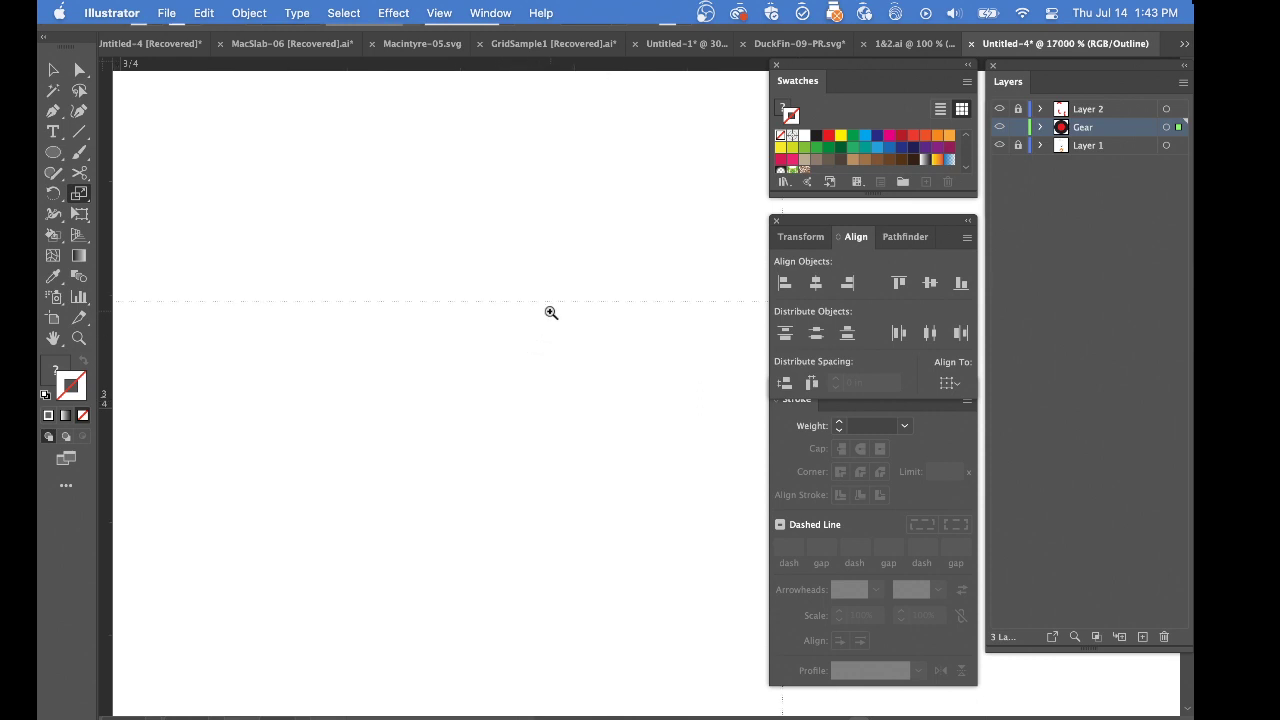
drag(596, 337, 304, 335)
drag(381, 311, 433, 323)
key(super+0)
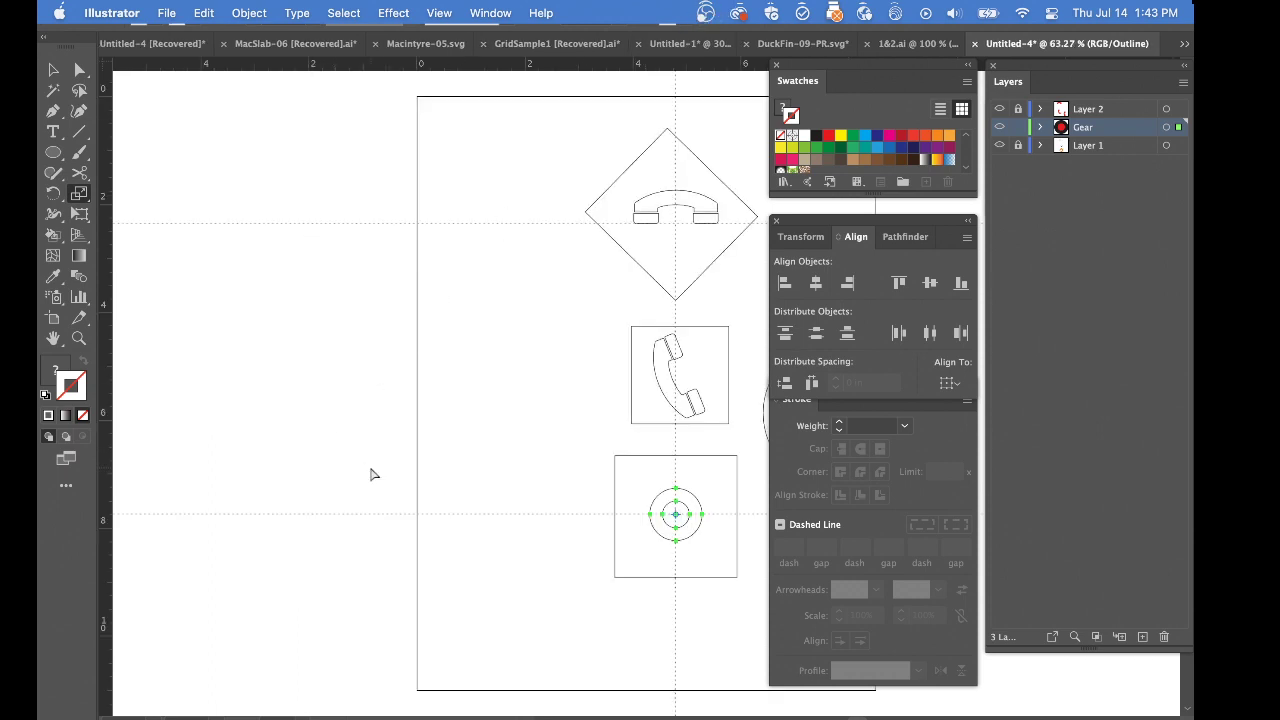
Return to preview mode and remove both concentric circles from the gear
key(super+y)
drag(660, 592, 381, 431)
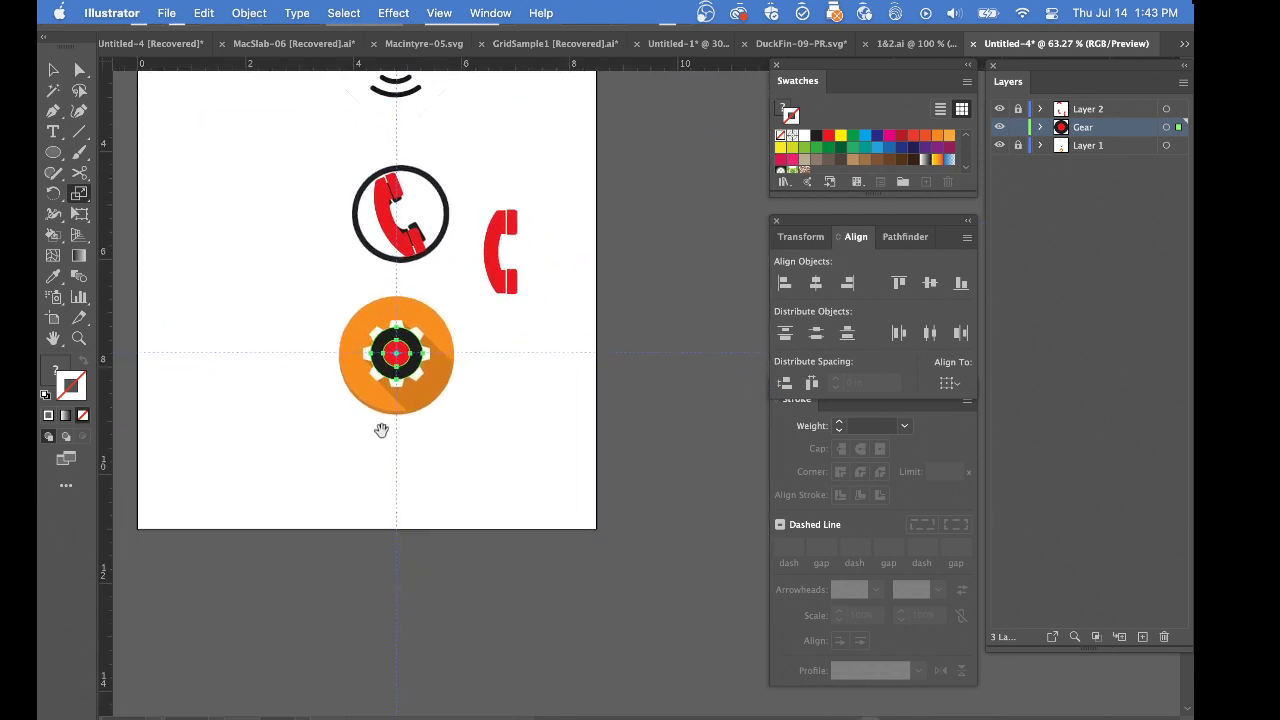
super+click(449, 409)
super+click(494, 390)
super+click(491, 387)
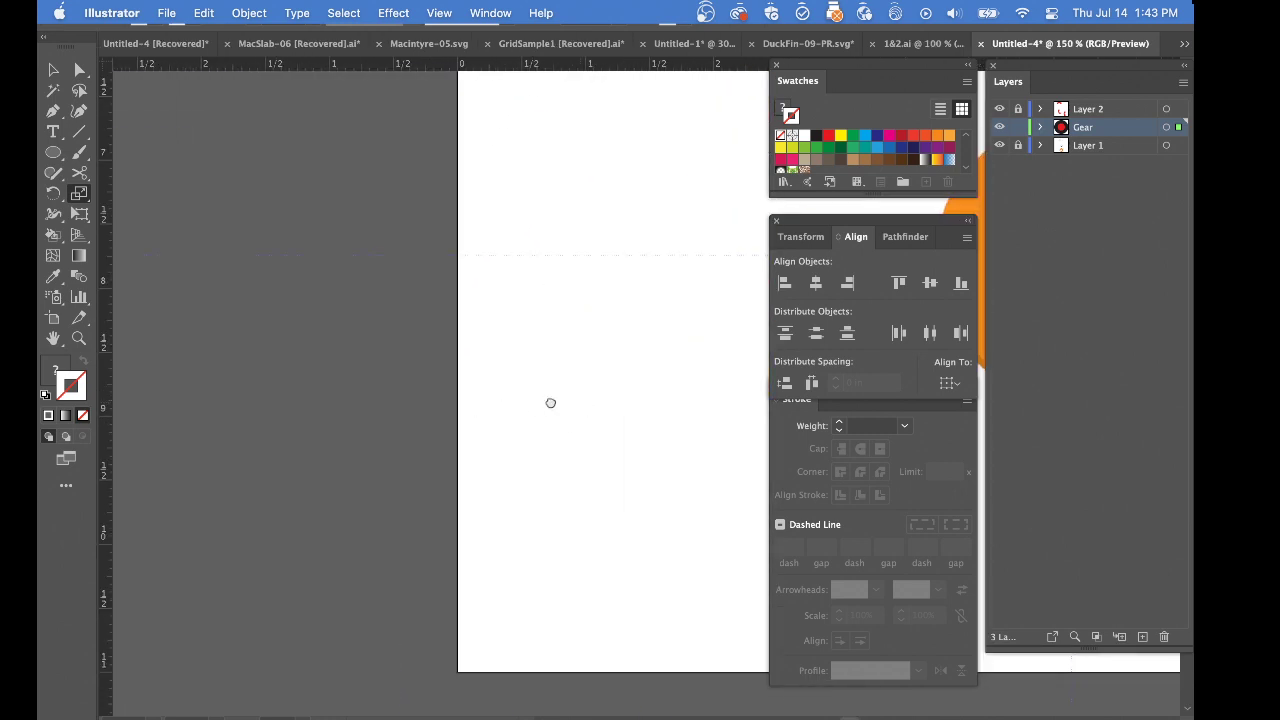
drag(574, 403, 115, 363)
drag(598, 344, 251, 504)
drag(313, 380, 408, 427)
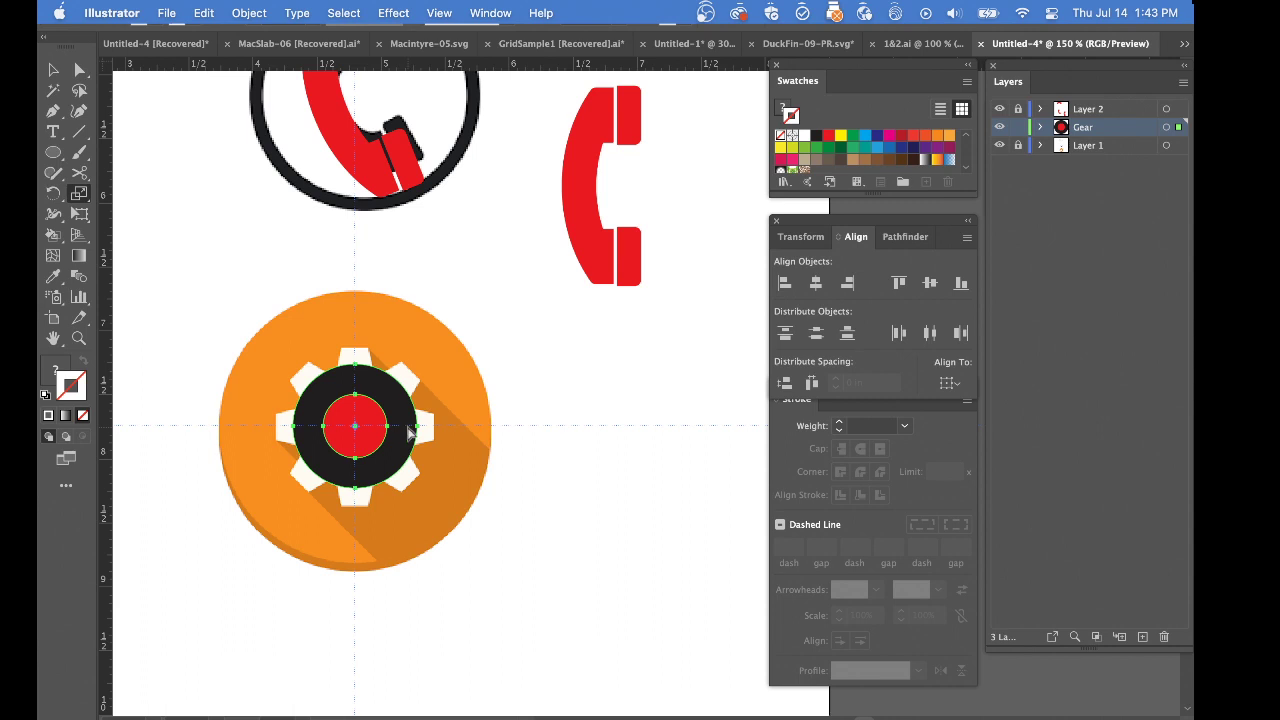
key(Delete)
Draw a black rectangle over the gear's top tooth and shift its lower-left corner outward to match the tooth's slant
key(m)
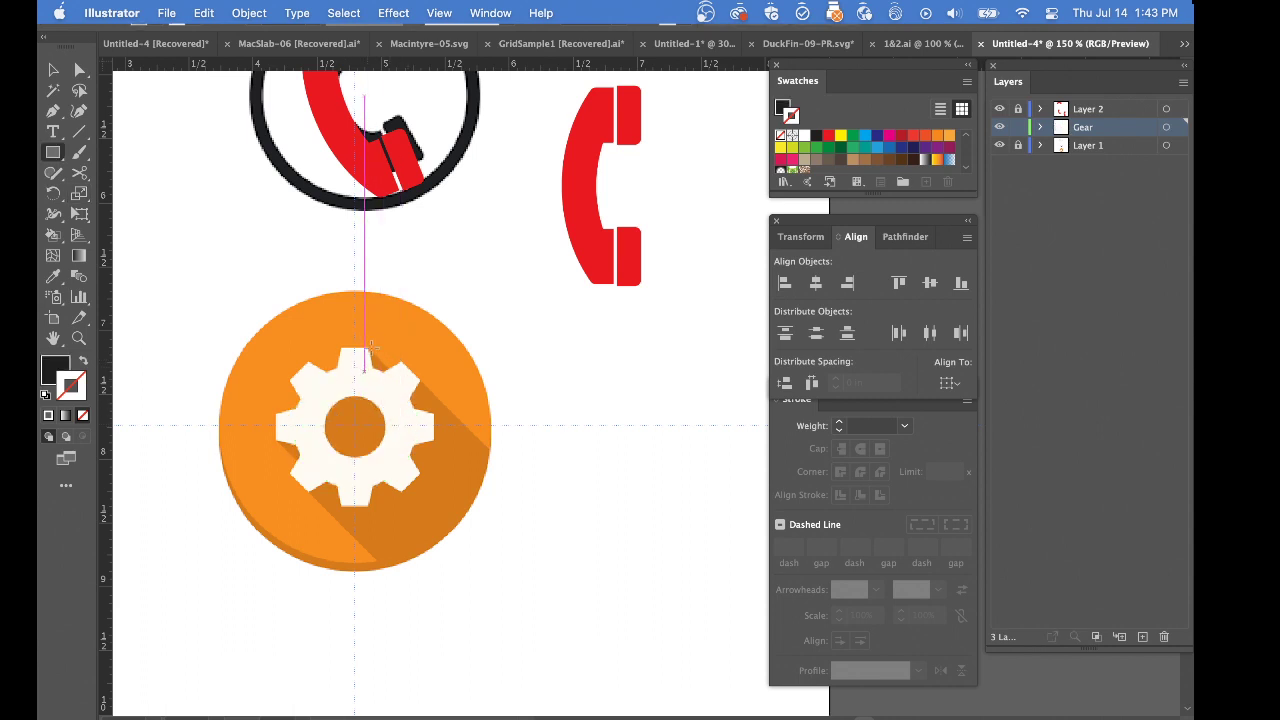
super+click(356, 371)
super+click(358, 373)
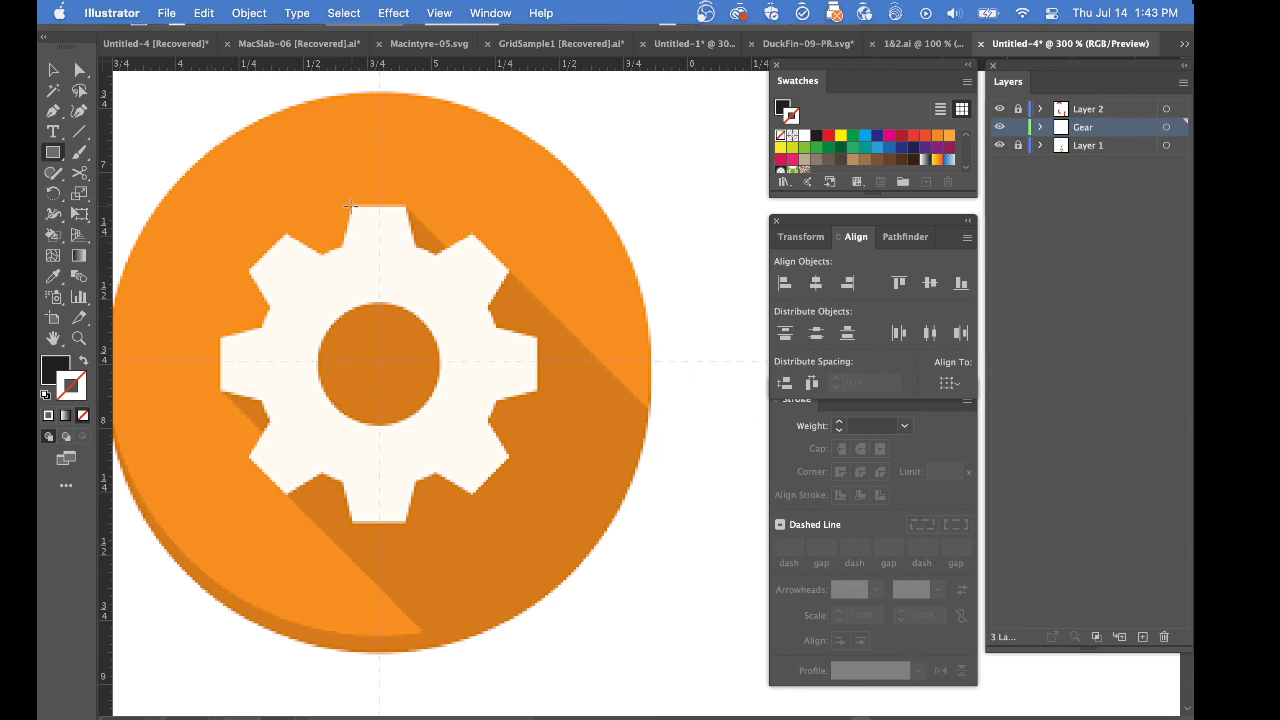
drag(350, 206, 337, 278)
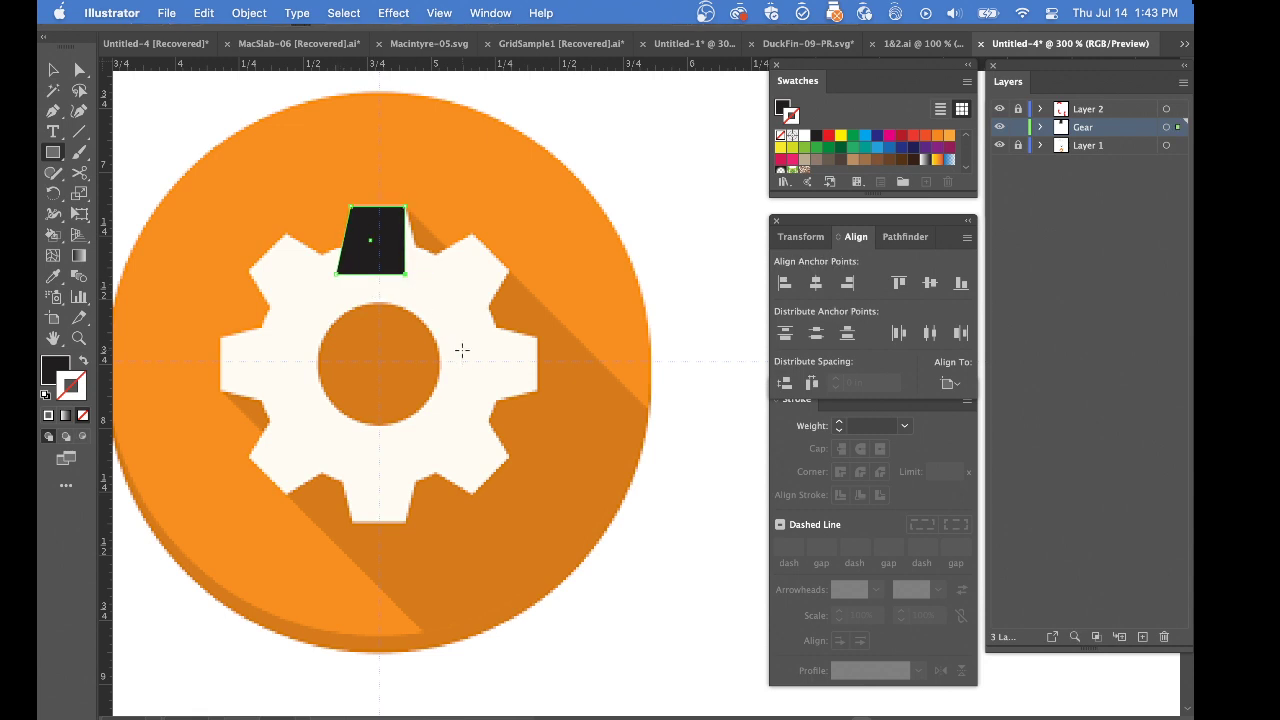
Move the tooth shape's lower-right corner 0.0572 in outward horizontally to form a symmetrical trapezoid
key(shift+super+m)
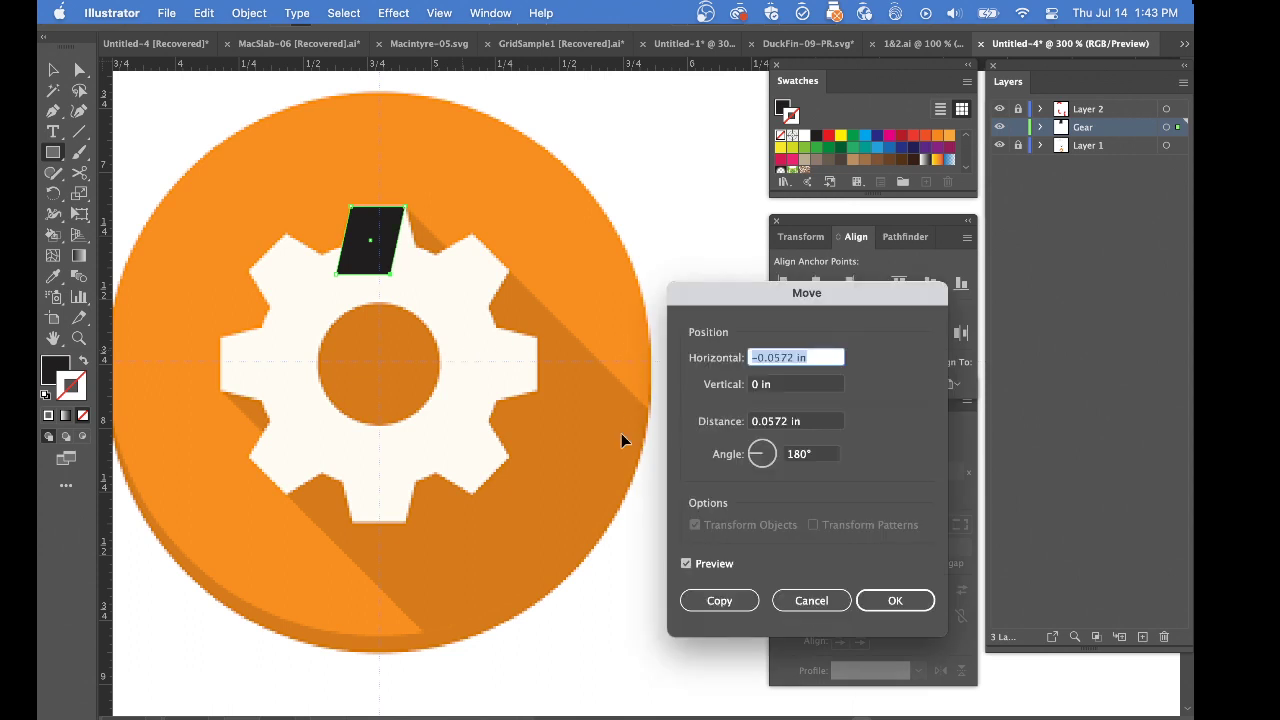
click(757, 359)
key(Return)
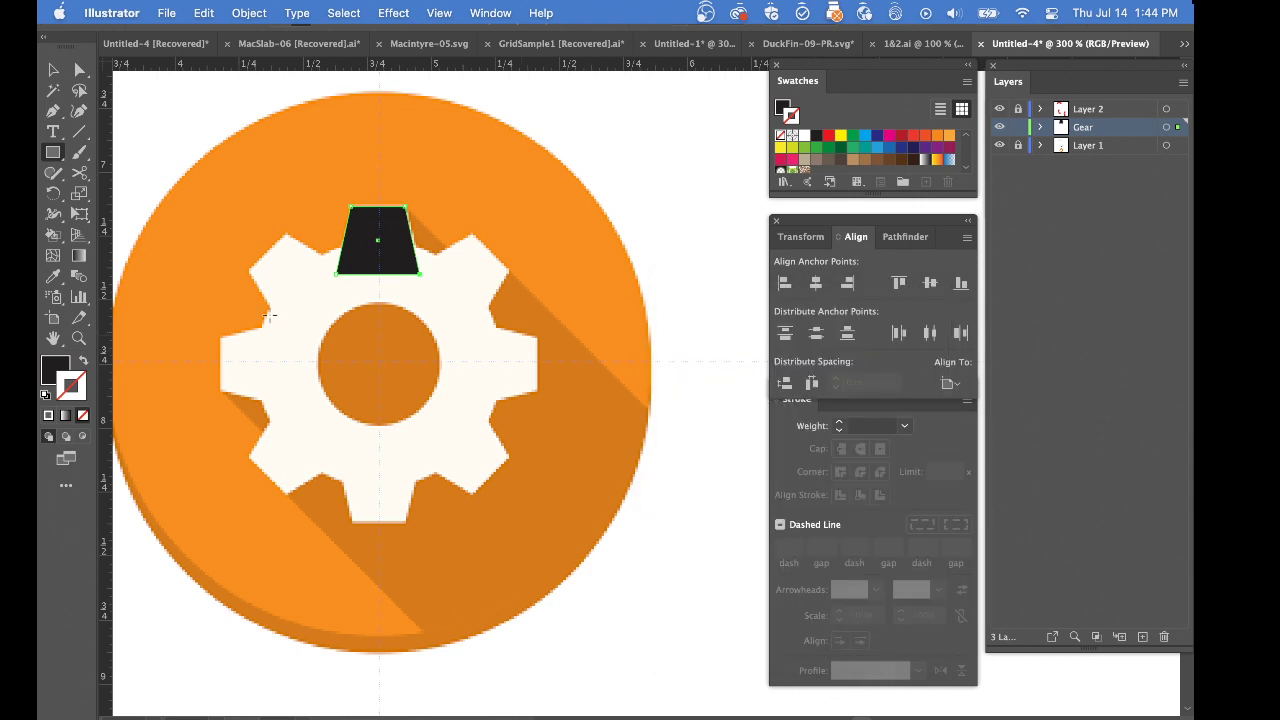
Nudge the black tooth right in outline view to centre it on the vertical guide, then return to preview
key(s)
super+click(463, 270)
super+click(409, 260)
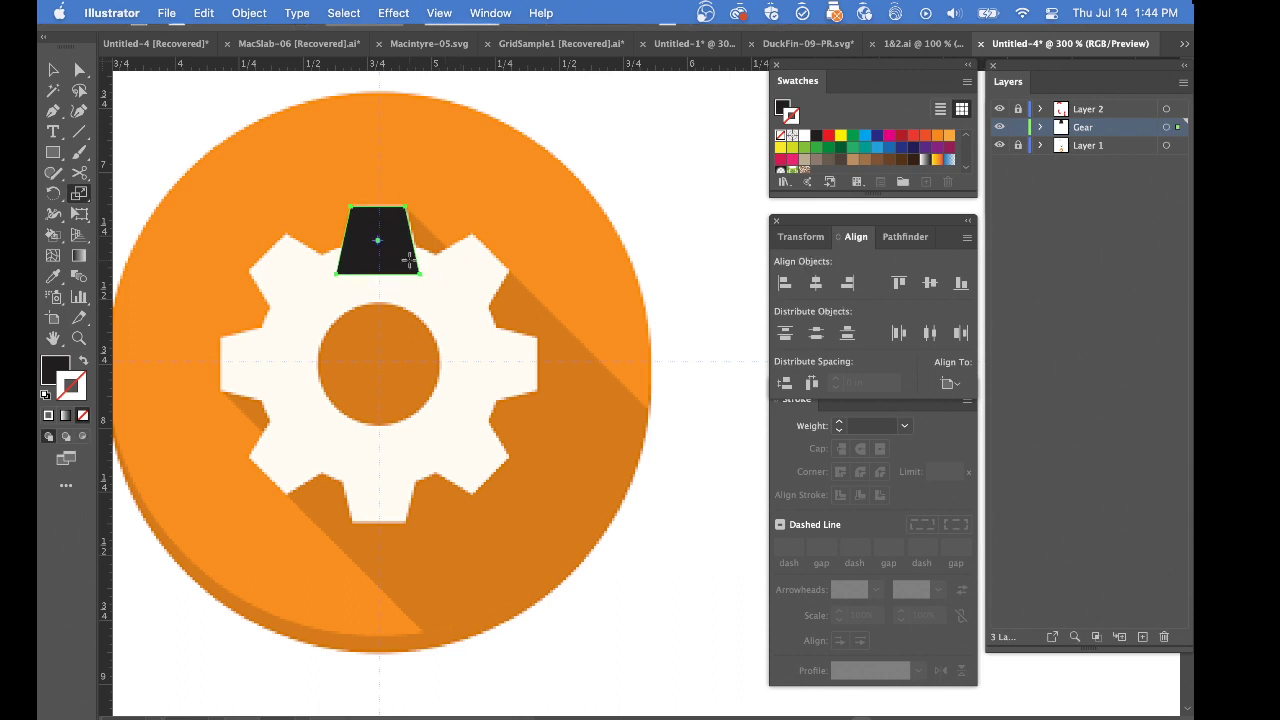
key(super+y)
drag(351, 234, 797, 655)
mouse_move(600, 595)
mouse_down()
mouse_move(429, 449)
mouse_move(578, 593)
mouse_up()
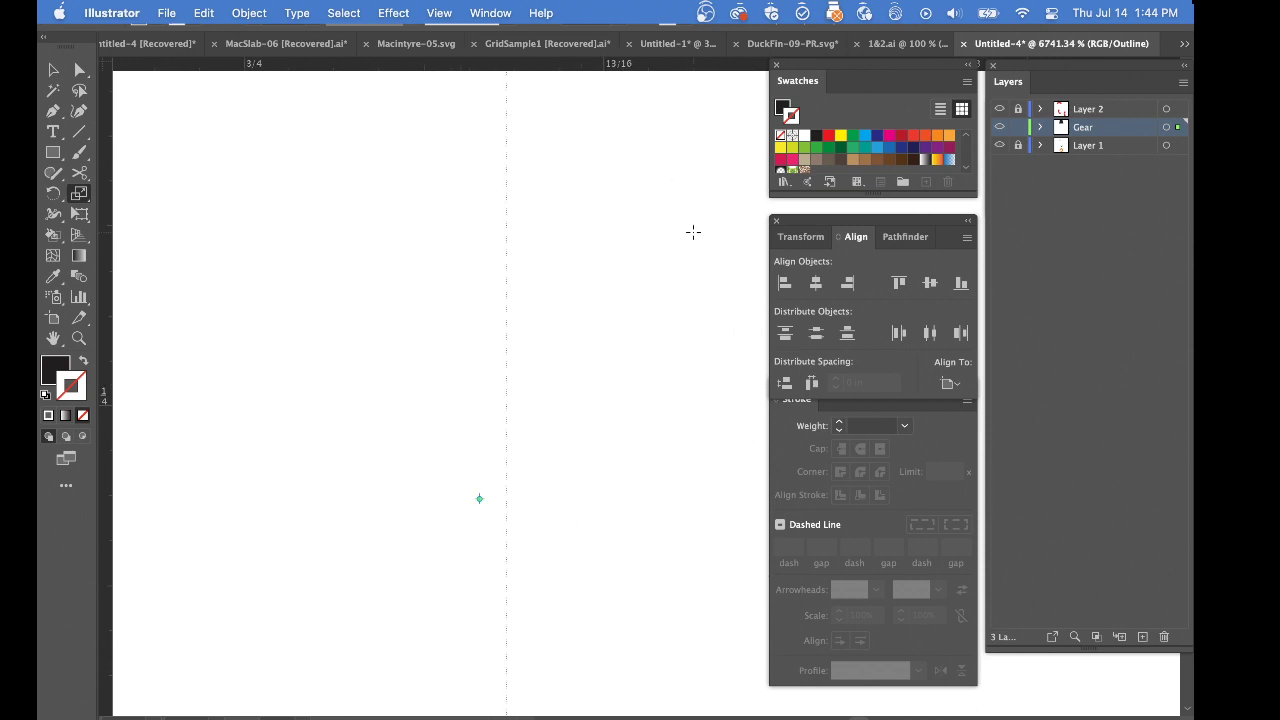
key(Right)
key(Right)
key(Right)
key(Right)
key(super+0)
key(super+y)
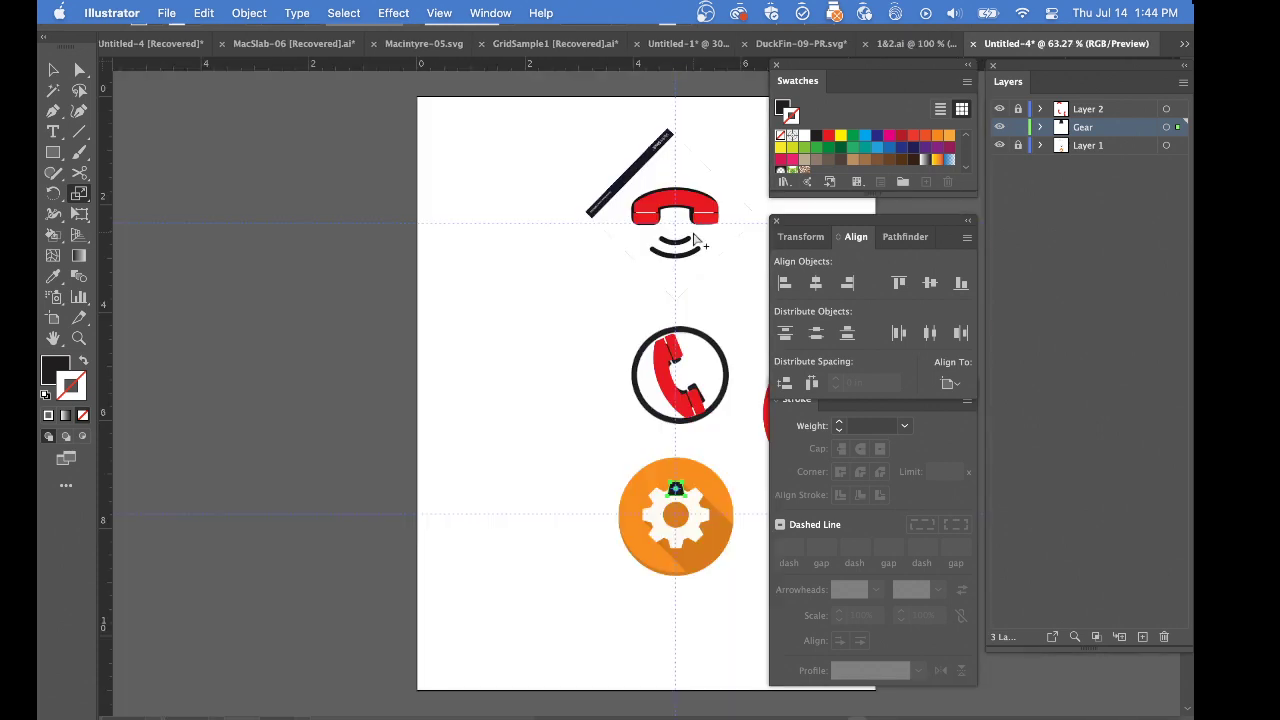
Show the hidden concentric circles of the gear again and clear the selection
key(alt+super+3)
drag(720, 498, 422, 376)
super+click(412, 389)
super+click(412, 389)
drag(668, 462, 183, 391)
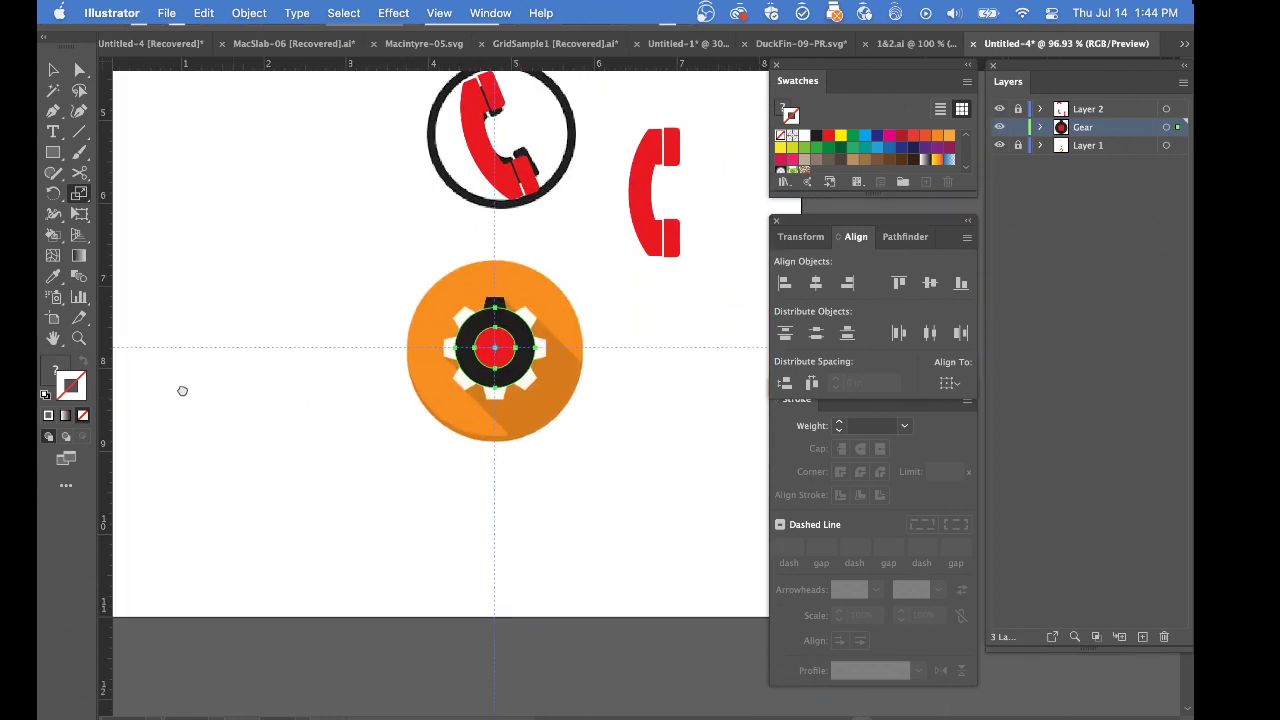
key(shift+super+a)
Select the trapezoid tooth above the black circle and fill it with green
super+click(453, 361)
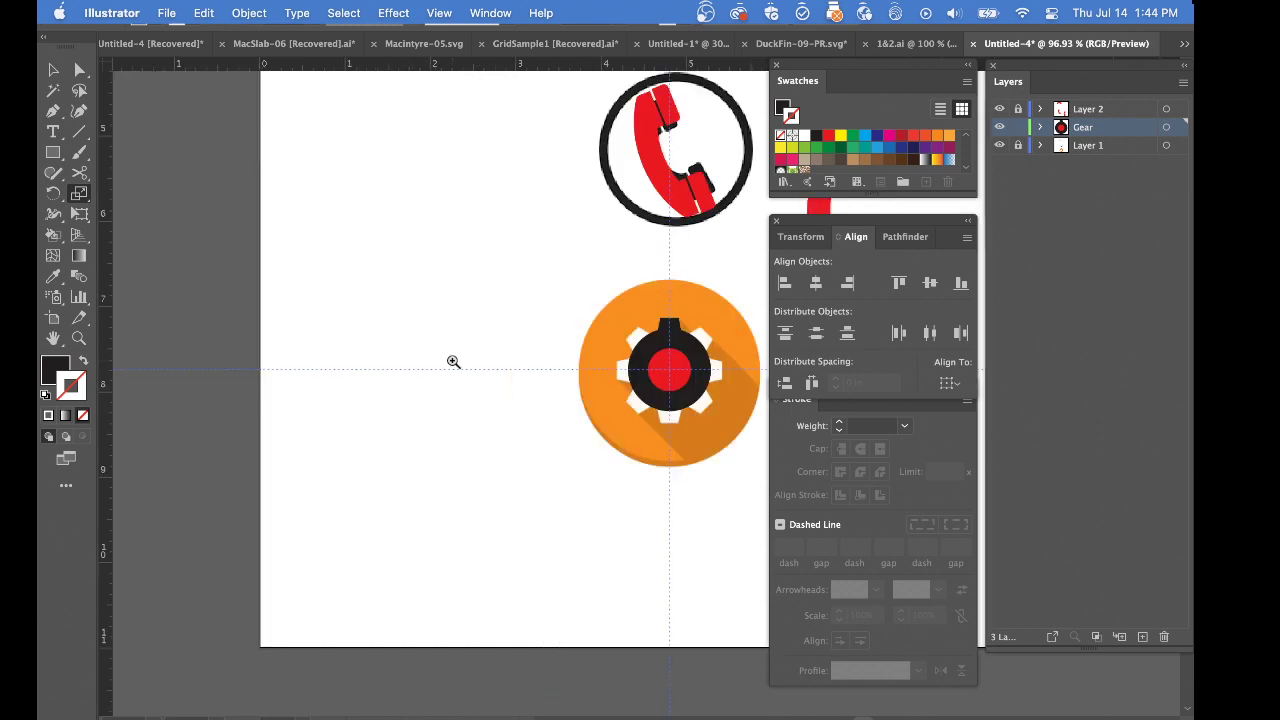
super+click(454, 362)
drag(663, 431, 260, 417)
drag(566, 386, 201, 323)
super+click(204, 262)
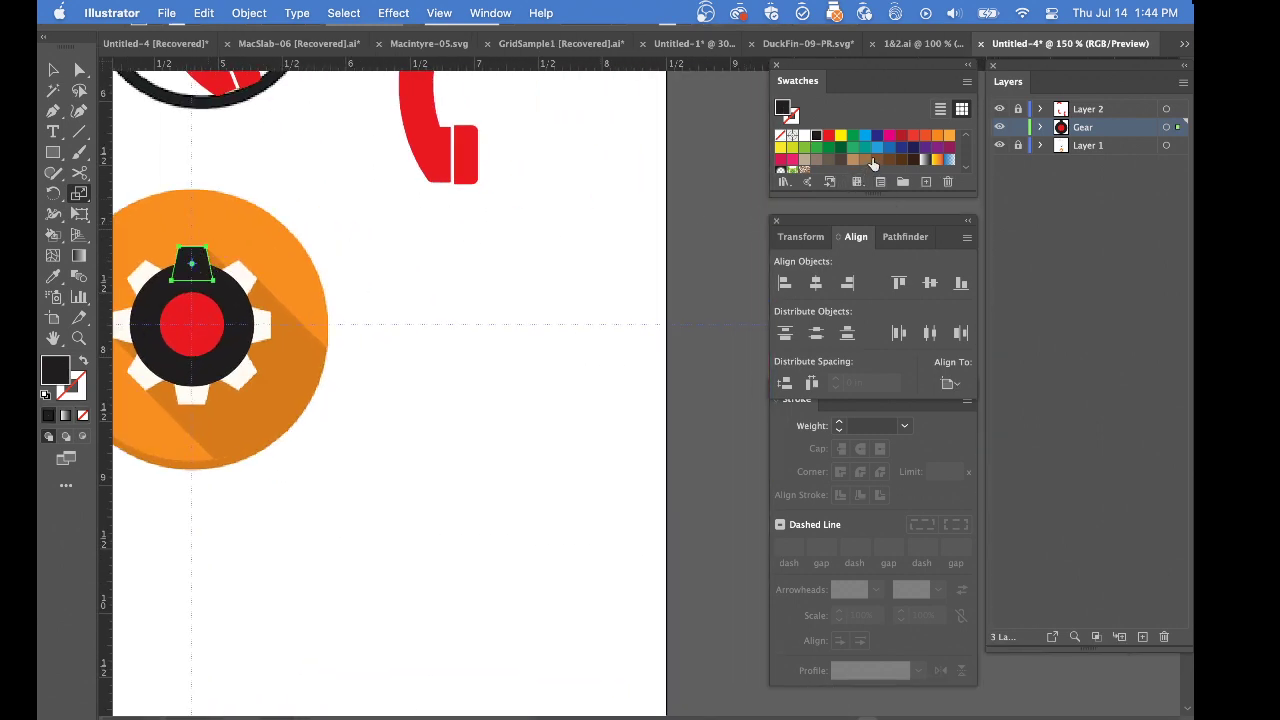
click(853, 135)
Make a copy of the green tooth rotated 45° about the gear's exact centre where the guides cross, picking the centre in outline view
drag(299, 264, 589, 258)
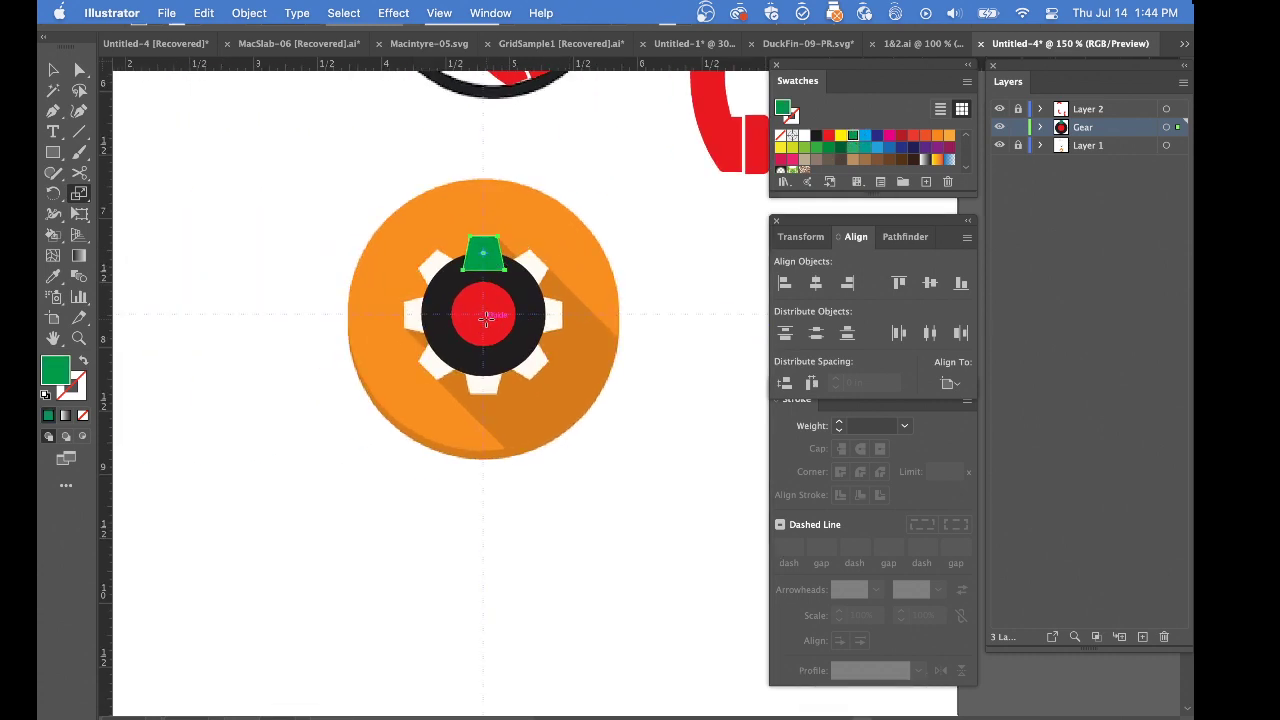
key(r)
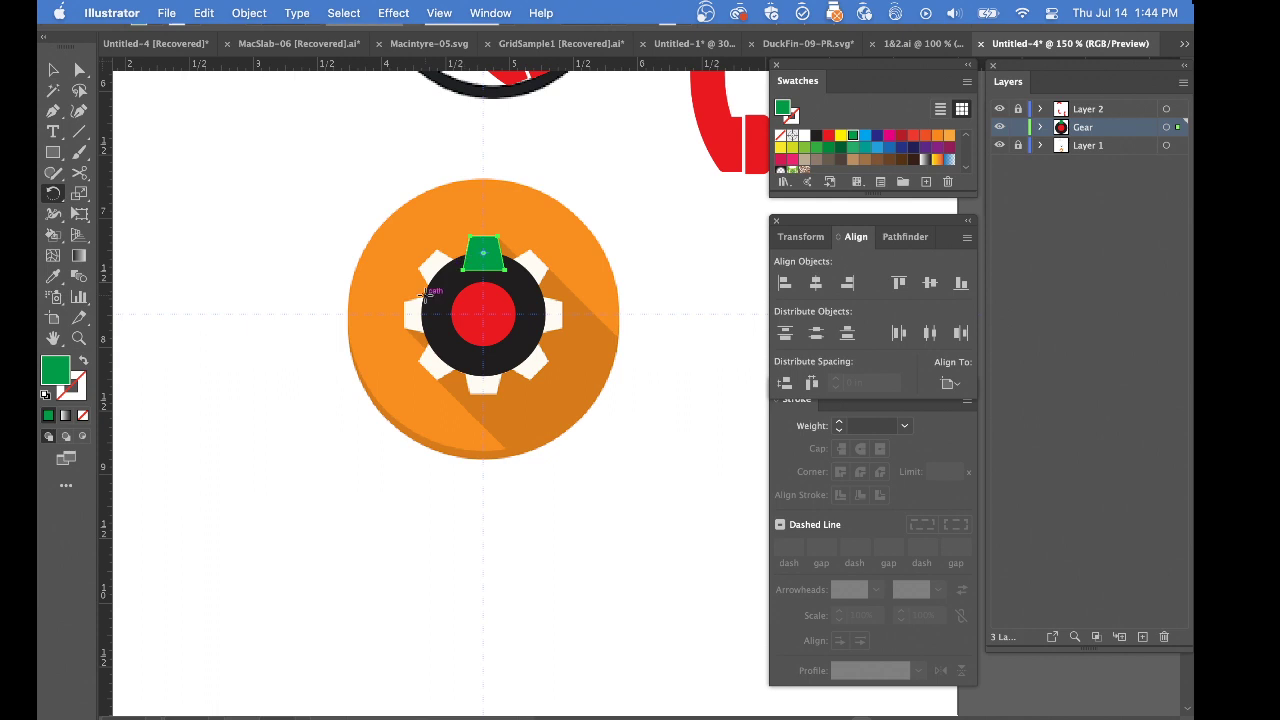
super+click(498, 317)
super+click(567, 385)
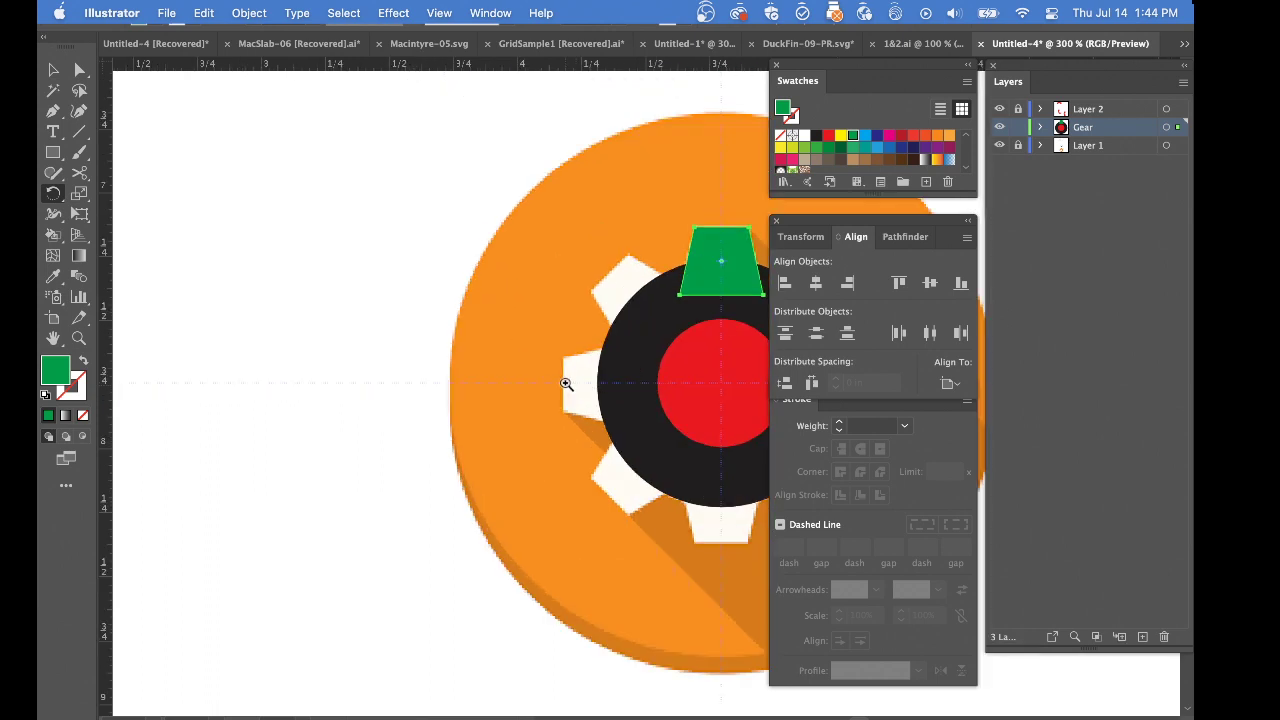
super+click(566, 384)
drag(606, 360, 651, 608)
key(super+y)
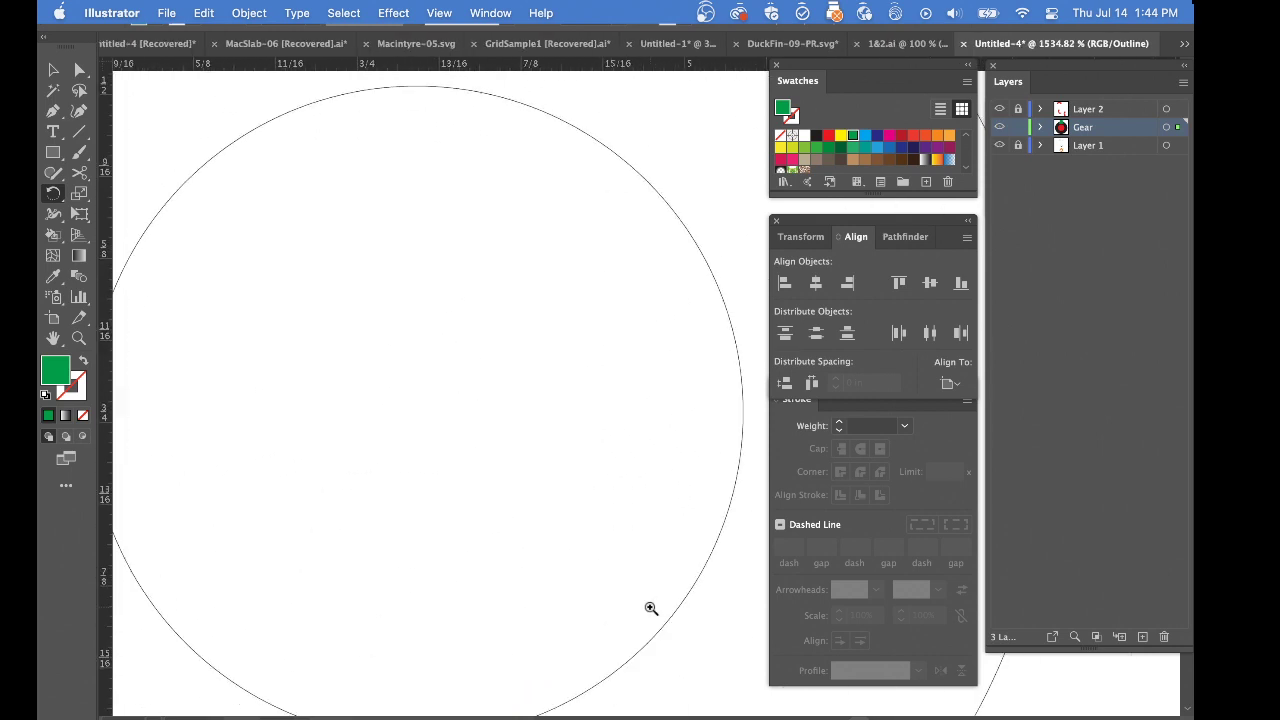
drag(394, 389, 537, 483)
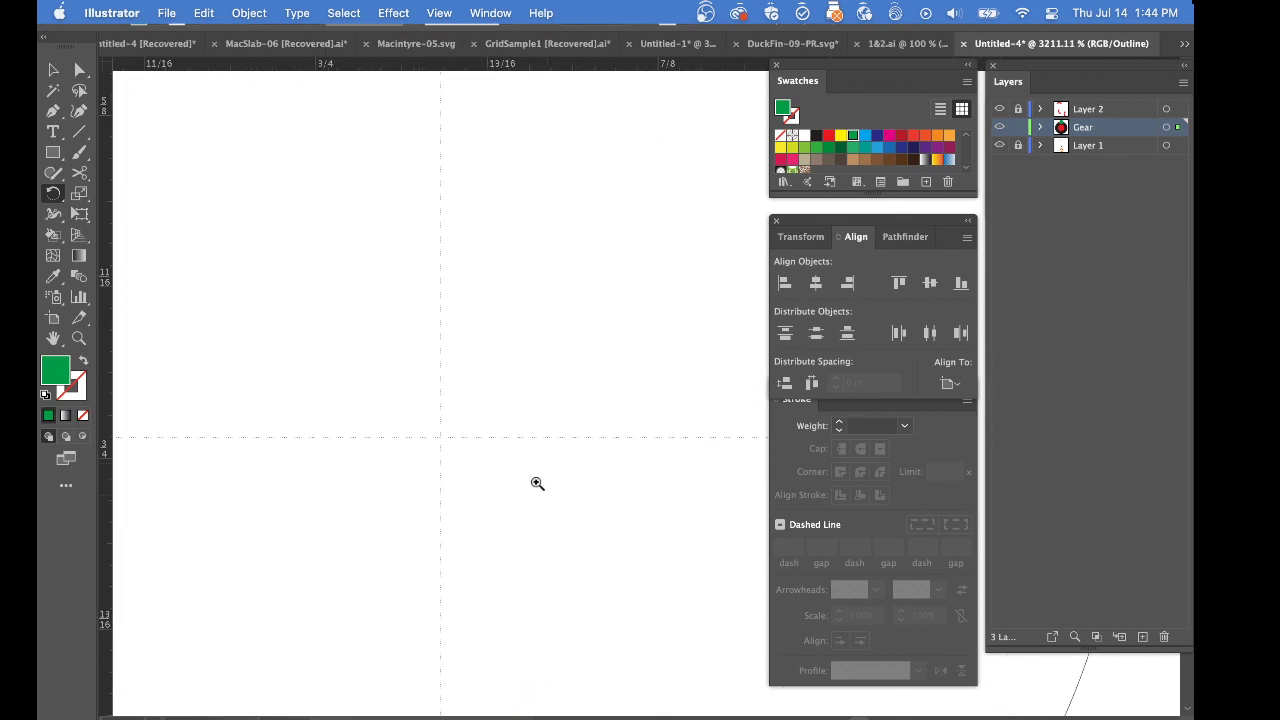
alt+click(441, 437)
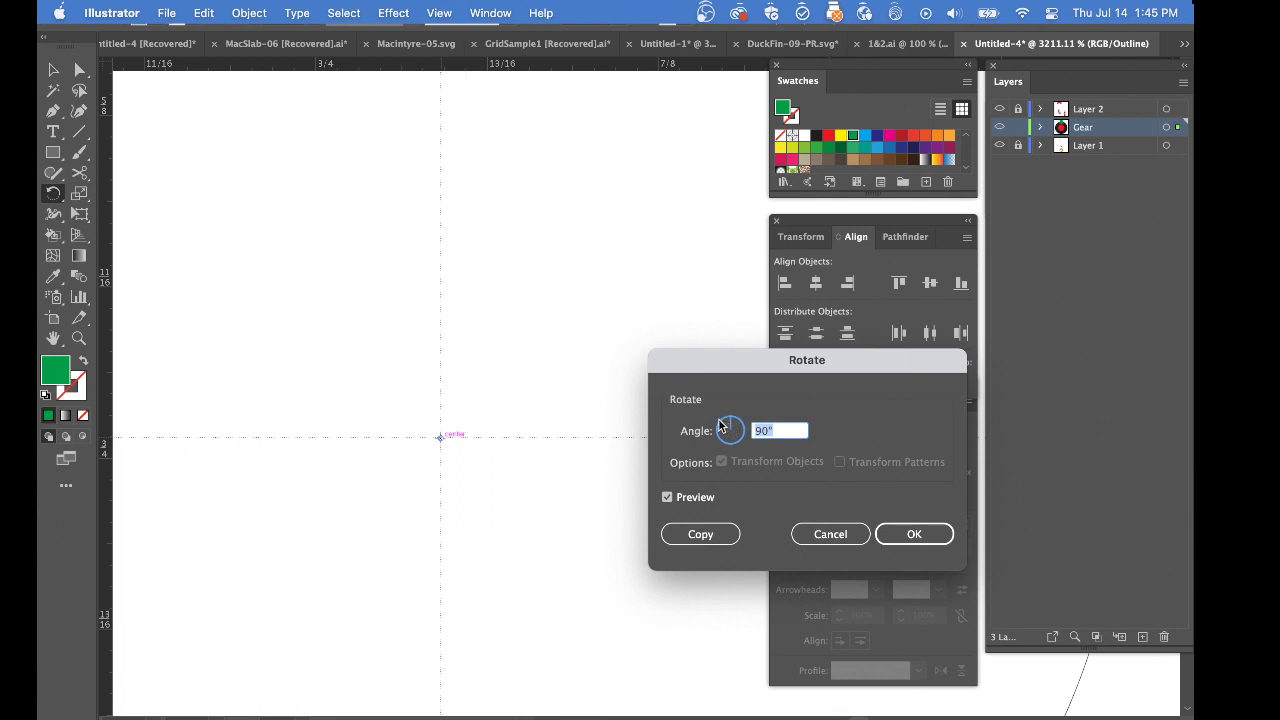
text(45)
click(703, 534)
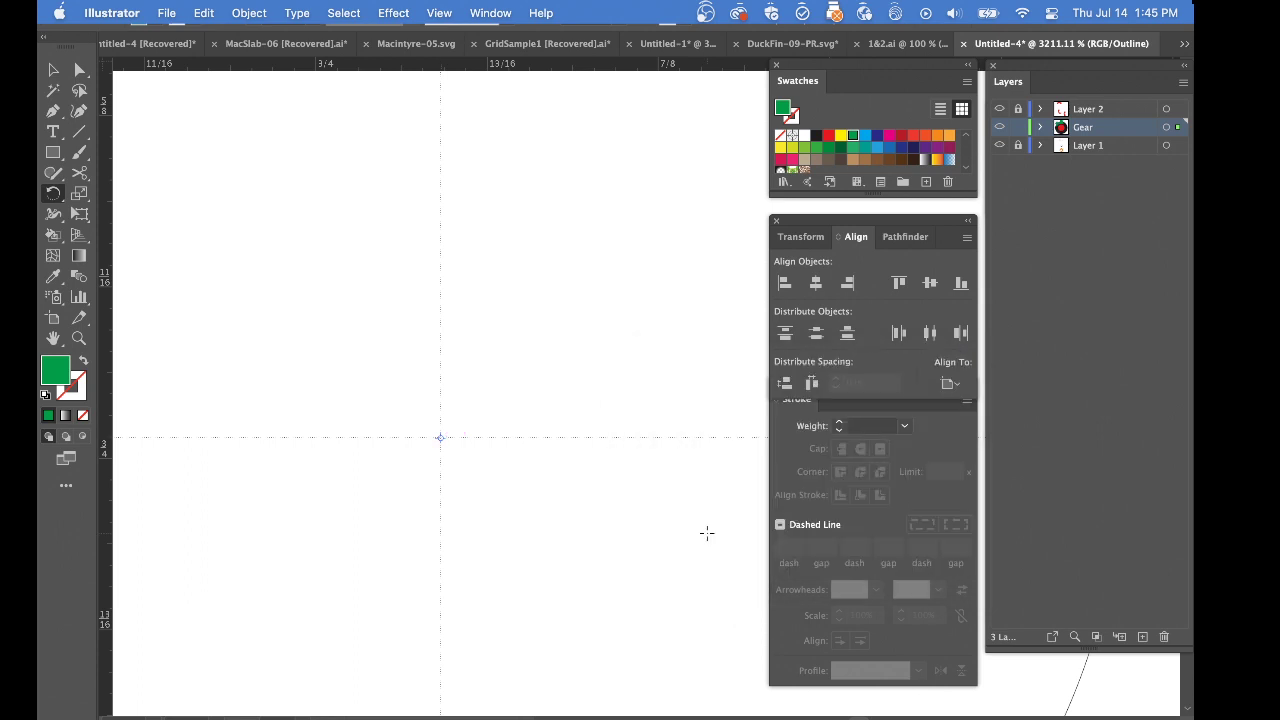
Return to preview and repeat the 45° rotated copy until eight green teeth encircle the gear
key(super+0)
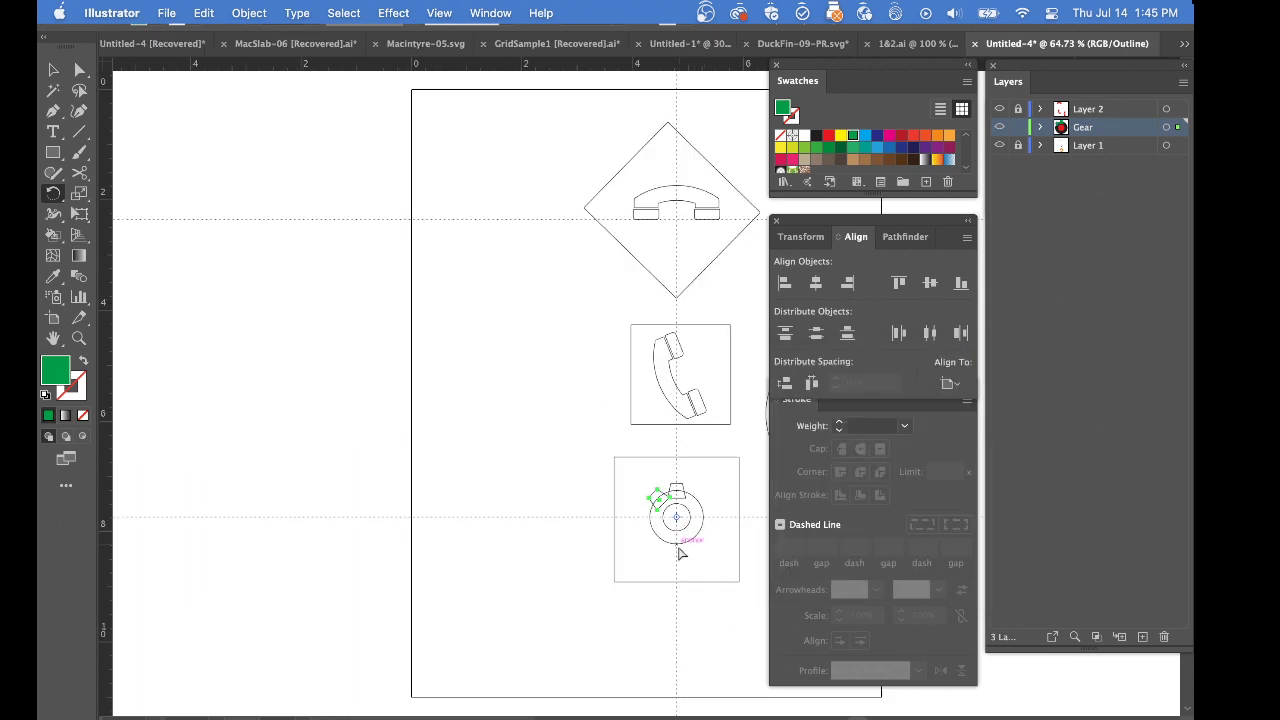
key(super+y)
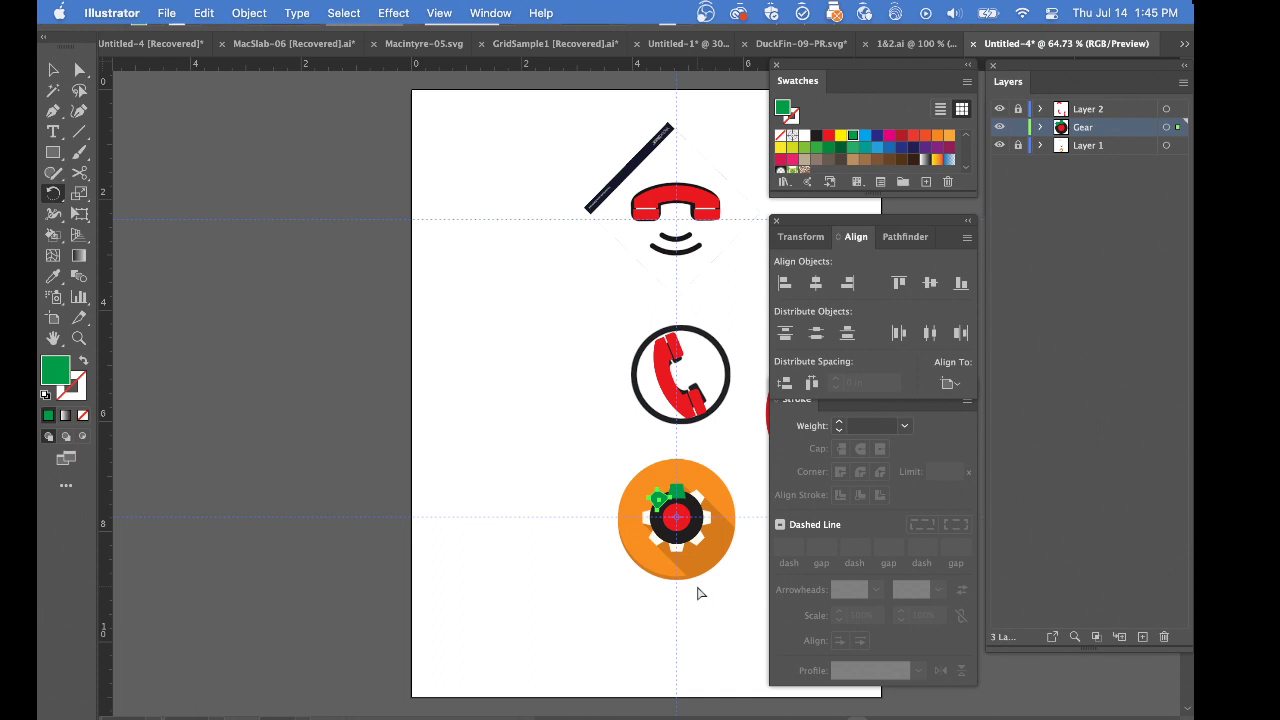
key(ctrl+d)
key(ctrl+d)
key(ctrl+d)
key(ctrl+d)
key(ctrl+d)
key(ctrl+d)
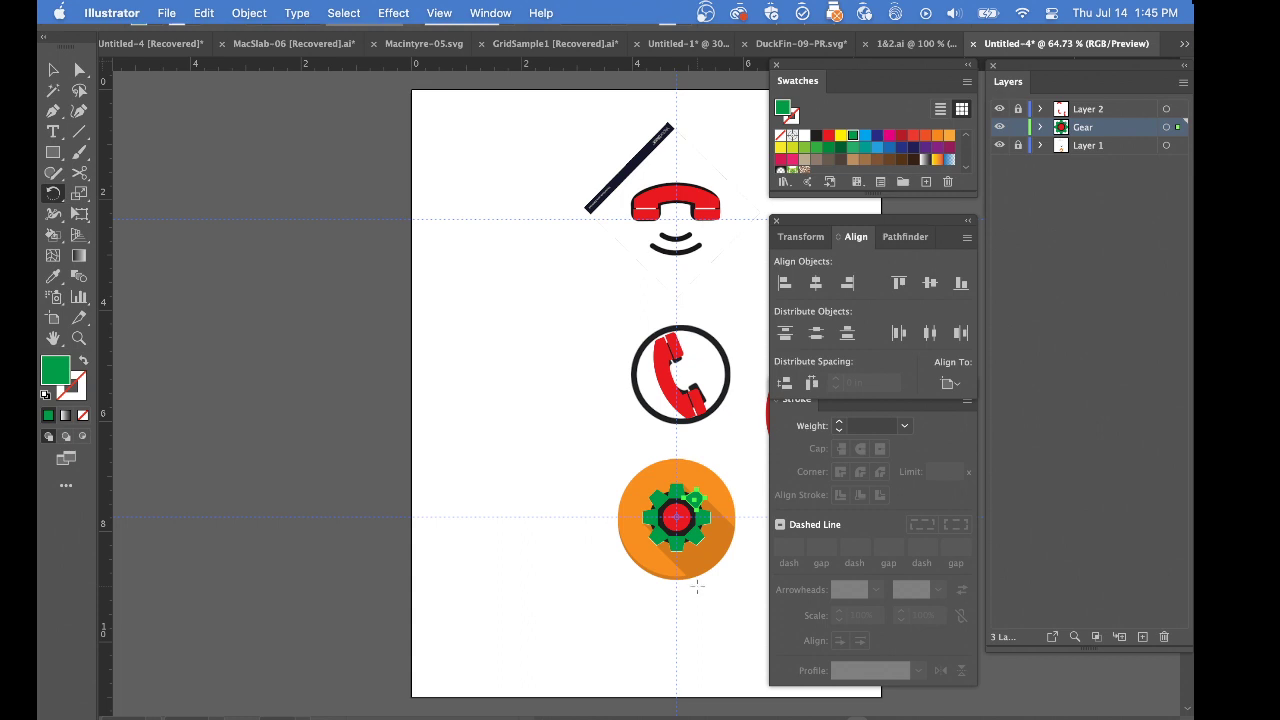
Delete the red inner circle from the gear's centre
super+click(604, 557)
drag(716, 558, 500, 540)
super+click(476, 511)
super+click(476, 511)
super+click(550, 489)
drag(662, 362, 174, 645)
key(super+a)
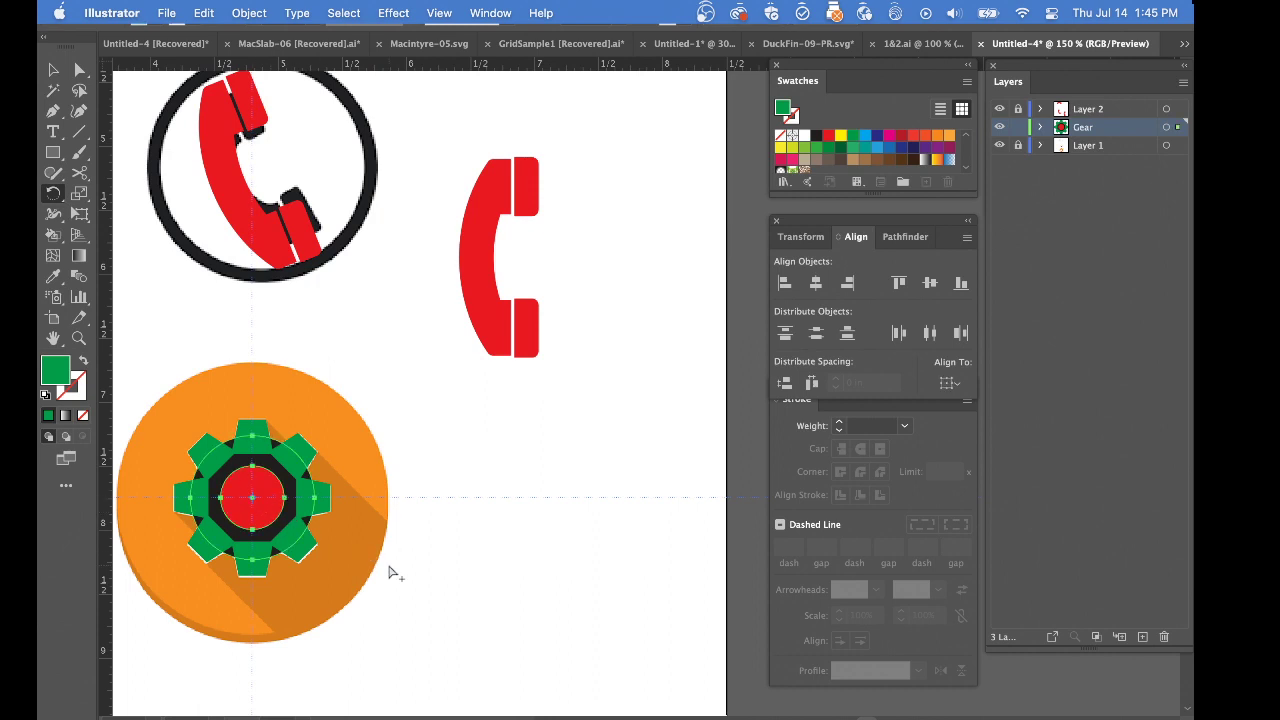
super+click(399, 570)
drag(374, 556, 457, 563)
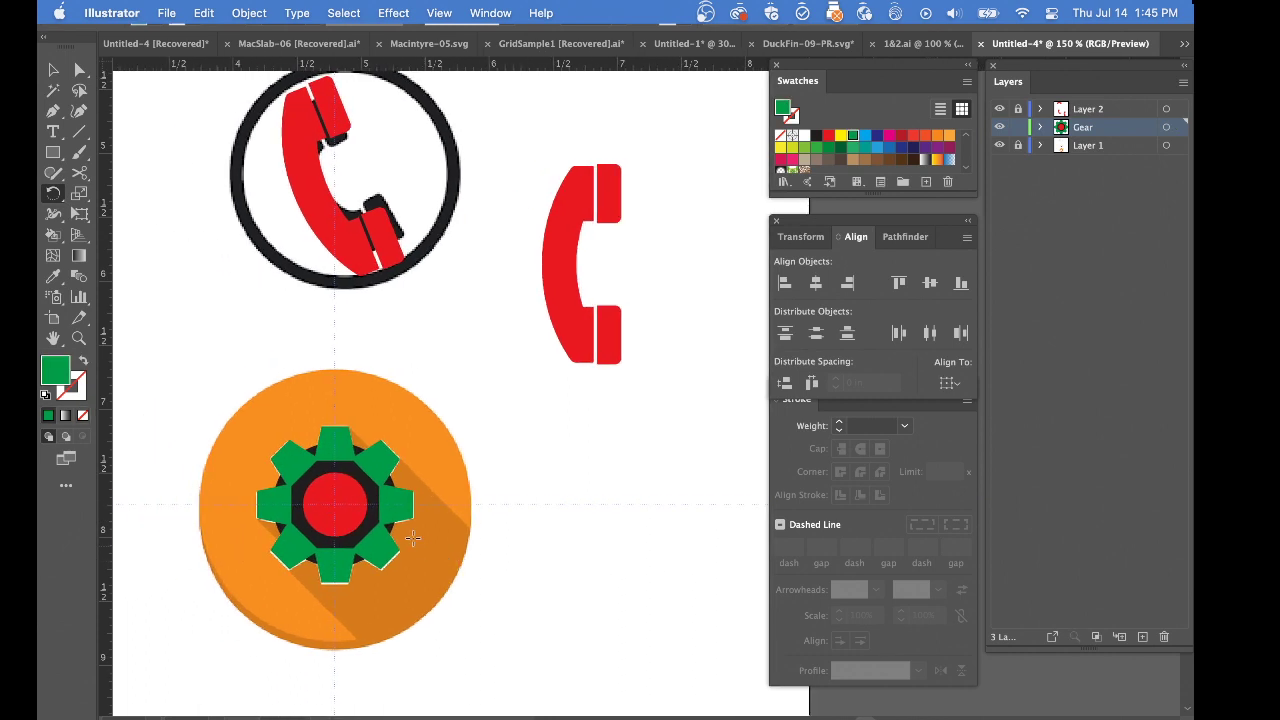
super+click(347, 506)
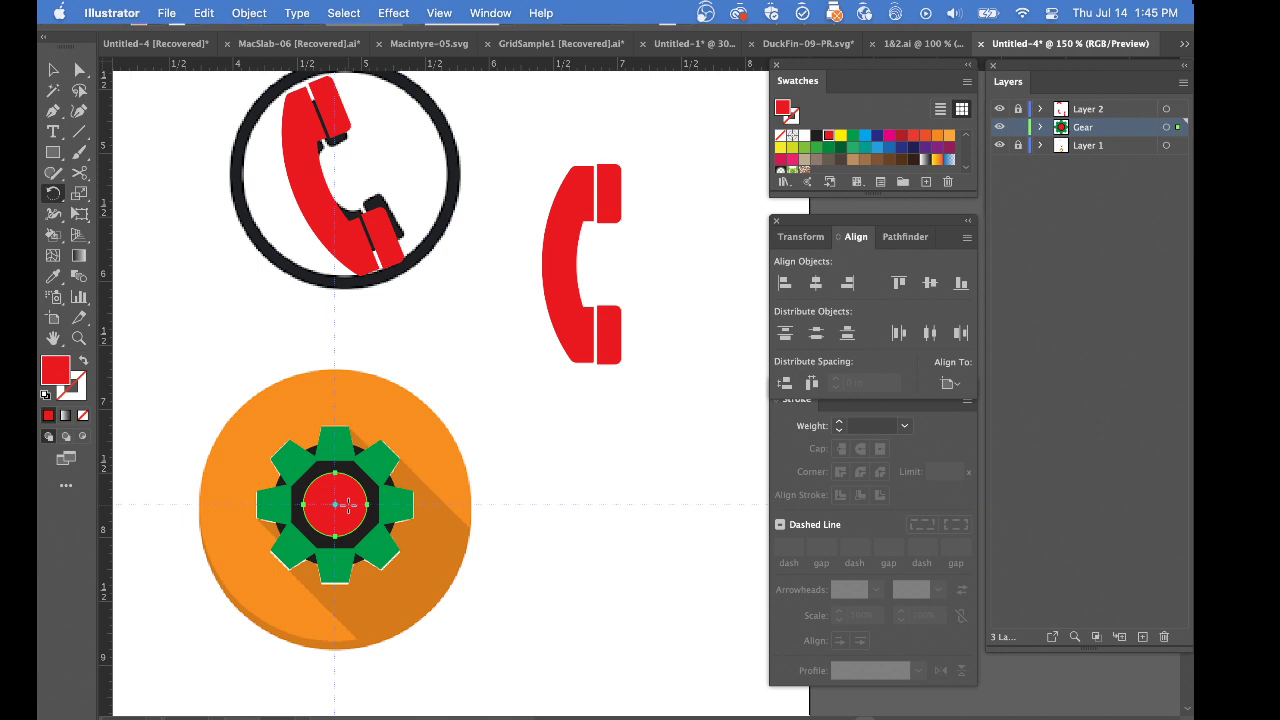
key(Delete)
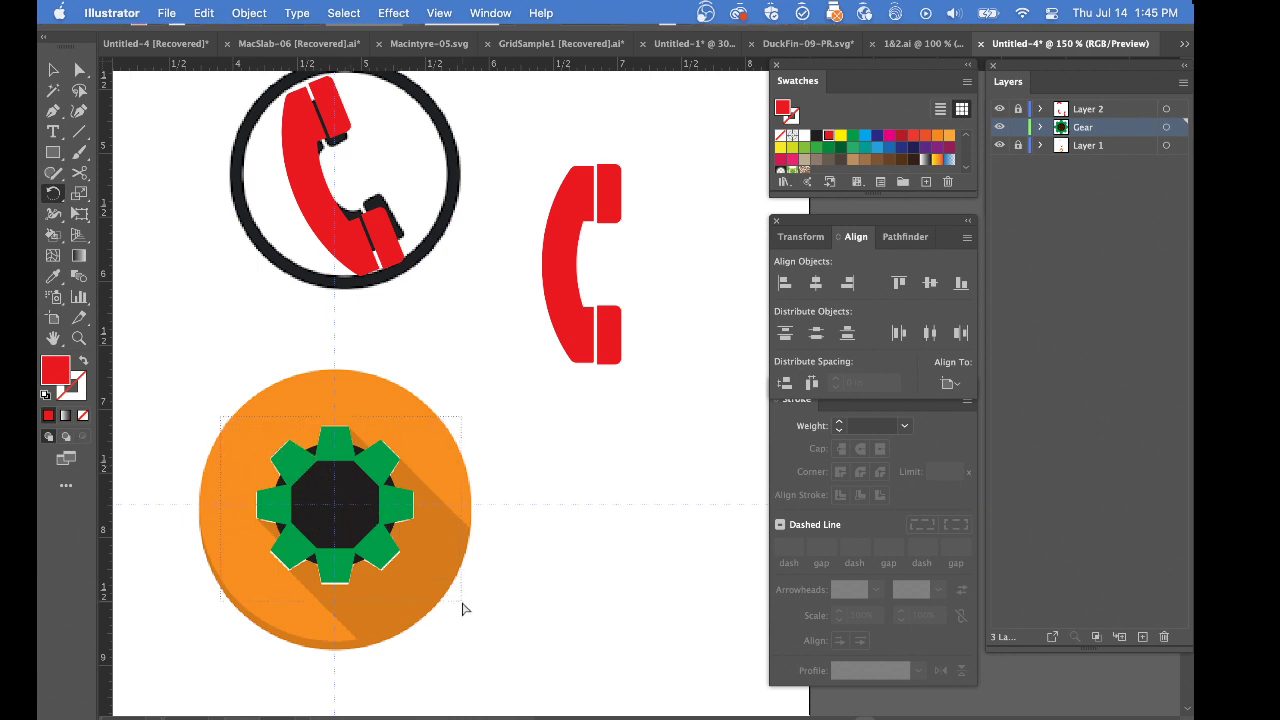
Give the black circle and all teeth the default fill and stroke to merge them into one shape, filled with the phone handset's red
key(super+a)
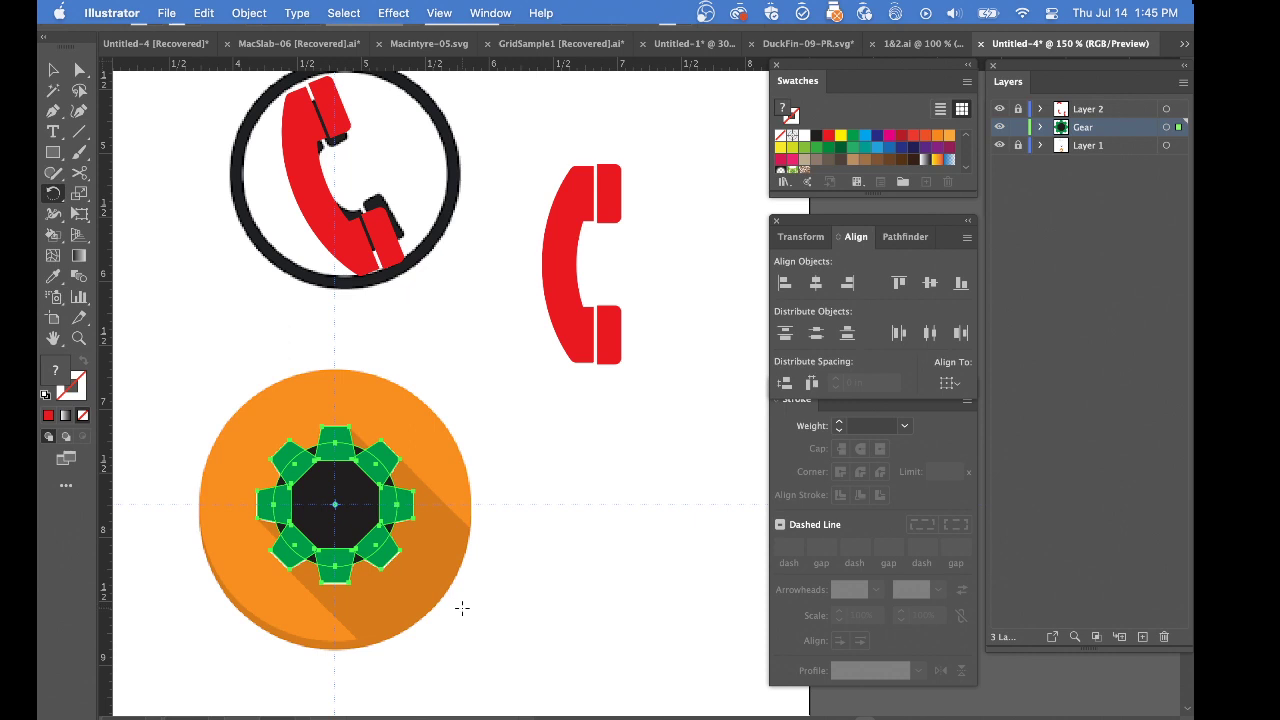
key(d)
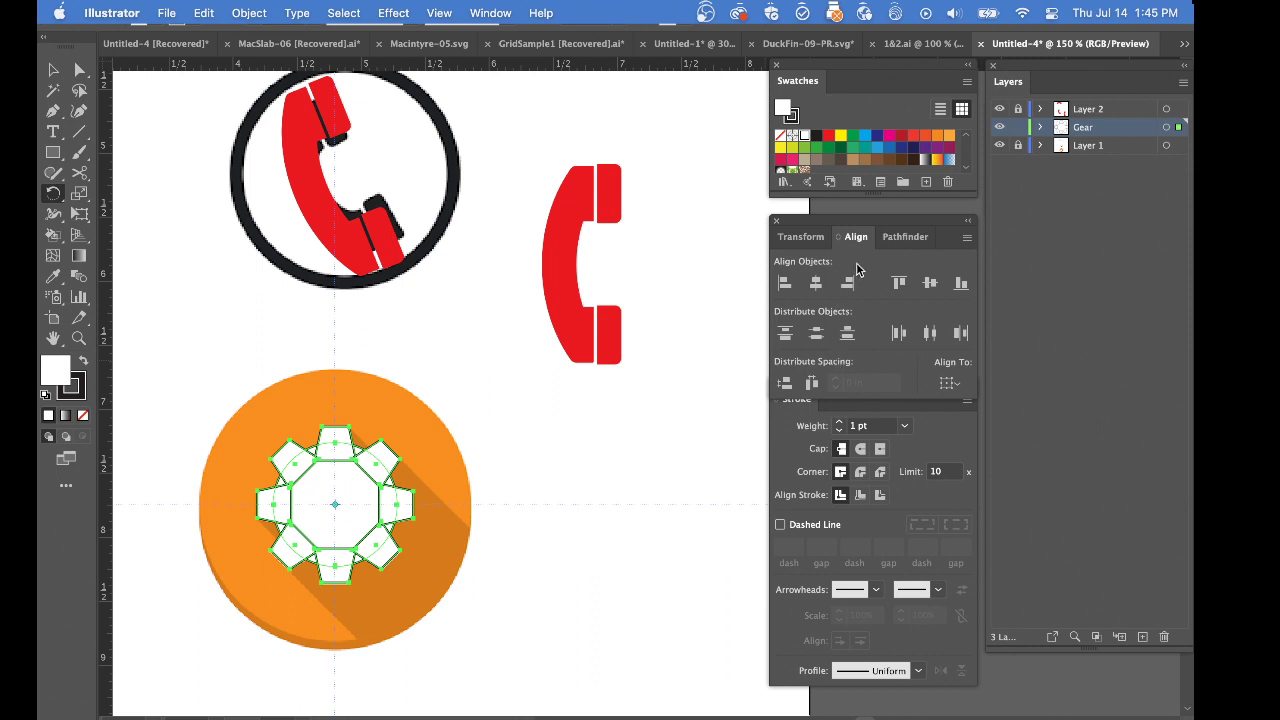
click(905, 237)
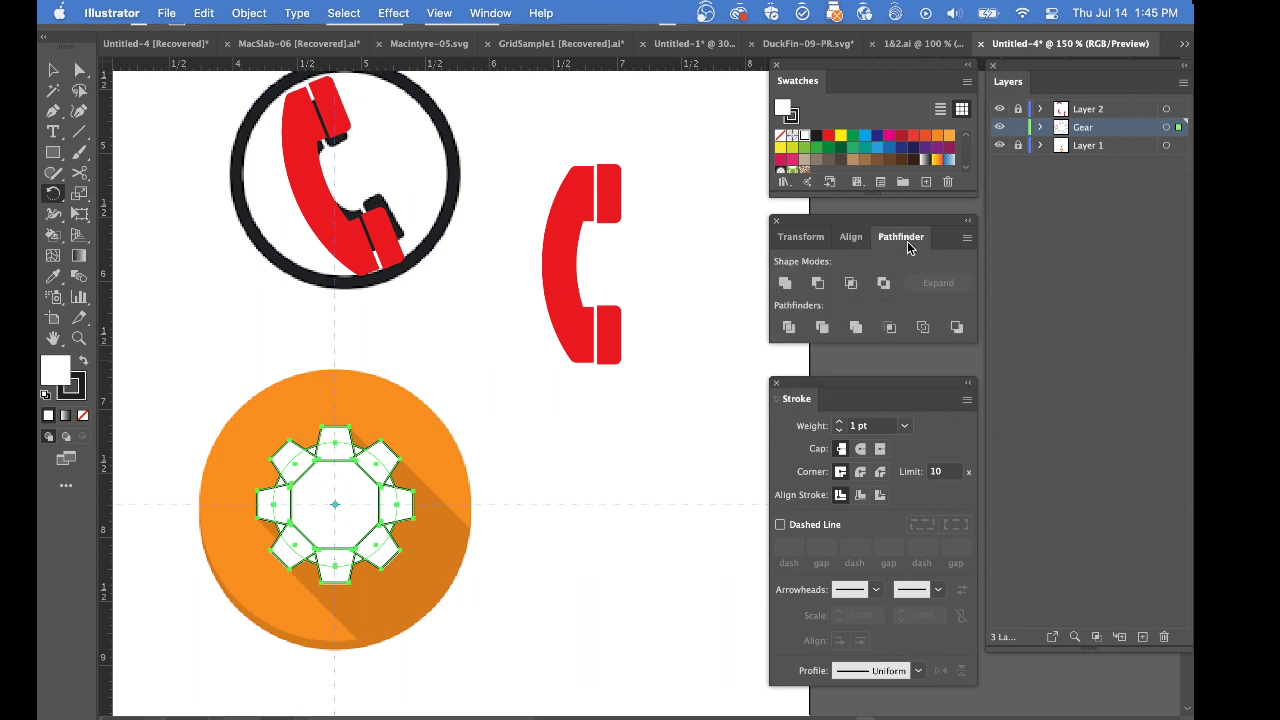
click(855, 327)
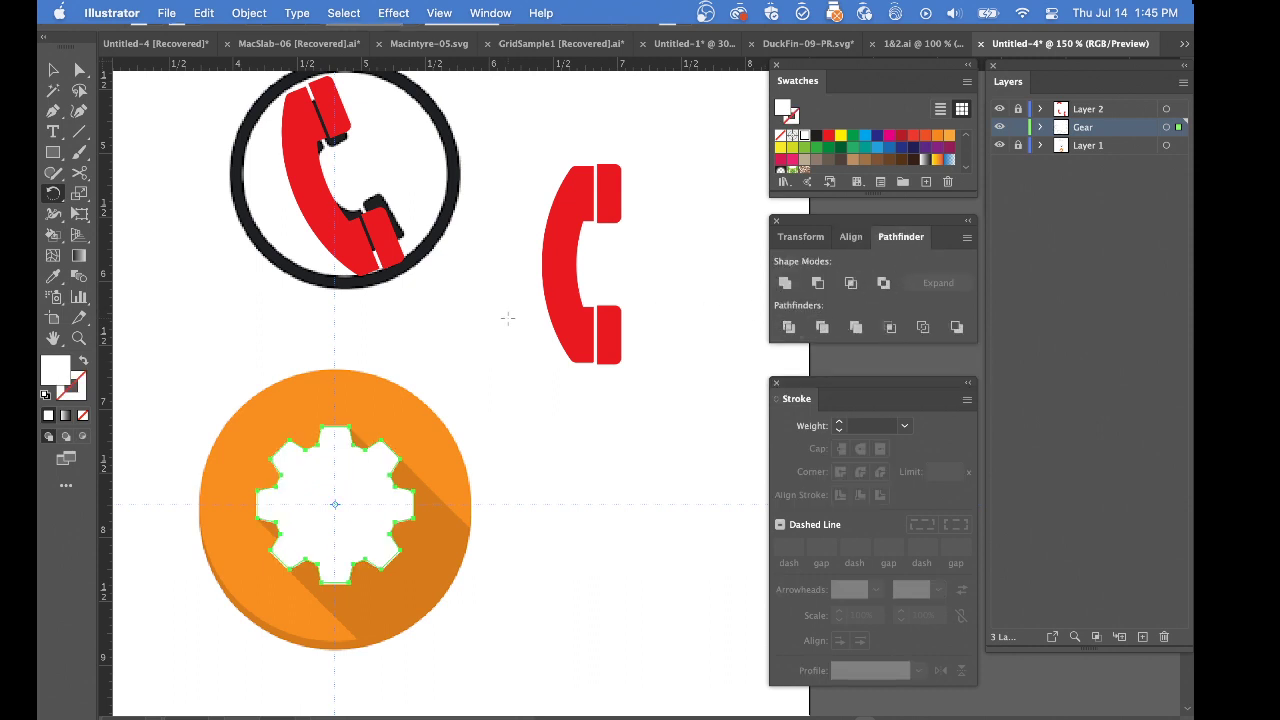
key(i)
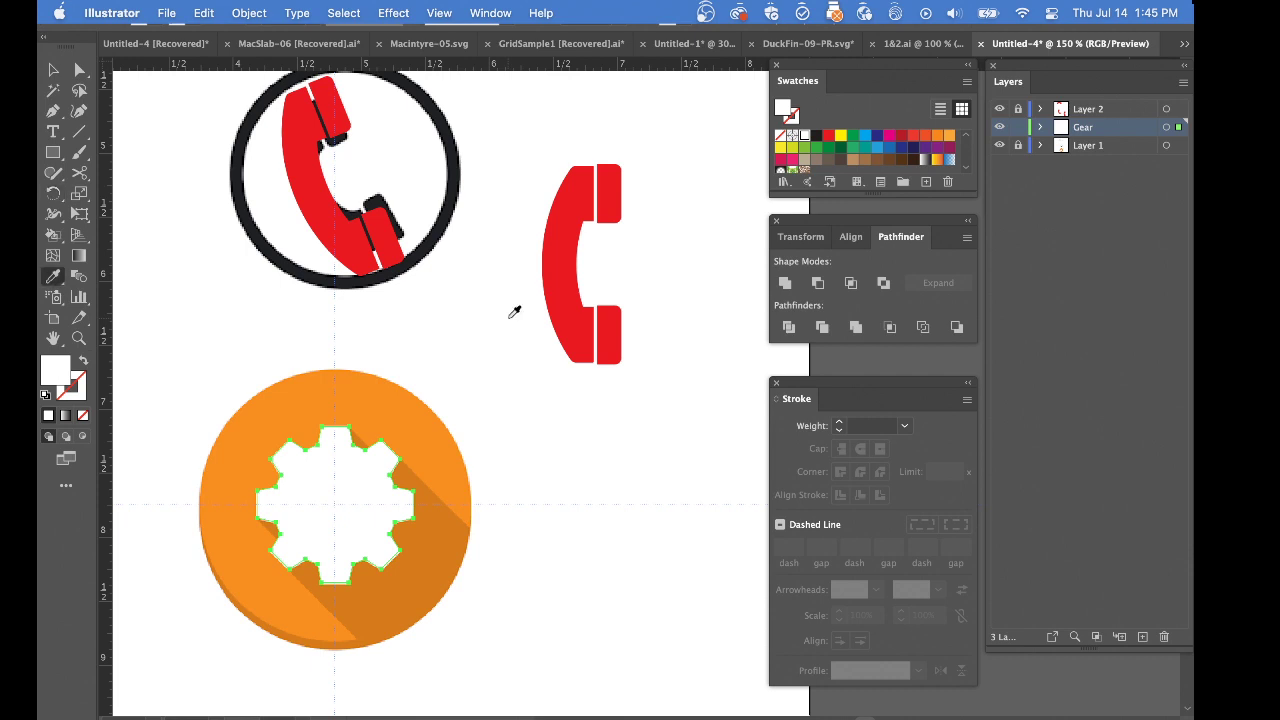
click(564, 289)
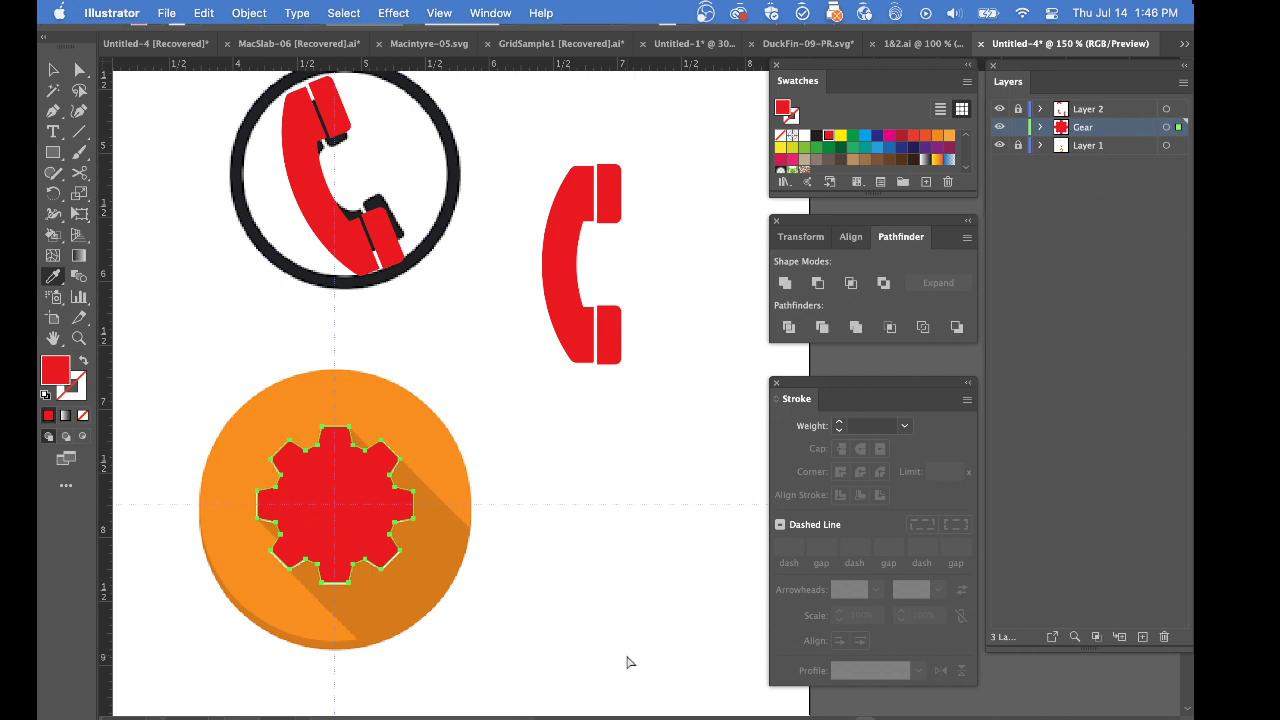
Paste the inner circle in front at the gear's centre to cut a hole as a compound path, and hide Layer 1
key(super+f)
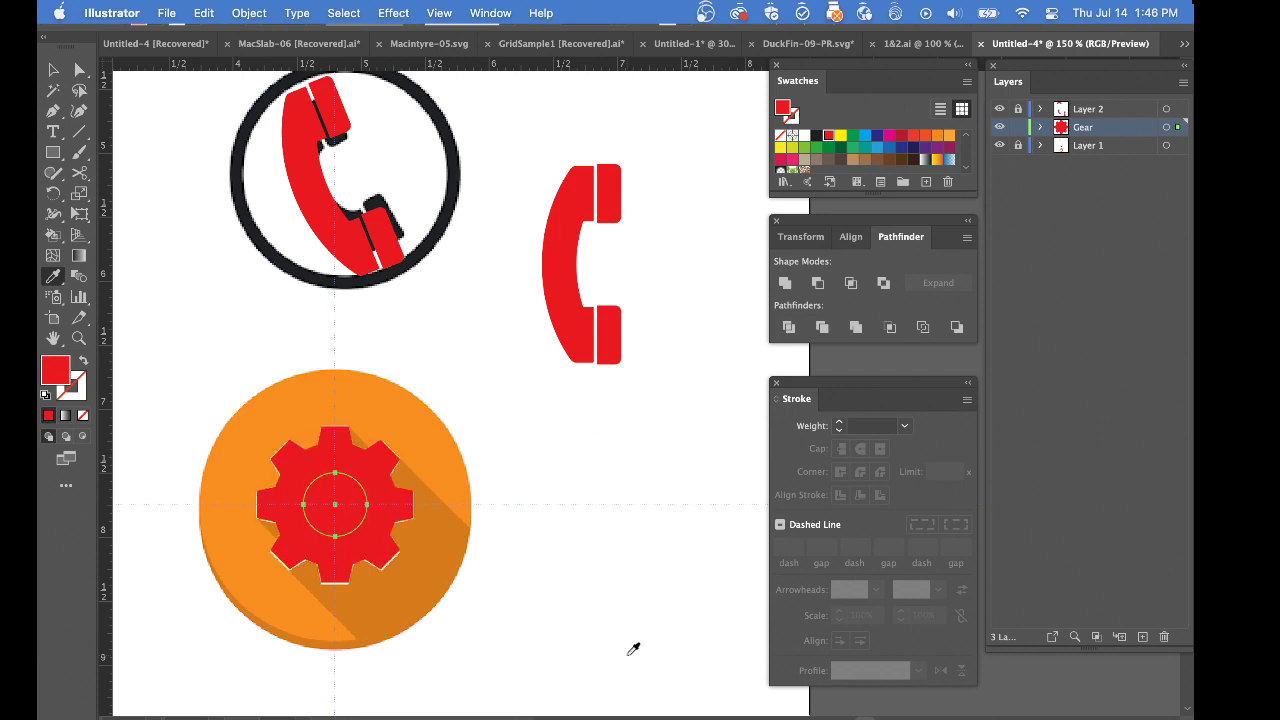
shift+click(390, 542)
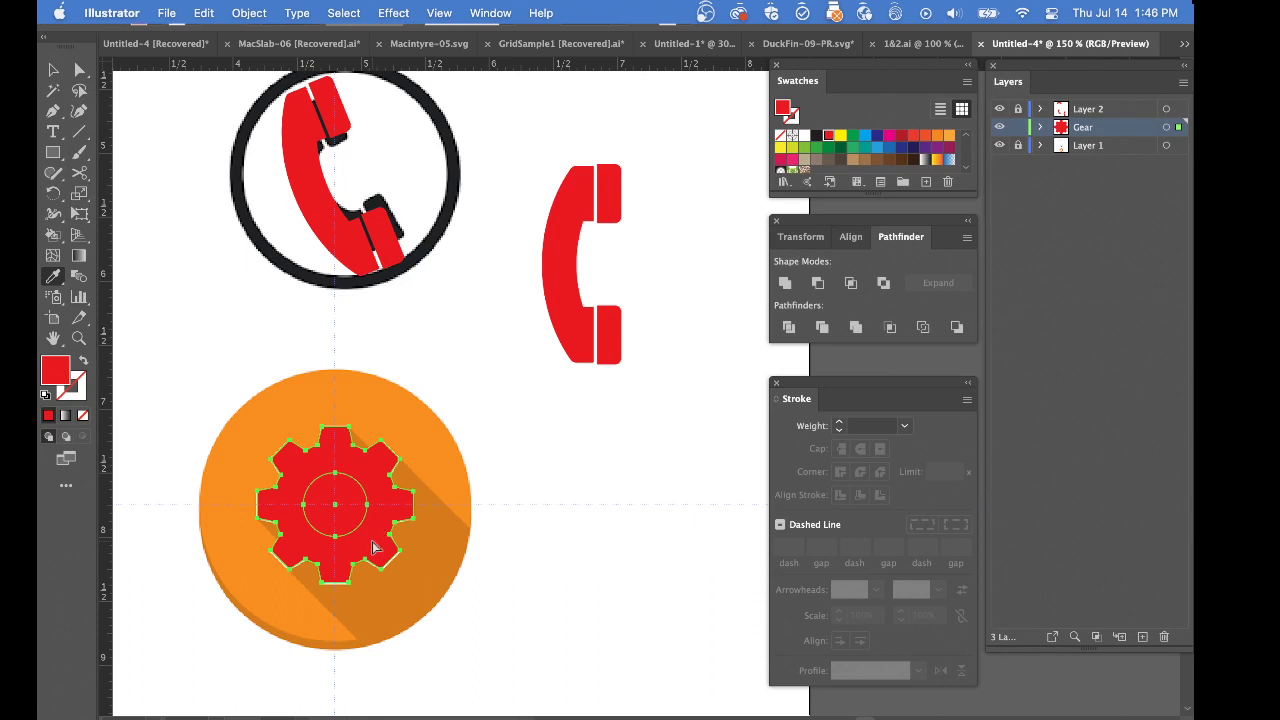
key(super+8)
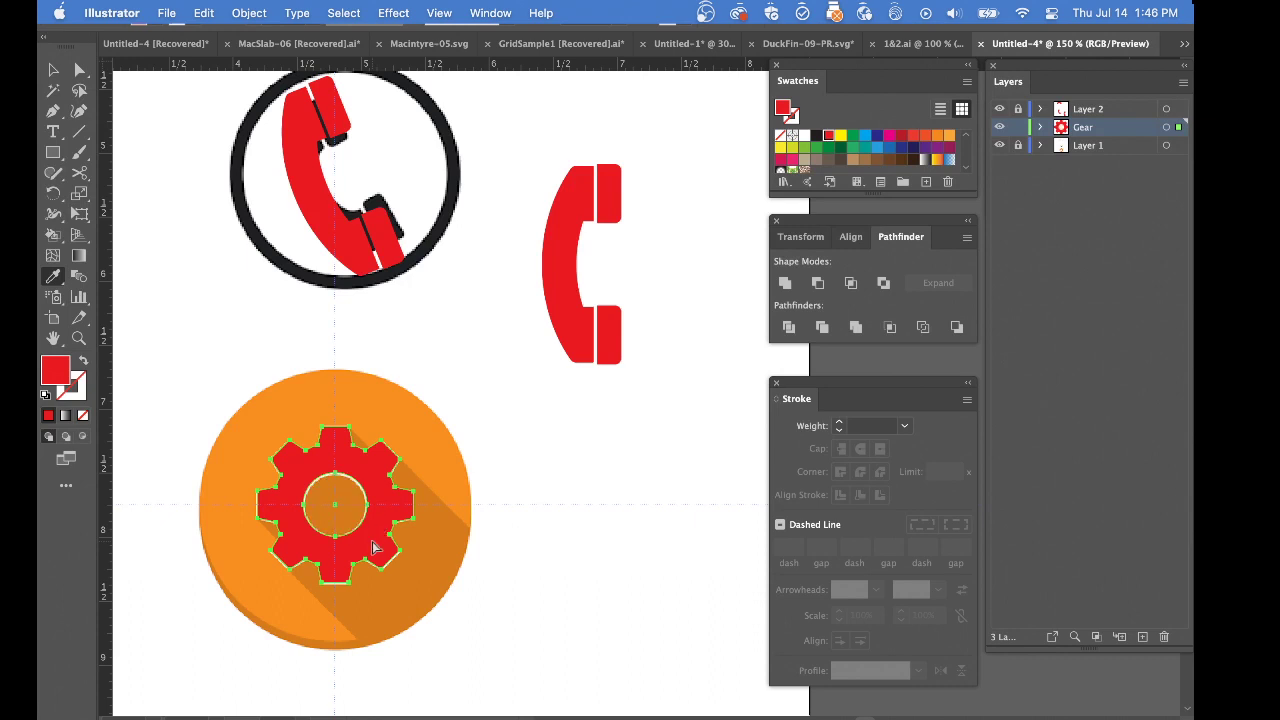
click(999, 145)
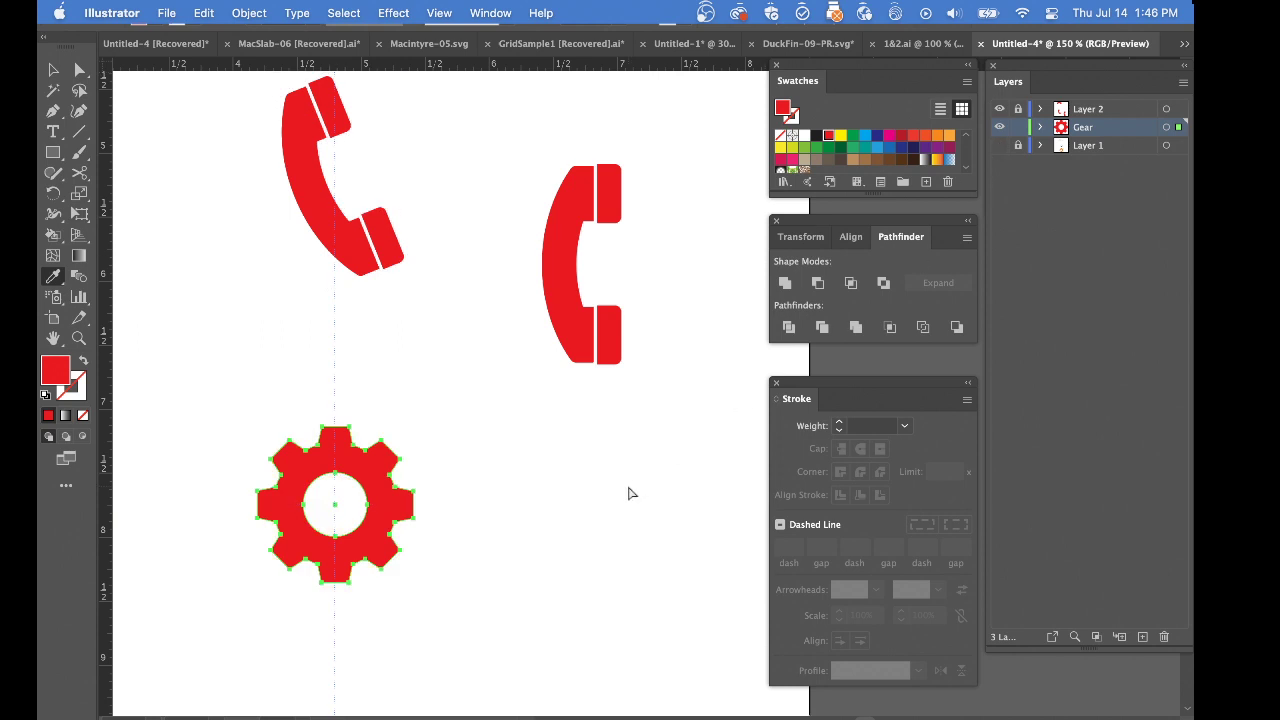
key(super+shift+a)
Add the letter "e" as text beside the gear and convert it to outlines
key(t)
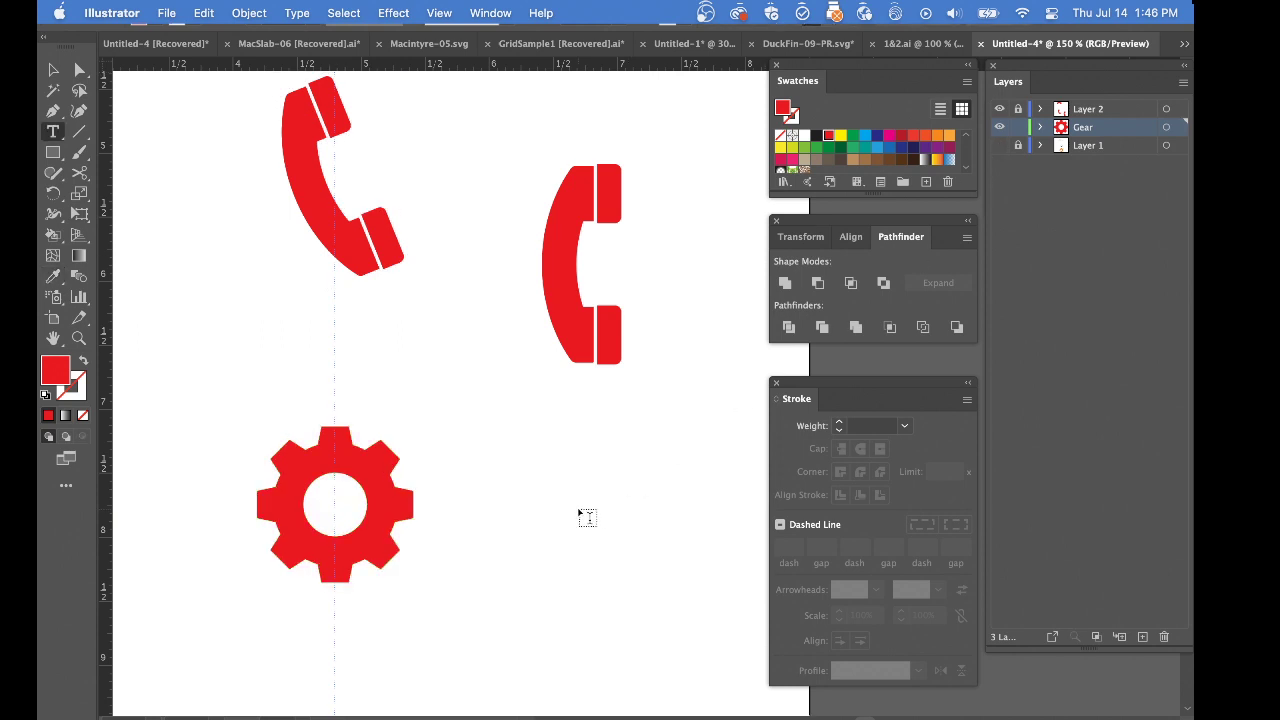
click(584, 510)
text(e)
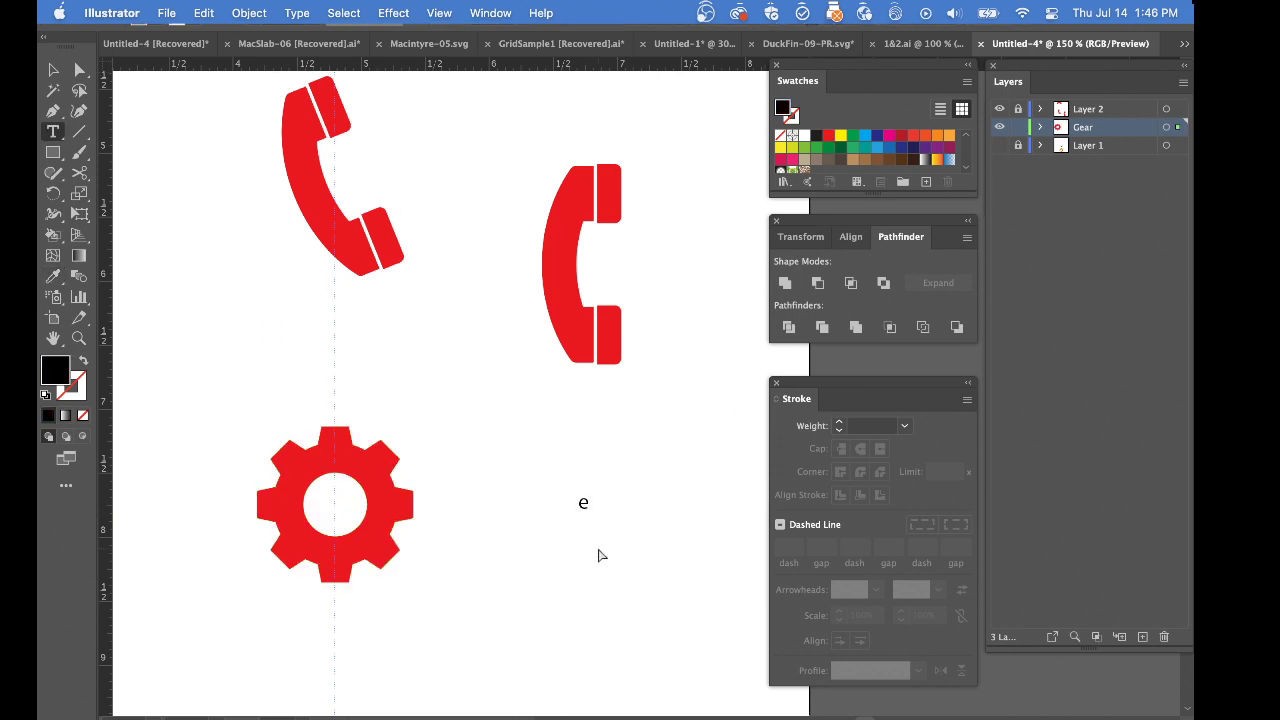
super+click(598, 552)
super+click(592, 513)
super+click(628, 375)
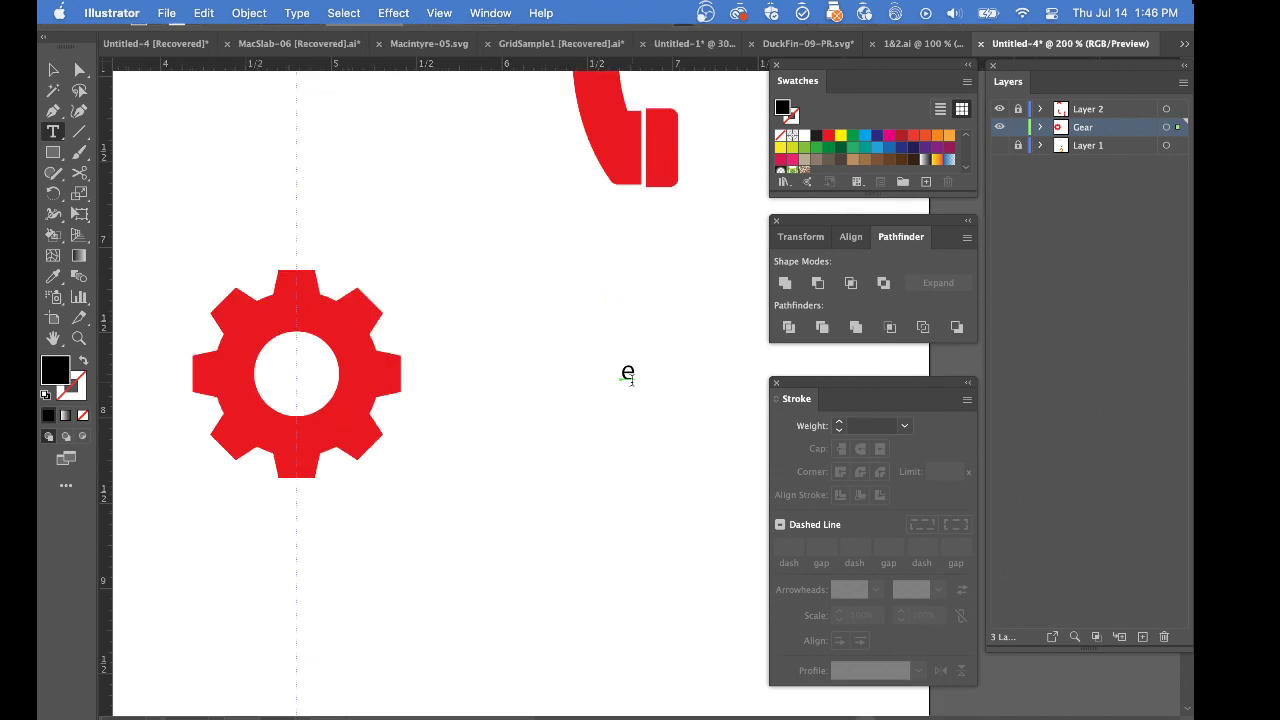
key(super+shift+o)
super+click(646, 398)
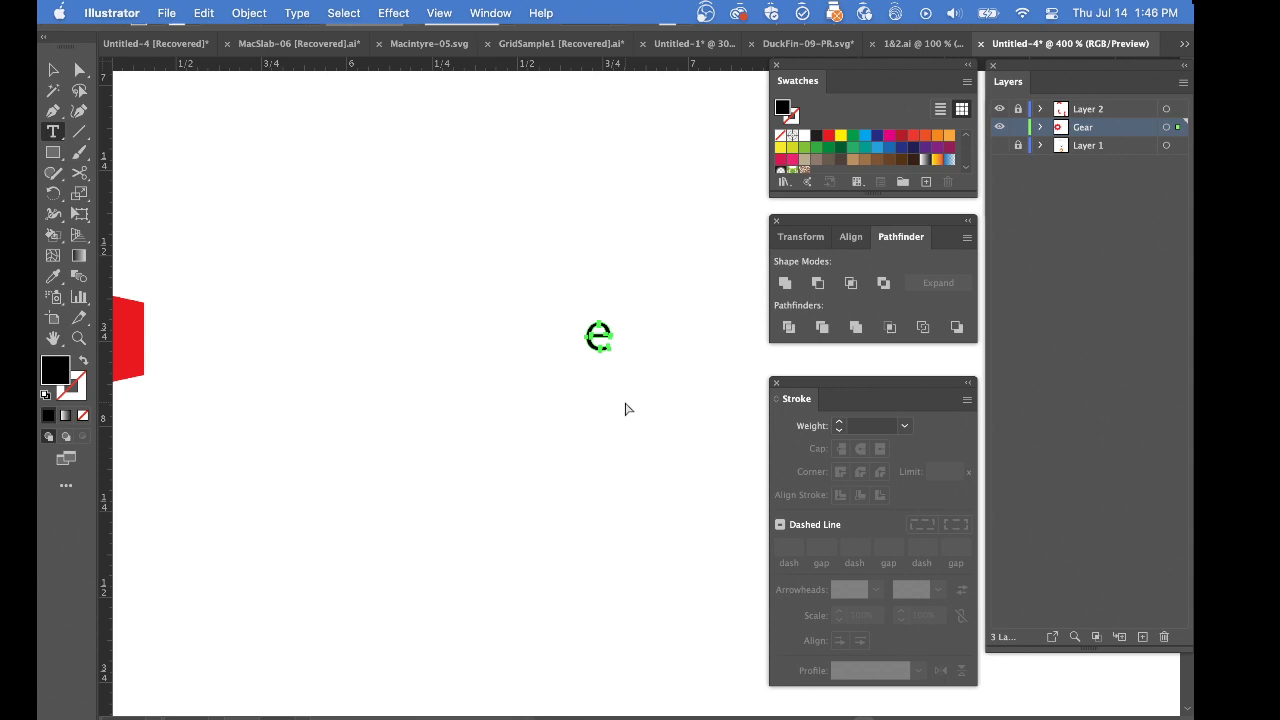
Move the counter shape out of the outlined "e" in outline view, compare it in preview, and undo the move
key(super+y)
super+click(604, 363)
super+click(604, 363)
super+click(604, 363)
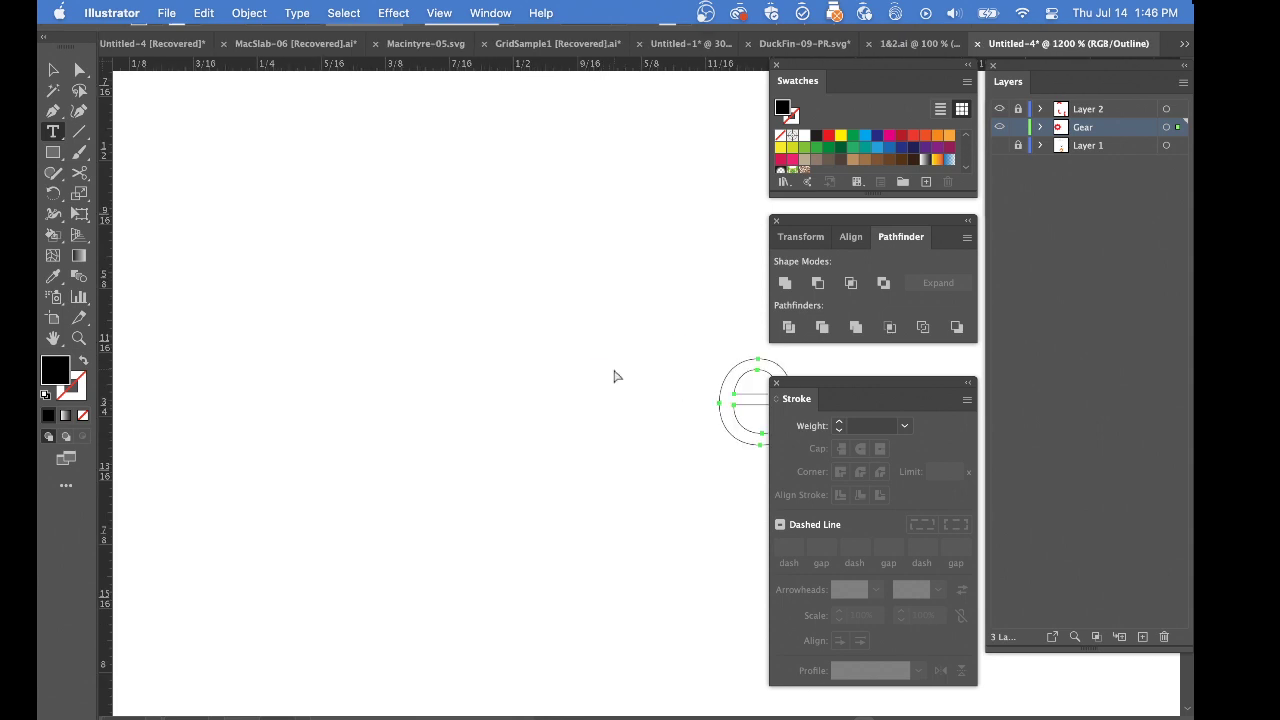
scroll(614, 376, right, 5)
scroll(614, 376, down, 2)
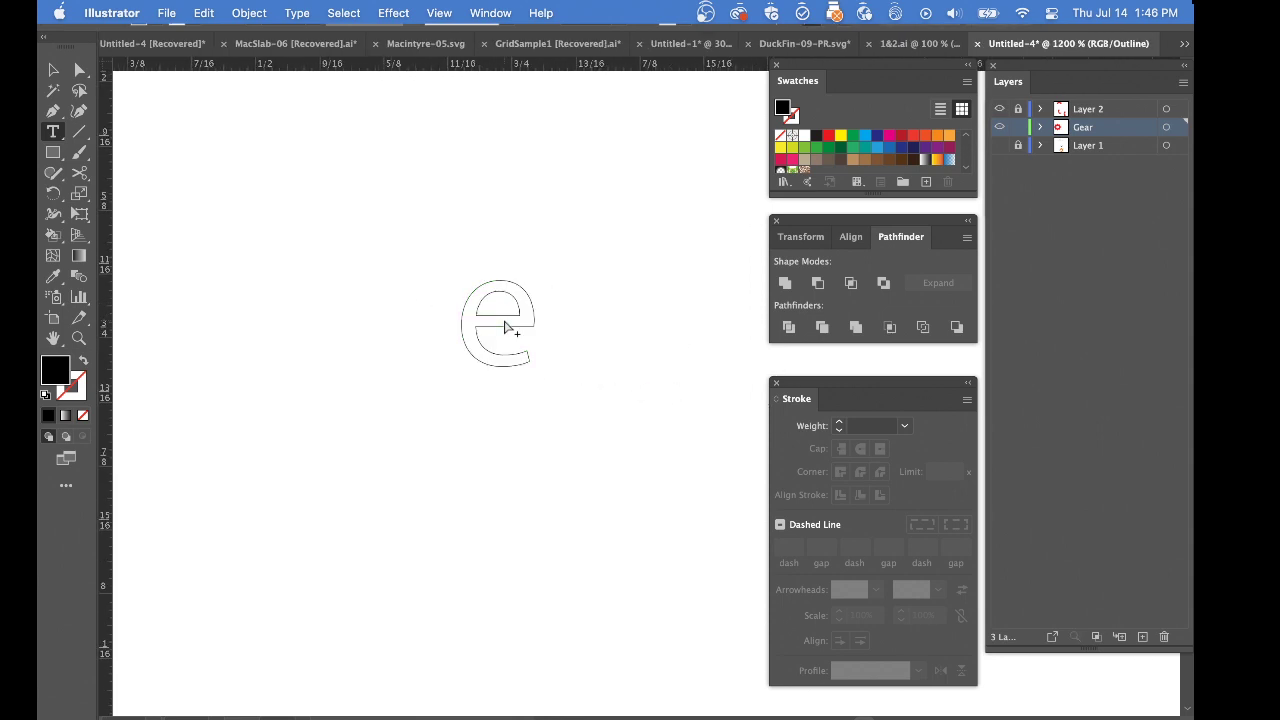
click(504, 315)
drag(504, 312, 591, 295)
key(super+y)
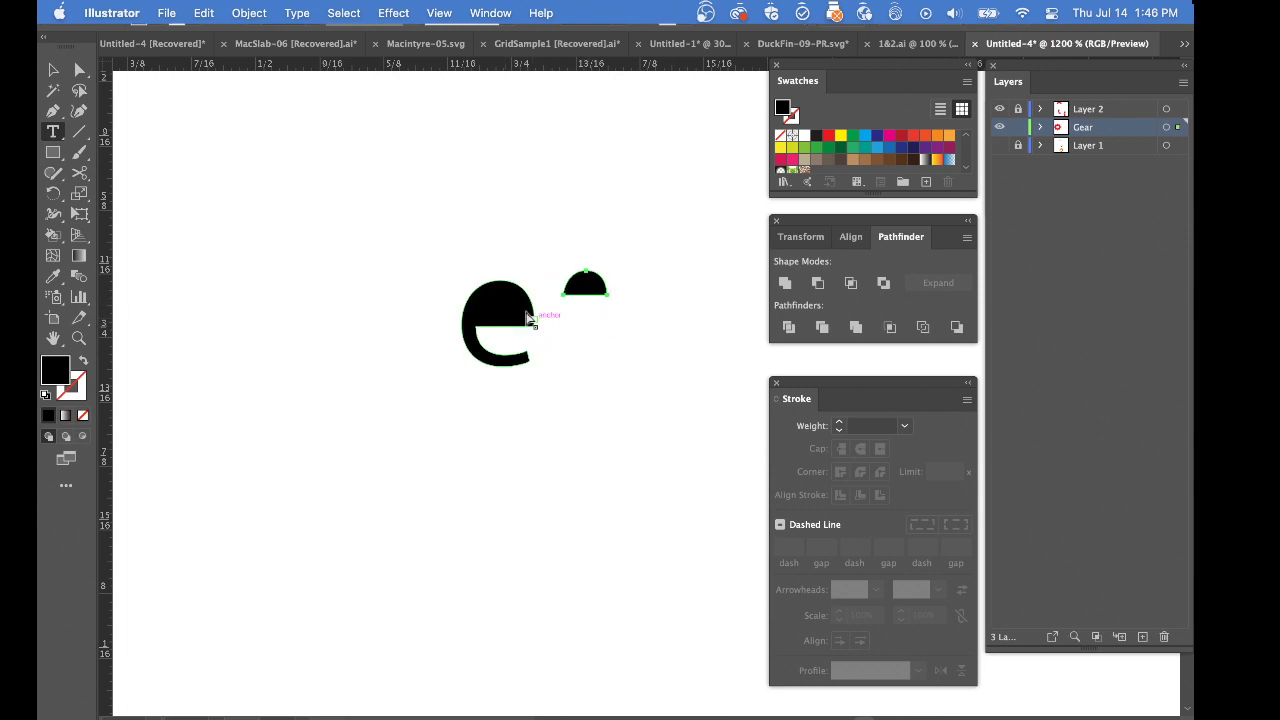
key(super+z)
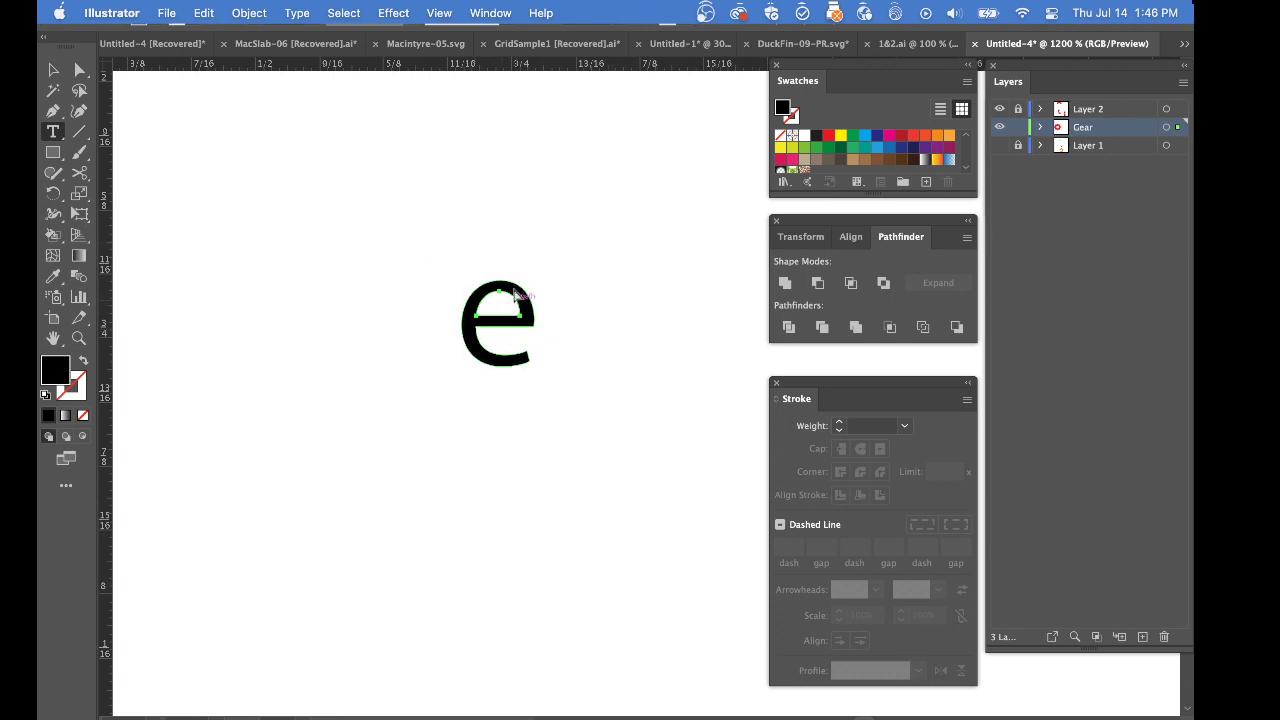
Release the gear's compound path and make it again from the gear body and its centre circle
super+click(362, 304)
drag(208, 309, 672, 500)
drag(272, 396, 533, 436)
key(super+minus)
key(super+minus)
key(super+minus)
key(super+minus)
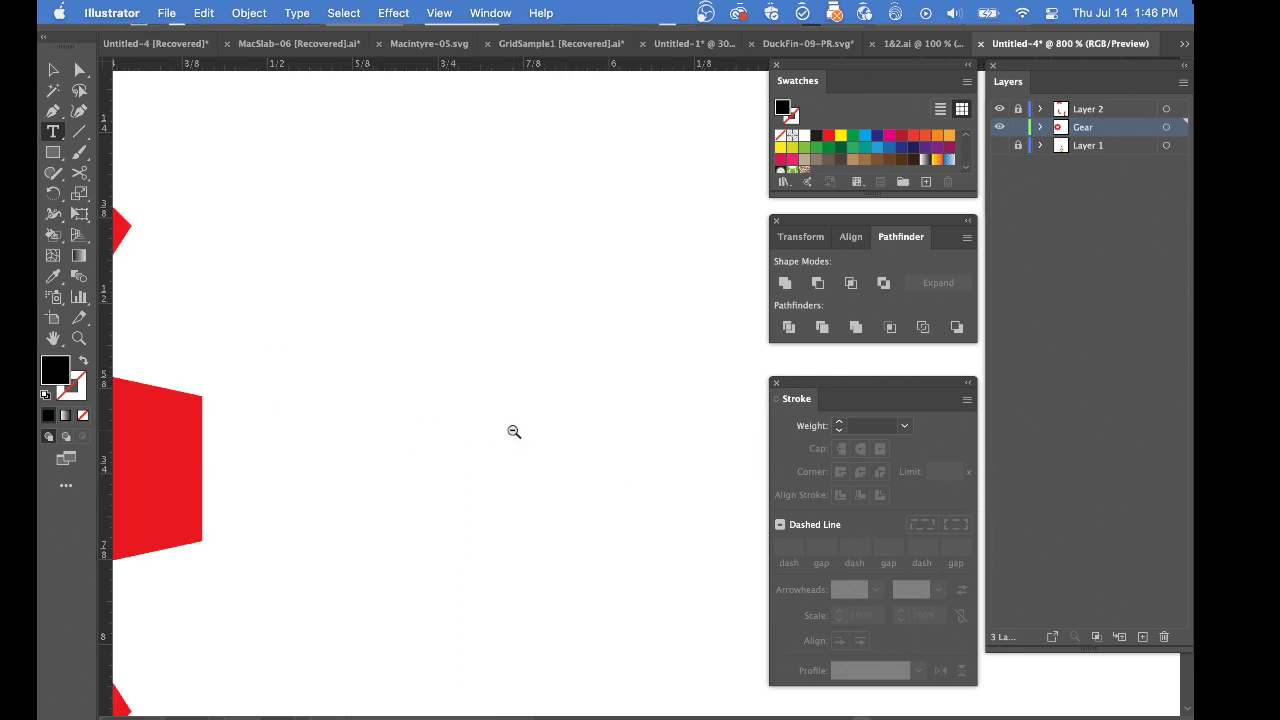
super+click(558, 408)
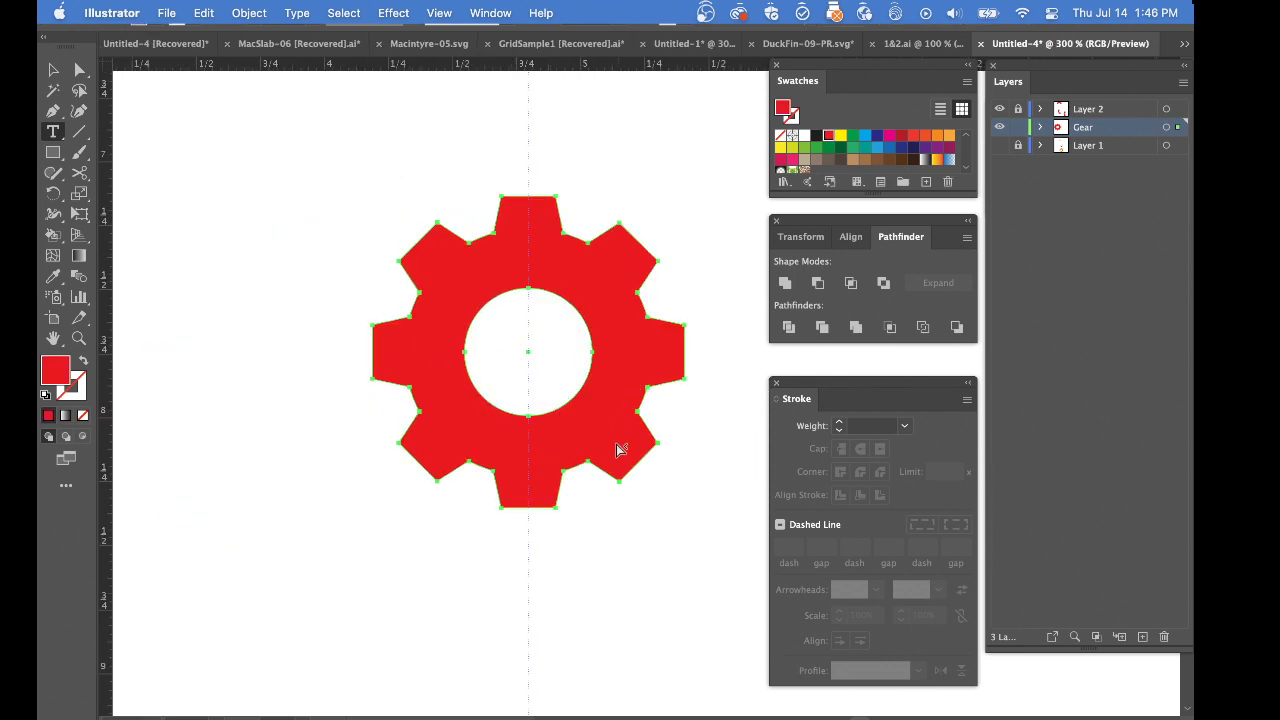
super+click(666, 541)
super+click(547, 464)
key(alt+shift+super+8)
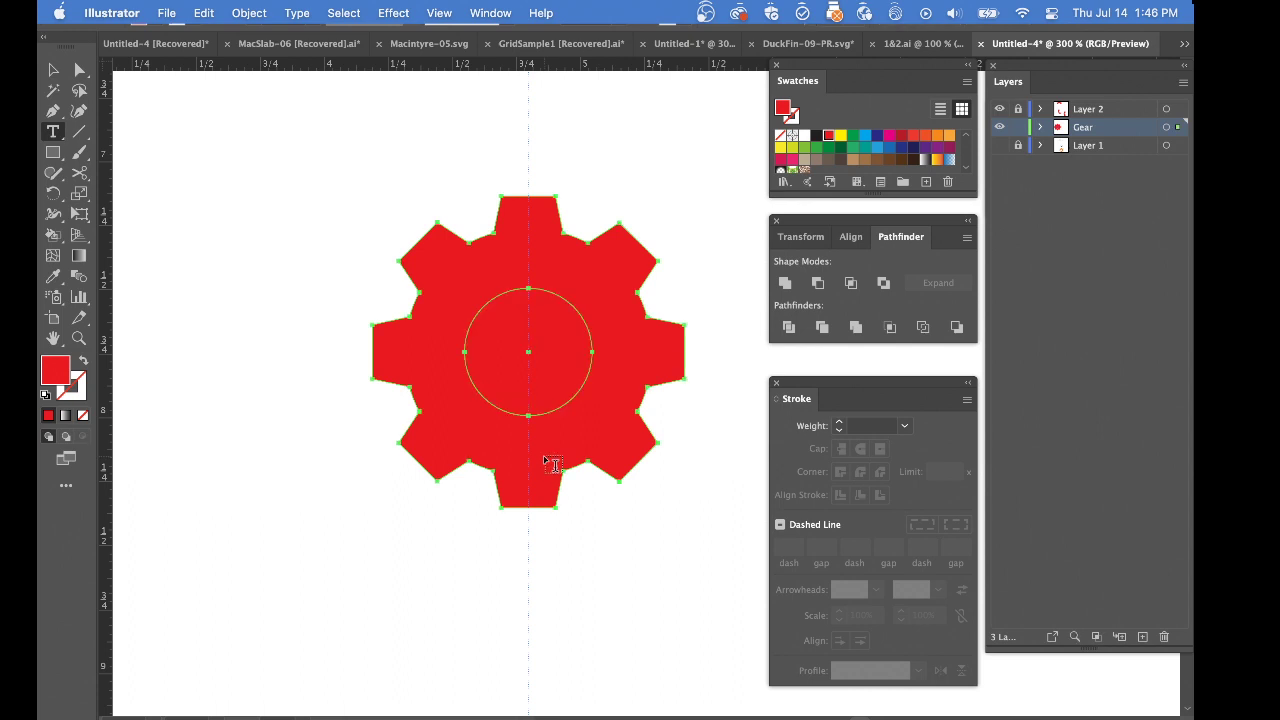
key(super+8)
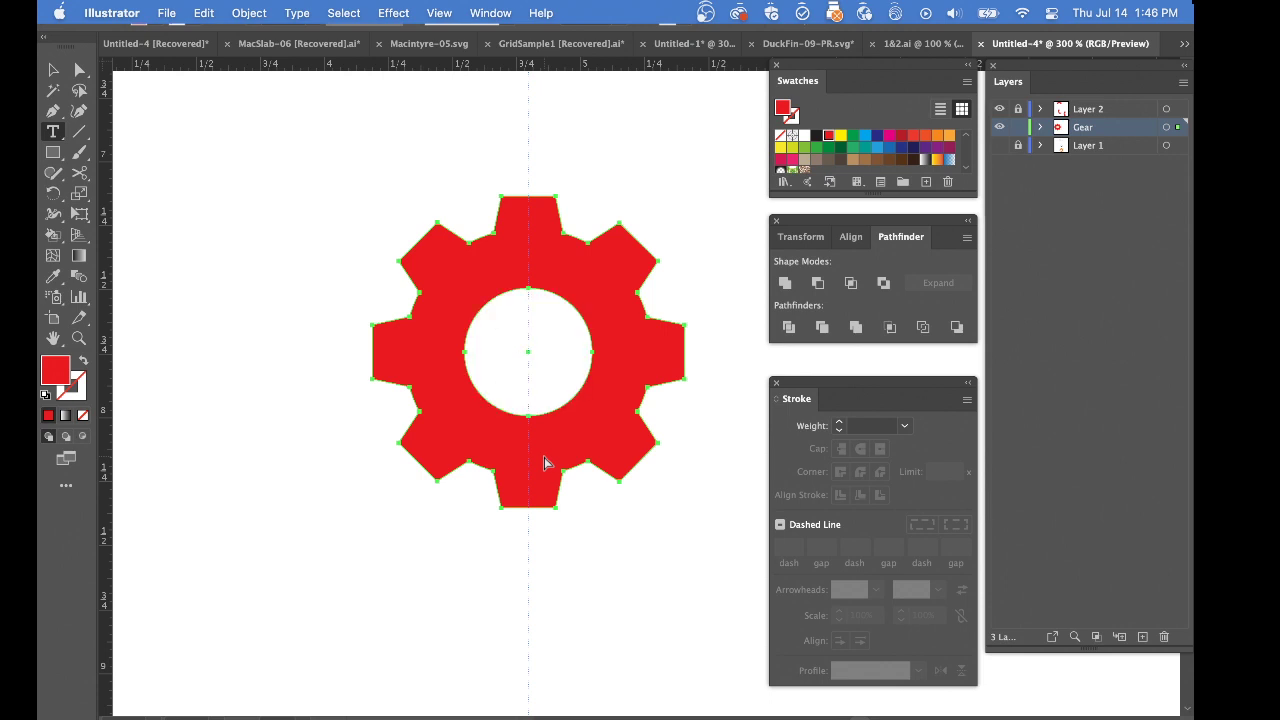
Delete the outlined letter "e" beside the gear
super+click(627, 535)
alt+super+click(597, 510)
alt+super+click(597, 510)
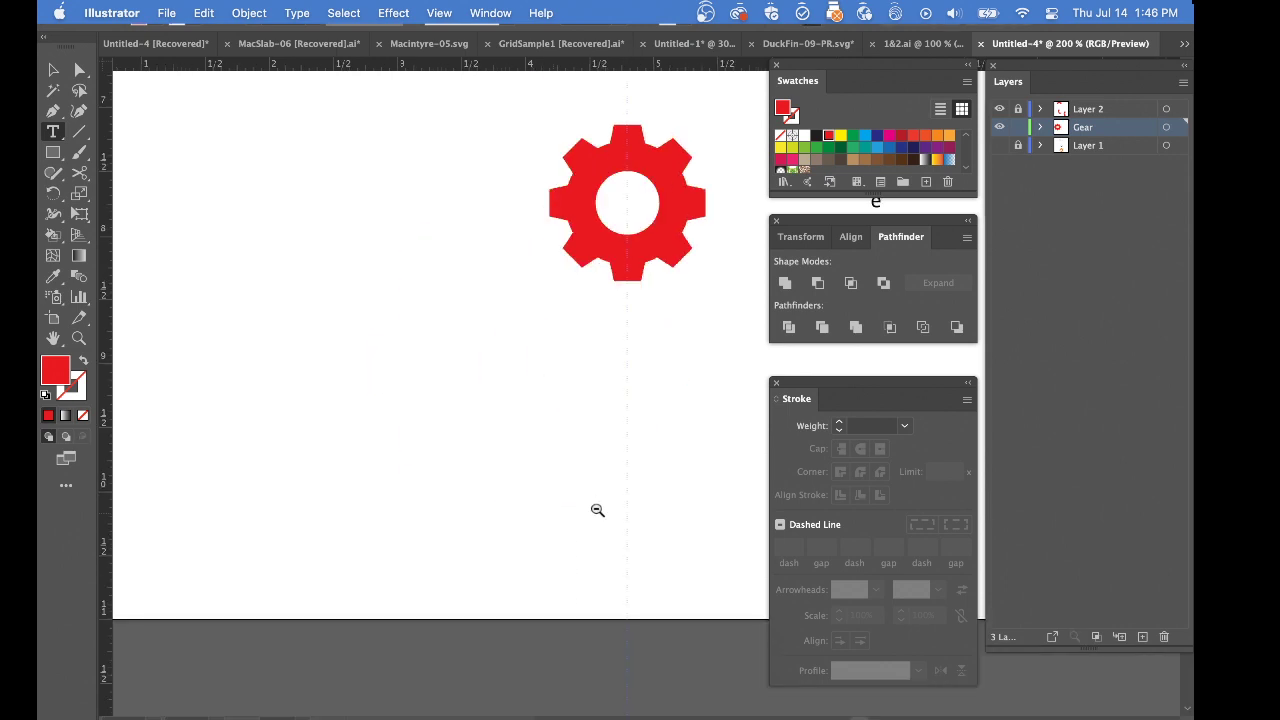
alt+super+click(573, 456)
drag(606, 318, 443, 542)
drag(614, 481, 534, 433)
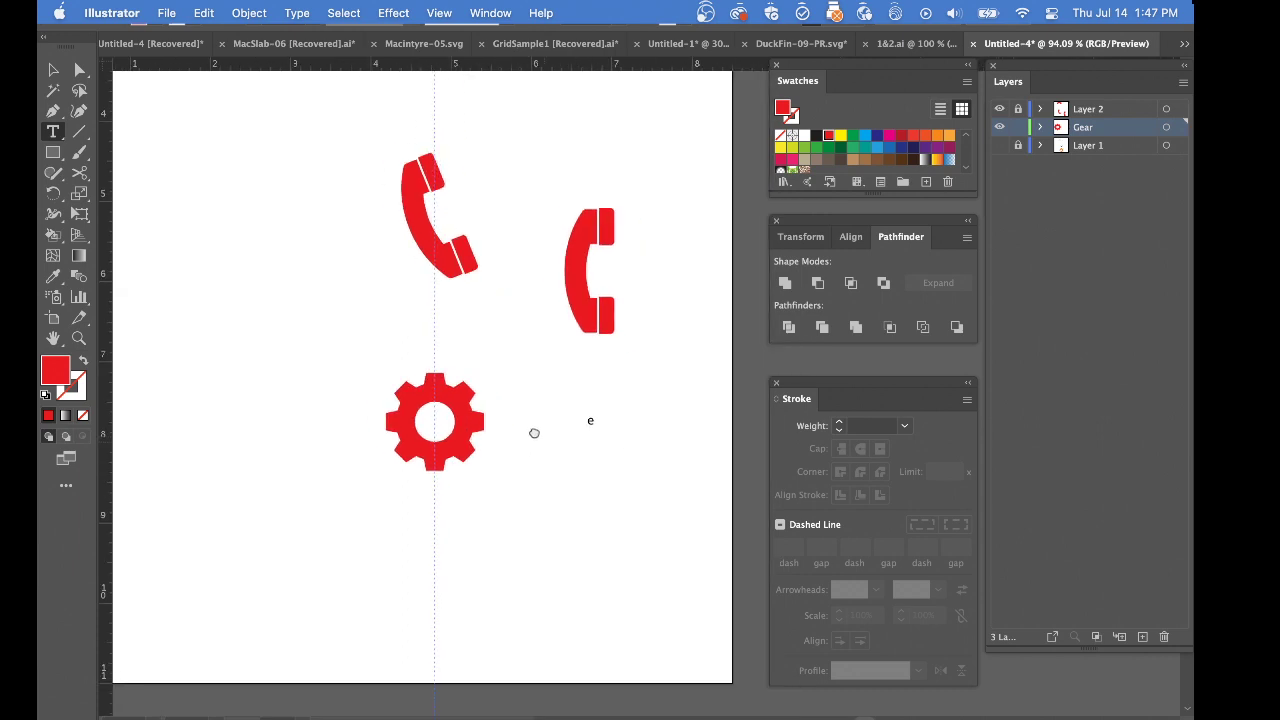
key(Escape)
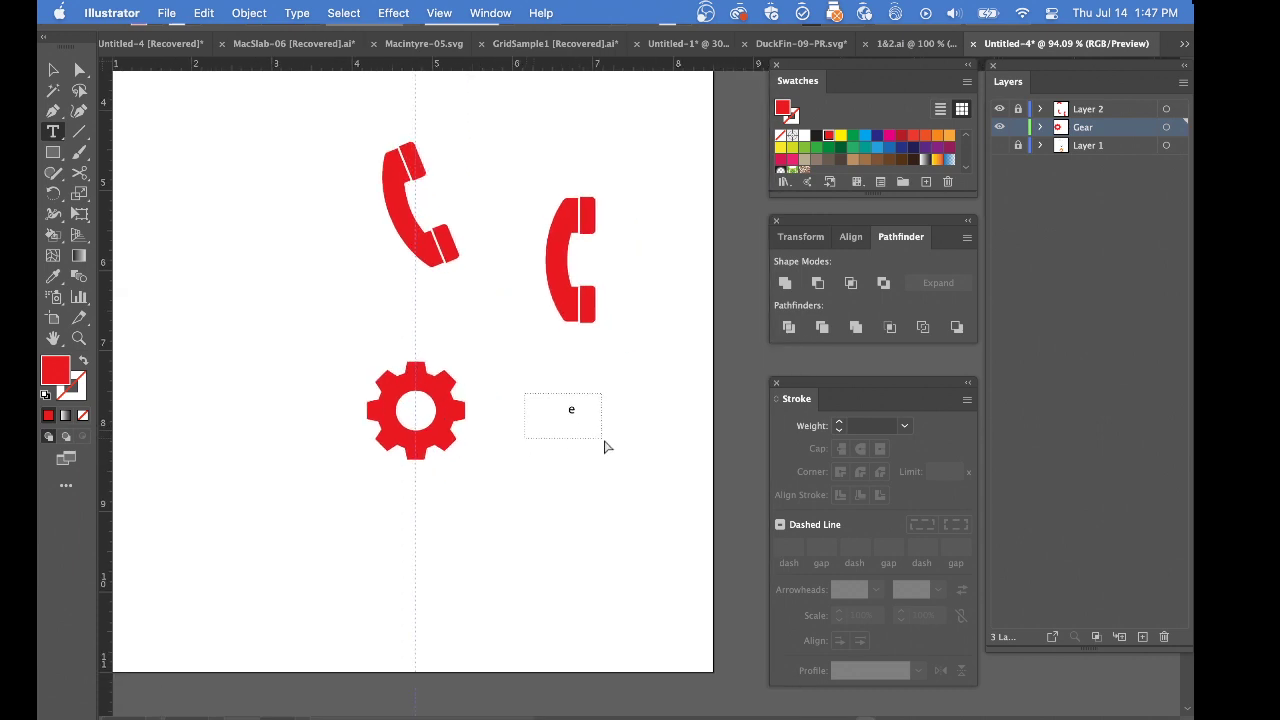
key(Delete)
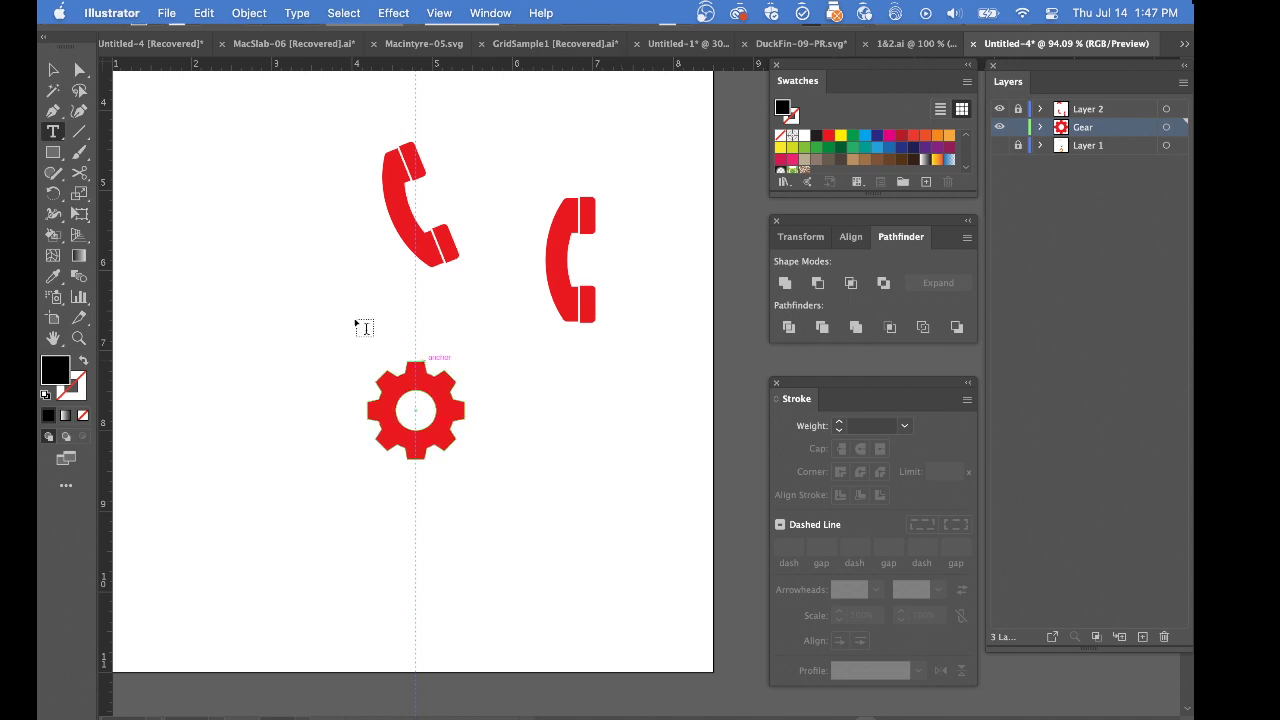
key(super+Tab)
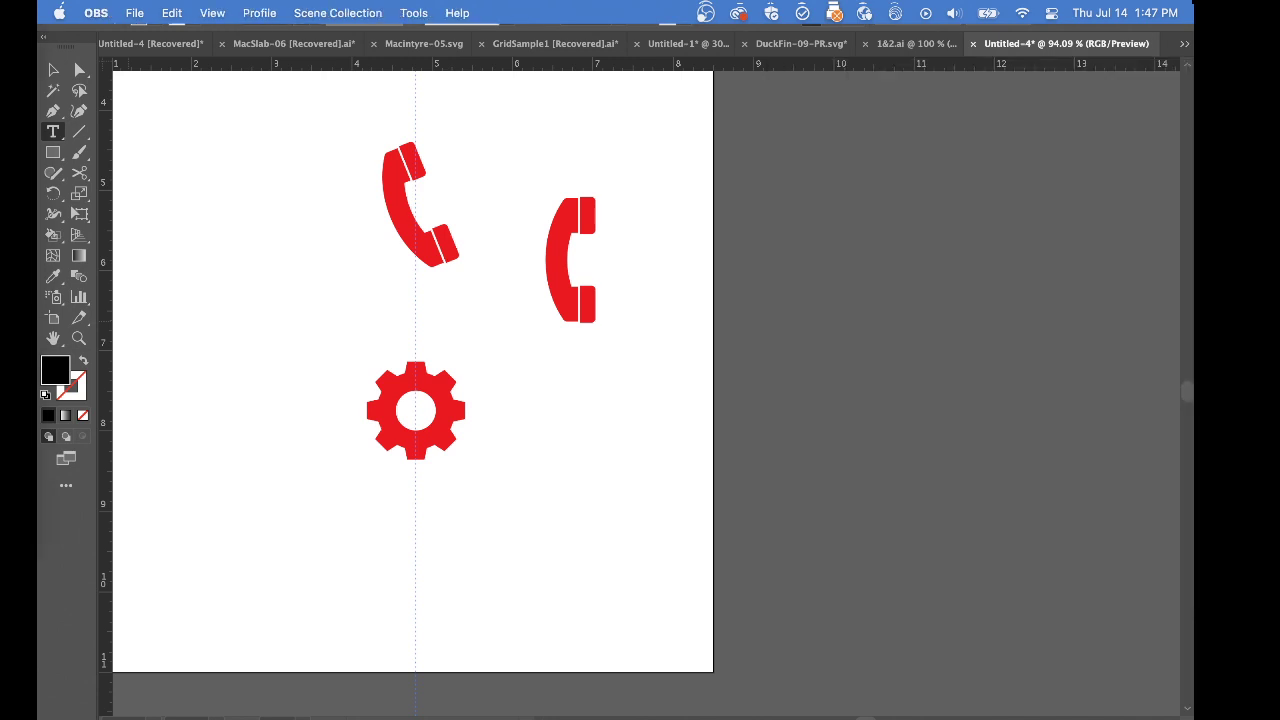